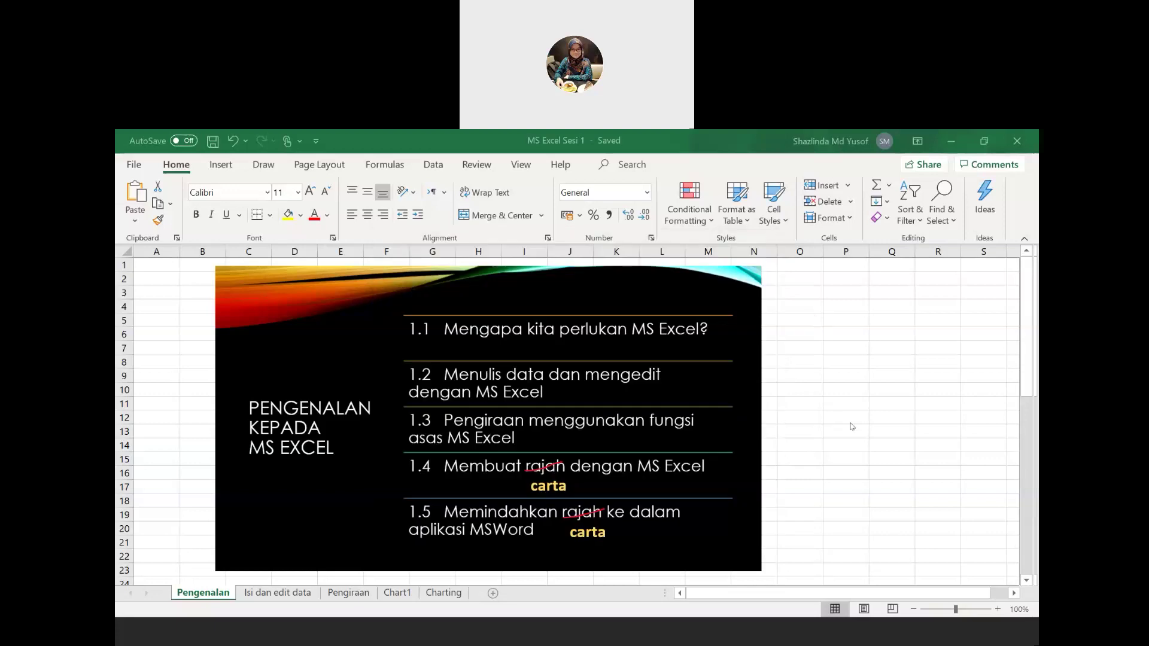
Select the empty cell Q7 and scroll down the current sheet
{"action": "left_click", "coordinate": [891, 348]}
{"action": "scroll", "coordinate": [884, 370], "scroll_direction": "down", "scroll_amount": 1}
{"action": "scroll", "coordinate": [884, 374], "scroll_direction": "down", "scroll_amount": 3}
{"action": "scroll", "coordinate": [885, 377], "scroll_direction": "down", "scroll_amount": 1}
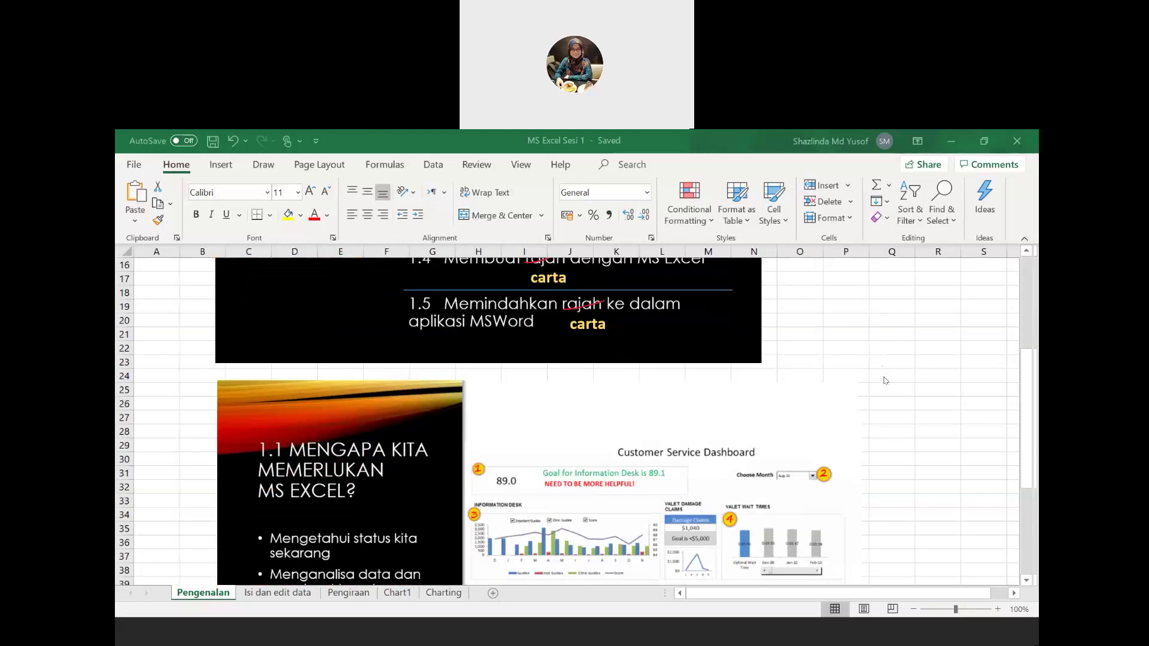
{"action": "scroll", "coordinate": [885, 380], "scroll_direction": "down", "scroll_amount": 1}
{"action": "scroll", "coordinate": [885, 380], "scroll_direction": "down", "scroll_amount": 1}
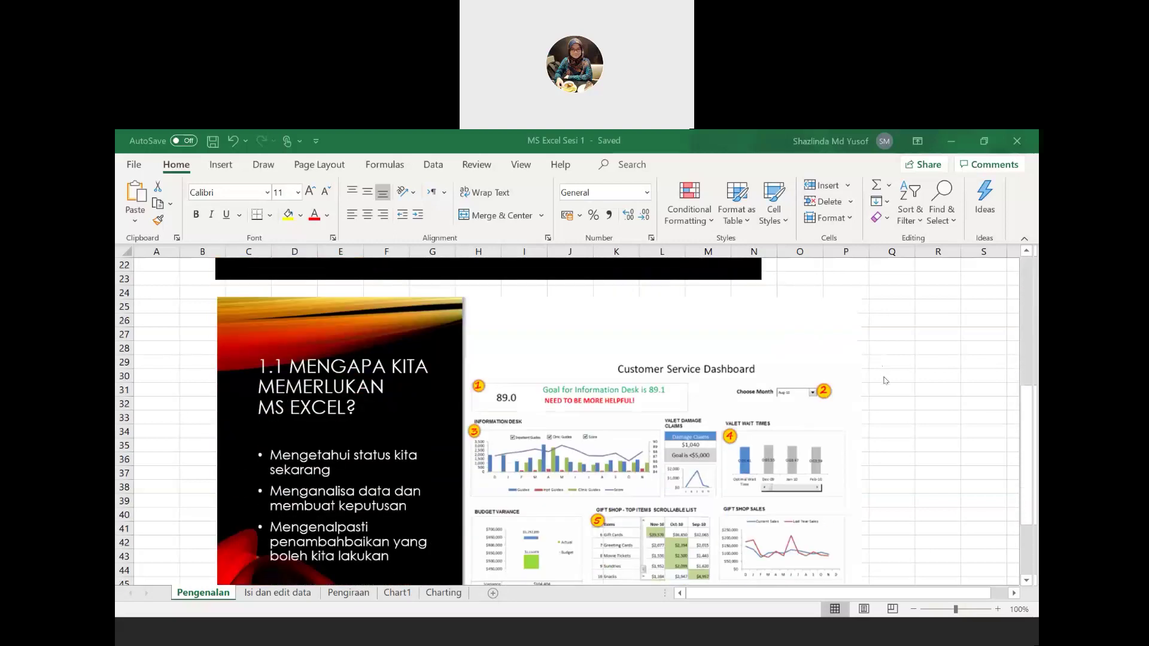
{"action": "scroll", "coordinate": [885, 381], "scroll_direction": "down", "scroll_amount": 1}
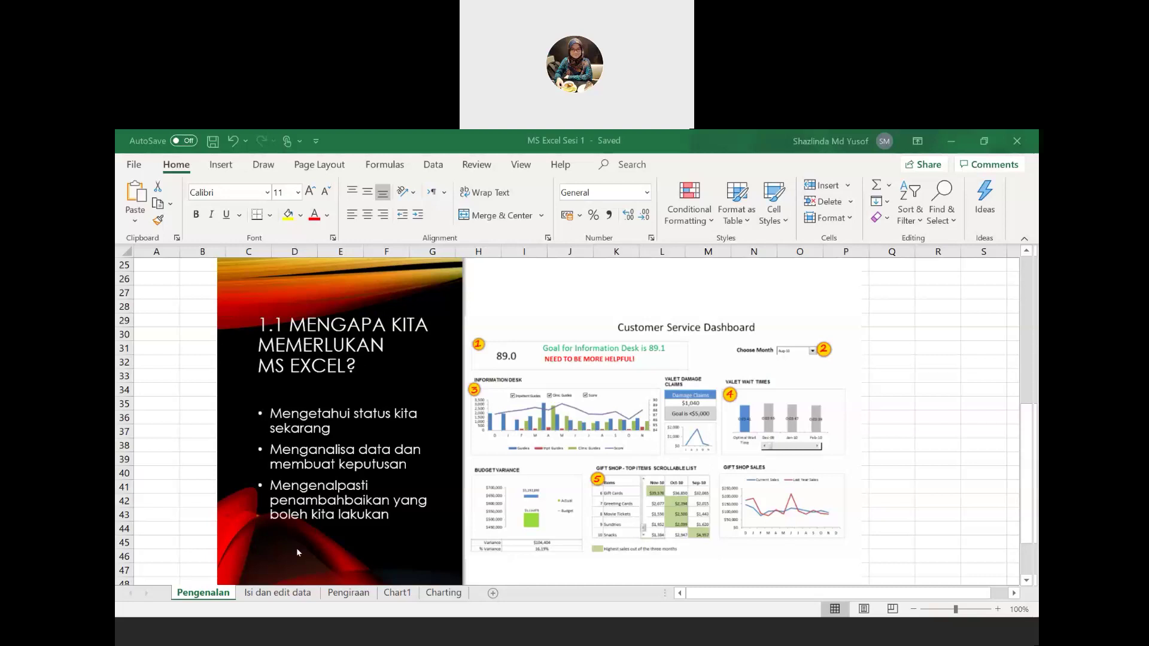
Go to the Isi dan edit data sheet and bring Exercise 1 at row 1 into view
{"action": "left_click", "coordinate": [292, 593]}
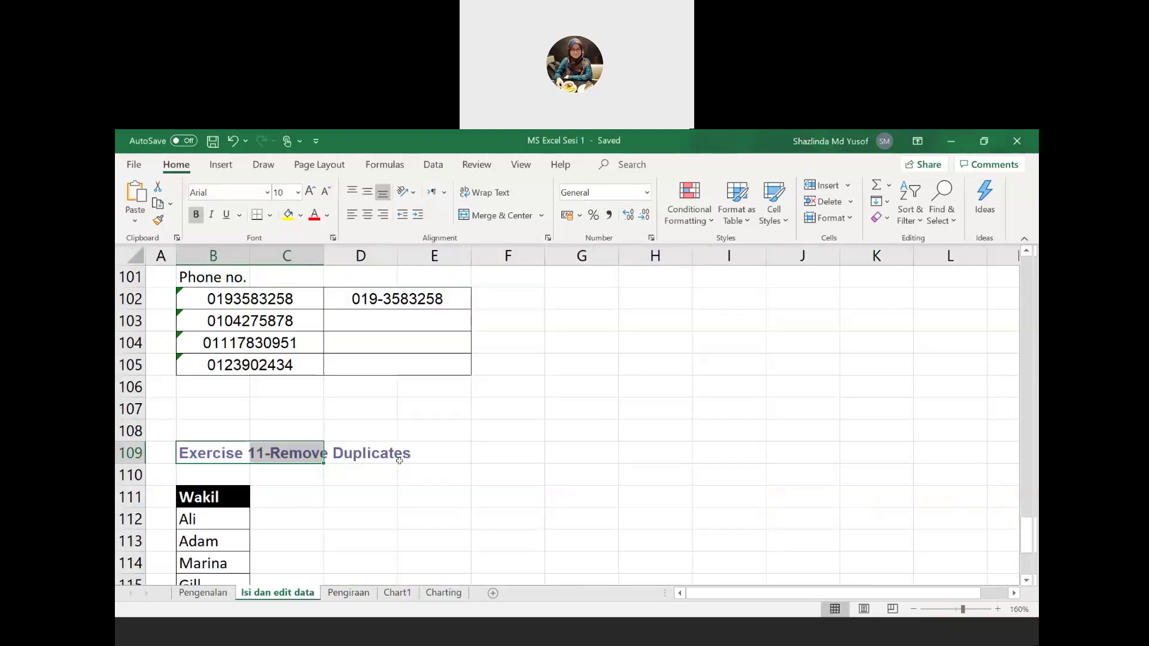
{"action": "scroll", "coordinate": [399, 460], "scroll_direction": "up", "scroll_amount": 2}
{"action": "scroll", "coordinate": [434, 423], "scroll_direction": "up", "scroll_amount": 2}
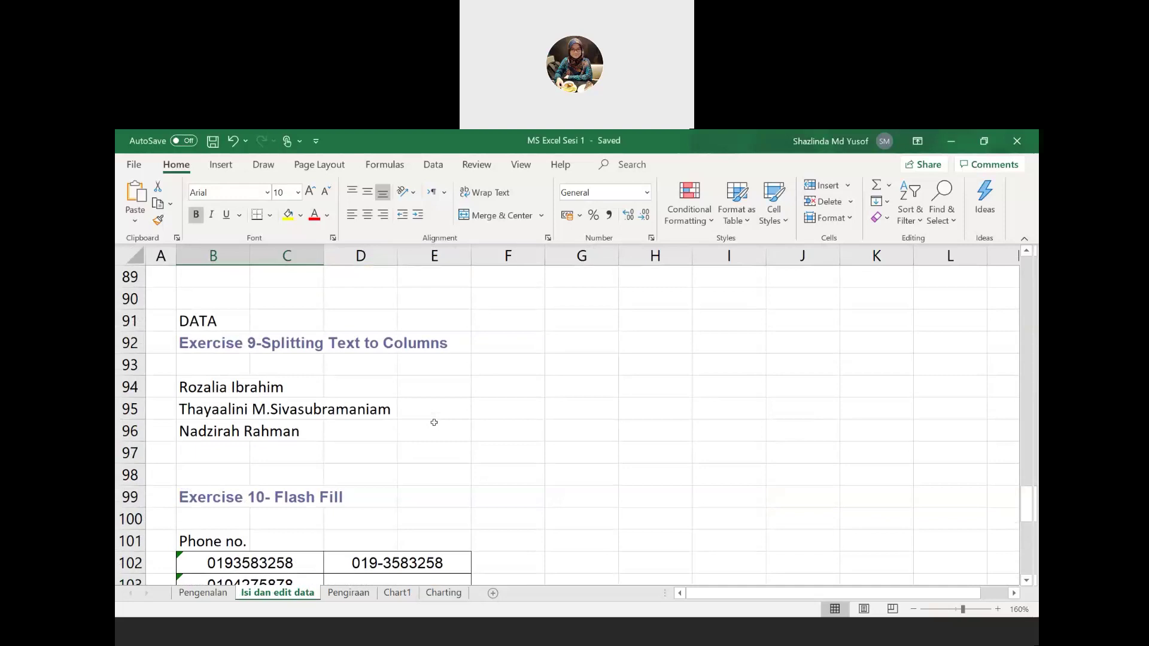
{"action": "scroll", "coordinate": [434, 422], "scroll_direction": "up", "scroll_amount": 3}
{"action": "scroll", "coordinate": [434, 422], "scroll_direction": "up", "scroll_amount": 4}
{"action": "scroll", "coordinate": [434, 423], "scroll_direction": "up", "scroll_amount": 3}
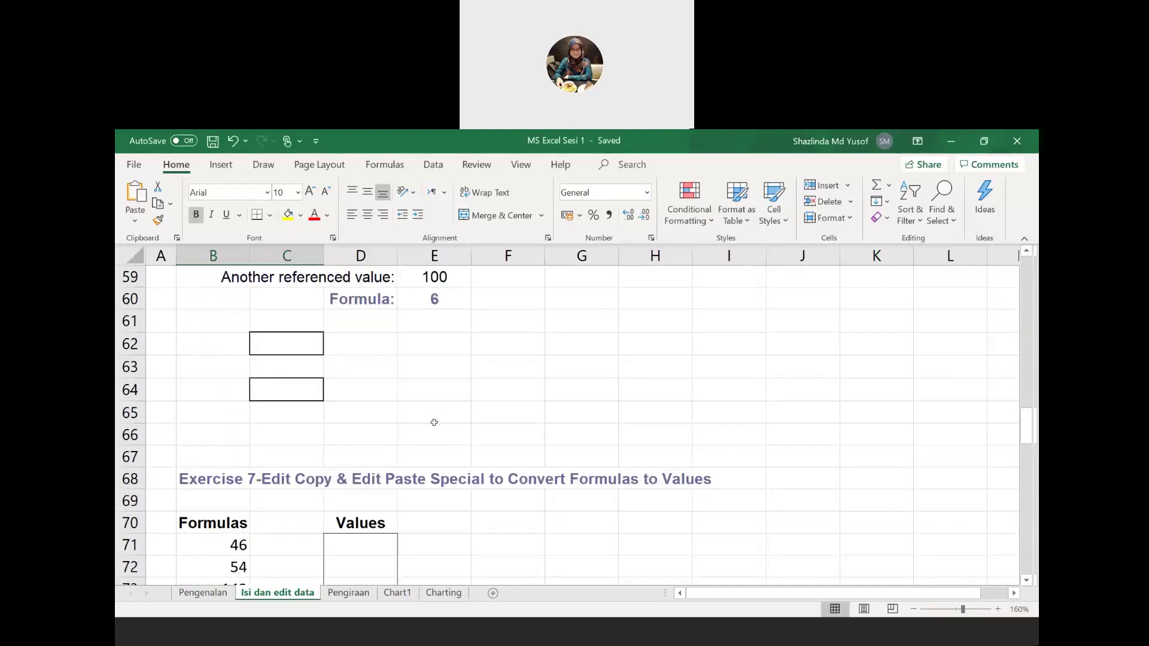
{"action": "scroll", "coordinate": [434, 423], "scroll_direction": "up", "scroll_amount": 4}
{"action": "left_click_drag", "start_coordinate": [1026, 395], "coordinate": [1030, 261]}
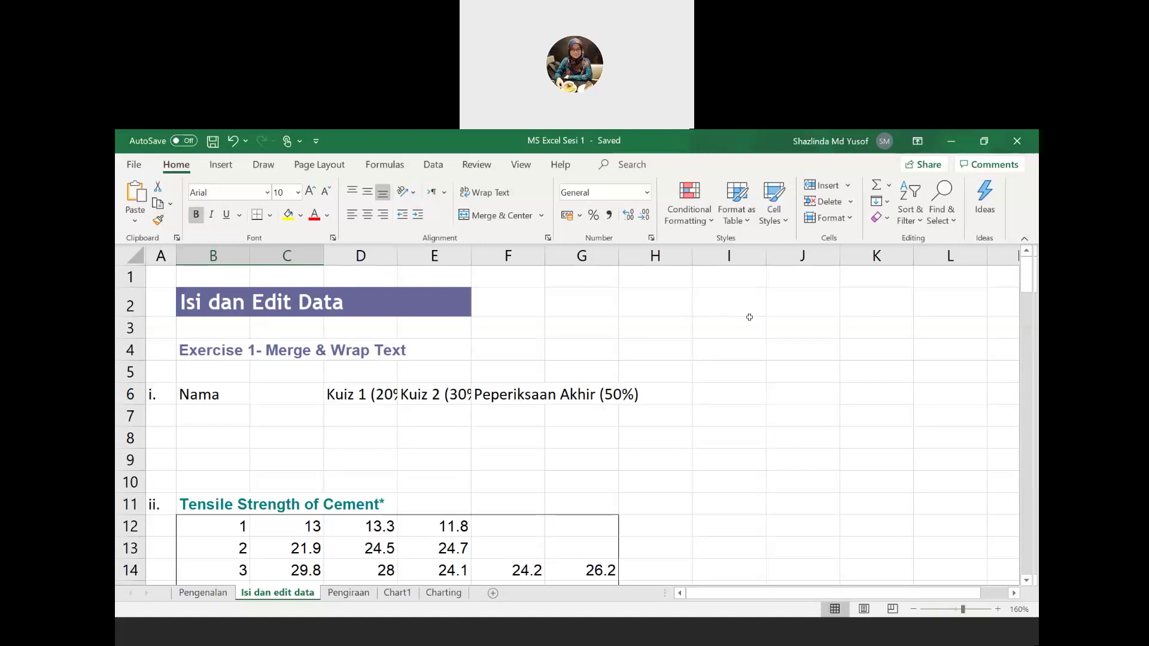
{"action": "left_click", "coordinate": [715, 303]}
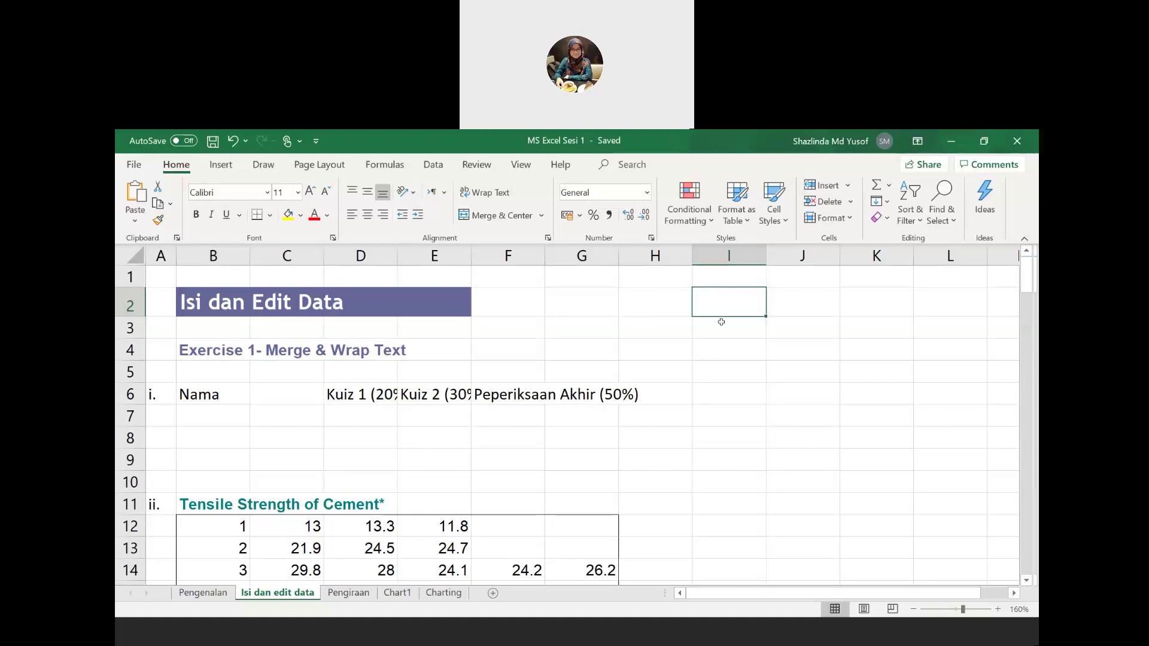
{"action": "left_click", "coordinate": [721, 321]}
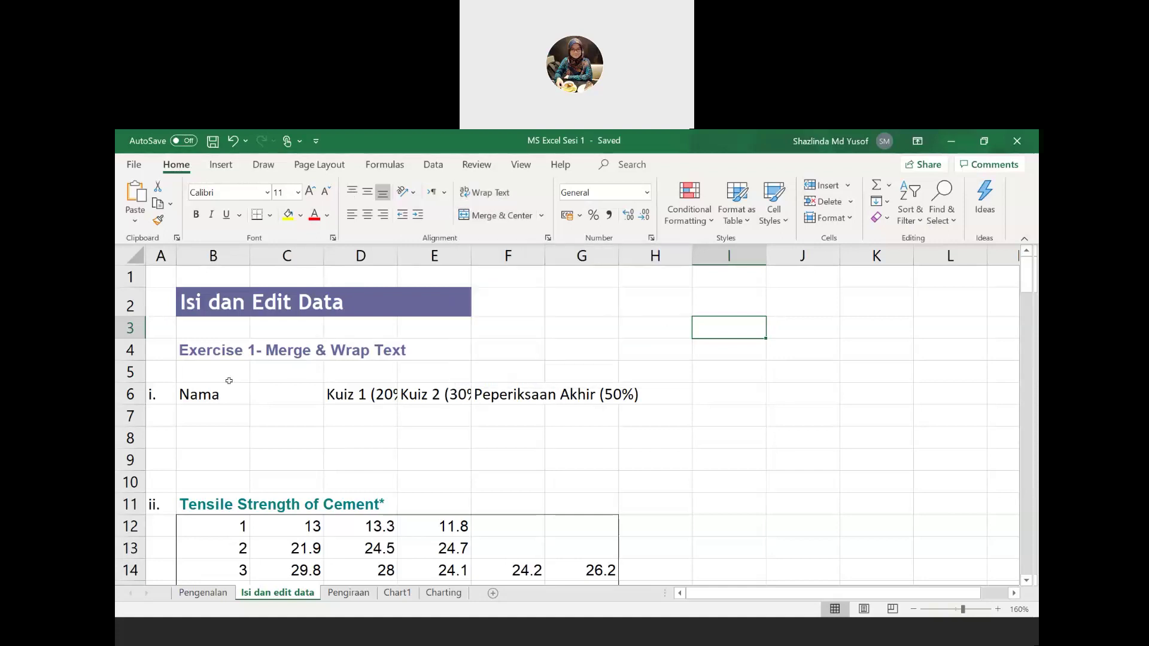
{"action": "left_click", "coordinate": [216, 395]}
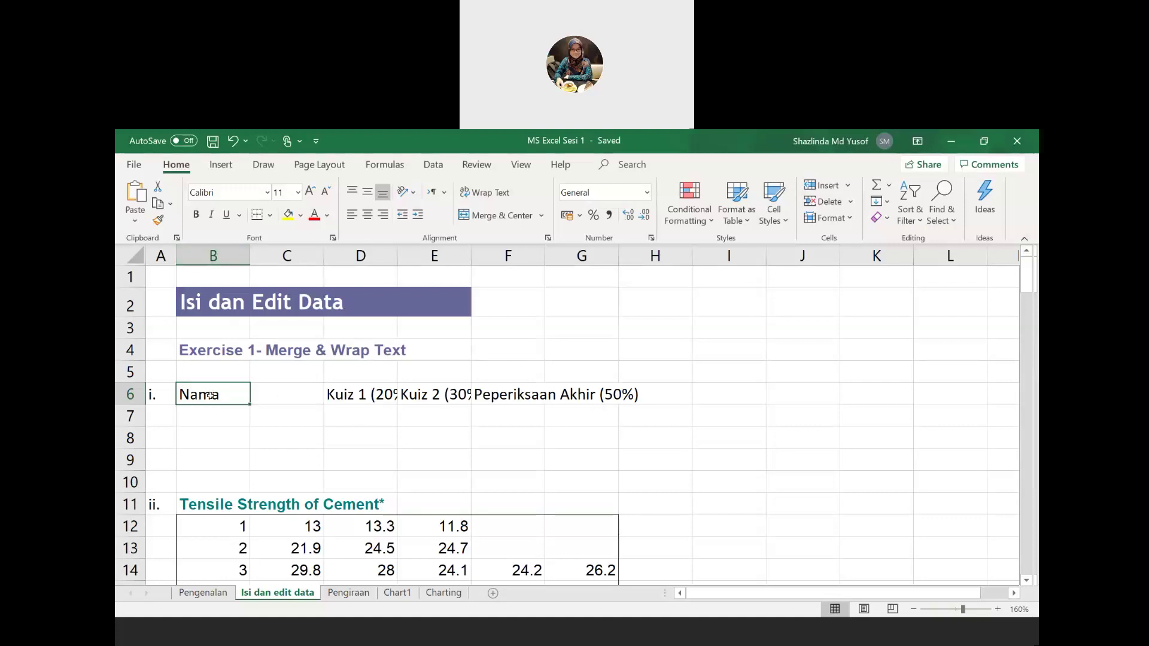
{"action": "left_click_drag", "start_coordinate": [240, 395], "coordinate": [271, 393]}
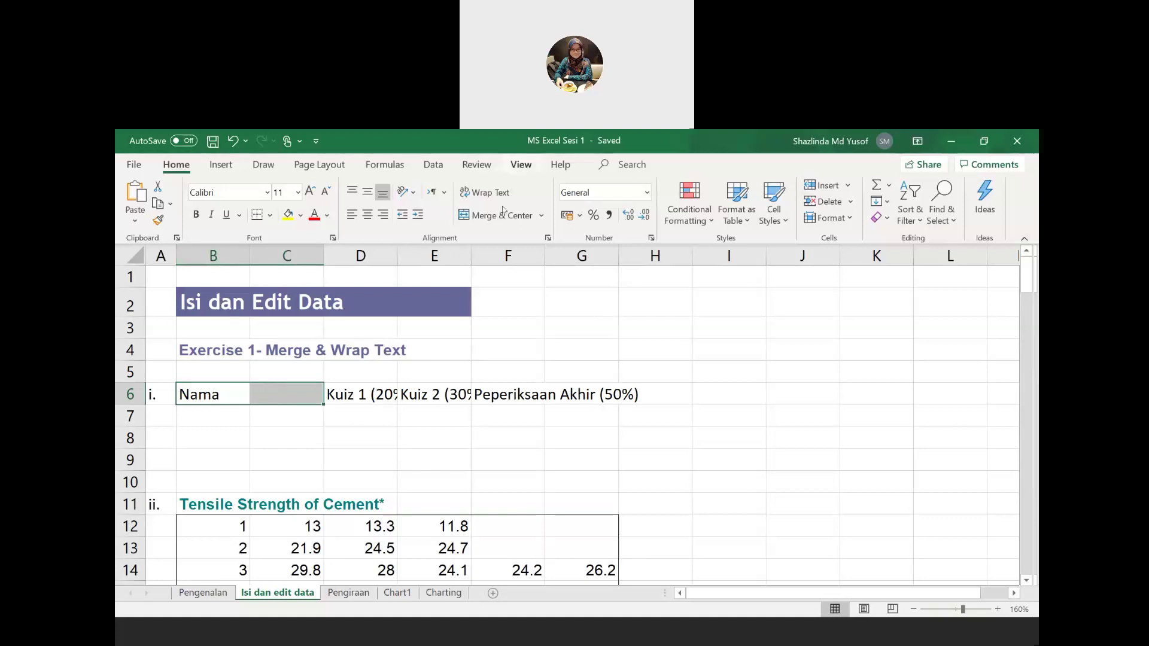
Merge B6:C6 and left-align the Nama heading in it
{"action": "left_click", "coordinate": [540, 217]}
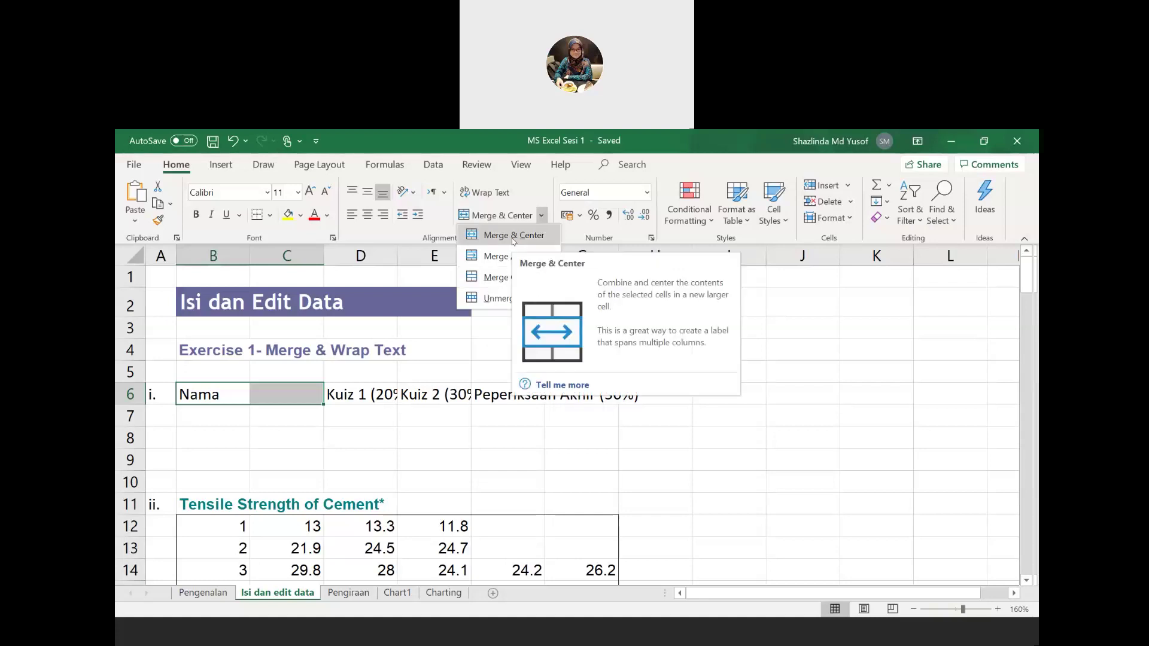
{"action": "left_click", "coordinate": [512, 238]}
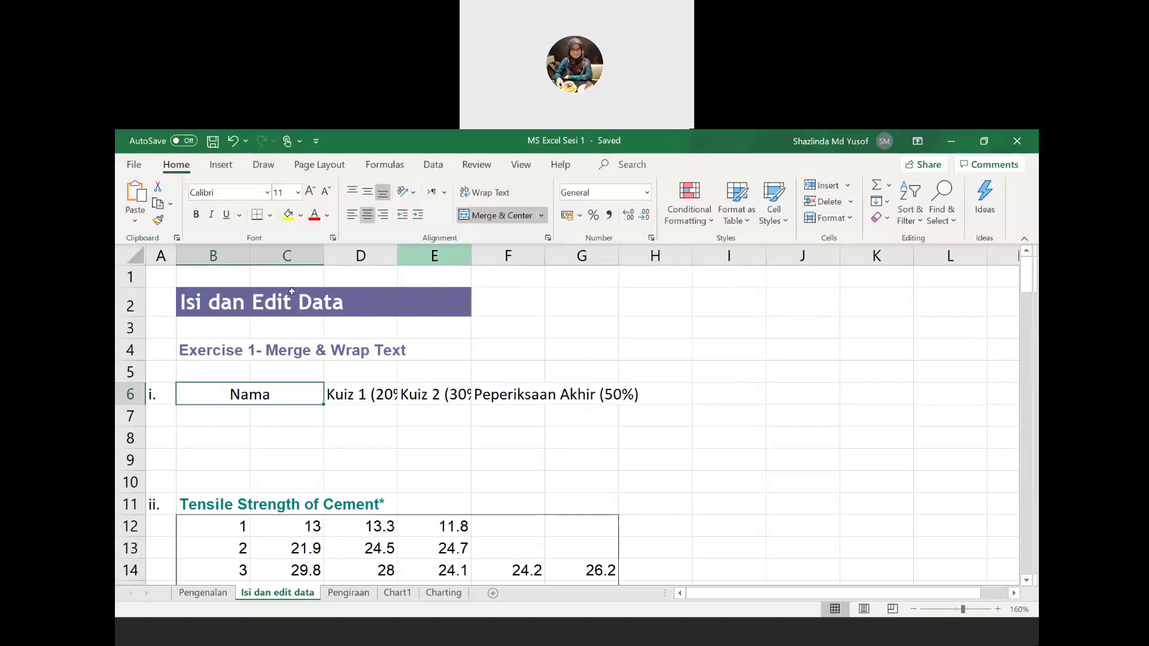
{"action": "left_click", "coordinate": [350, 217]}
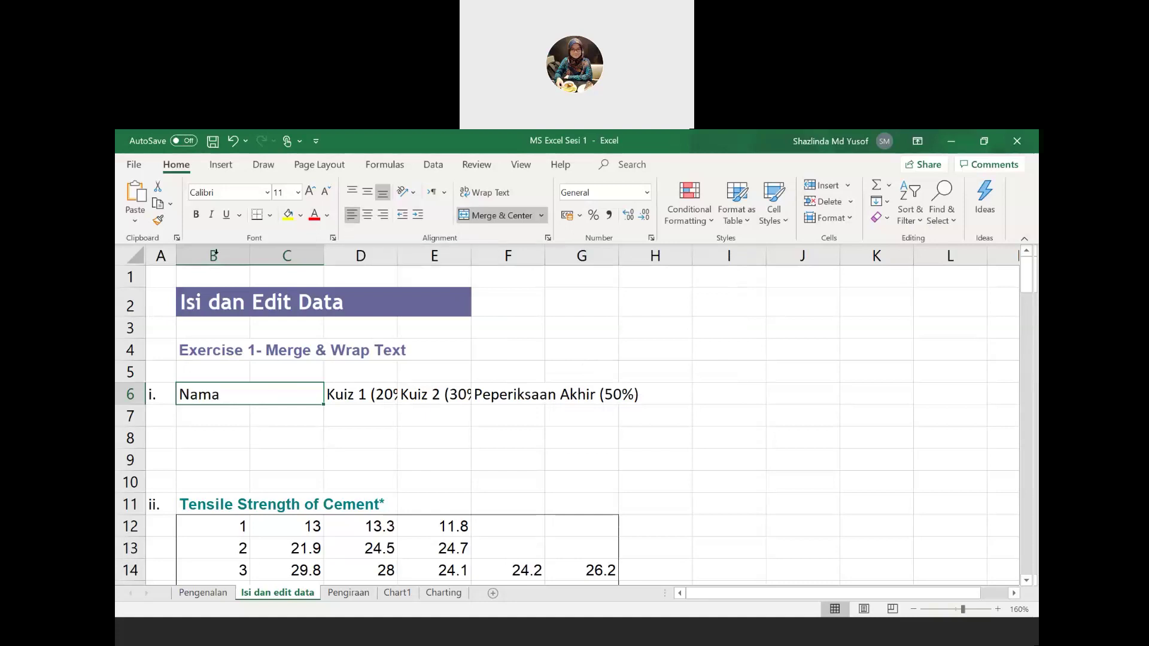
Fill the merged cell down and clear the copied Nama text, leaving empty merged cells to row 9
{"action": "left_click", "coordinate": [342, 439]}
{"action": "left_click", "coordinate": [264, 393]}
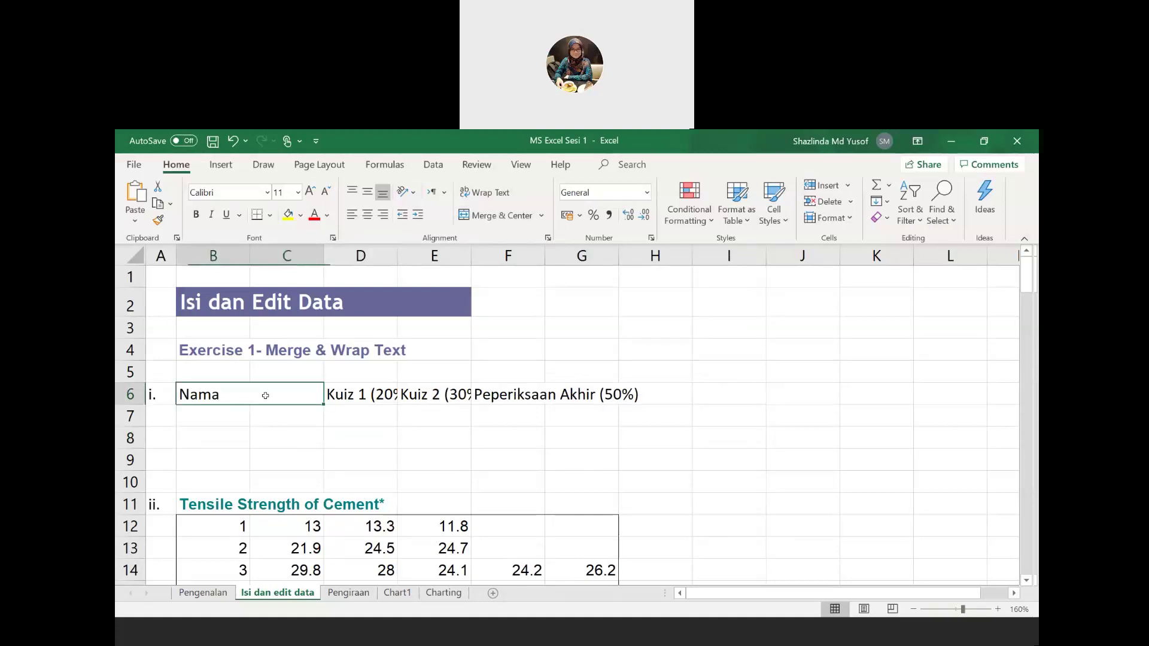
{"action": "mouse_move", "coordinate": [321, 411]}
{"action": "left_mouse_down"}
{"action": "mouse_move", "coordinate": [318, 441]}
{"action": "mouse_move", "coordinate": [320, 427]}
{"action": "left_mouse_up"}
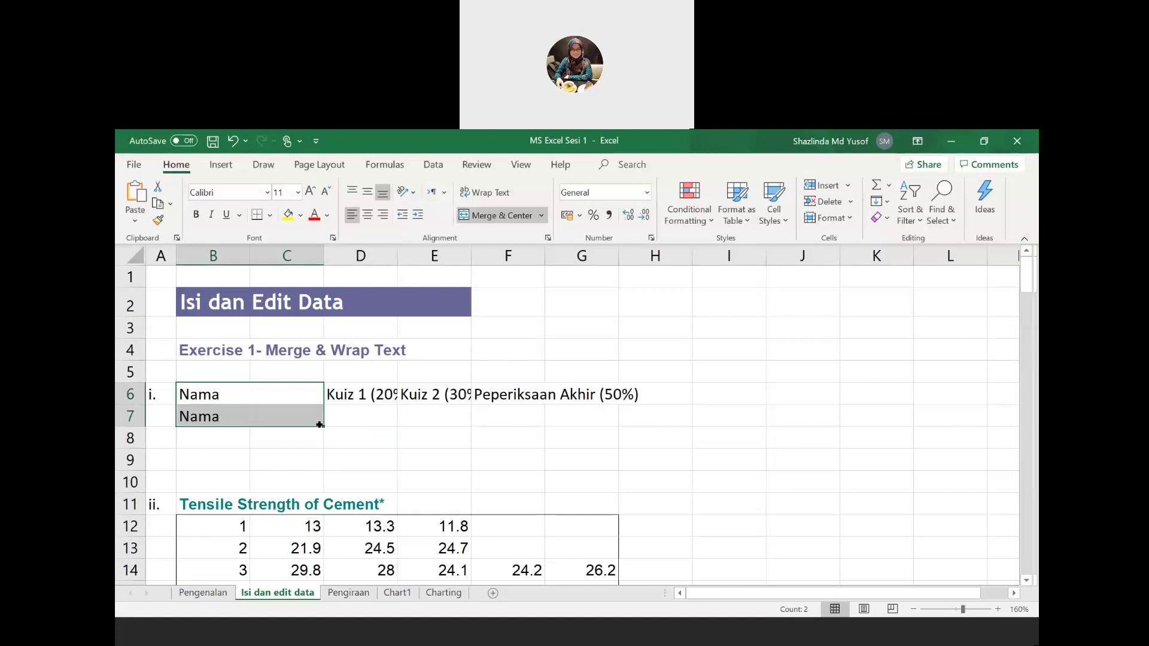
{"action": "left_click", "coordinate": [284, 413]}
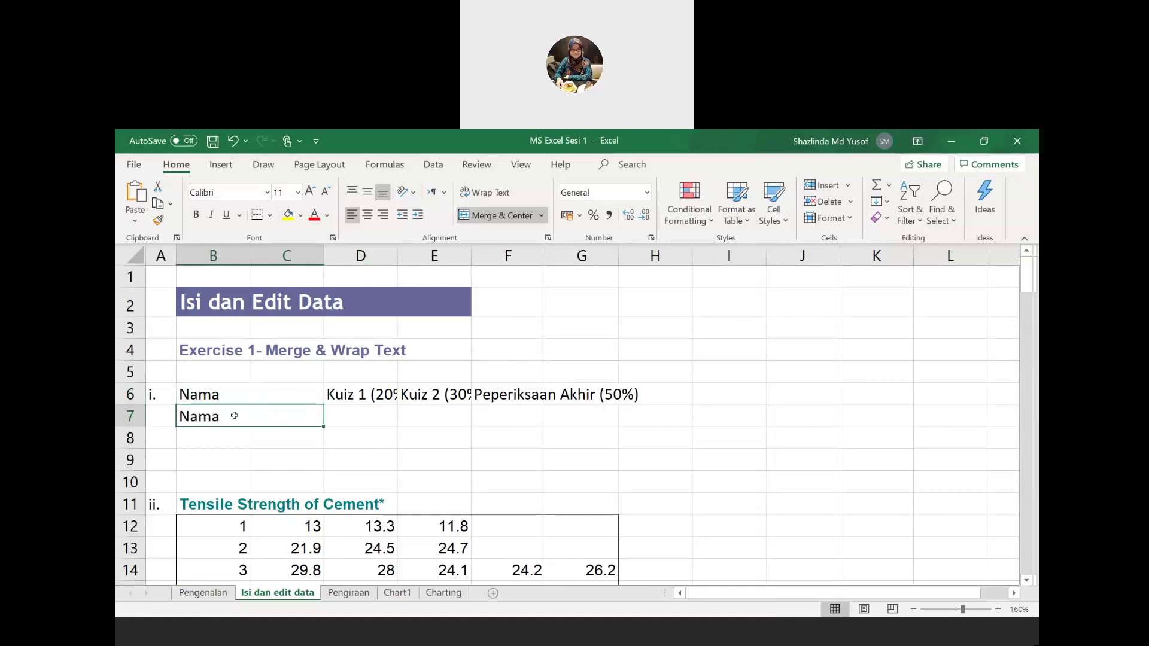
{"action": "key", "text": "Delete"}
{"action": "left_click_drag", "start_coordinate": [322, 444], "coordinate": [329, 439]}
Confirm B7:C7, B8:C8 and B9:C9 are each merged, then select the Kuiz 1 (20%) heading
{"action": "left_click", "coordinate": [341, 440]}
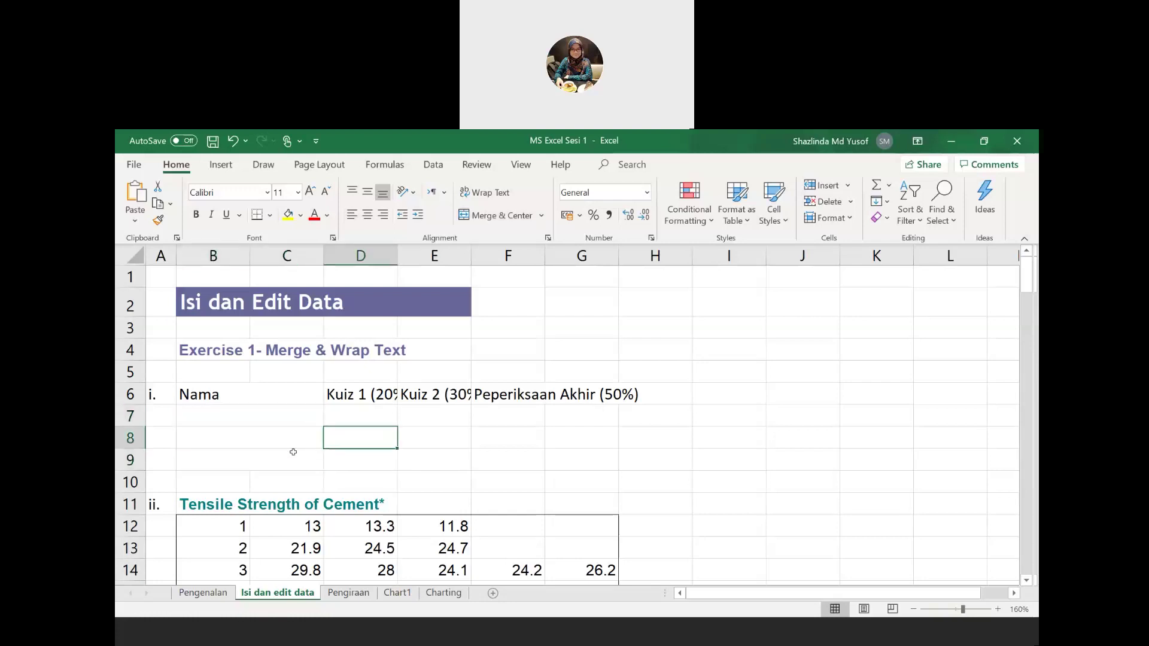
{"action": "left_click", "coordinate": [264, 415]}
{"action": "left_click", "coordinate": [263, 437]}
{"action": "left_click", "coordinate": [260, 458]}
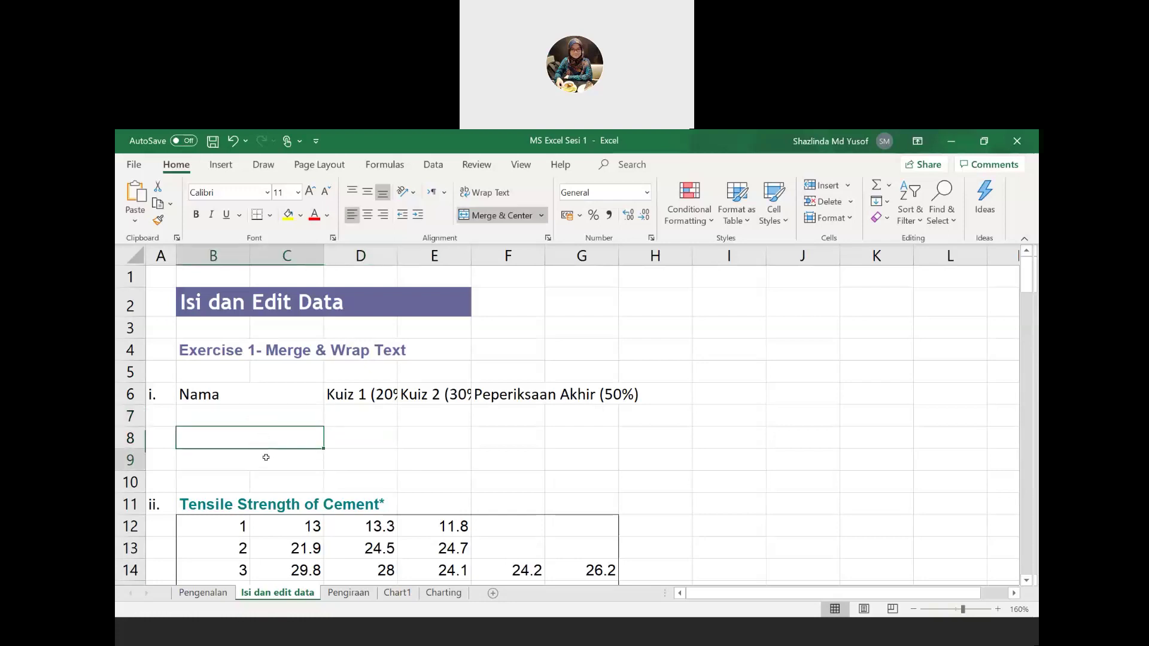
{"action": "left_click", "coordinate": [279, 419]}
{"action": "left_click", "coordinate": [277, 436]}
{"action": "left_click", "coordinate": [276, 460]}
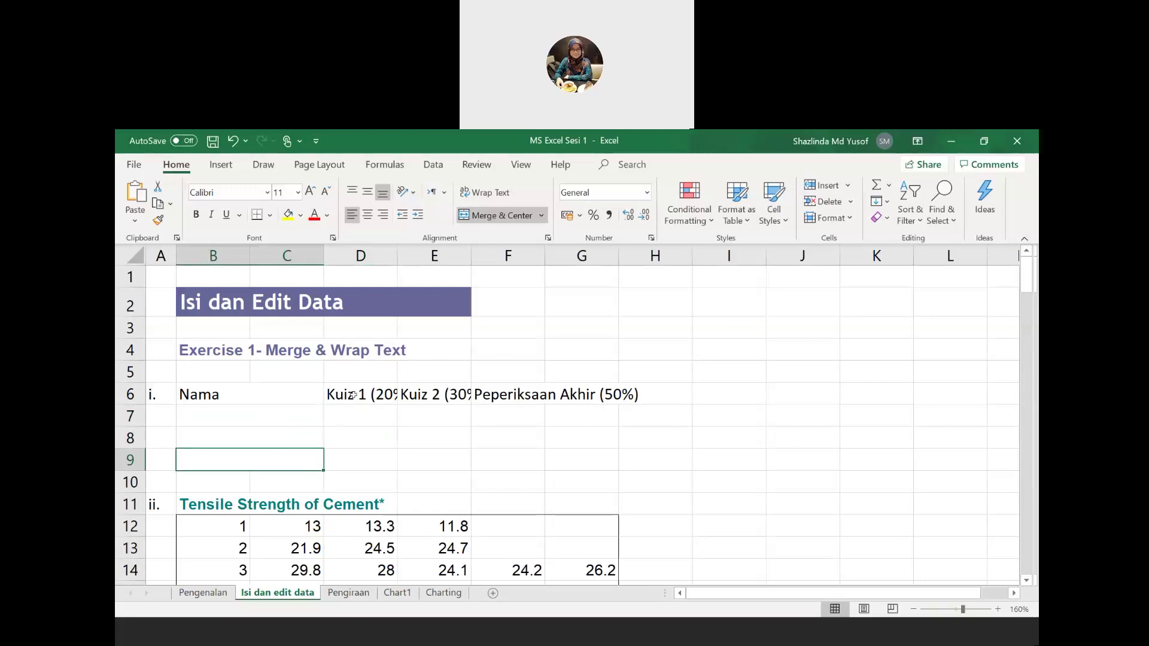
{"action": "left_click", "coordinate": [354, 395]}
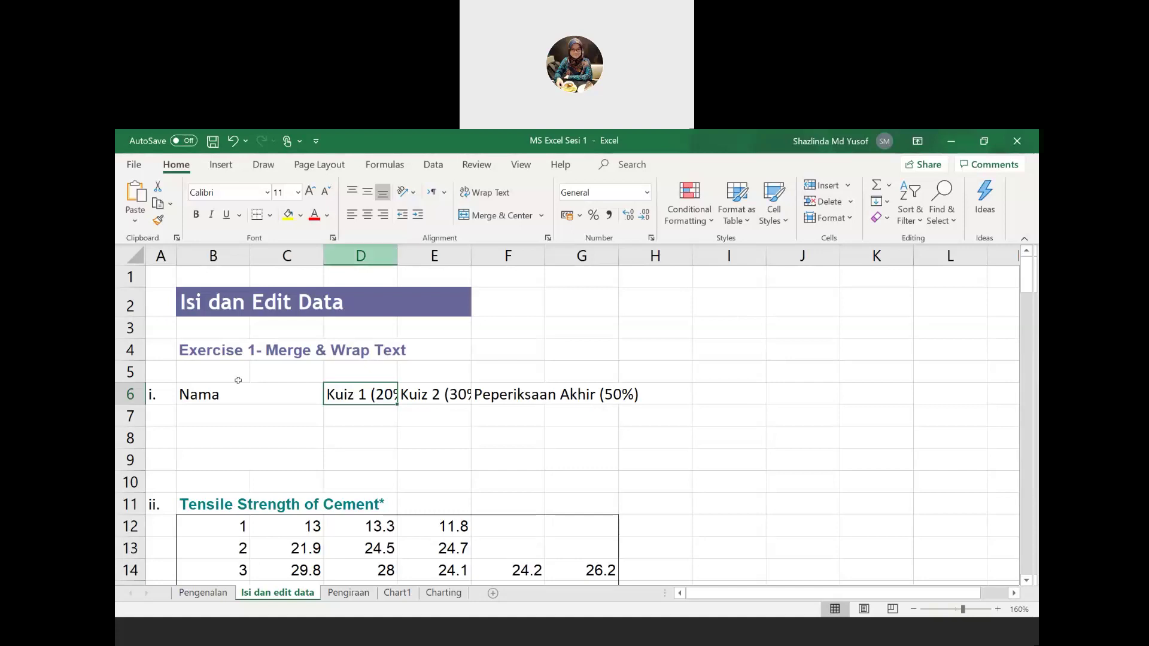
Wrap text on the Kuiz 1 (20%), Kuiz 2 (30%) and Peperiksaan Akhir (50%) headings in row 6
{"action": "left_click", "coordinate": [496, 193]}
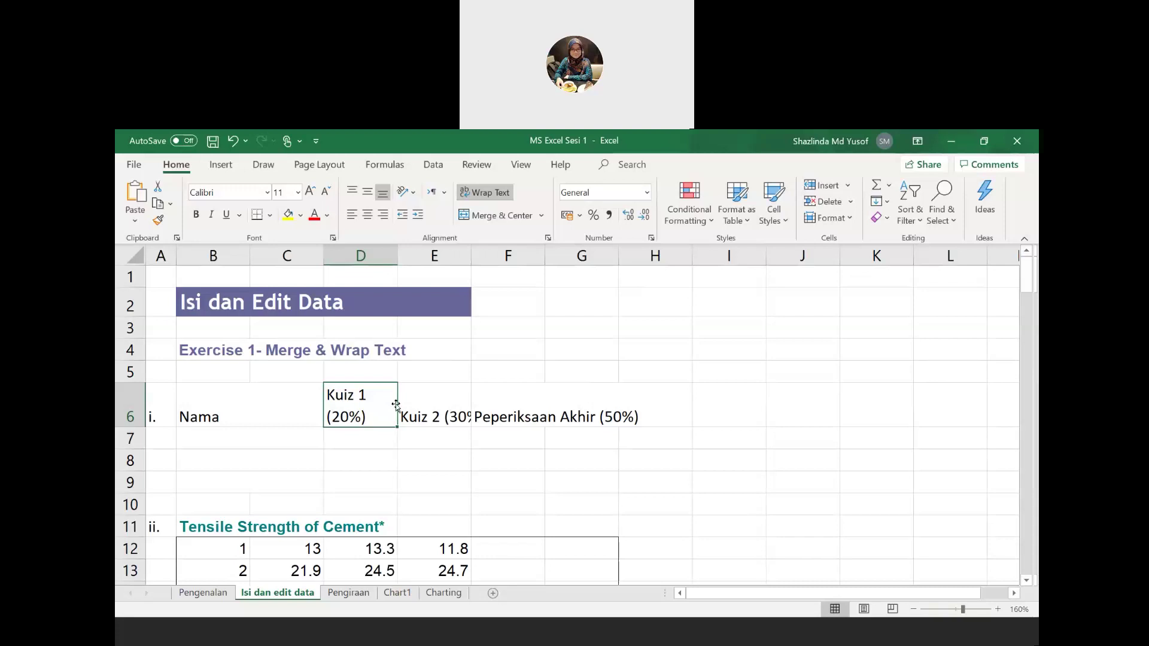
{"action": "left_click", "coordinate": [425, 402]}
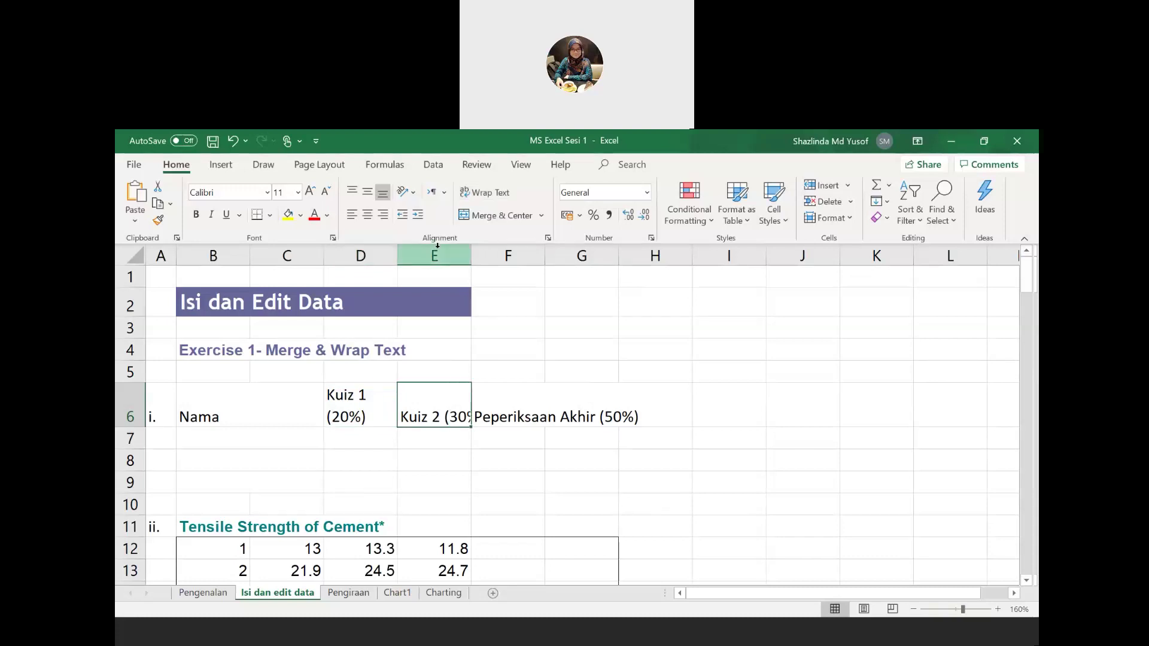
{"action": "left_click", "coordinate": [467, 192]}
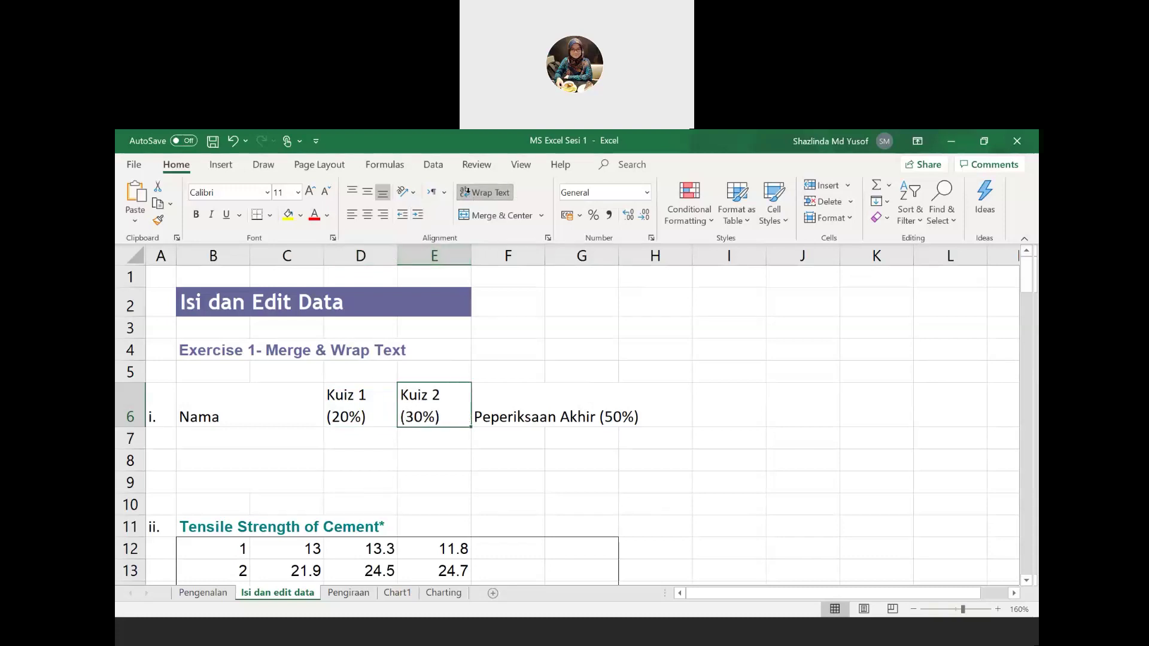
{"action": "left_click", "coordinate": [512, 407]}
{"action": "left_click", "coordinate": [599, 406]}
{"action": "left_click", "coordinate": [524, 404]}
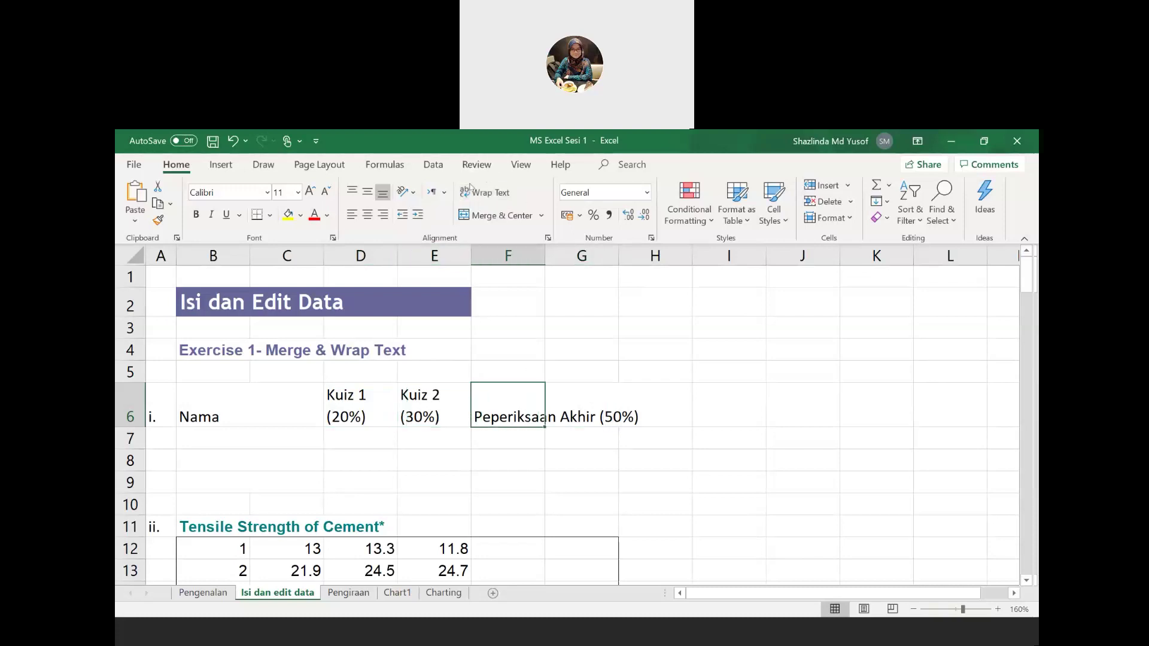
{"action": "left_click", "coordinate": [482, 192]}
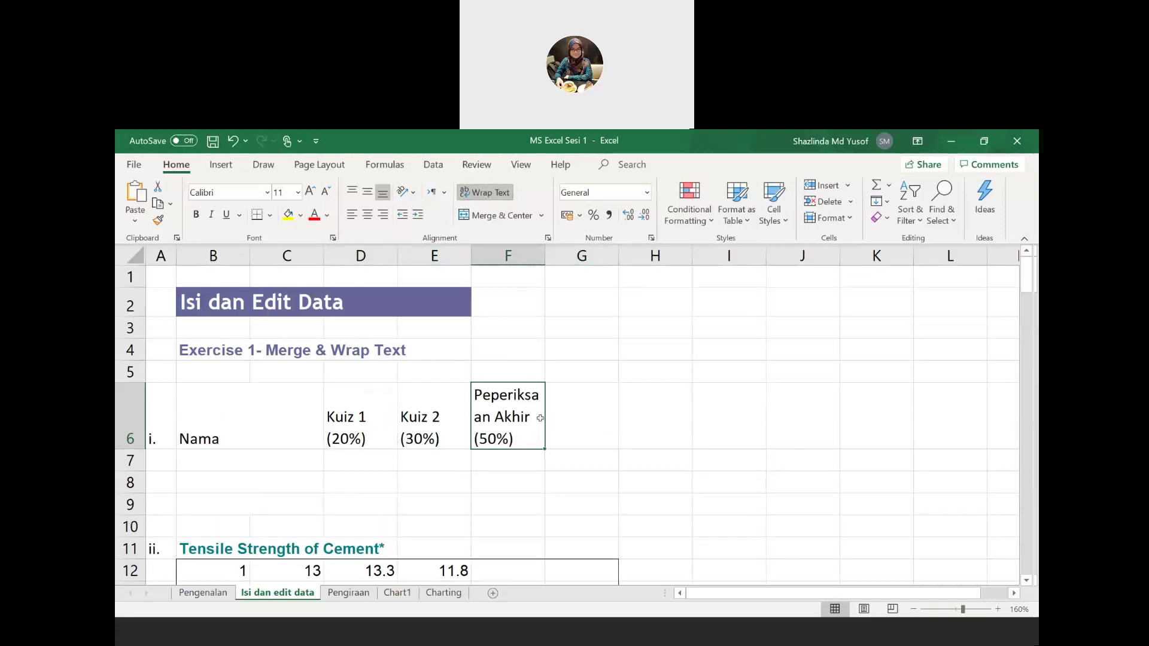
{"action": "left_click", "coordinate": [374, 418]}
{"action": "left_click", "coordinate": [431, 419]}
{"action": "left_click", "coordinate": [514, 423]}
{"action": "scroll", "coordinate": [515, 424], "scroll_direction": "down", "scroll_amount": 1}
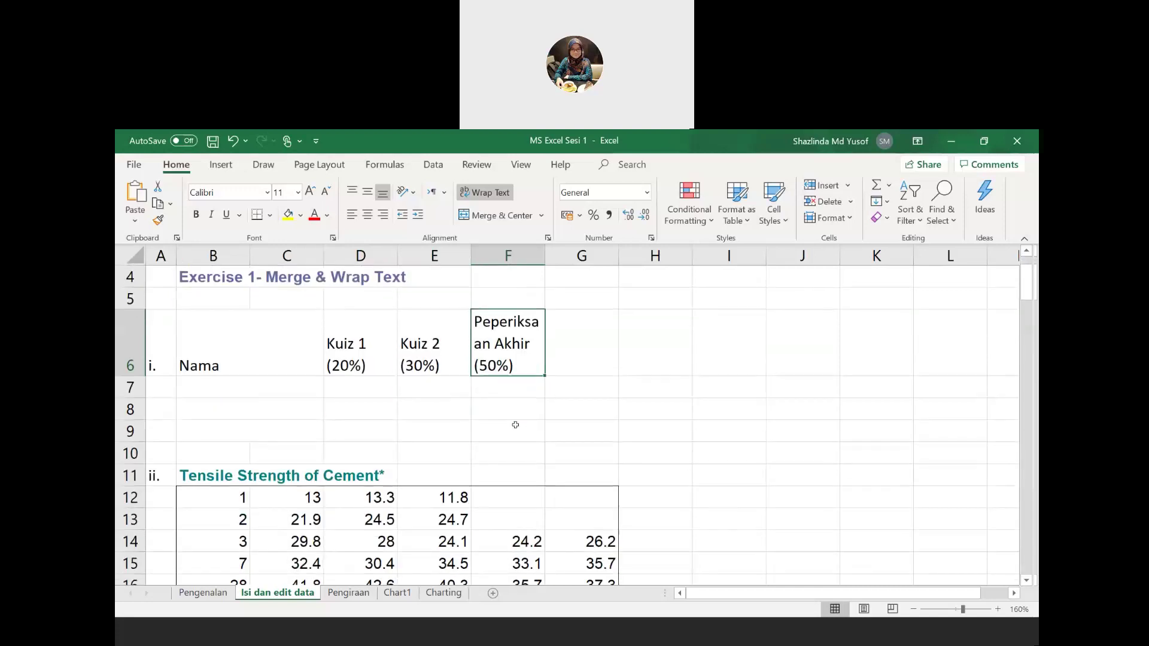
{"action": "scroll", "coordinate": [515, 424], "scroll_direction": "down", "scroll_amount": 1}
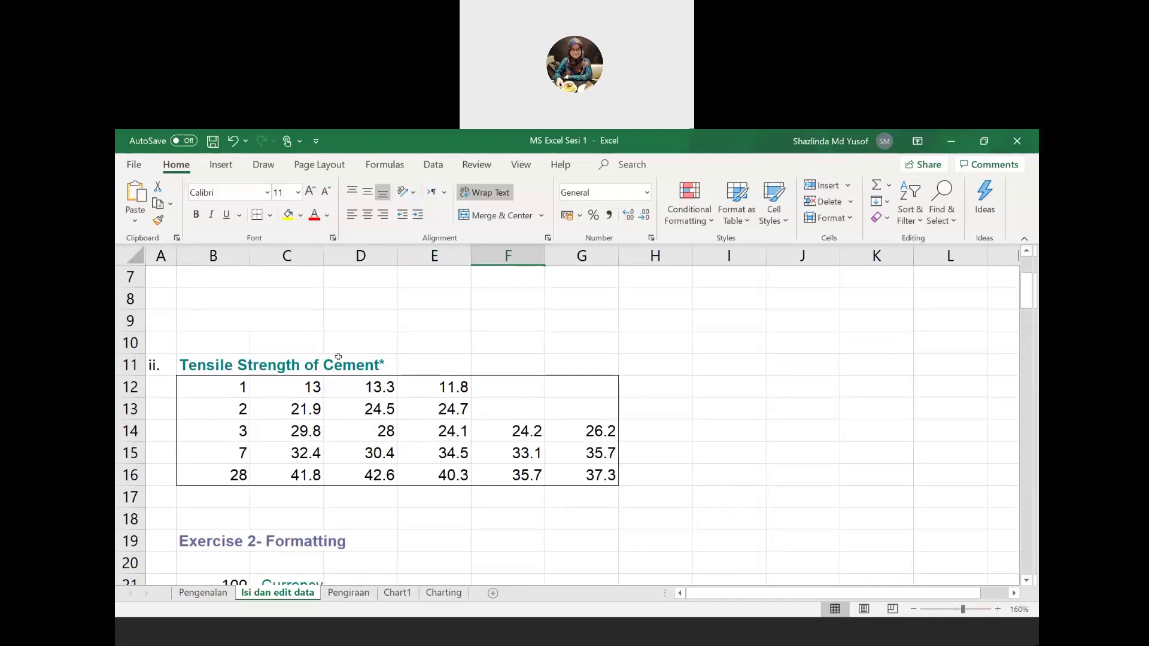
Merge and centre the Tensile Strength of Cement* title across B11:G11
{"action": "left_click_drag", "start_coordinate": [198, 365], "coordinate": [585, 371]}
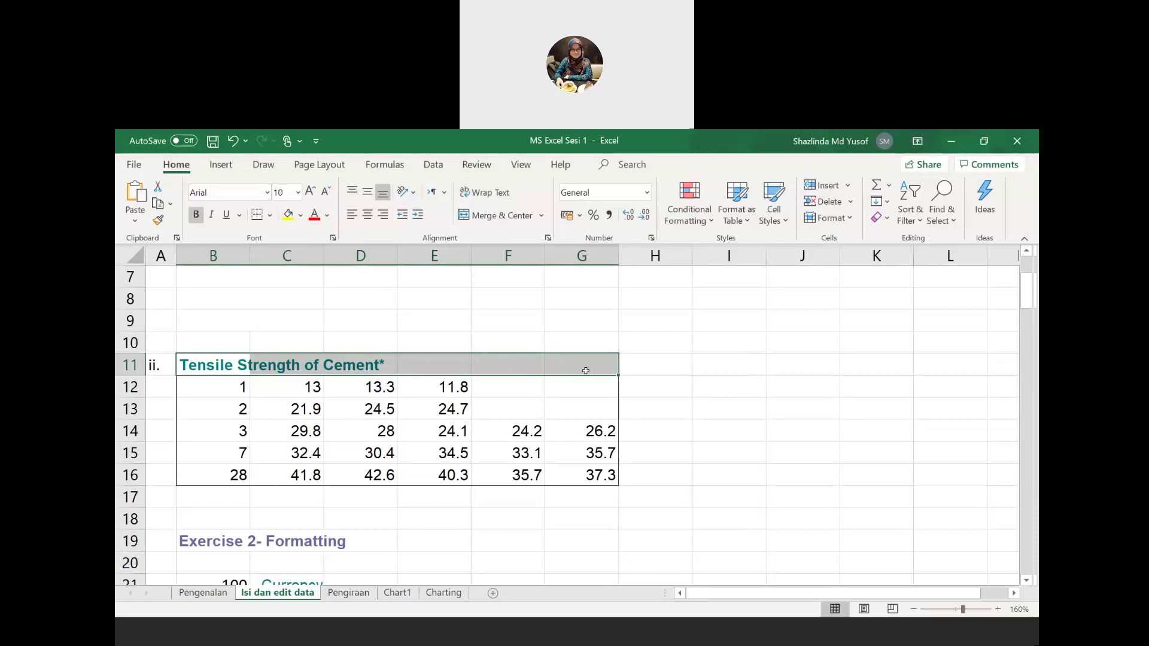
{"action": "left_click_drag", "start_coordinate": [216, 387], "coordinate": [443, 386]}
{"action": "left_click", "coordinate": [293, 431]}
{"action": "left_click", "coordinate": [204, 364]}
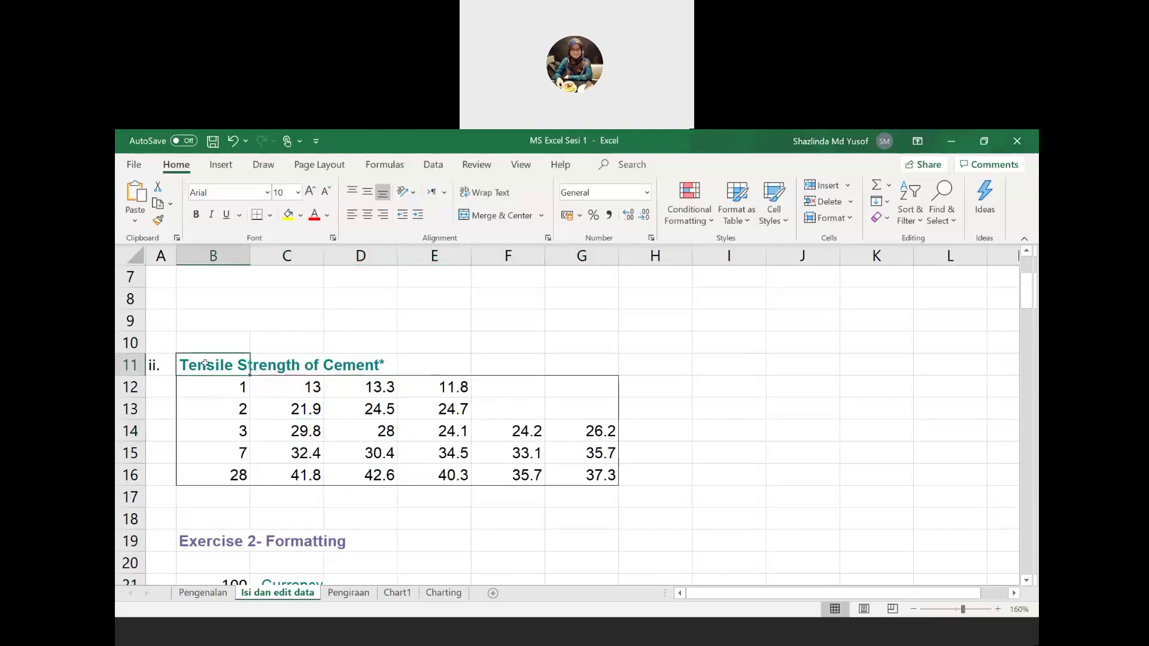
{"action": "left_click_drag", "start_coordinate": [205, 364], "coordinate": [578, 362]}
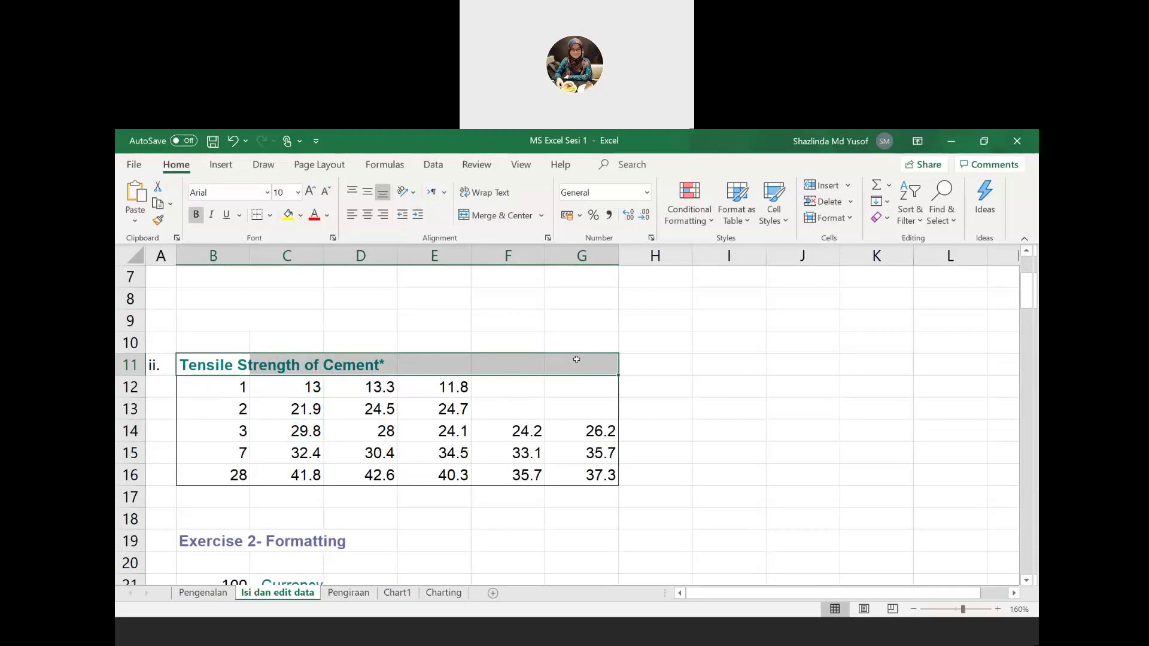
{"action": "left_click", "coordinate": [501, 215]}
{"action": "left_click", "coordinate": [459, 423]}
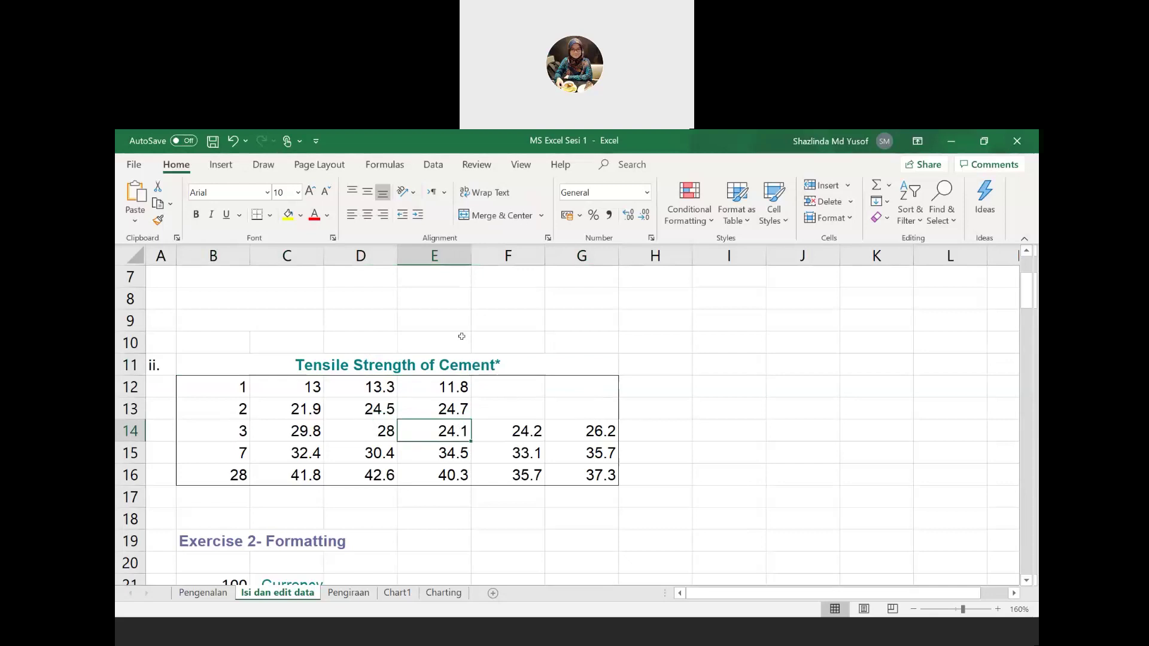
Unmerge the title cells, then merge and centre B11:G11 again
{"action": "left_click", "coordinate": [225, 367]}
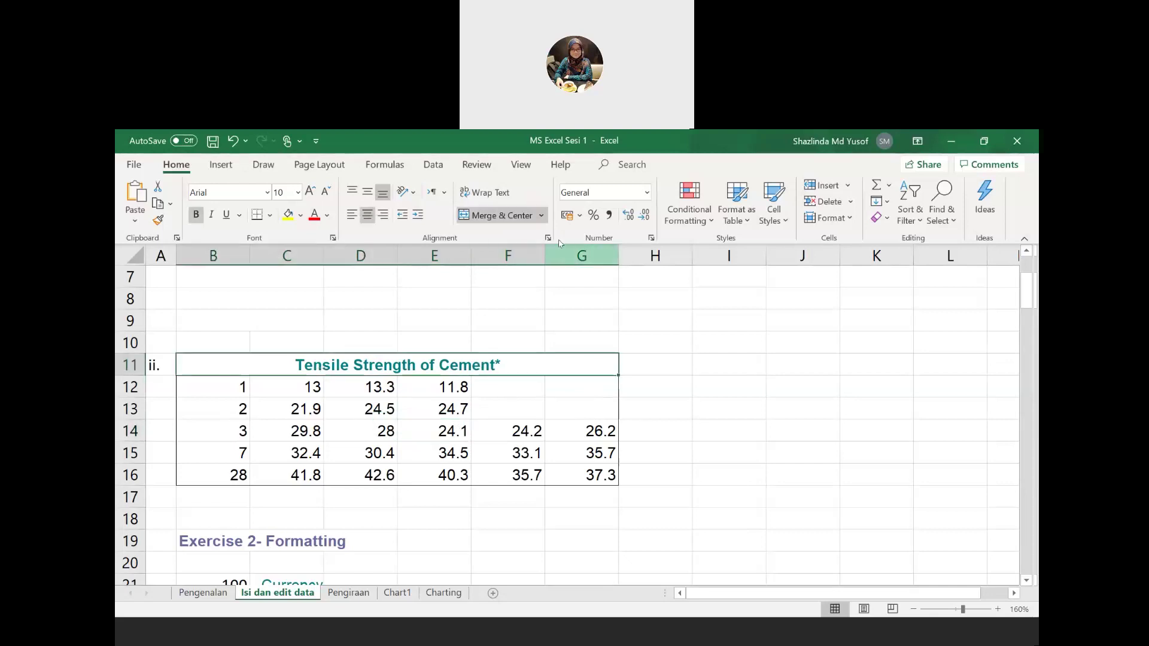
{"action": "left_click", "coordinate": [542, 216]}
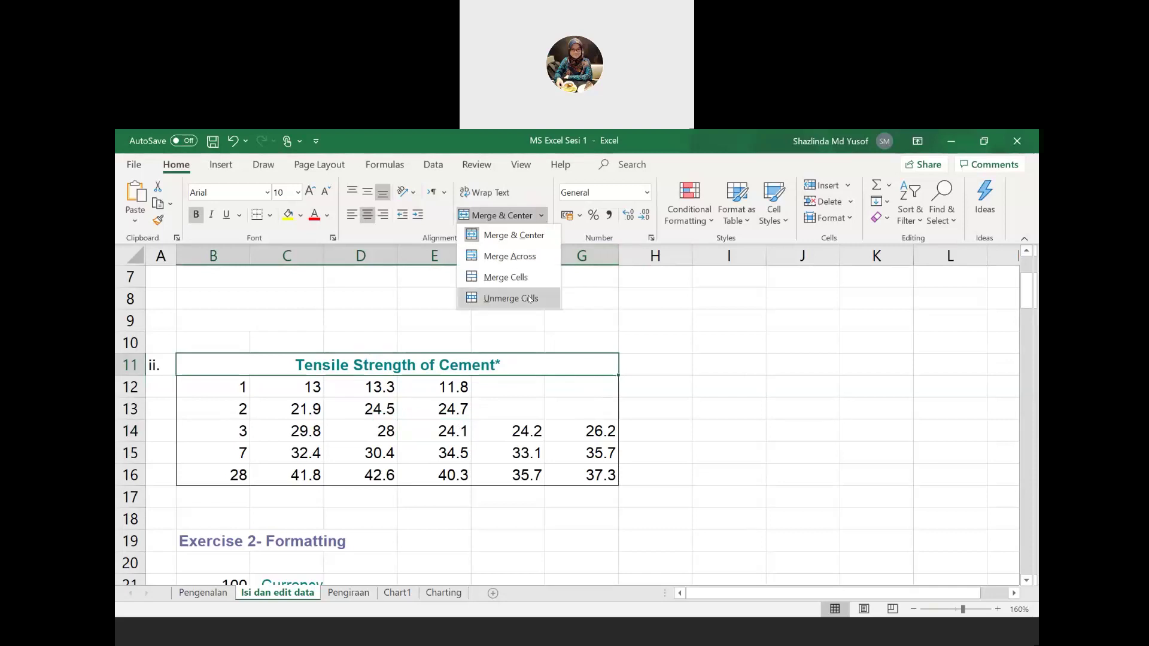
{"action": "left_click", "coordinate": [529, 298]}
{"action": "left_click", "coordinate": [363, 434]}
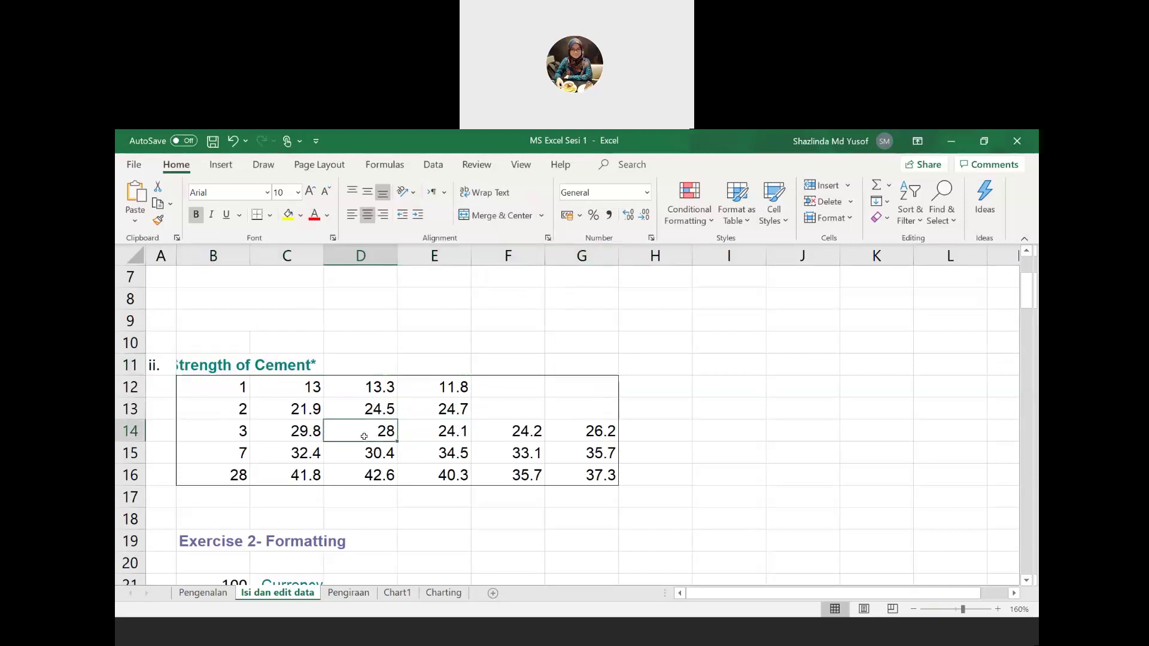
{"action": "left_click", "coordinate": [195, 372]}
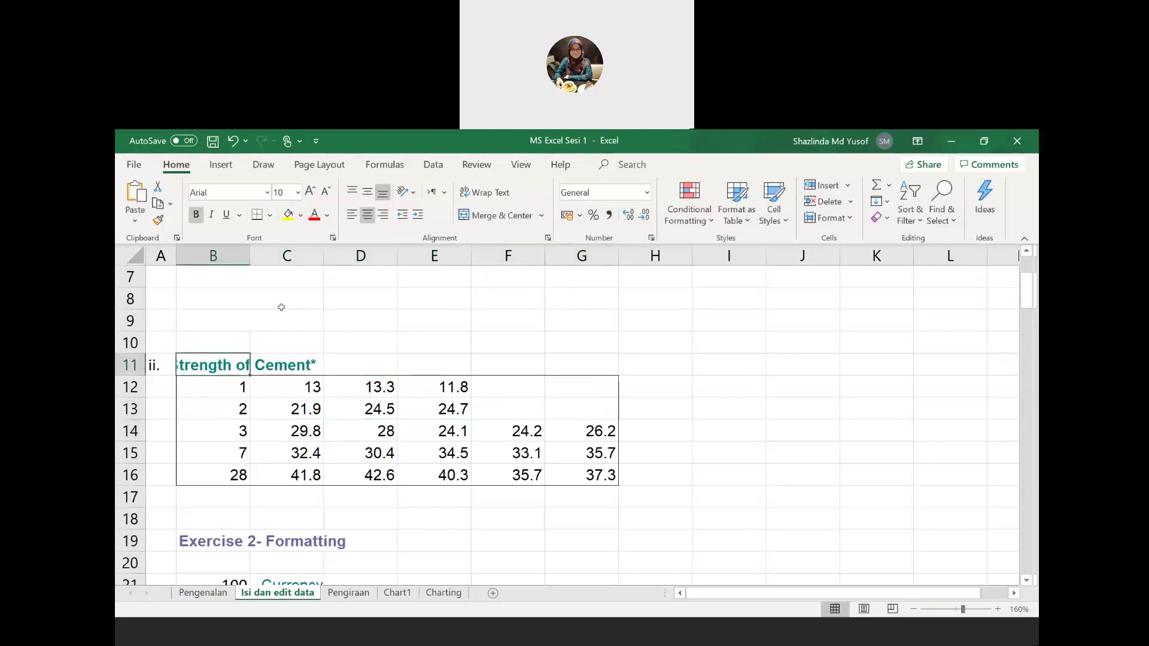
{"action": "left_click", "coordinate": [352, 214]}
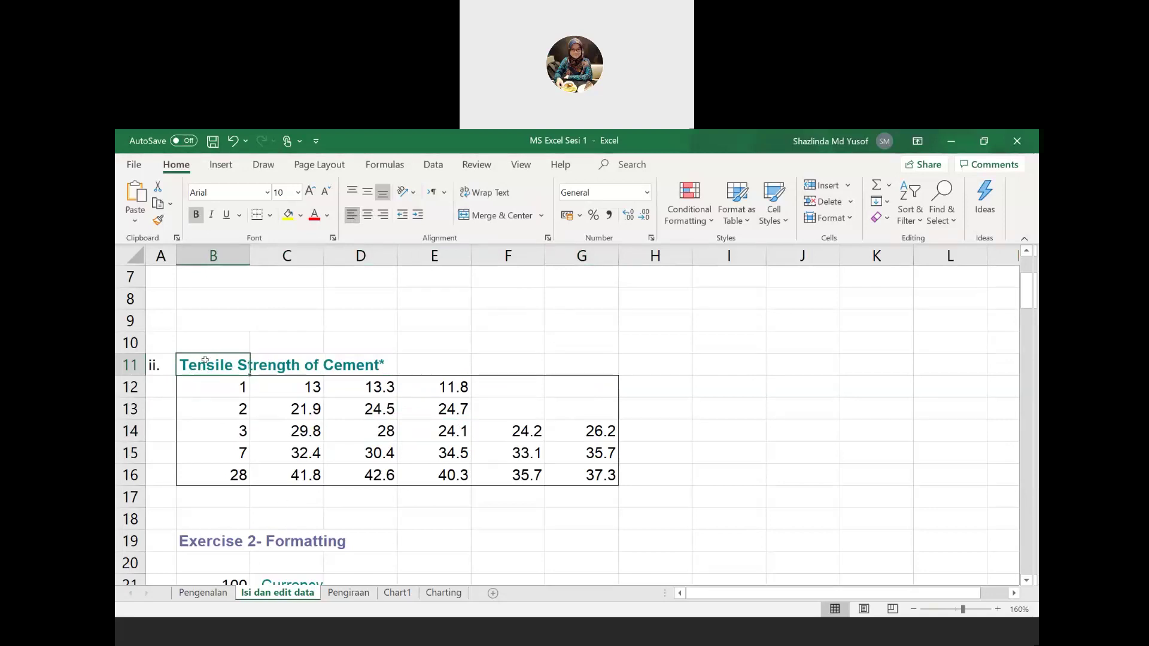
{"action": "mouse_move", "coordinate": [205, 359]}
{"action": "left_mouse_down"}
{"action": "mouse_move", "coordinate": [620, 372]}
{"action": "mouse_move", "coordinate": [608, 375]}
{"action": "left_mouse_up"}
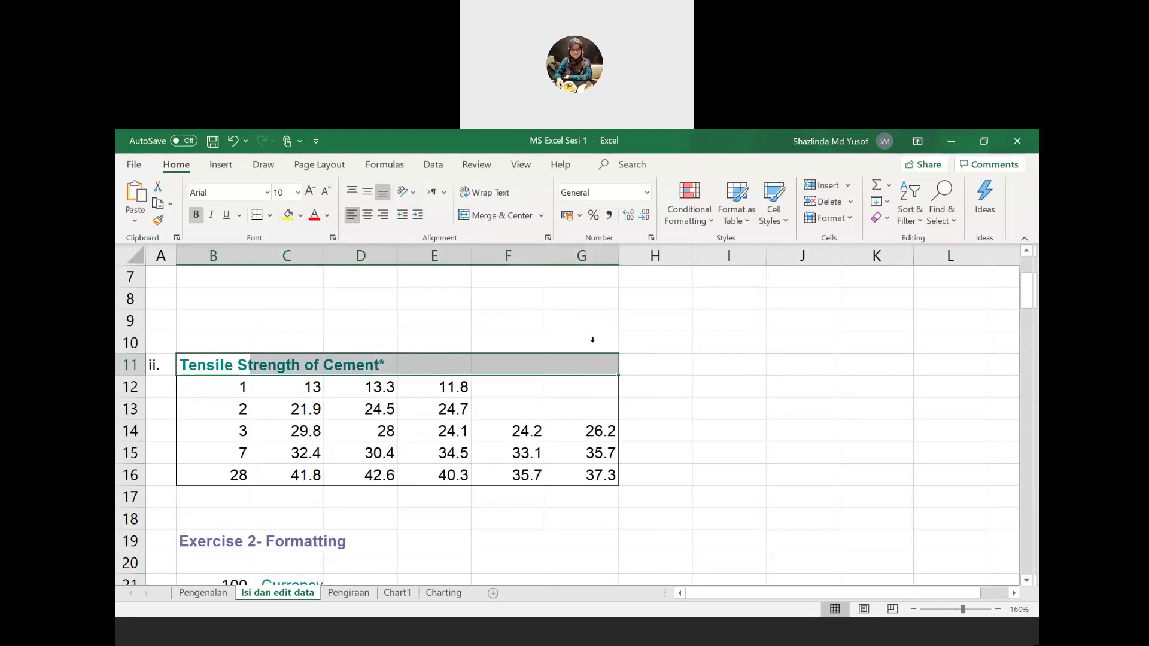
{"action": "left_click", "coordinate": [518, 220]}
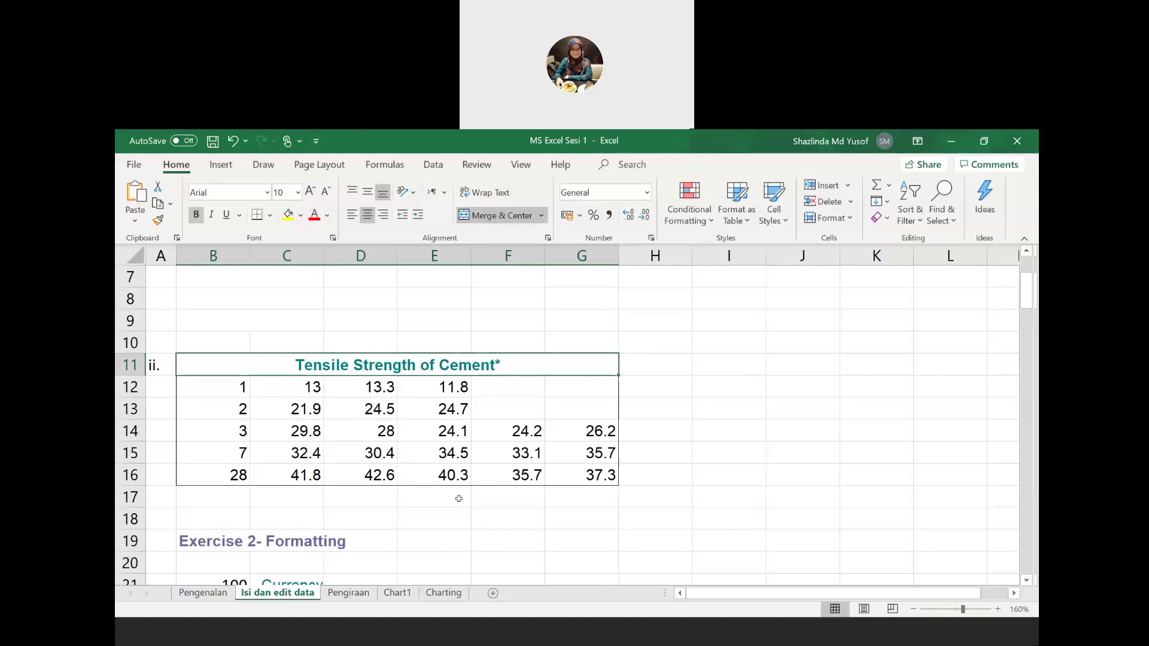
Apply RM English (Malaysia) accounting format to B21 so 100 shows as RM100.00
{"action": "scroll", "coordinate": [463, 486], "scroll_direction": "down", "scroll_amount": 2}
{"action": "scroll", "coordinate": [463, 486], "scroll_direction": "down", "scroll_amount": 1}
{"action": "scroll", "coordinate": [463, 487], "scroll_direction": "down", "scroll_amount": 1}
{"action": "scroll", "coordinate": [463, 486], "scroll_direction": "up", "scroll_amount": 1}
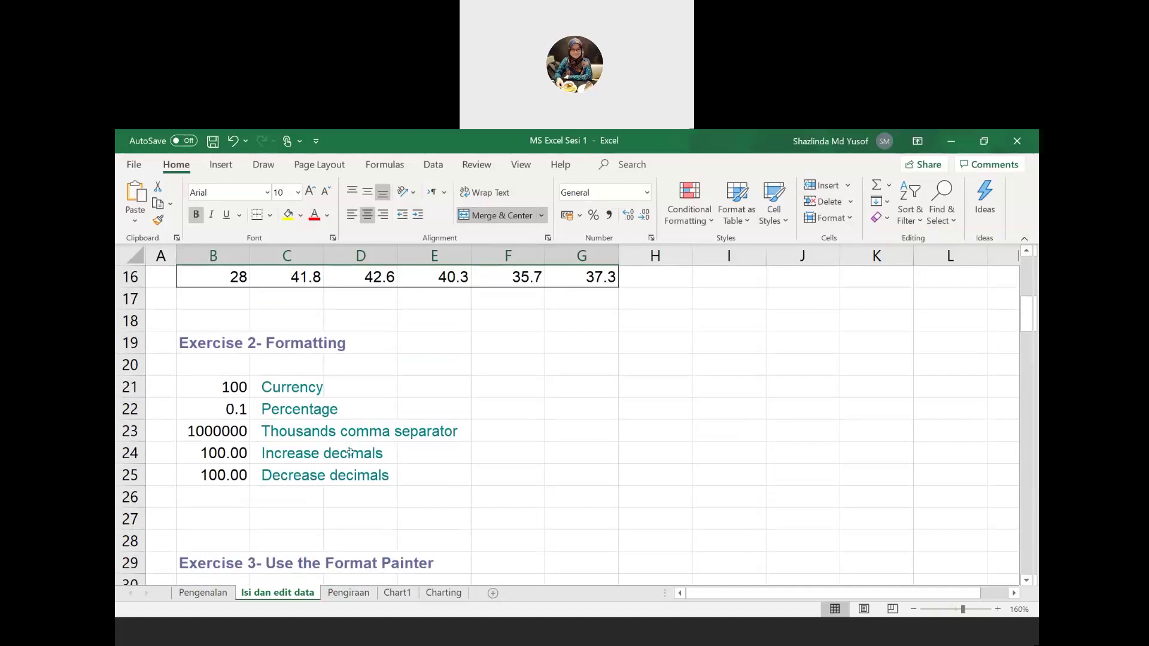
{"action": "left_click", "coordinate": [227, 387]}
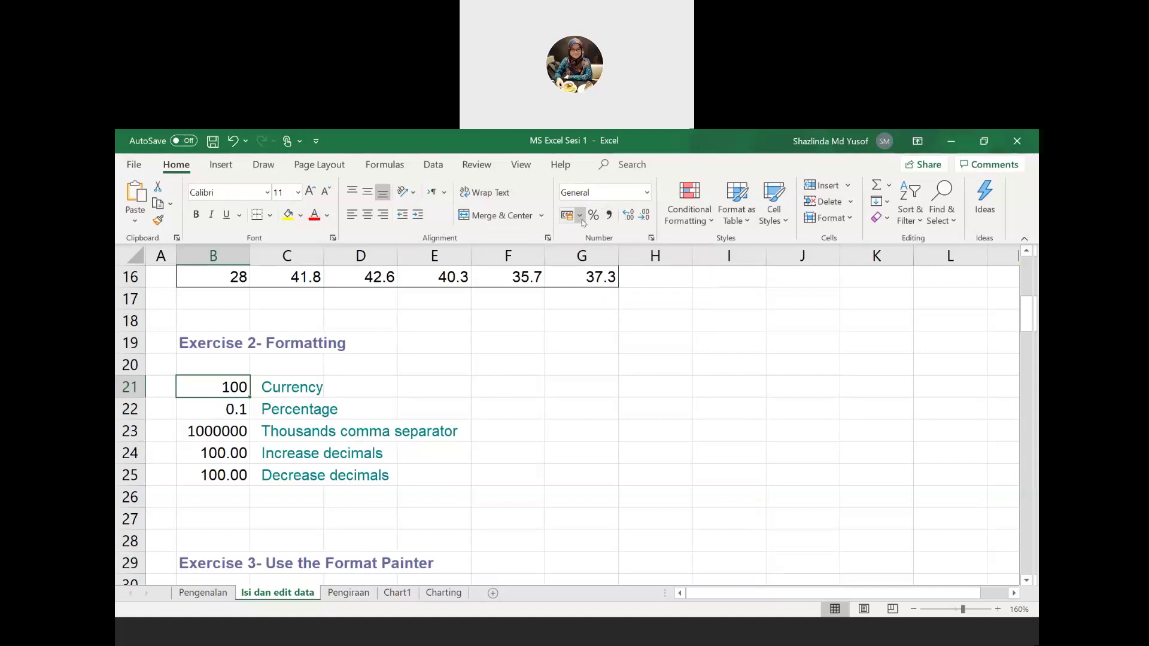
{"action": "left_click", "coordinate": [579, 216]}
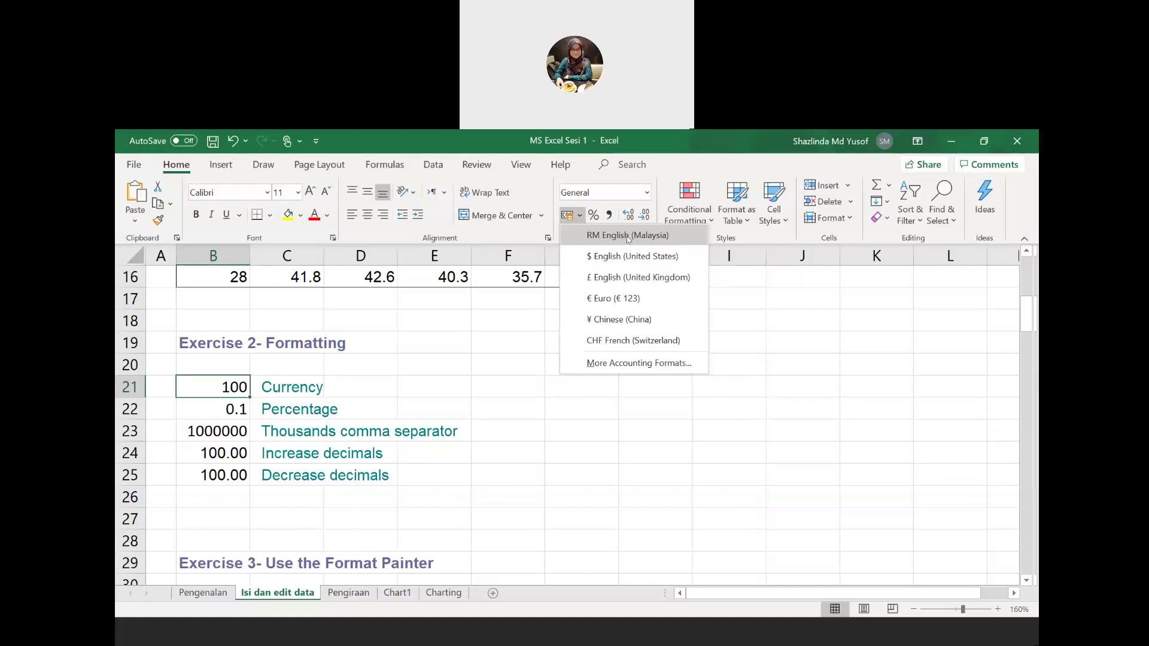
{"action": "left_click", "coordinate": [628, 236]}
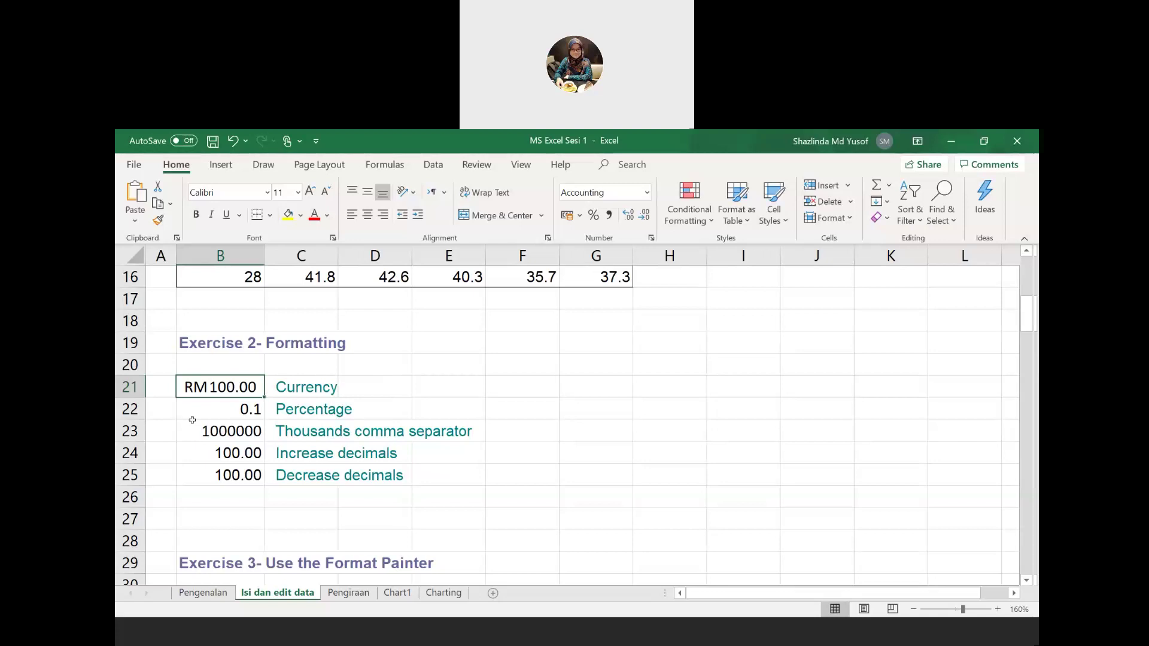
{"action": "left_click", "coordinate": [580, 216]}
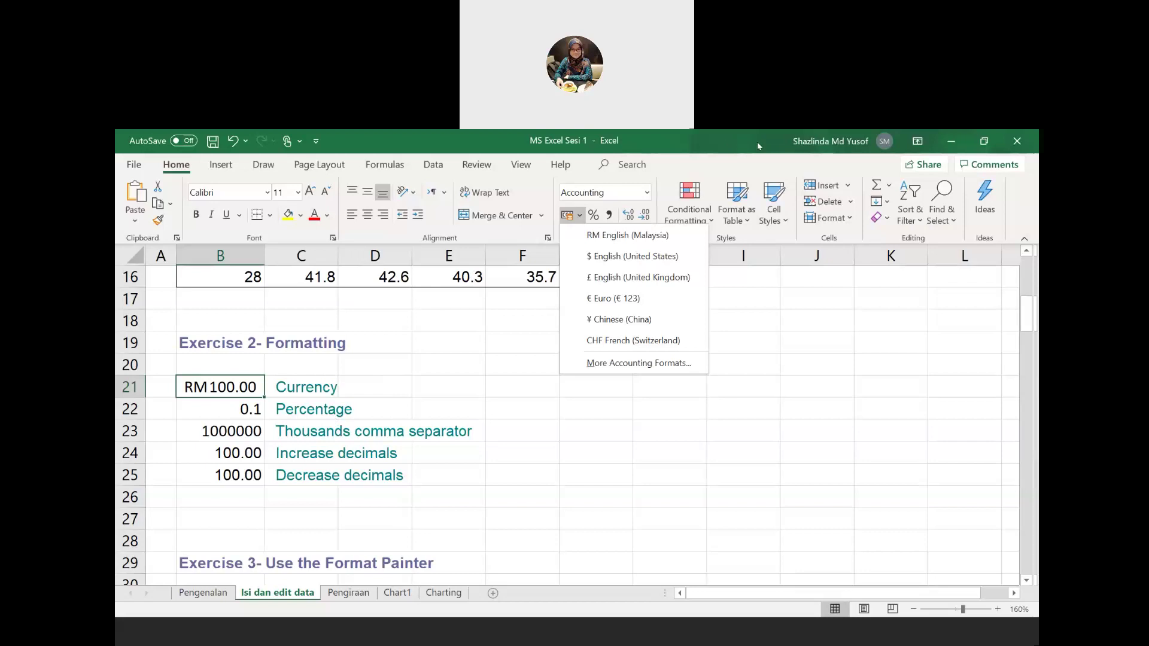
{"action": "left_click", "coordinate": [700, 150]}
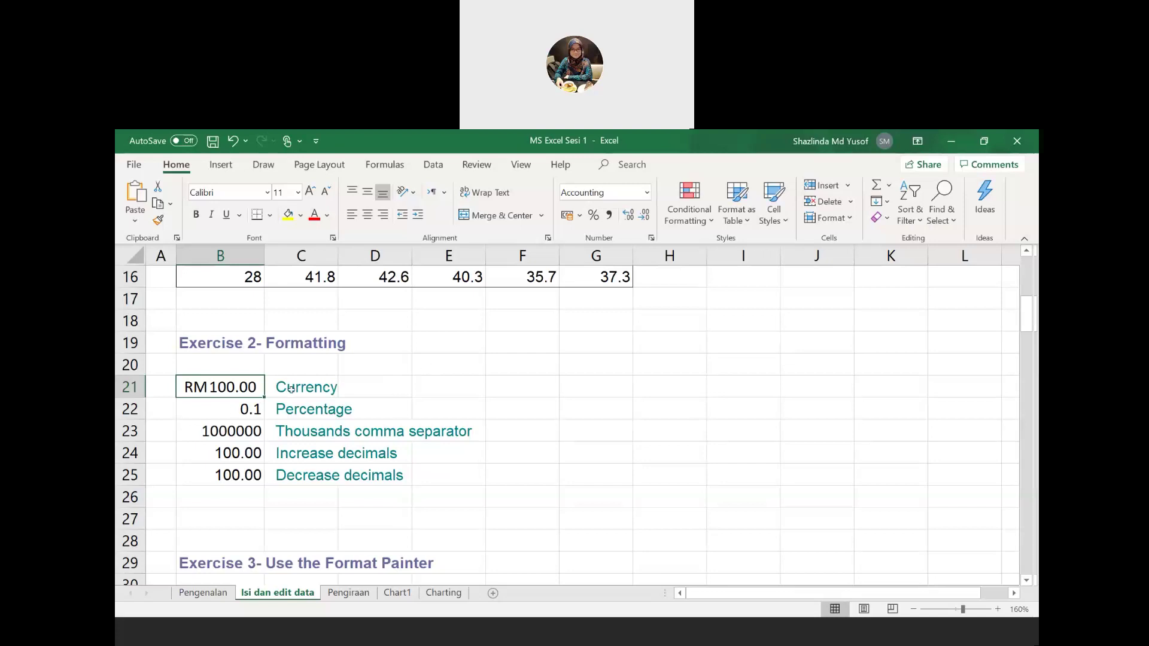
{"action": "left_click", "coordinate": [234, 410]}
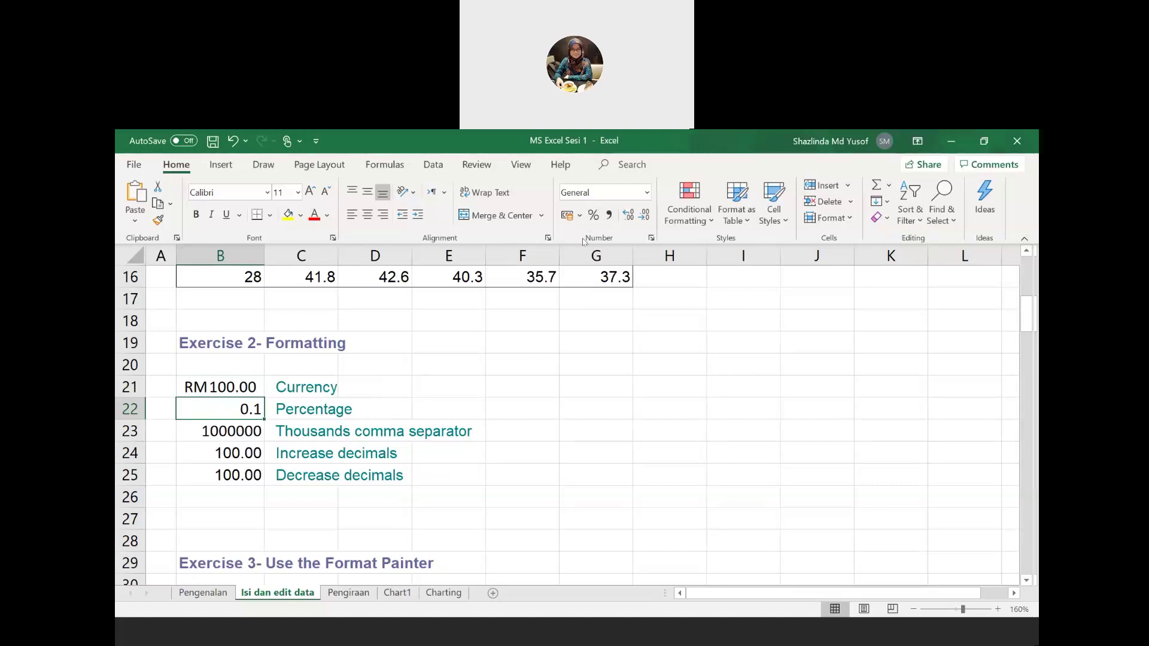
Apply Percent Style to B22 so 0.1 displays as 10%
{"action": "left_click", "coordinate": [594, 215]}
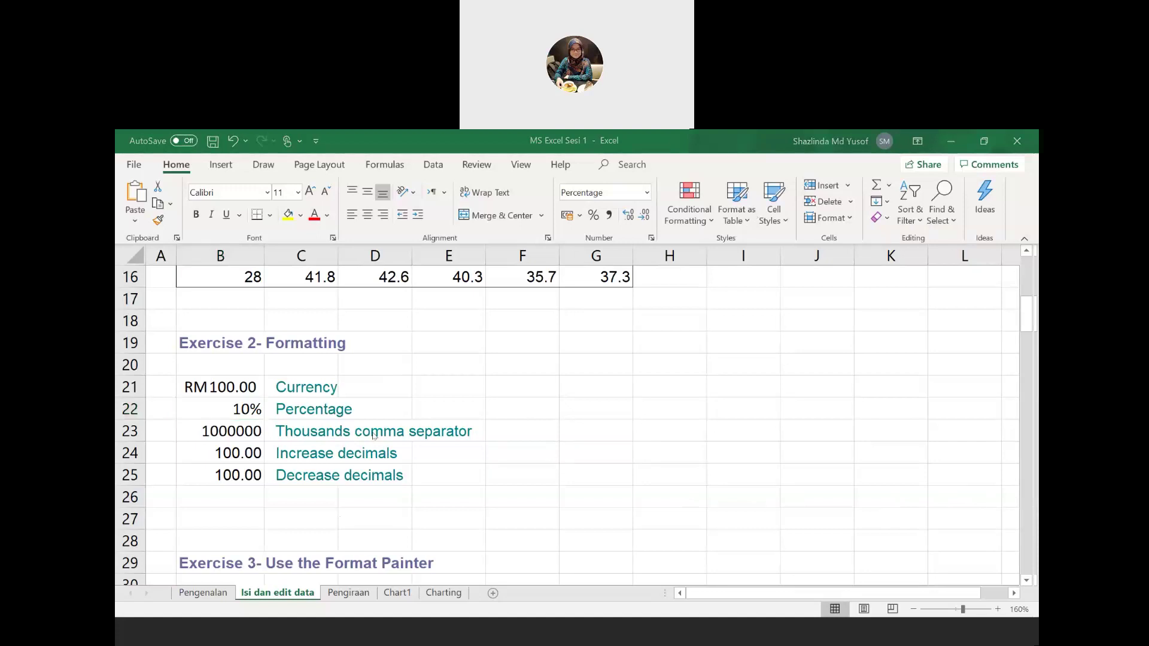
{"action": "left_click", "coordinate": [217, 413]}
{"action": "left_click", "coordinate": [218, 432]}
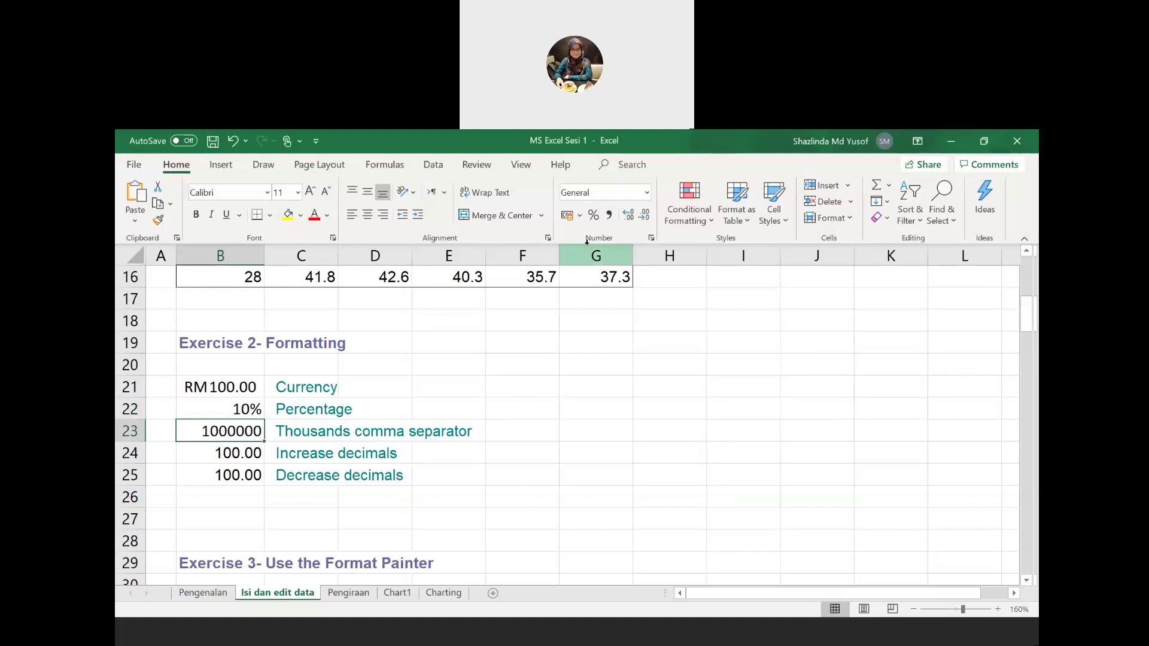
Apply Comma Style to B23 so 1000000 shows as 1,000,000.00
{"action": "left_click", "coordinate": [609, 215]}
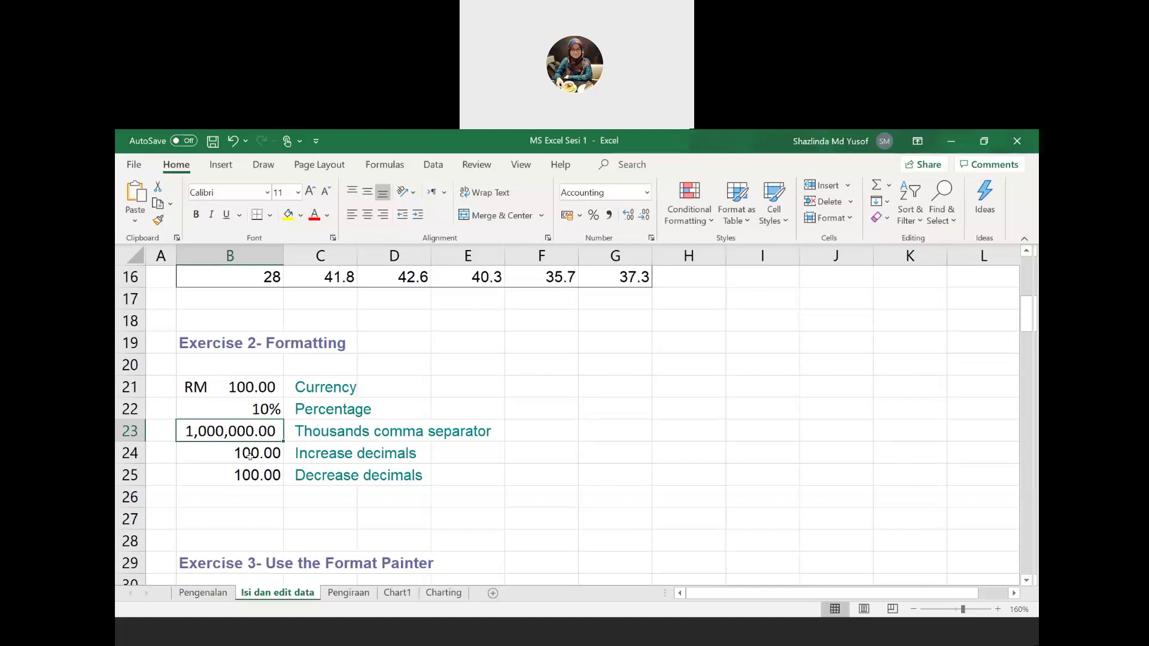
{"action": "left_click", "coordinate": [250, 455]}
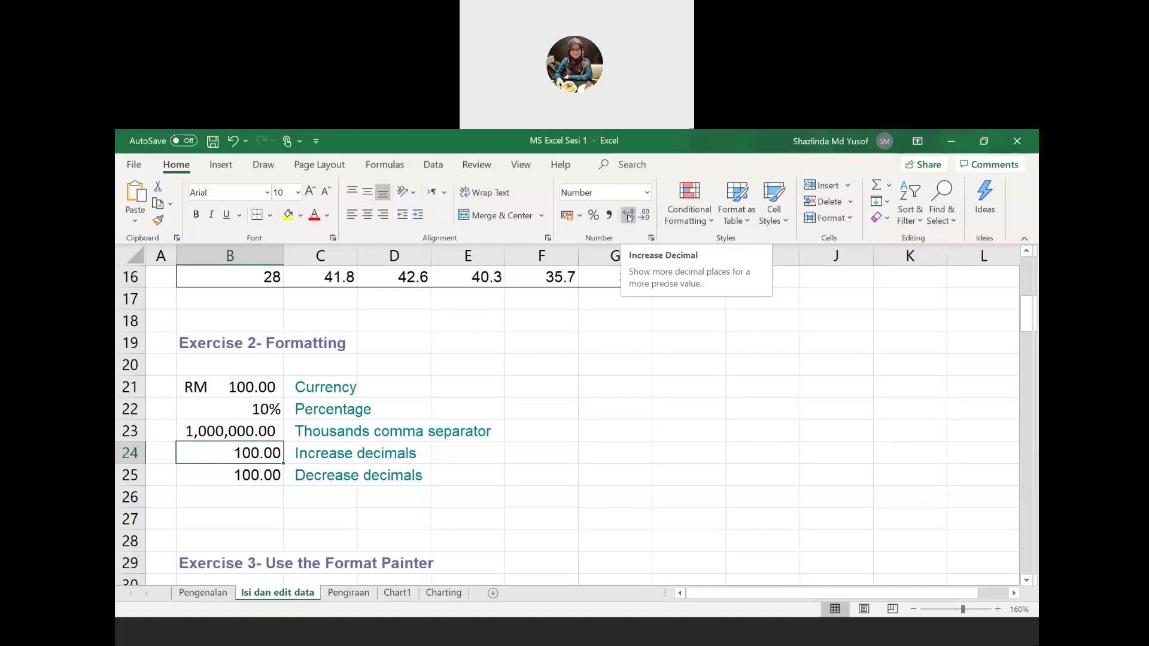
Add two decimals to B24 (100.0000) and remove both decimals from B25 (100)
{"action": "left_click", "coordinate": [629, 220]}
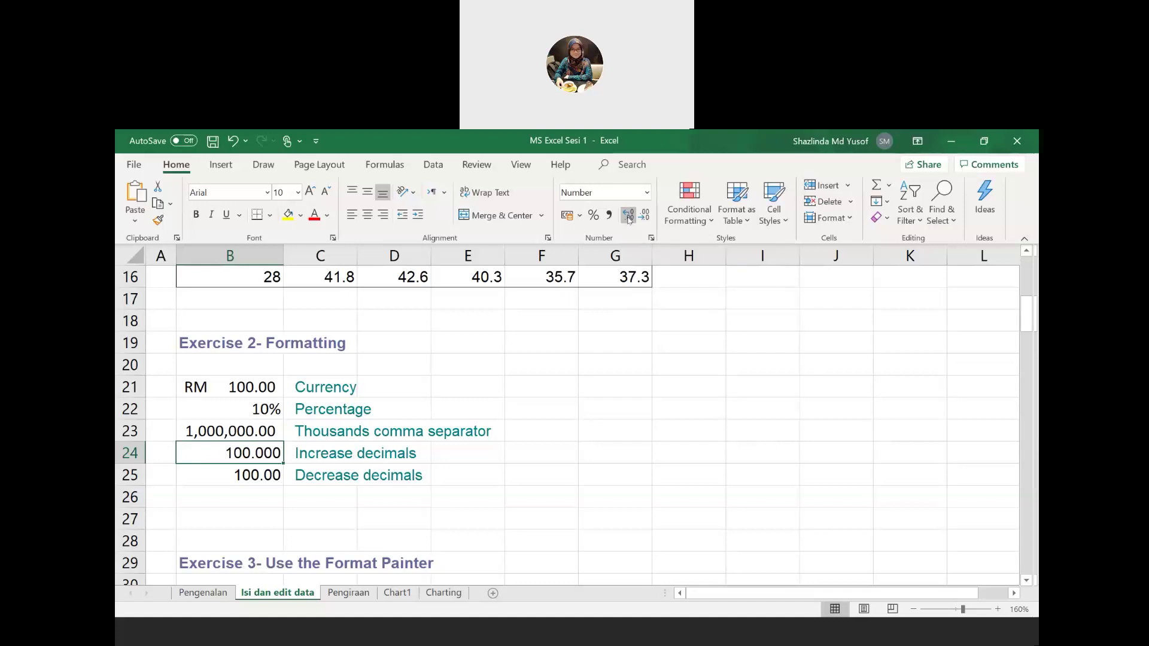
{"action": "left_click", "coordinate": [629, 221]}
{"action": "left_click", "coordinate": [250, 476]}
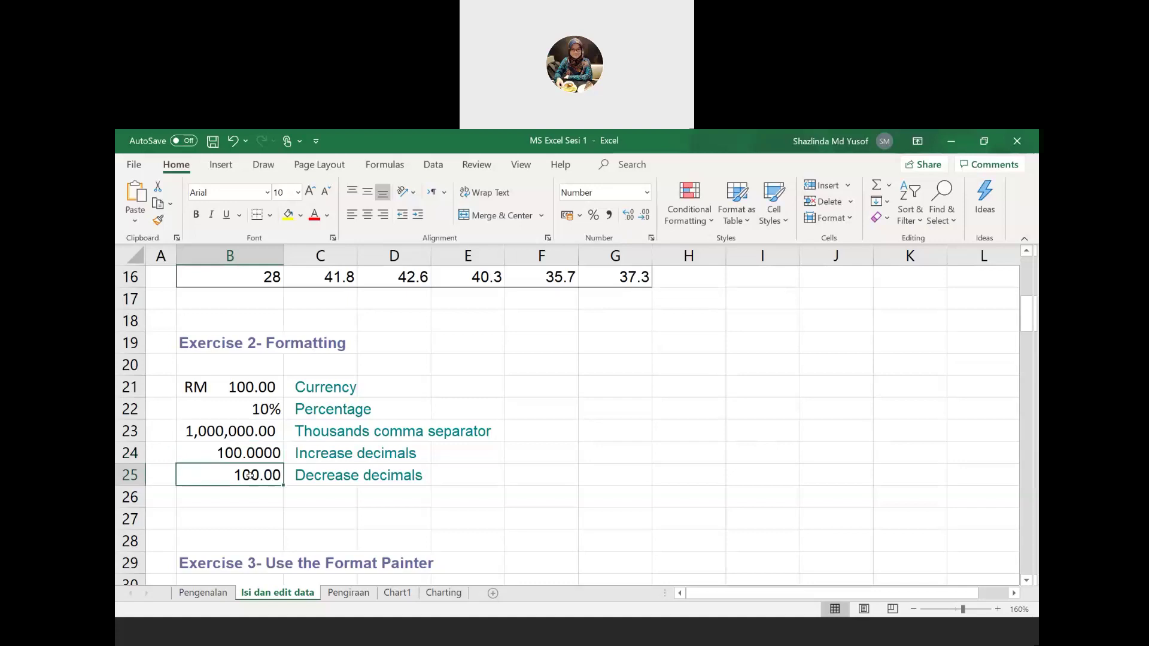
{"action": "left_click", "coordinate": [645, 219]}
{"action": "left_click", "coordinate": [645, 218]}
Autofit column C in Exercise 3 so the January–March Sales values appear as dollar amounts
{"action": "scroll", "coordinate": [640, 430], "scroll_direction": "down", "scroll_amount": 2}
{"action": "scroll", "coordinate": [640, 429], "scroll_direction": "down", "scroll_amount": 1}
{"action": "scroll", "coordinate": [640, 429], "scroll_direction": "down", "scroll_amount": 2}
{"action": "scroll", "coordinate": [640, 429], "scroll_direction": "up", "scroll_amount": 1}
{"action": "scroll", "coordinate": [640, 429], "scroll_direction": "down", "scroll_amount": 1}
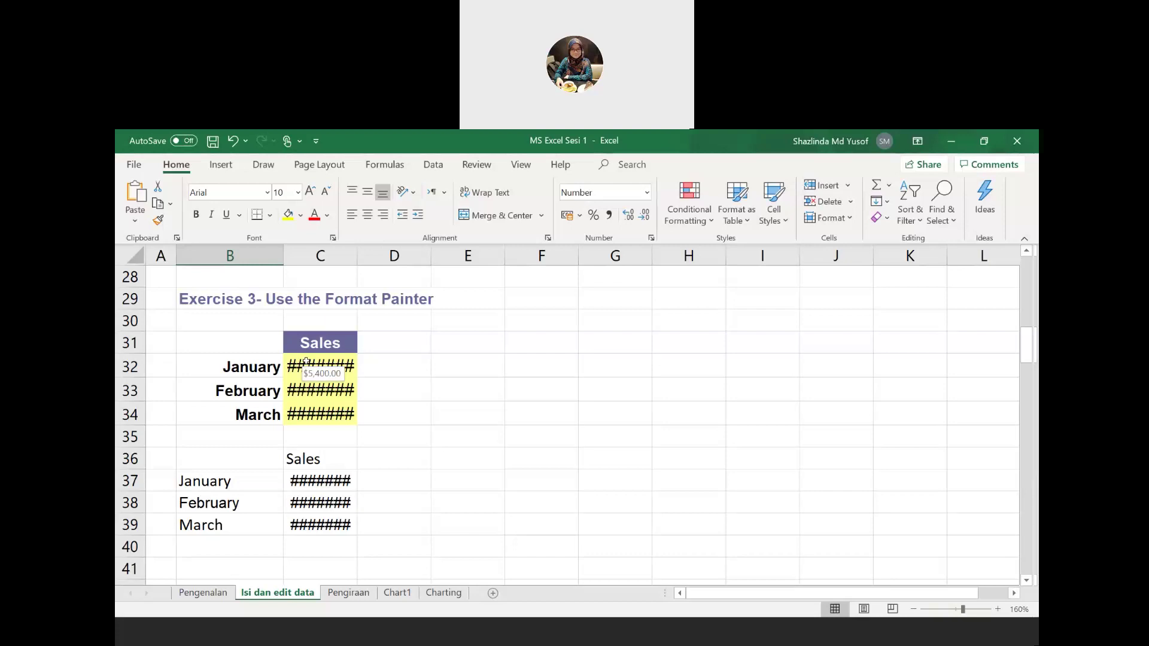
{"action": "left_click", "coordinate": [306, 361]}
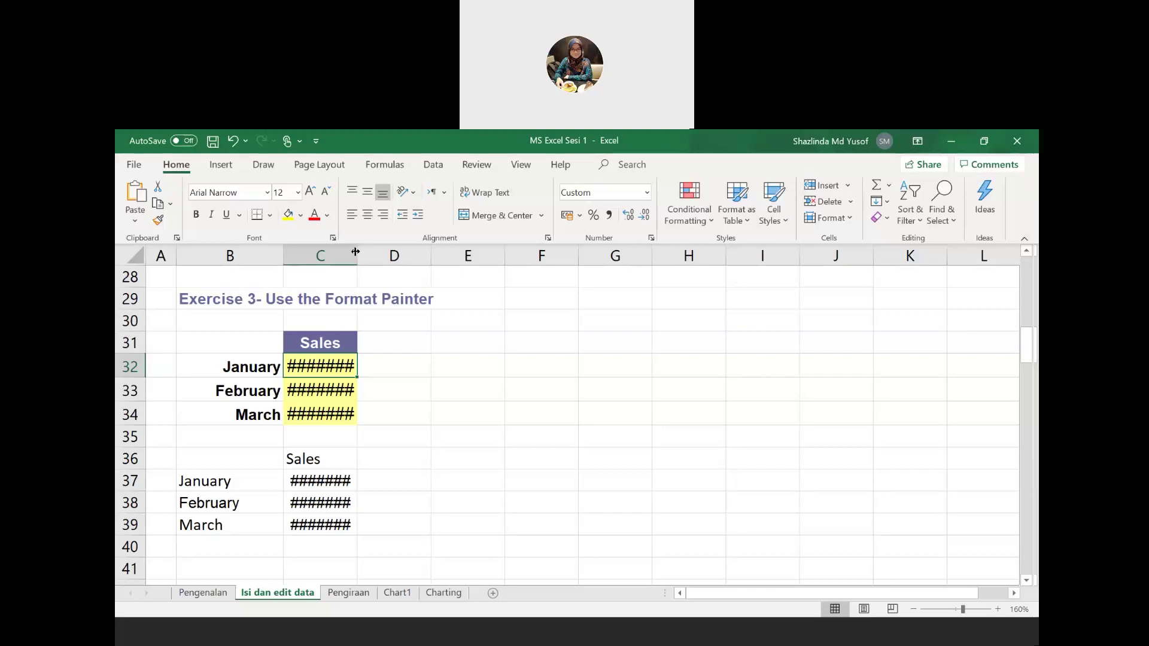
{"action": "double_click", "coordinate": [356, 256]}
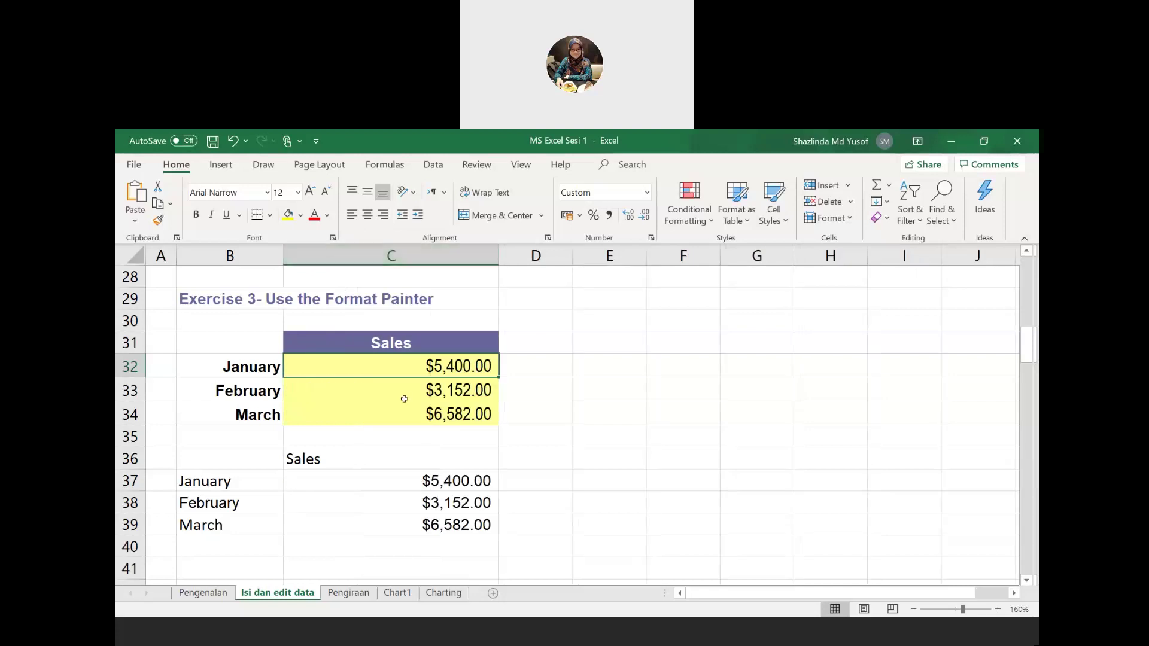
{"action": "scroll", "coordinate": [408, 389], "scroll_direction": "up", "scroll_amount": 2}
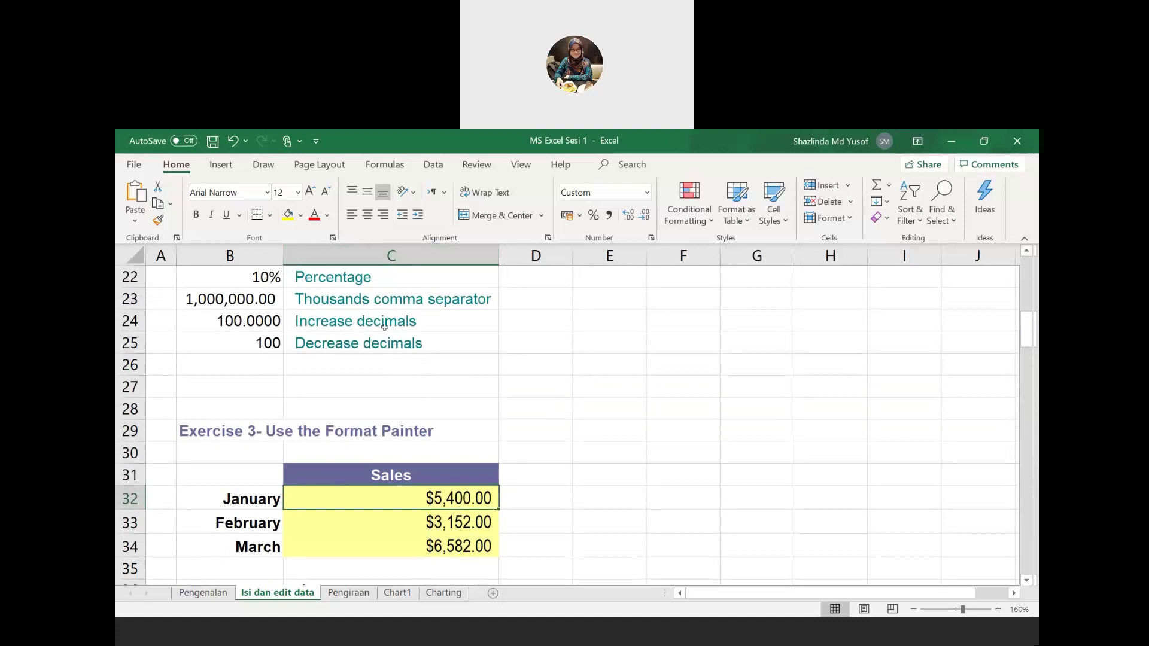
{"action": "scroll", "coordinate": [382, 324], "scroll_direction": "down", "scroll_amount": 2}
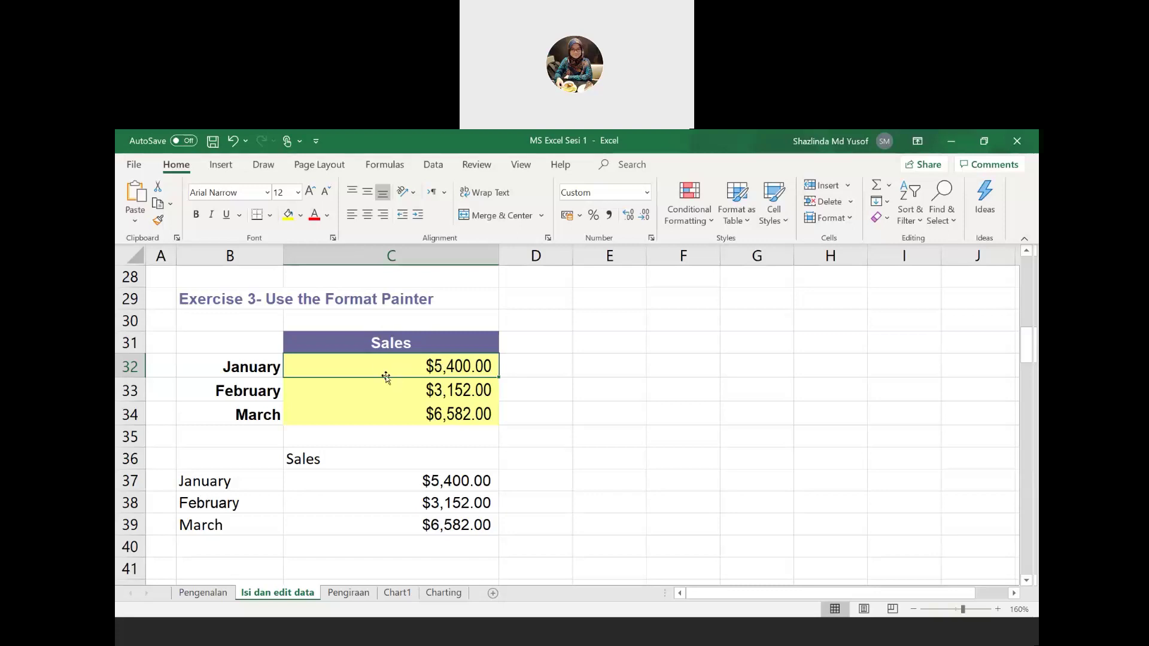
{"action": "left_click_drag", "start_coordinate": [497, 257], "coordinate": [390, 257]}
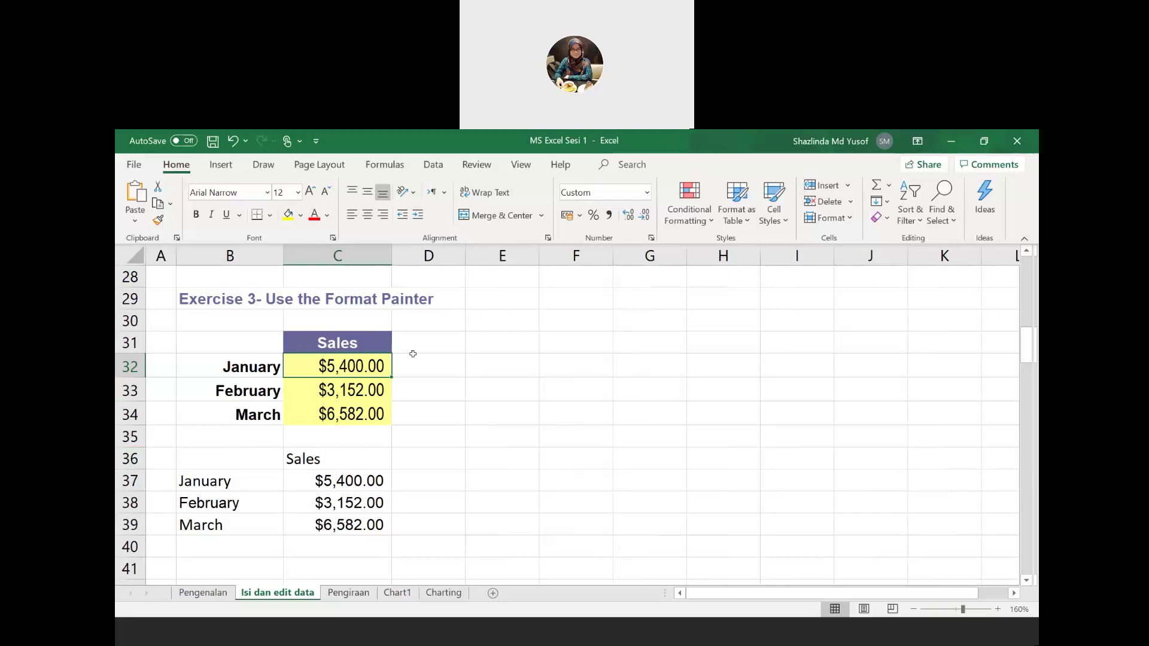
Inspect the formatting of the Sales header in the Exercise 3 table
{"action": "left_click", "coordinate": [347, 350]}
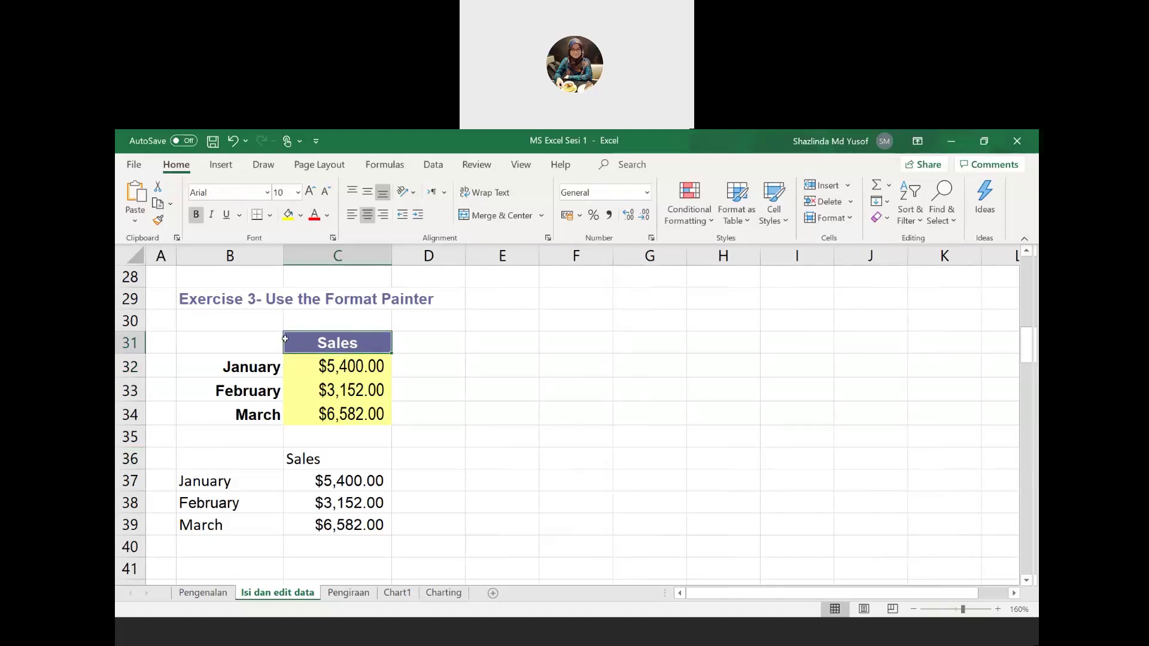
{"action": "left_click", "coordinate": [298, 365]}
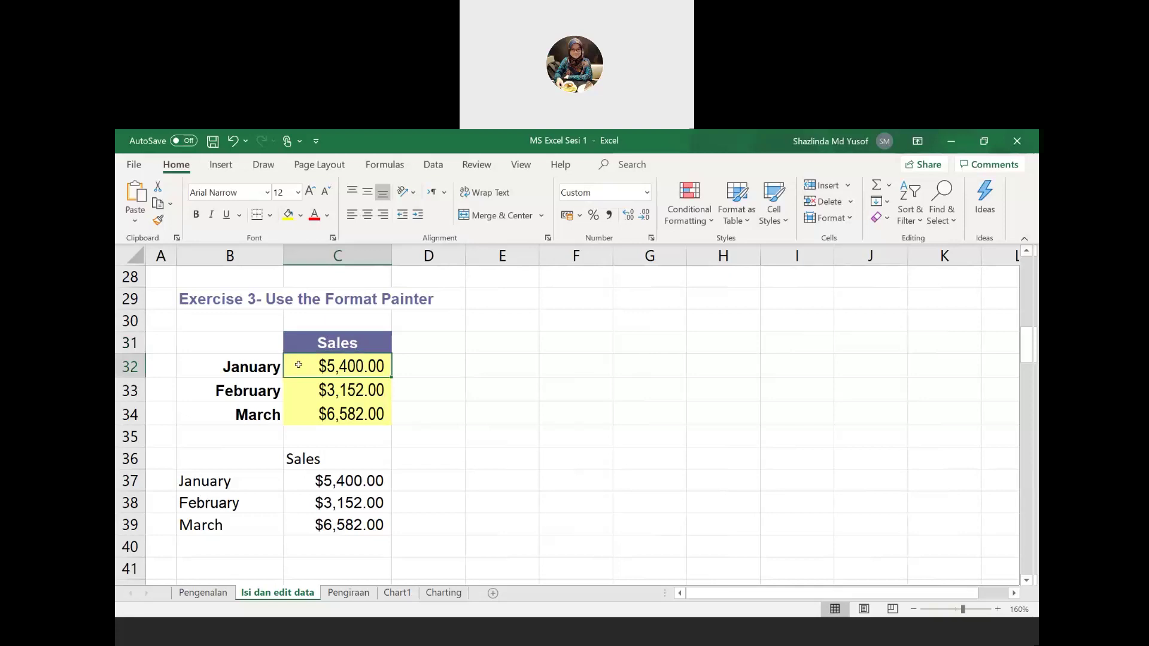
{"action": "left_click_drag", "start_coordinate": [298, 365], "coordinate": [297, 414]}
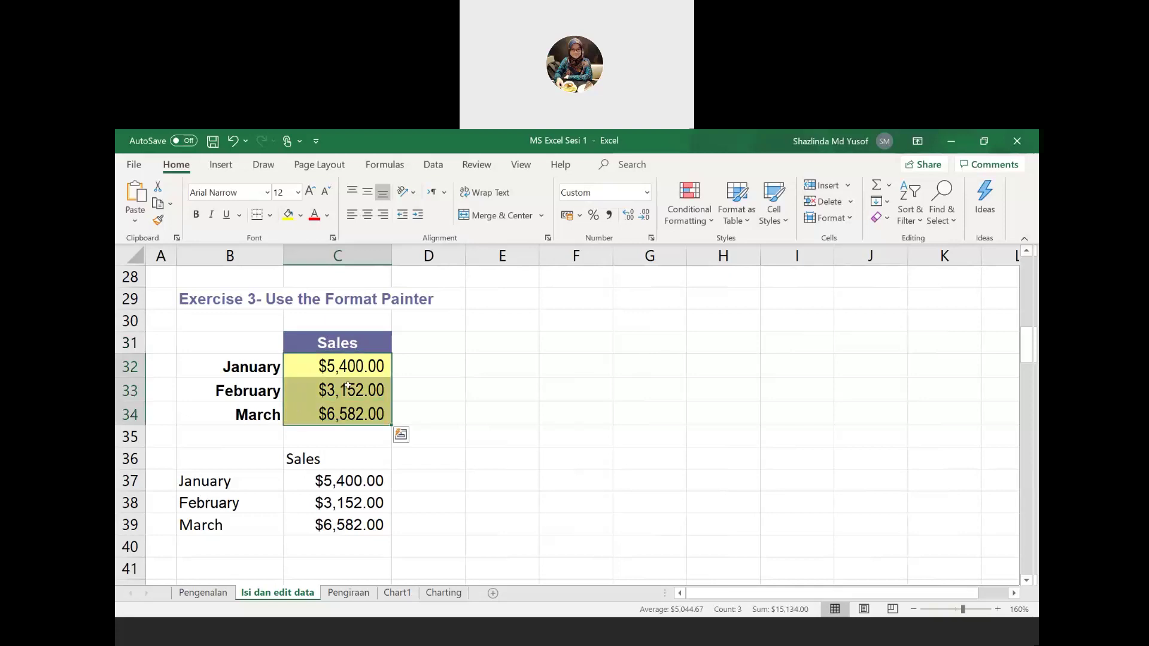
{"action": "left_click", "coordinate": [471, 391]}
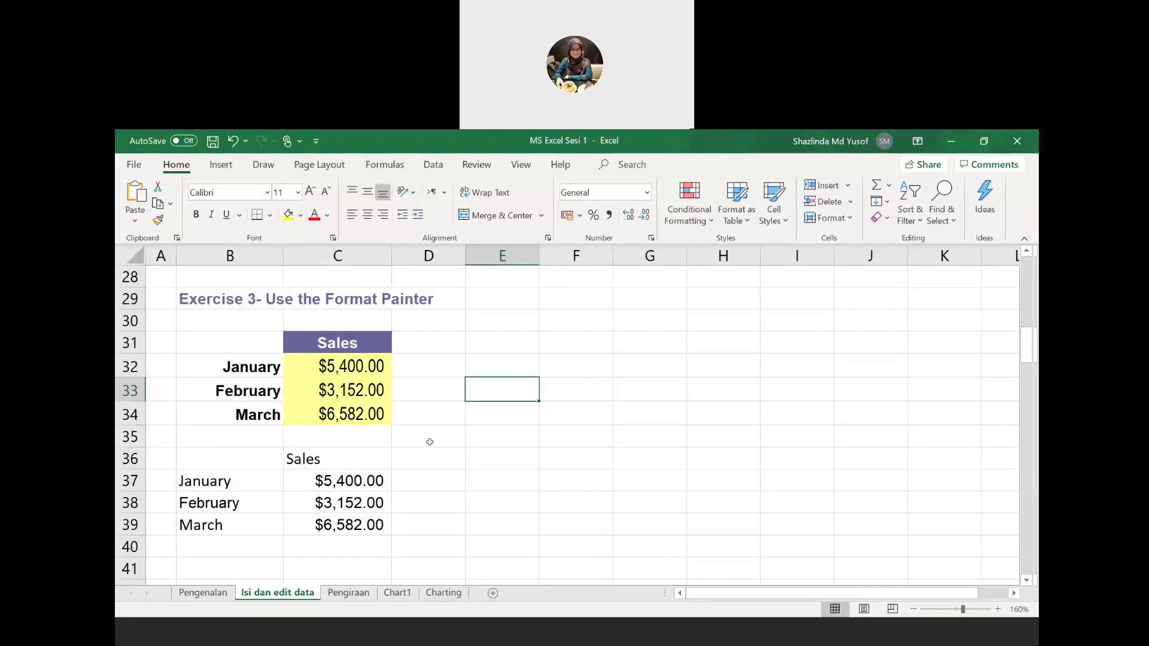
Paint the upper Sales table's formatting onto the lower table, then undo that paint
{"action": "left_click_drag", "start_coordinate": [251, 350], "coordinate": [321, 410]}
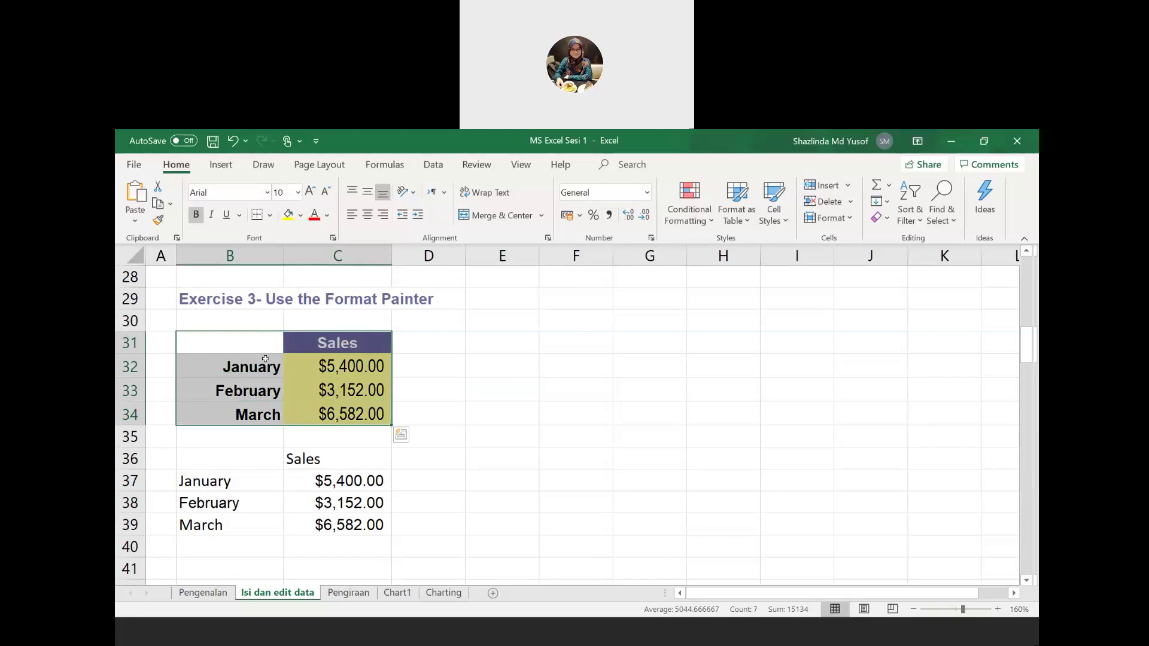
{"action": "left_click", "coordinate": [436, 349]}
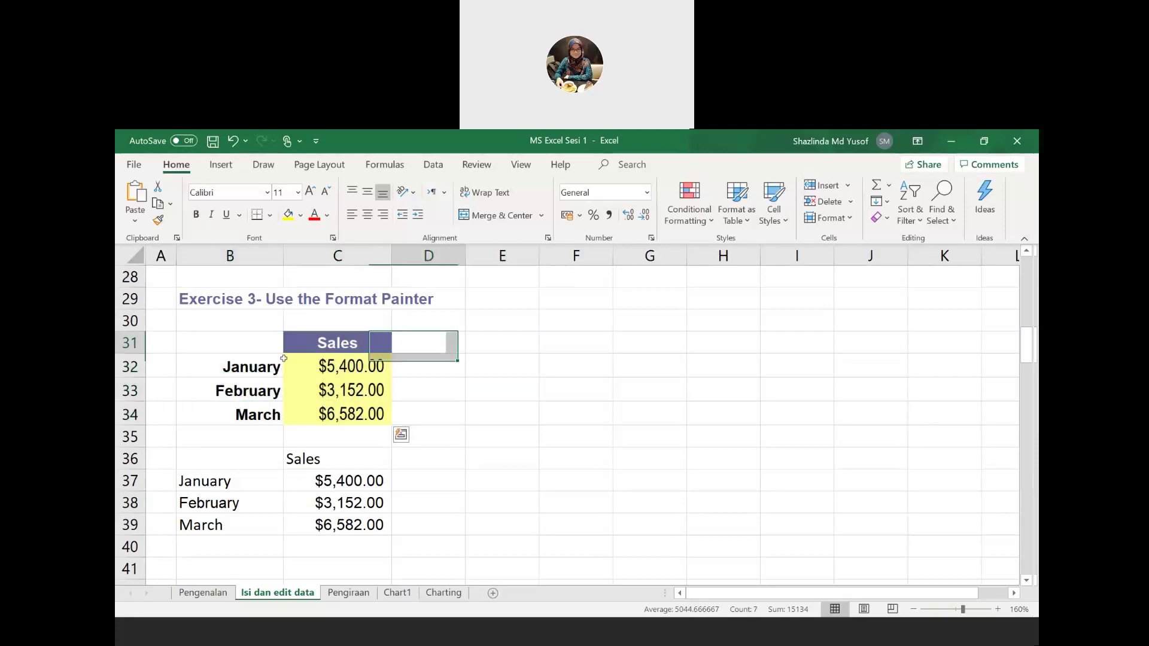
{"action": "left_click", "coordinate": [249, 341]}
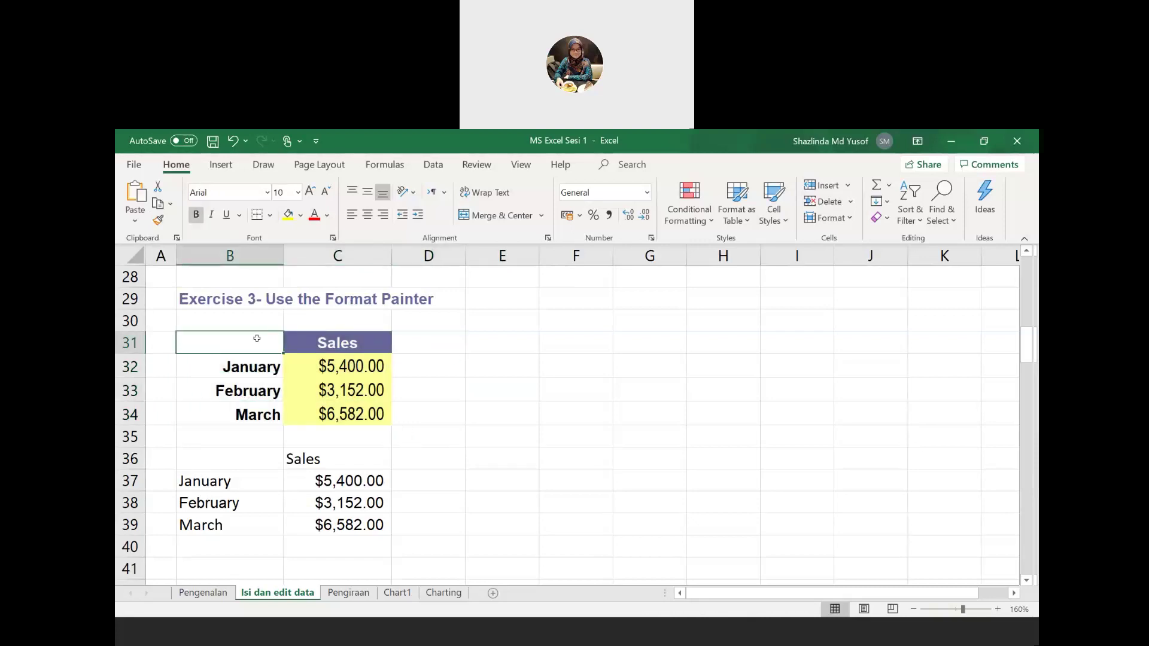
{"action": "left_click_drag", "start_coordinate": [256, 338], "coordinate": [313, 416]}
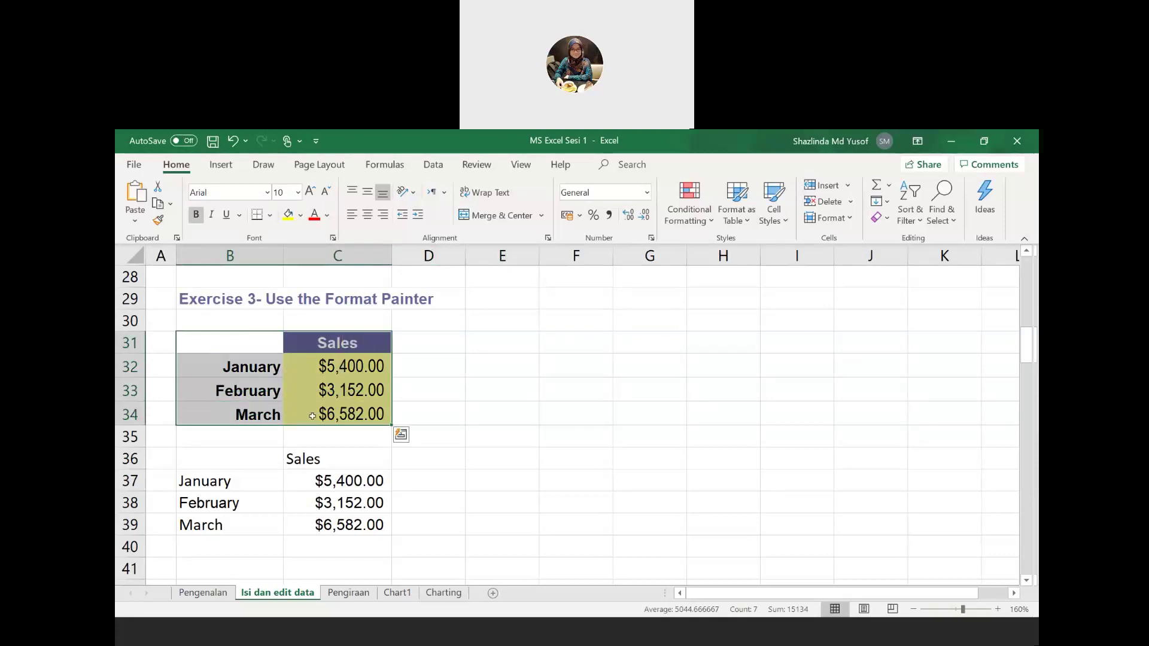
{"action": "left_click", "coordinate": [159, 222]}
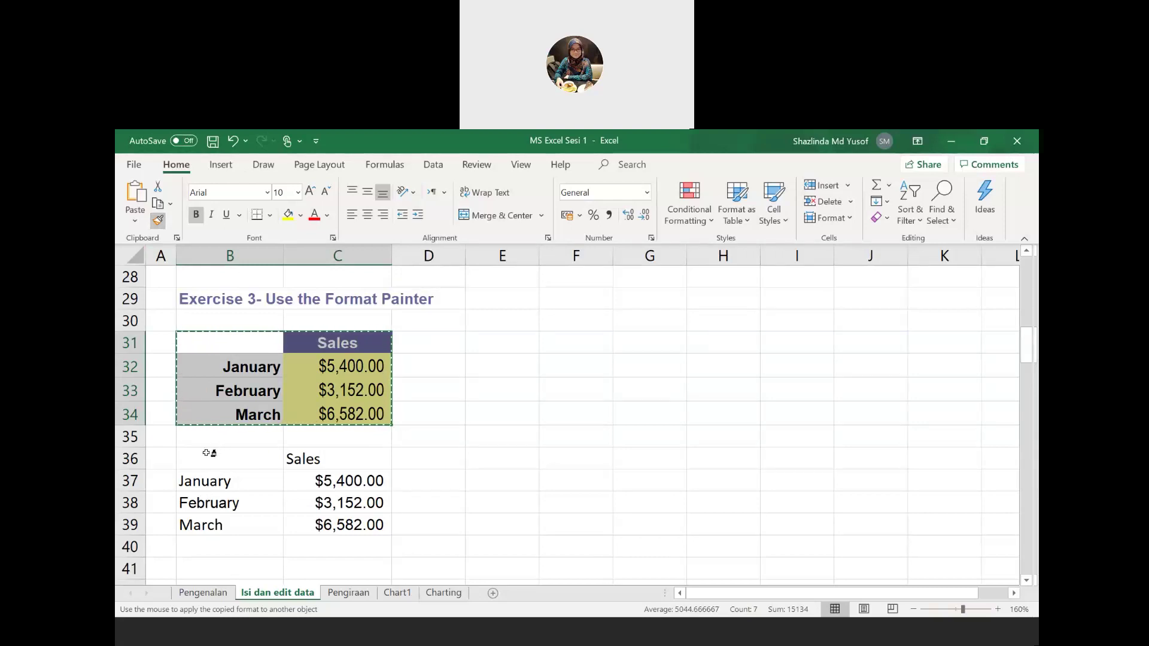
{"action": "left_click_drag", "start_coordinate": [206, 453], "coordinate": [339, 551]}
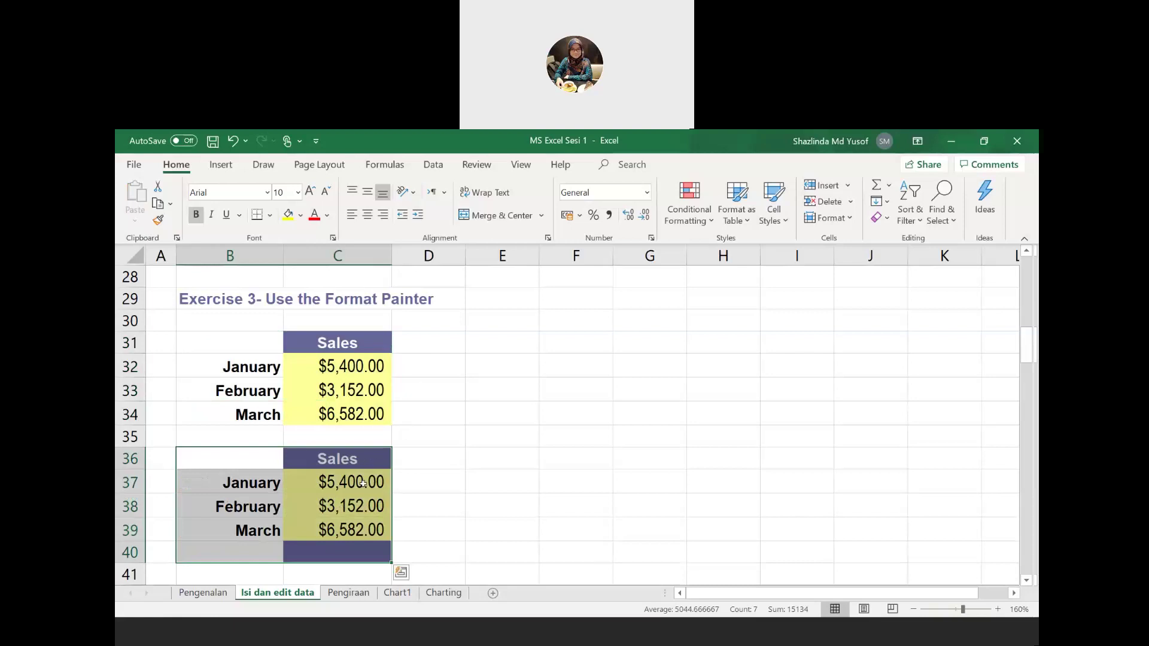
{"action": "left_click", "coordinate": [232, 141]}
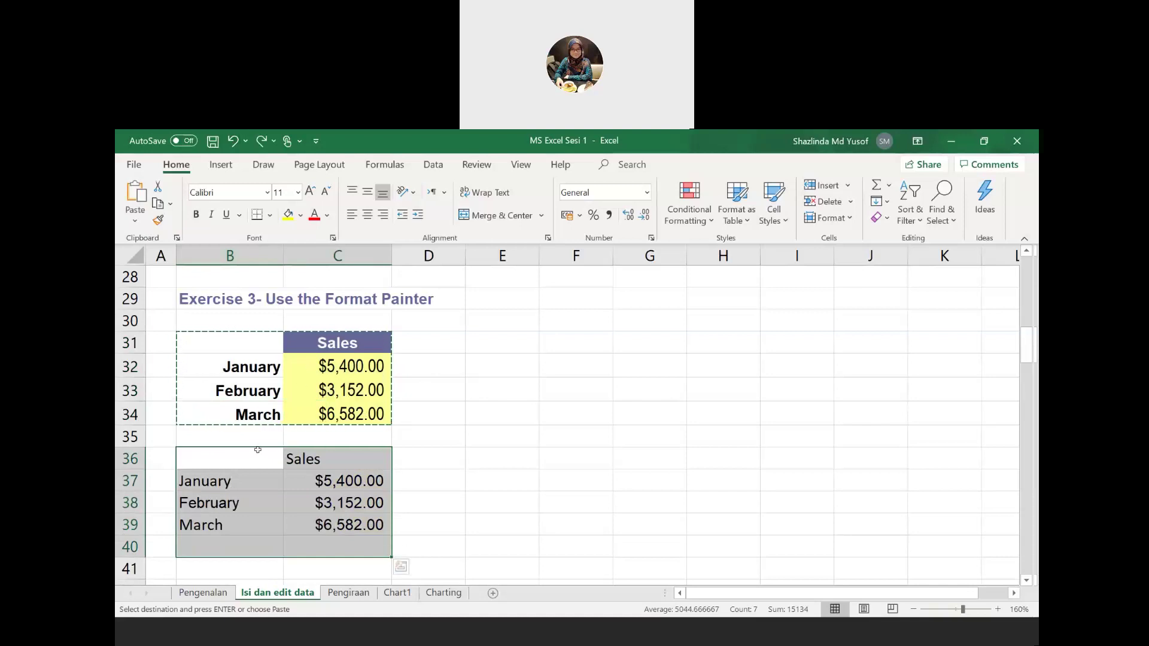
Format-paint B31:C34's styling onto B36:C39 so both Sales tables match
{"action": "left_click_drag", "start_coordinate": [195, 452], "coordinate": [343, 520]}
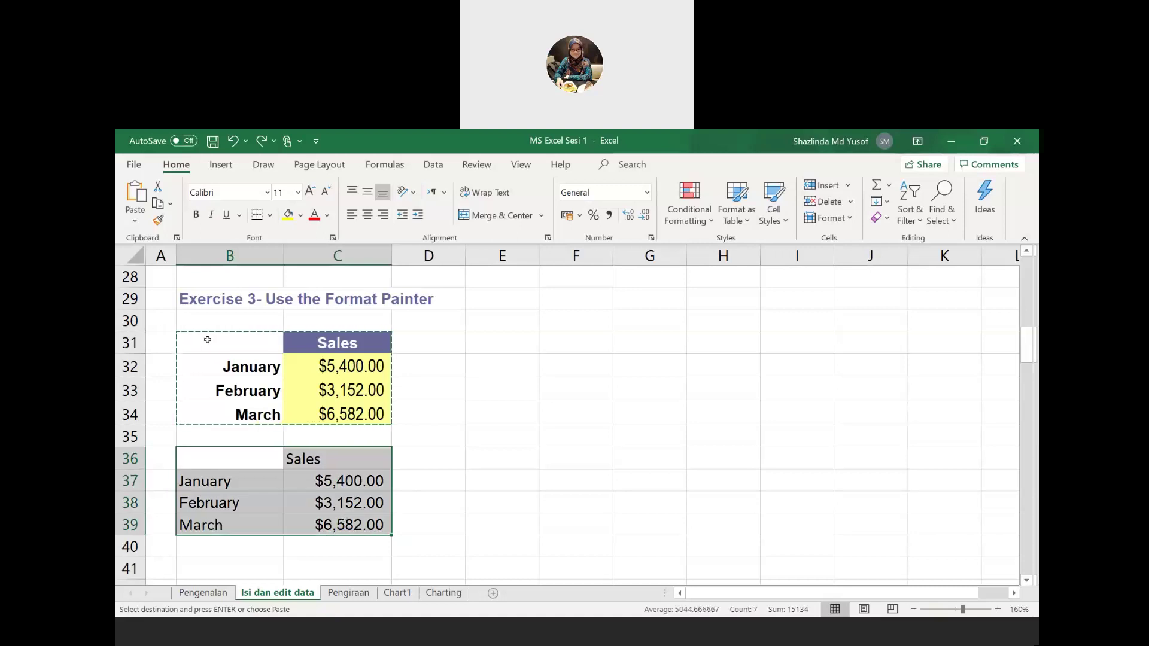
{"action": "key", "text": "Escape"}
{"action": "left_click_drag", "start_coordinate": [207, 339], "coordinate": [323, 413]}
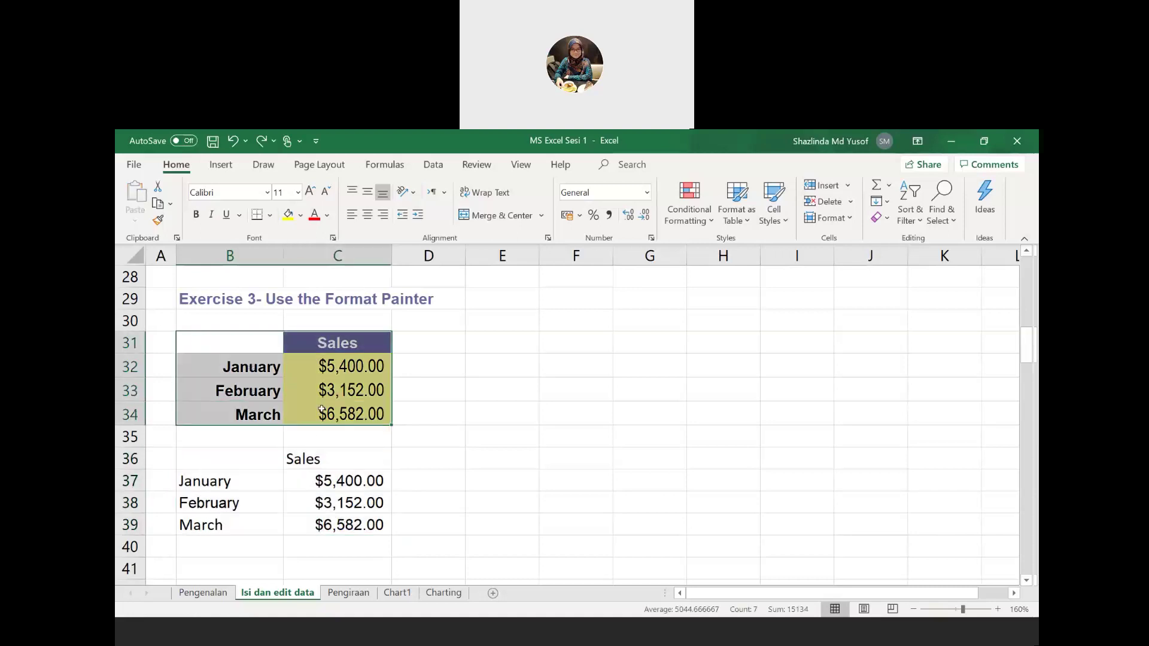
{"action": "left_click", "coordinate": [158, 223]}
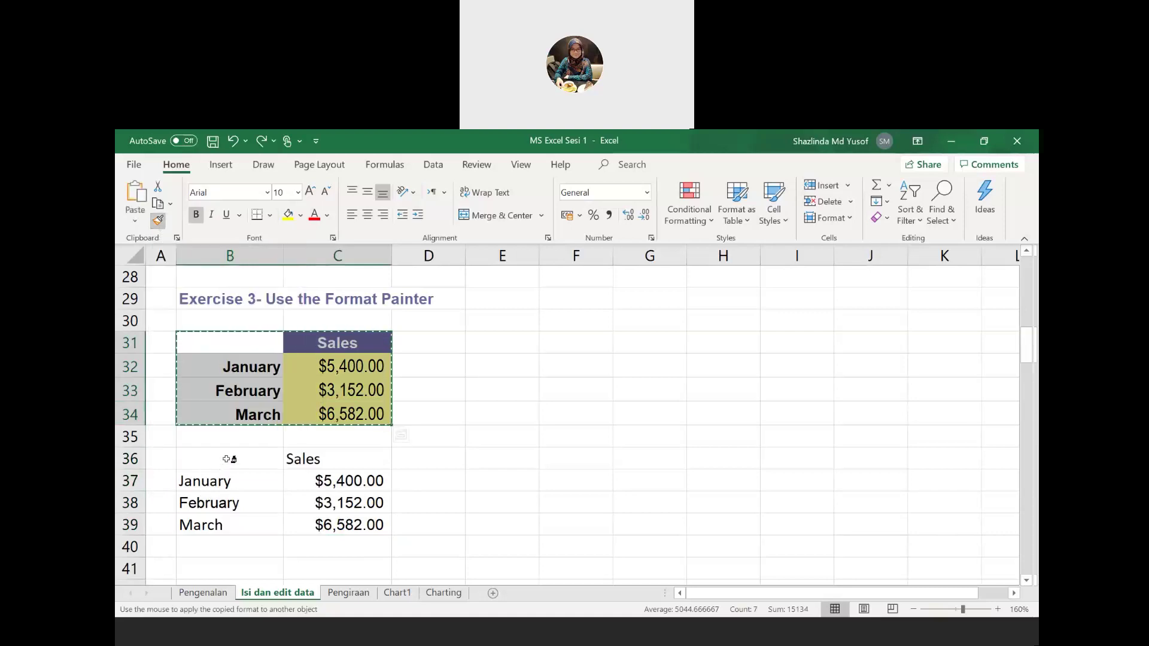
{"action": "left_click_drag", "start_coordinate": [227, 459], "coordinate": [359, 522]}
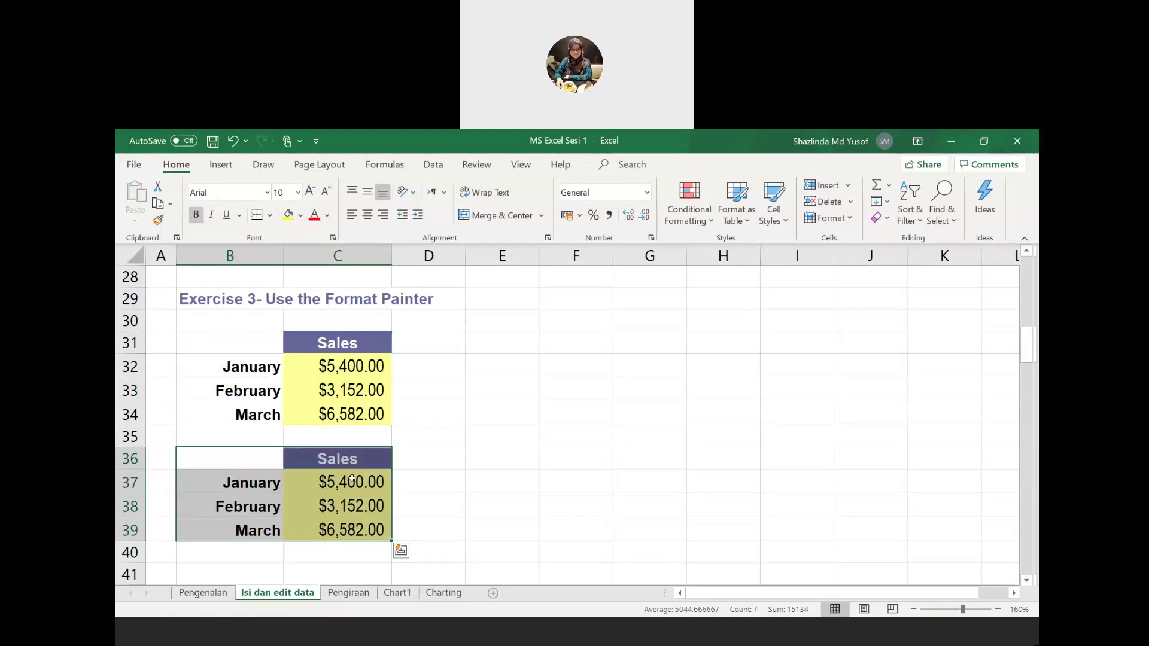
{"action": "left_click", "coordinate": [460, 480]}
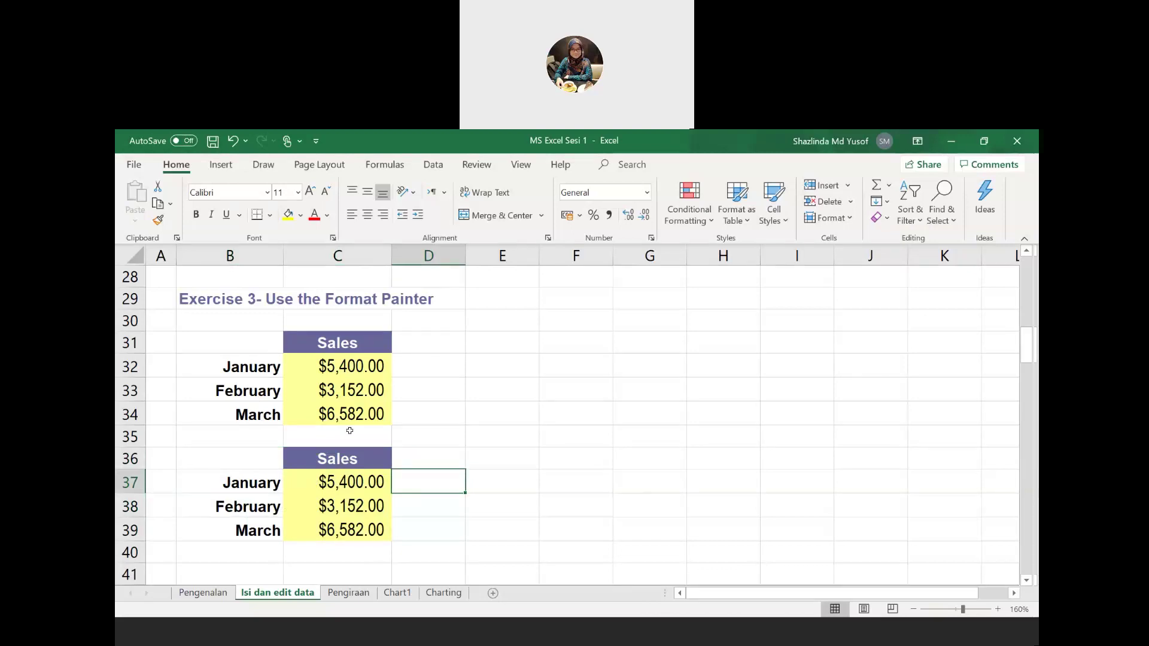
Type and erase stray 'Apr' entries in H39 and B37
{"action": "left_click", "coordinate": [246, 483]}
{"action": "left_click", "coordinate": [745, 521]}
{"action": "type", "text": "Apr"}
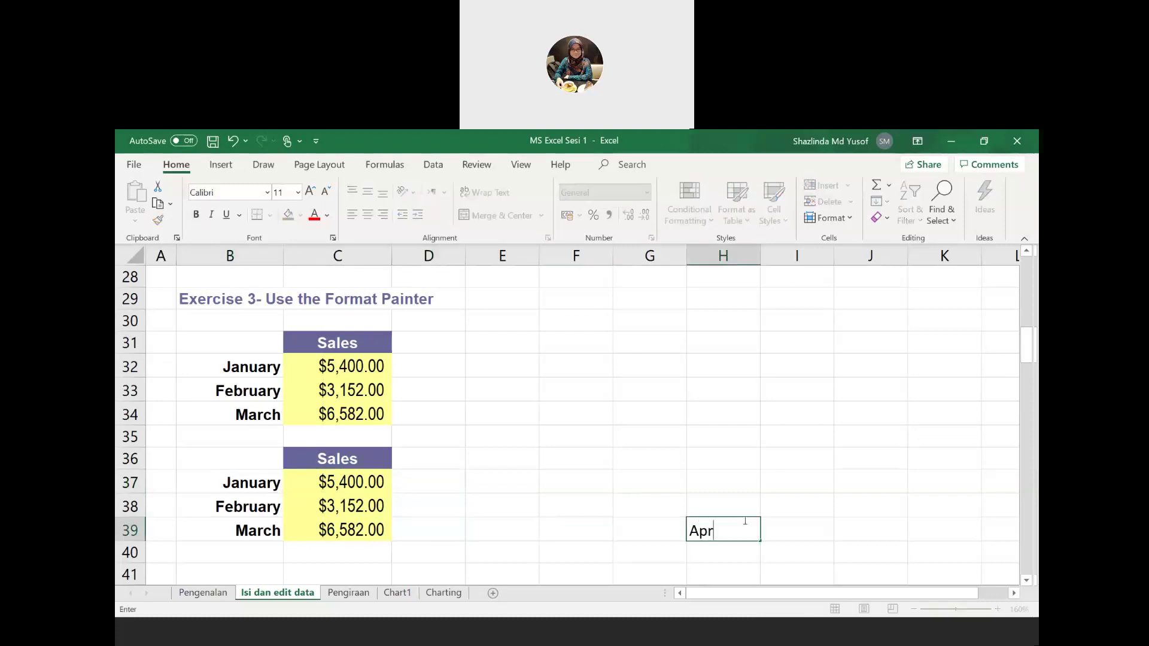
{"action": "key", "text": "BackSpace"}
{"action": "key", "text": "BackSpace"}
{"action": "key", "text": "BackSpace"}
{"action": "left_click", "coordinate": [227, 482]}
{"action": "type", "text": "Ap"}
{"action": "key", "text": "BackSpace"}
{"action": "key", "text": "BackSpace"}
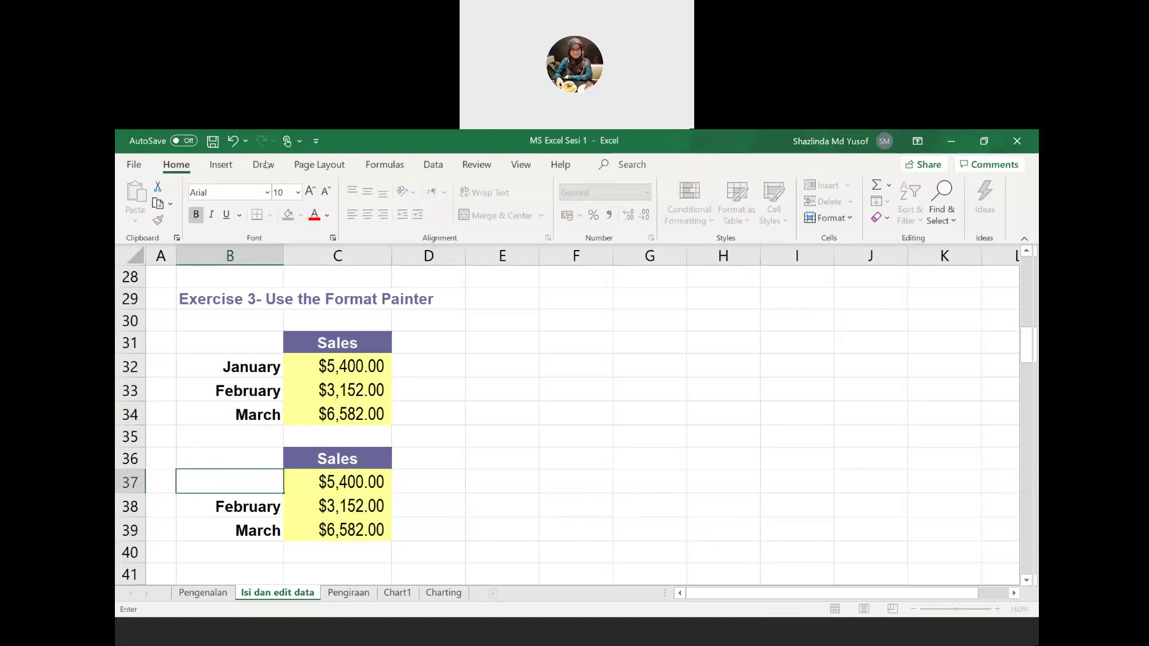
Undo the B37 edit and the painted formatting on B36:C39, keeping January intact
{"action": "left_click", "coordinate": [235, 141]}
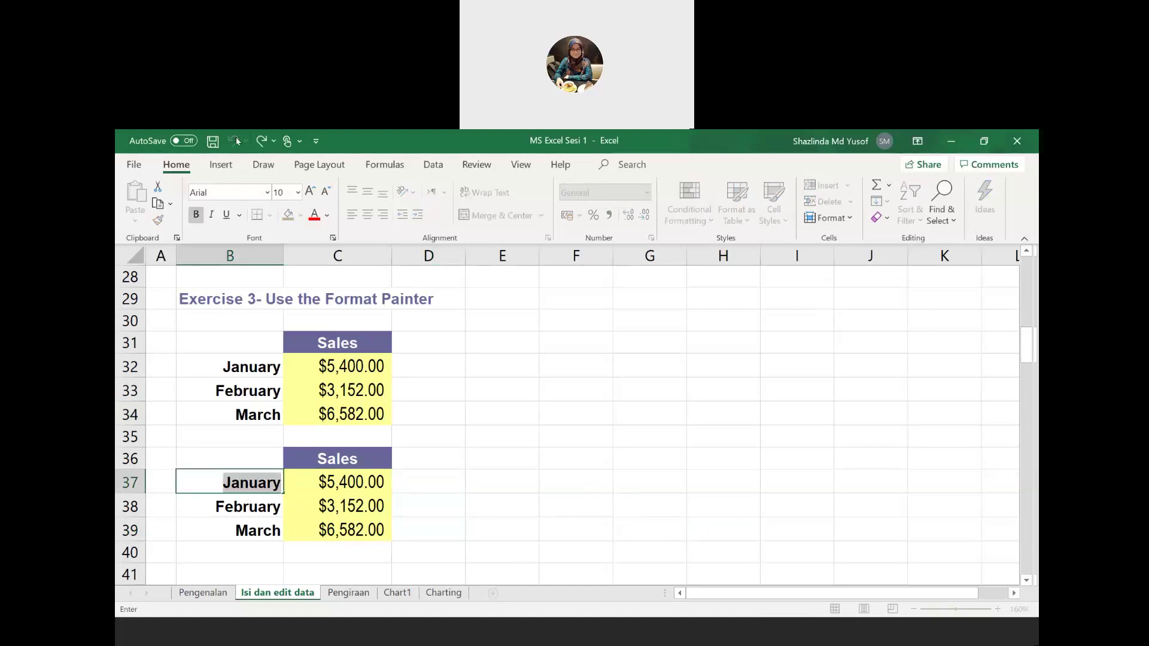
{"action": "left_click", "coordinate": [512, 502]}
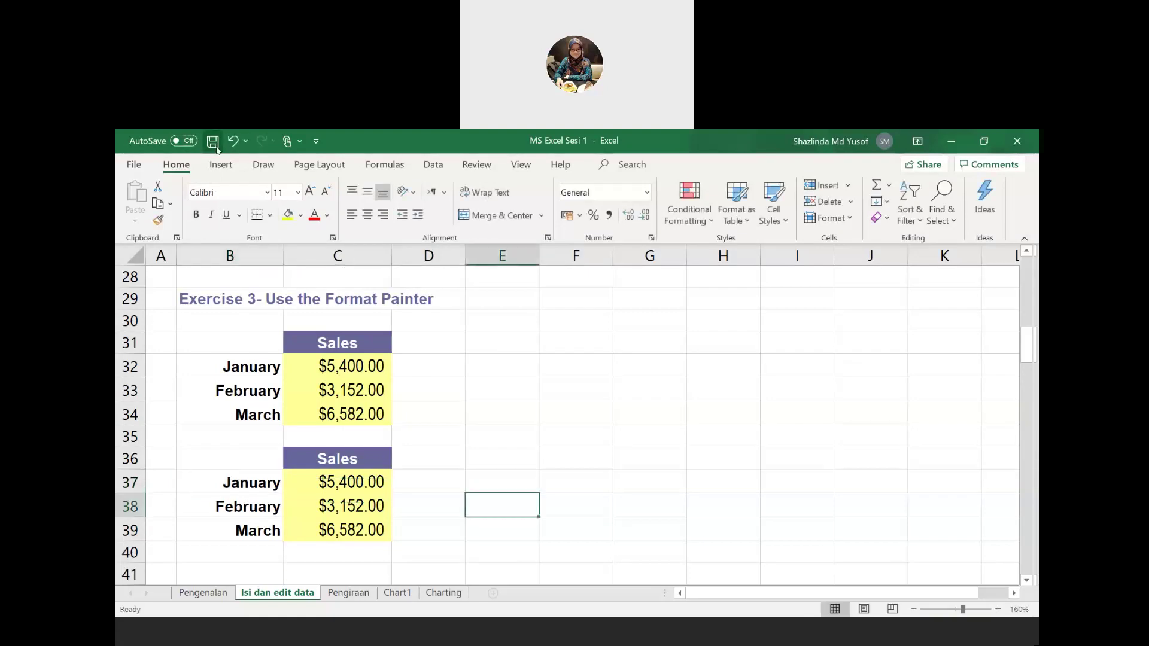
{"action": "left_click", "coordinate": [233, 141]}
{"action": "left_click", "coordinate": [233, 141]}
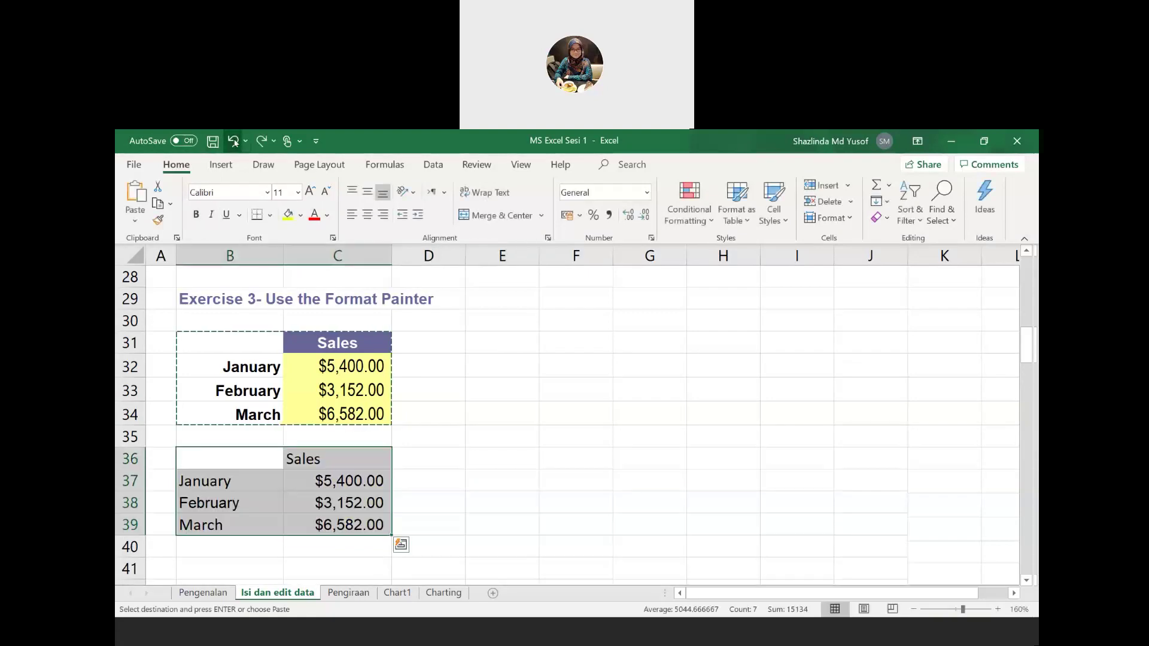
Replace the months in B37:B39 with April, May and June
{"action": "left_click", "coordinate": [440, 466]}
{"action": "key", "text": "ctrl+z"}
{"action": "key", "text": "Escape"}
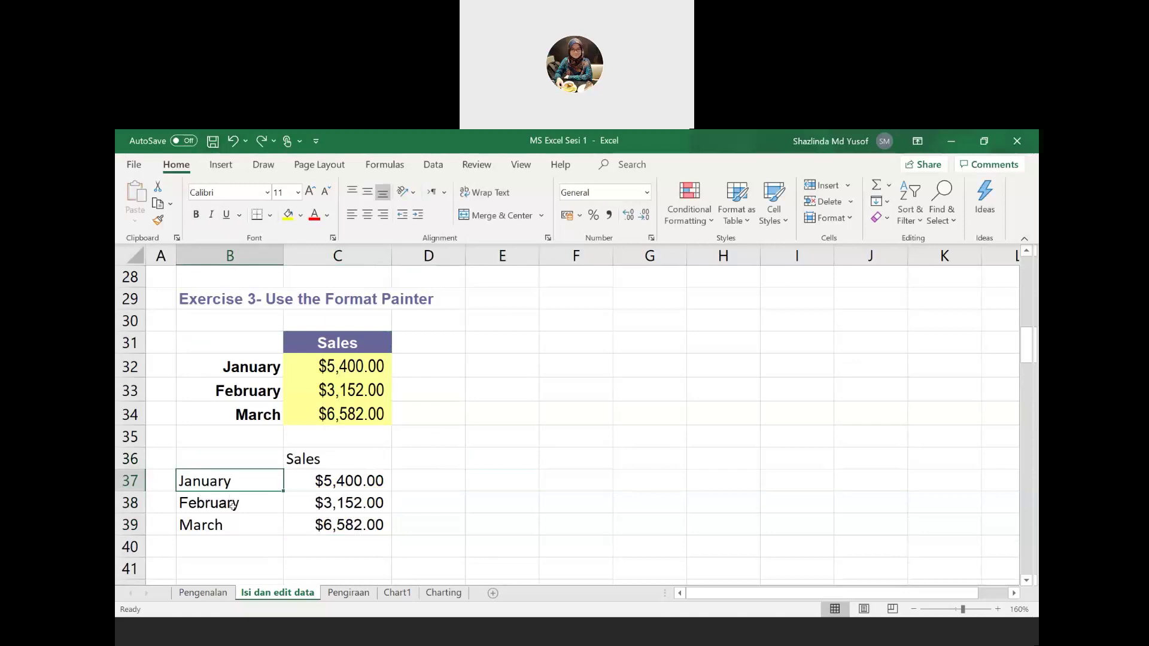
{"action": "type", "text": "Apr"}
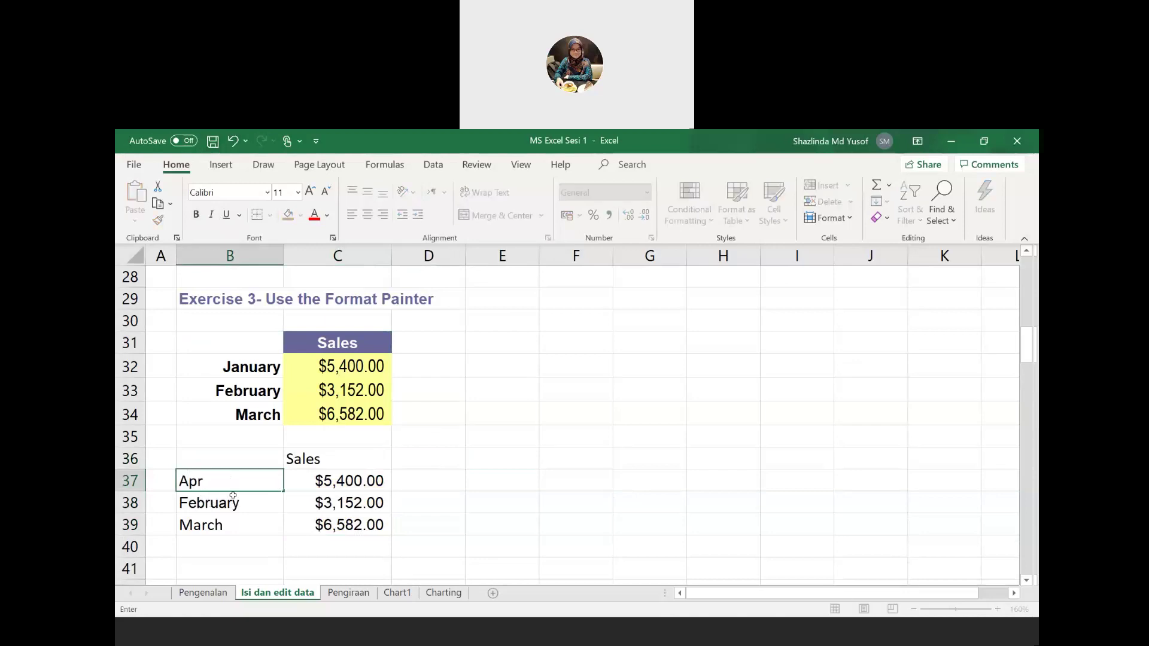
{"action": "type", "text": "il"}
{"action": "key", "text": "Return"}
{"action": "type", "text": "May"}
{"action": "key", "text": "Return"}
{"action": "type", "text": "June"}
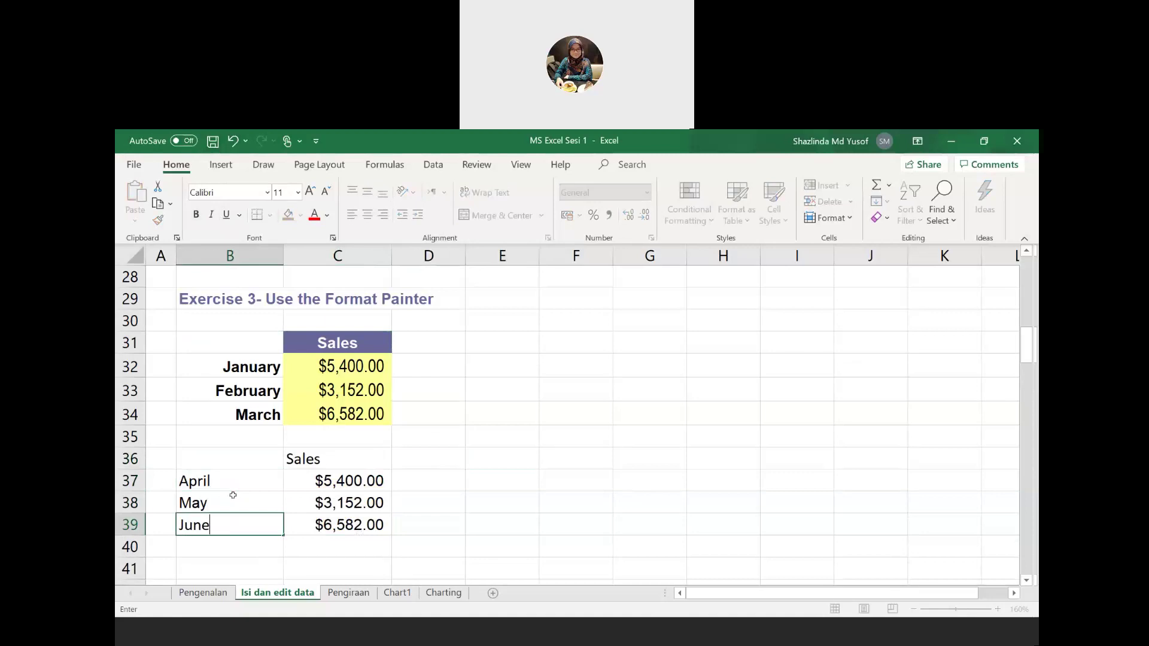
{"action": "left_click", "coordinate": [535, 496]}
Enter sales values 2,300, 4379 and 3,399 in C37:C39
{"action": "left_click", "coordinate": [303, 477]}
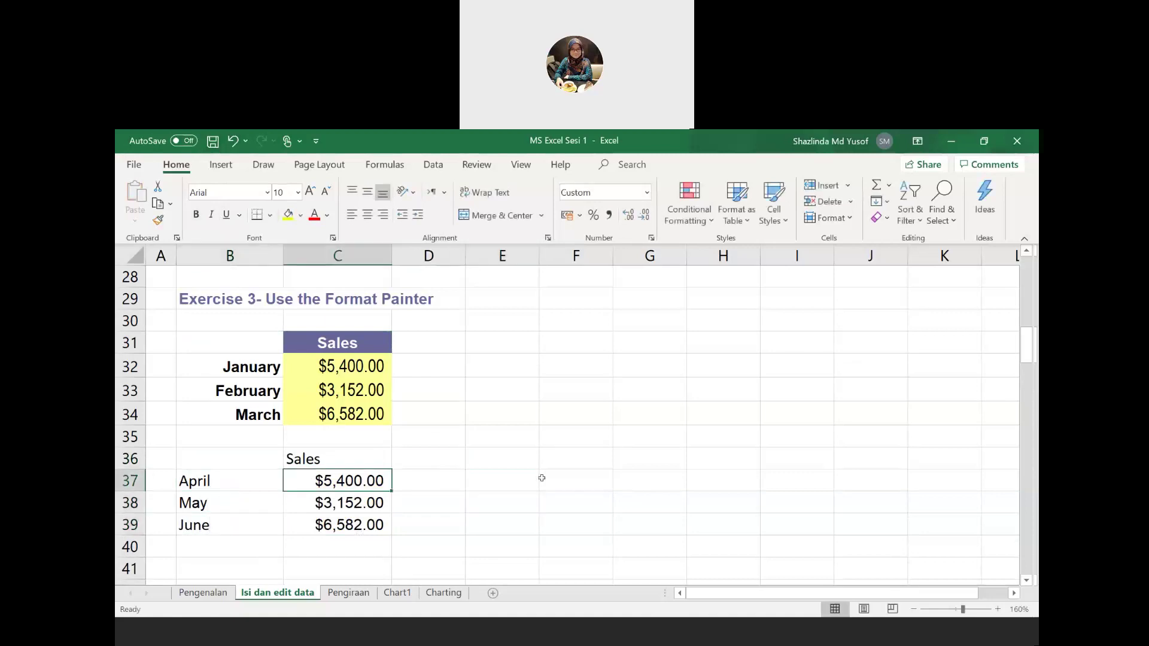
{"action": "type", "text": "2,300"}
{"action": "key", "text": "Return"}
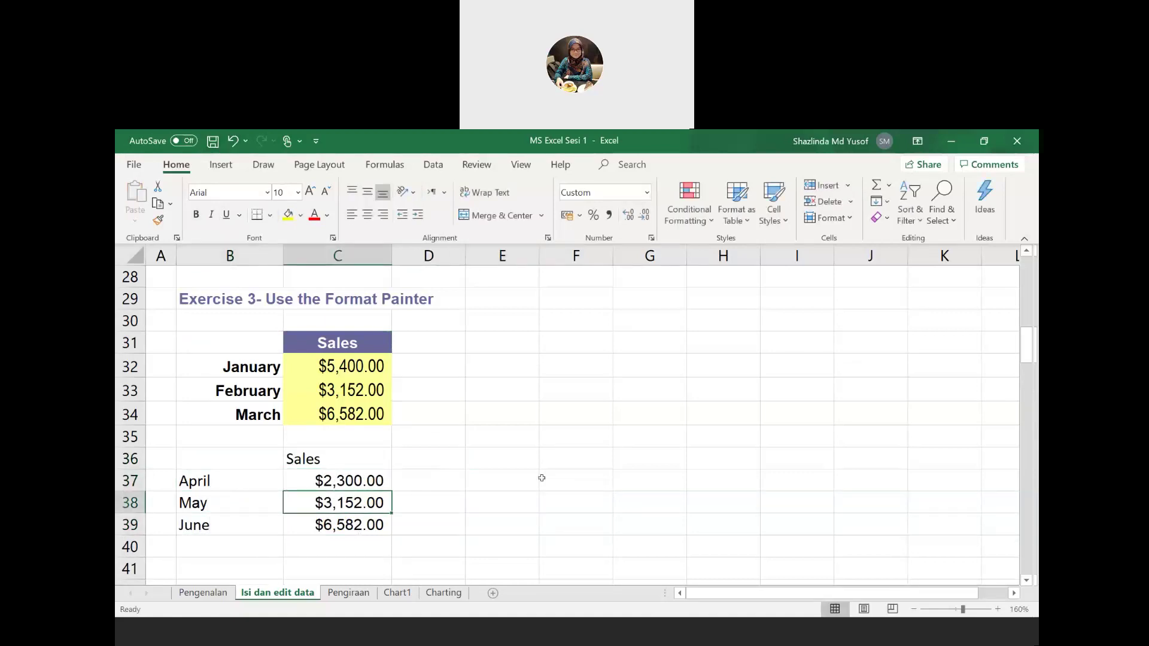
{"action": "type", "text": "4379"}
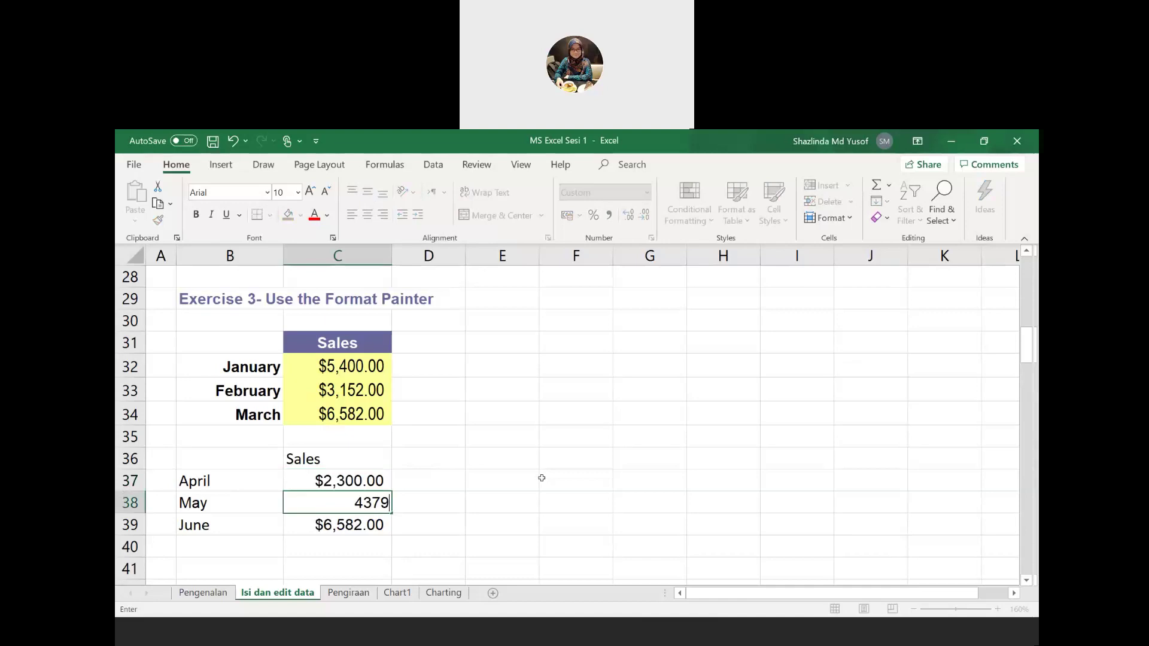
{"action": "key", "text": "Return"}
{"action": "type", "text": "dsa"}
{"action": "key", "text": "BackSpace"}
{"action": "key", "text": "BackSpace"}
{"action": "key", "text": "BackSpace"}
{"action": "type", "text": "3,399"}
{"action": "key", "text": "Return"}
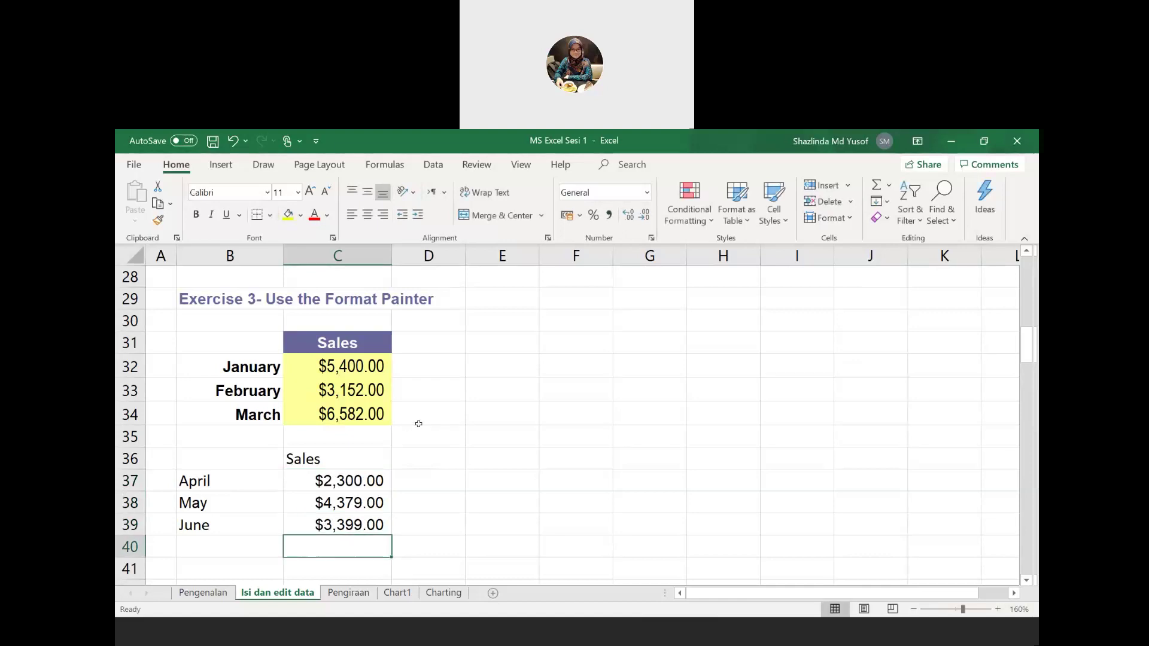
{"action": "left_click_drag", "start_coordinate": [240, 343], "coordinate": [321, 403]}
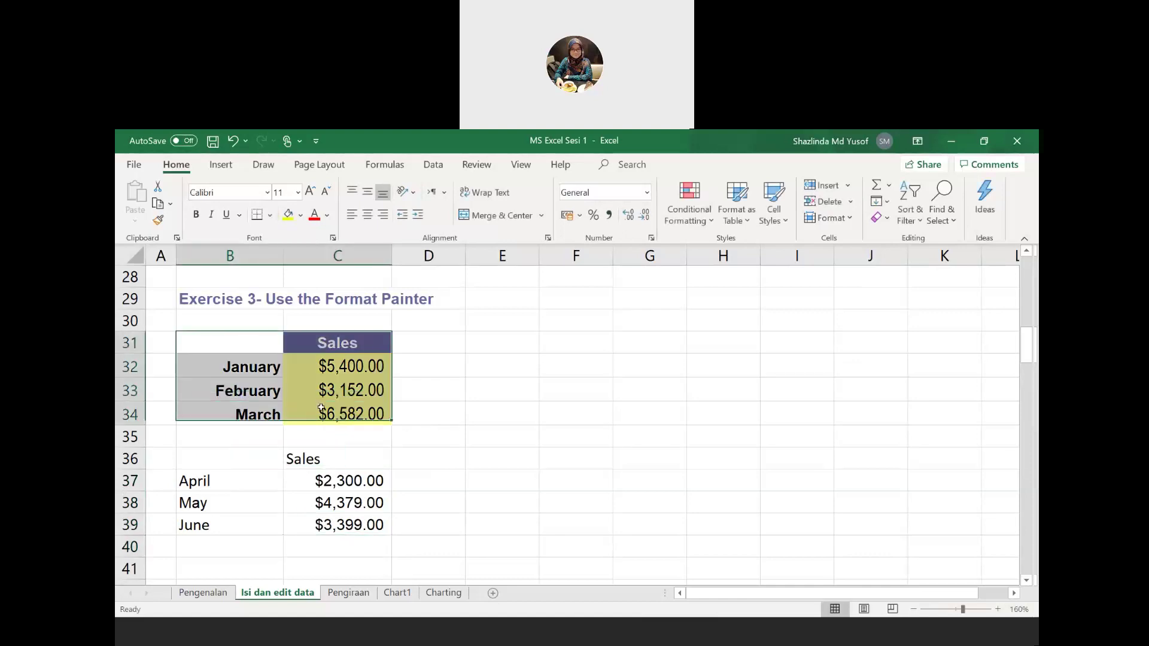
{"action": "left_click", "coordinate": [157, 221]}
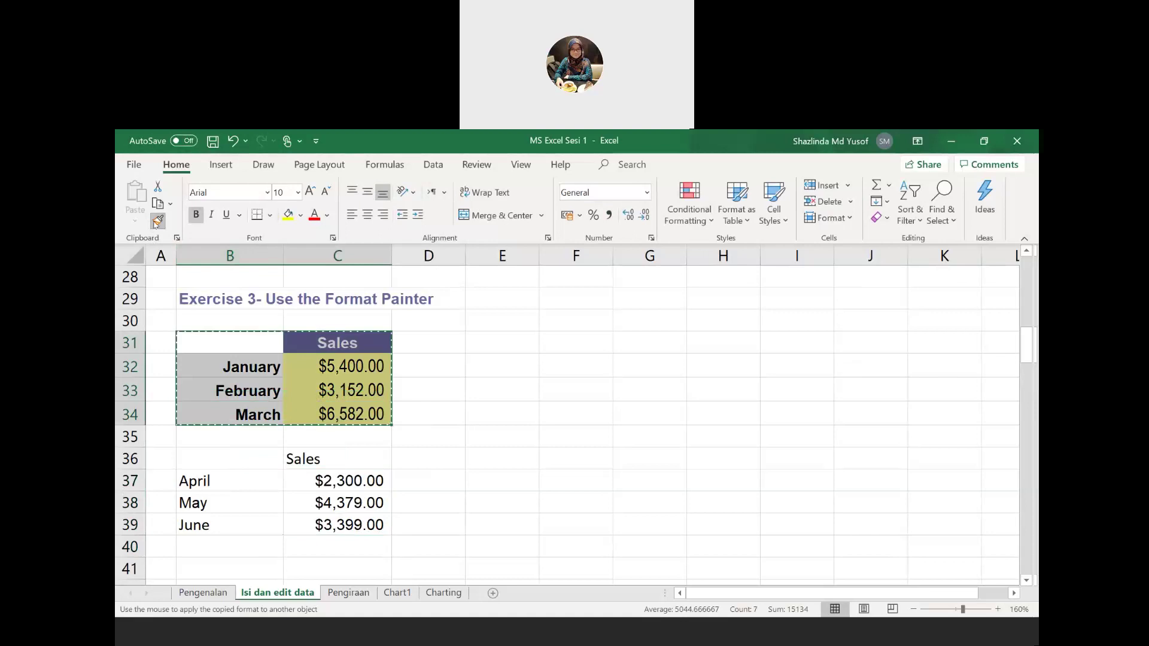
{"action": "left_click_drag", "start_coordinate": [216, 461], "coordinate": [320, 513]}
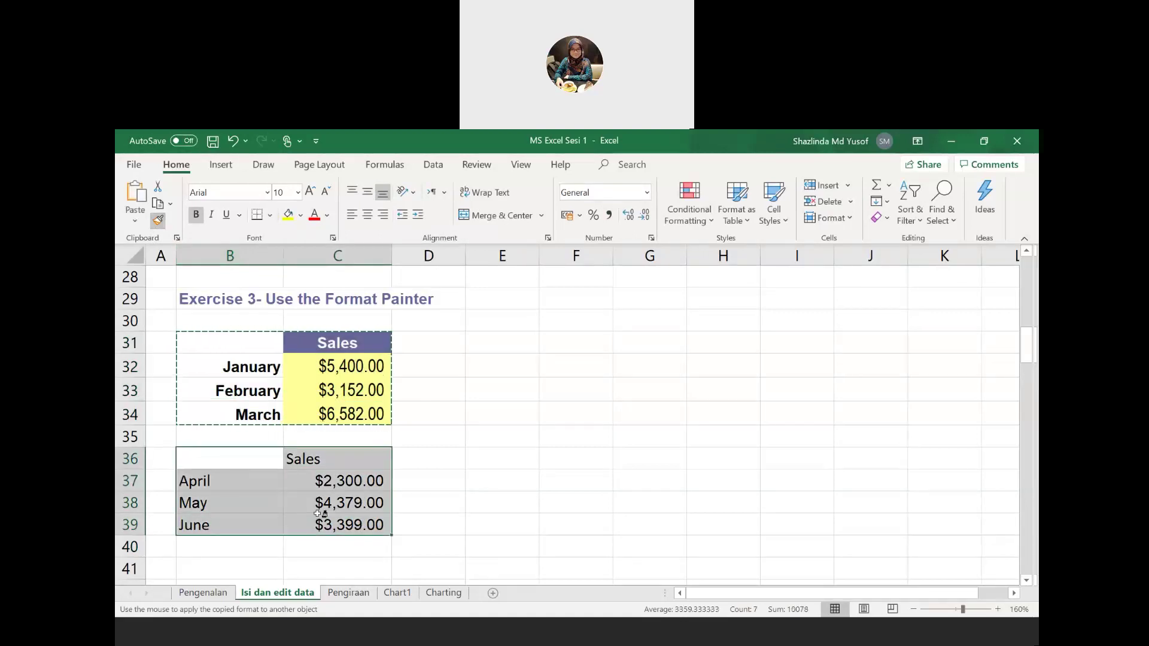
{"action": "left_click_drag", "start_coordinate": [320, 514], "coordinate": [317, 513]}
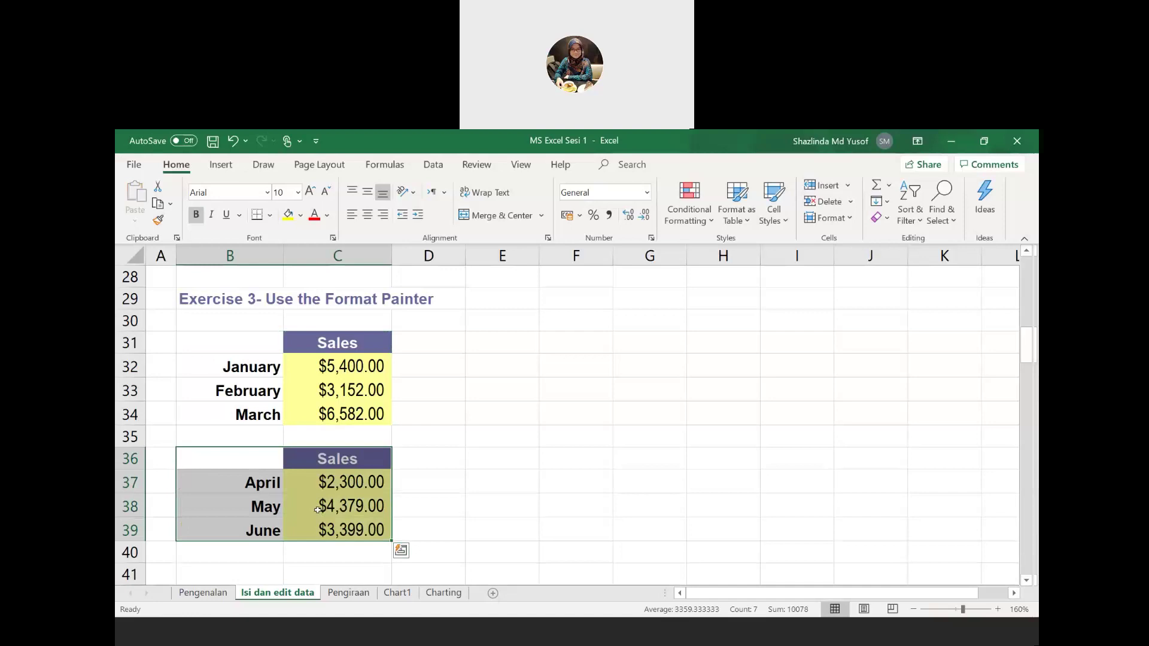
{"action": "left_click", "coordinate": [469, 512]}
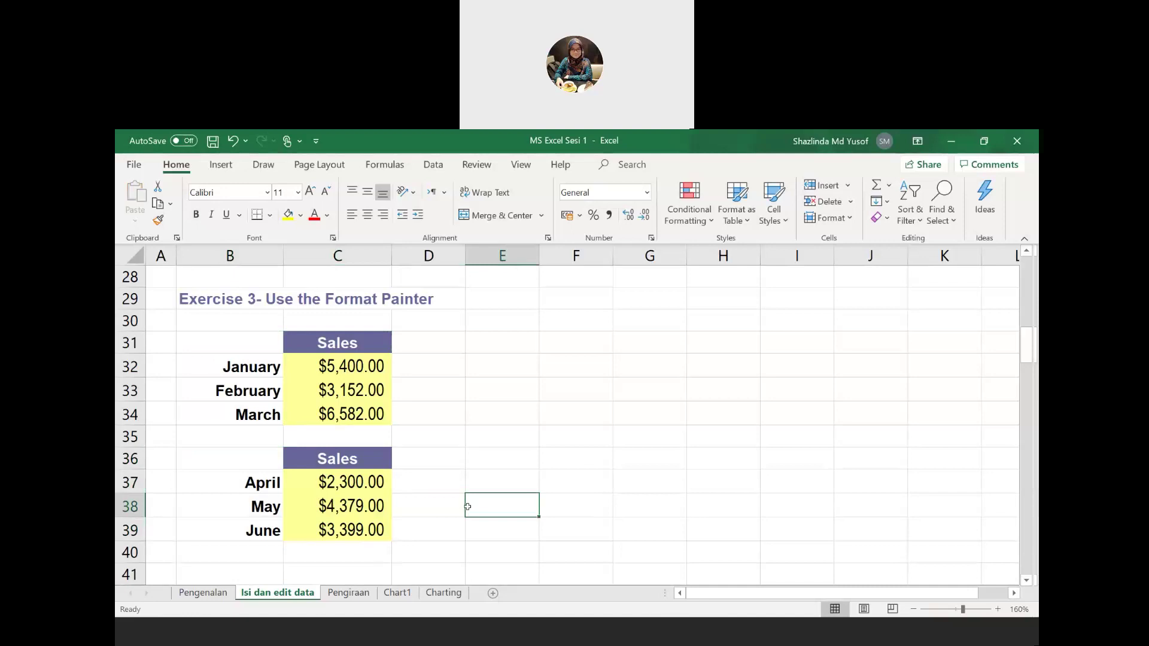
Switch to the Pengiraan sheet and scroll up to row 1
{"action": "left_click", "coordinate": [348, 593]}
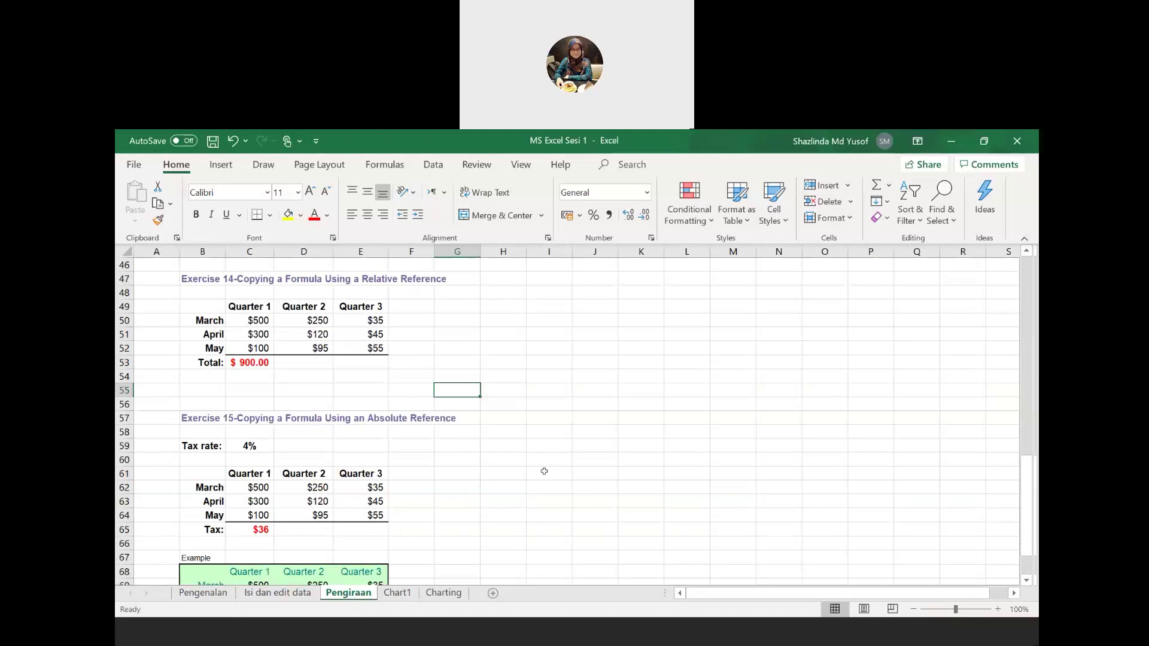
{"action": "scroll", "coordinate": [544, 472], "scroll_direction": "up", "scroll_amount": 3}
{"action": "scroll", "coordinate": [544, 471], "scroll_direction": "up", "scroll_amount": 2}
{"action": "scroll", "coordinate": [544, 471], "scroll_direction": "up", "scroll_amount": 2}
{"action": "scroll", "coordinate": [544, 472], "scroll_direction": "up", "scroll_amount": 2}
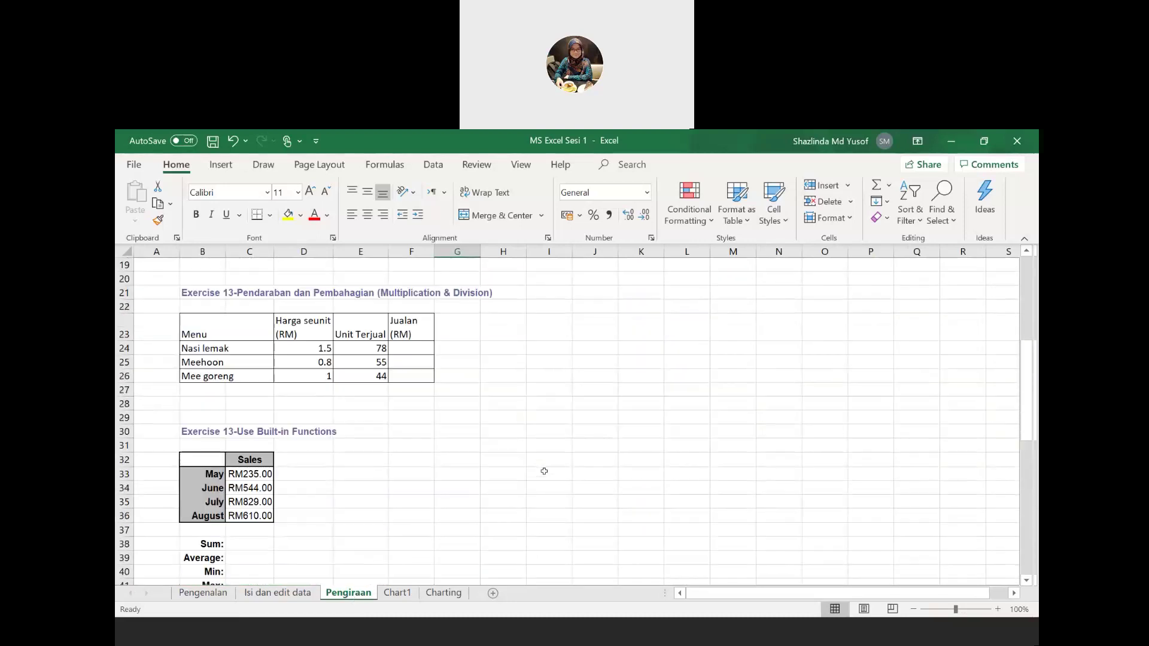
{"action": "scroll", "coordinate": [544, 472], "scroll_direction": "up", "scroll_amount": 2}
{"action": "scroll", "coordinate": [544, 472], "scroll_direction": "up", "scroll_amount": 3}
{"action": "scroll", "coordinate": [544, 472], "scroll_direction": "up", "scroll_amount": 1}
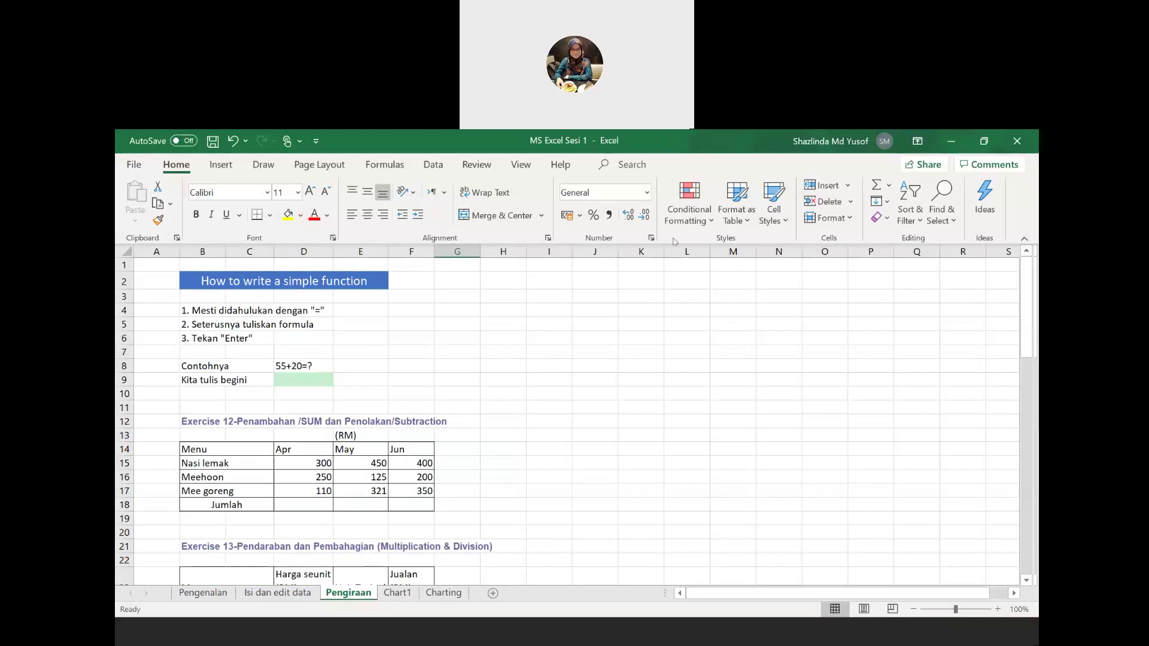
Turn on the Formula Bar from View and click into it to show cell contents
{"action": "left_click", "coordinate": [520, 166]}
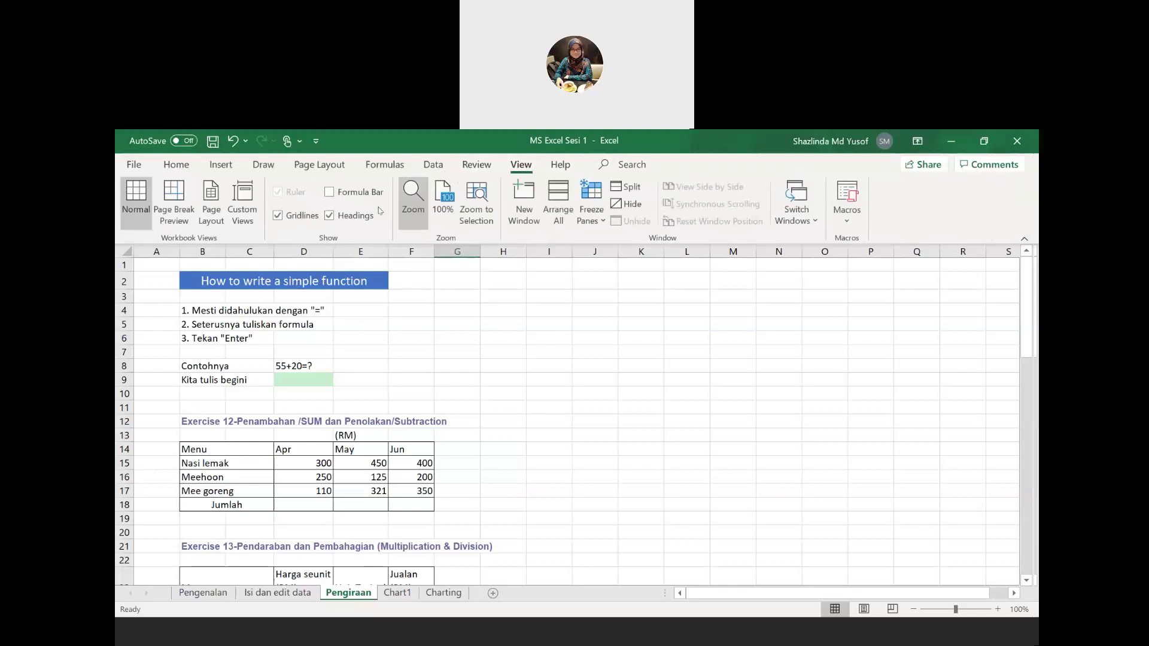
{"action": "left_click", "coordinate": [330, 194]}
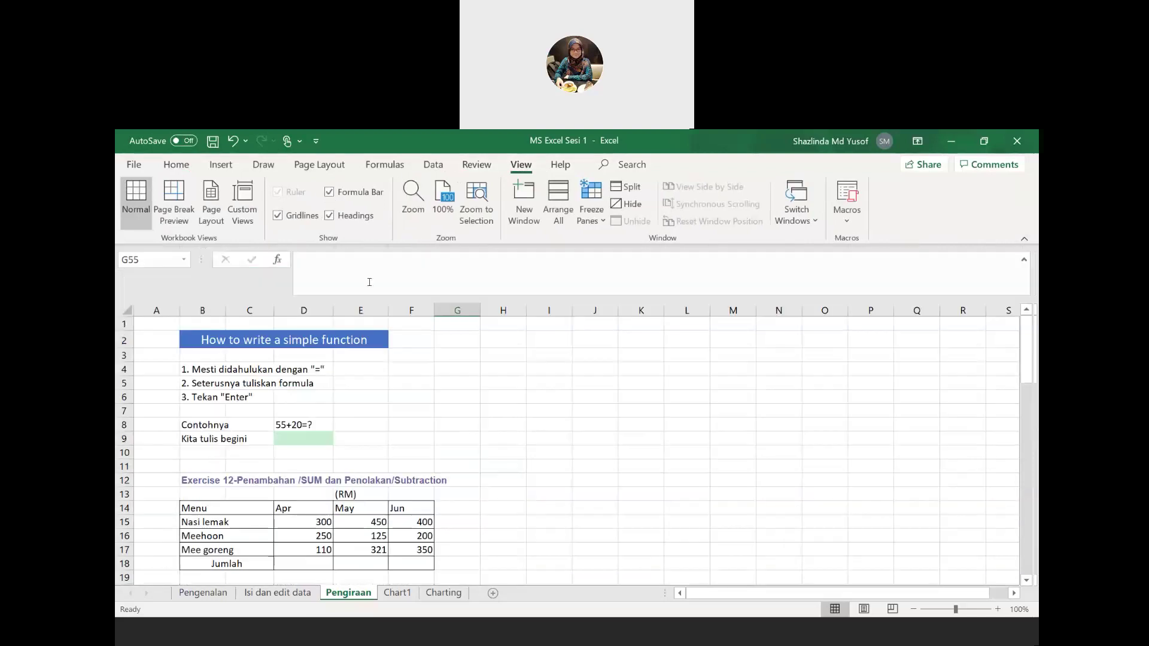
{"action": "left_click", "coordinate": [301, 273]}
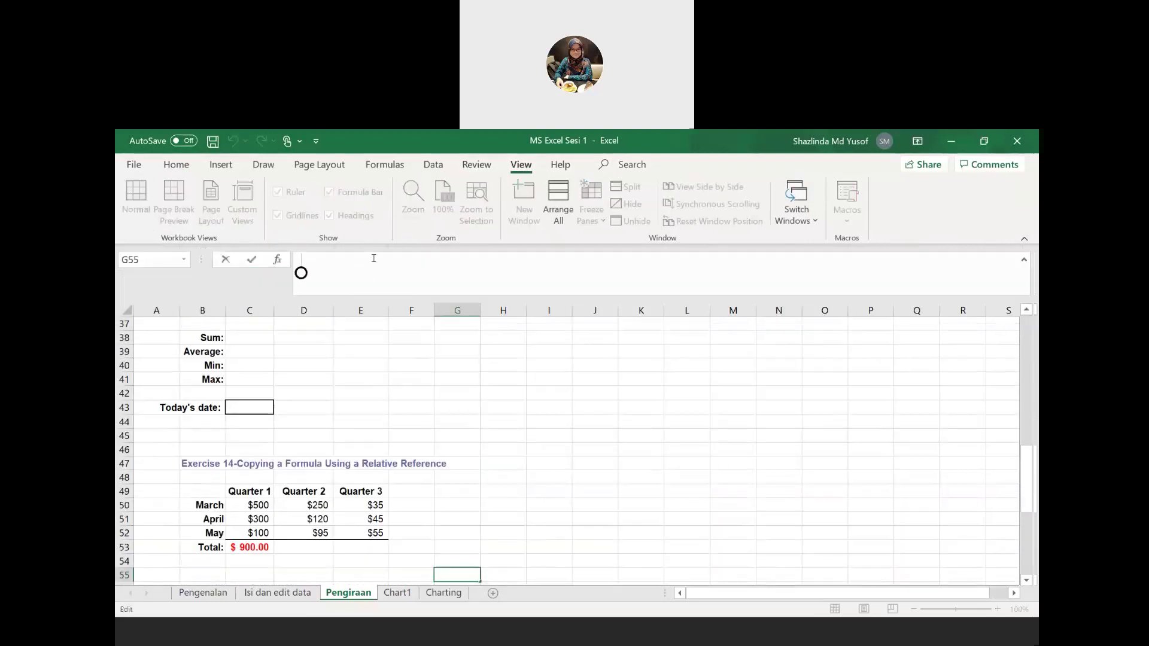
{"action": "left_click", "coordinate": [384, 364]}
{"action": "scroll", "coordinate": [383, 365], "scroll_direction": "up", "scroll_amount": 3}
{"action": "scroll", "coordinate": [383, 365], "scroll_direction": "up", "scroll_amount": 3}
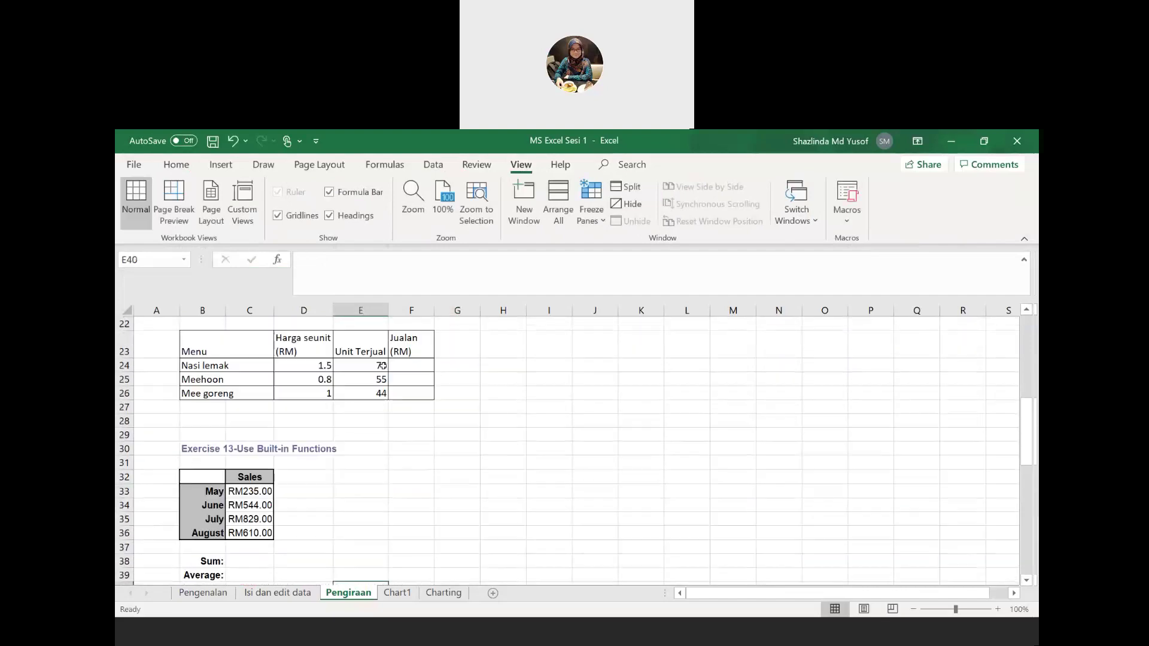
{"action": "scroll", "coordinate": [383, 366], "scroll_direction": "up", "scroll_amount": 3}
{"action": "scroll", "coordinate": [384, 365], "scroll_direction": "up", "scroll_amount": 3}
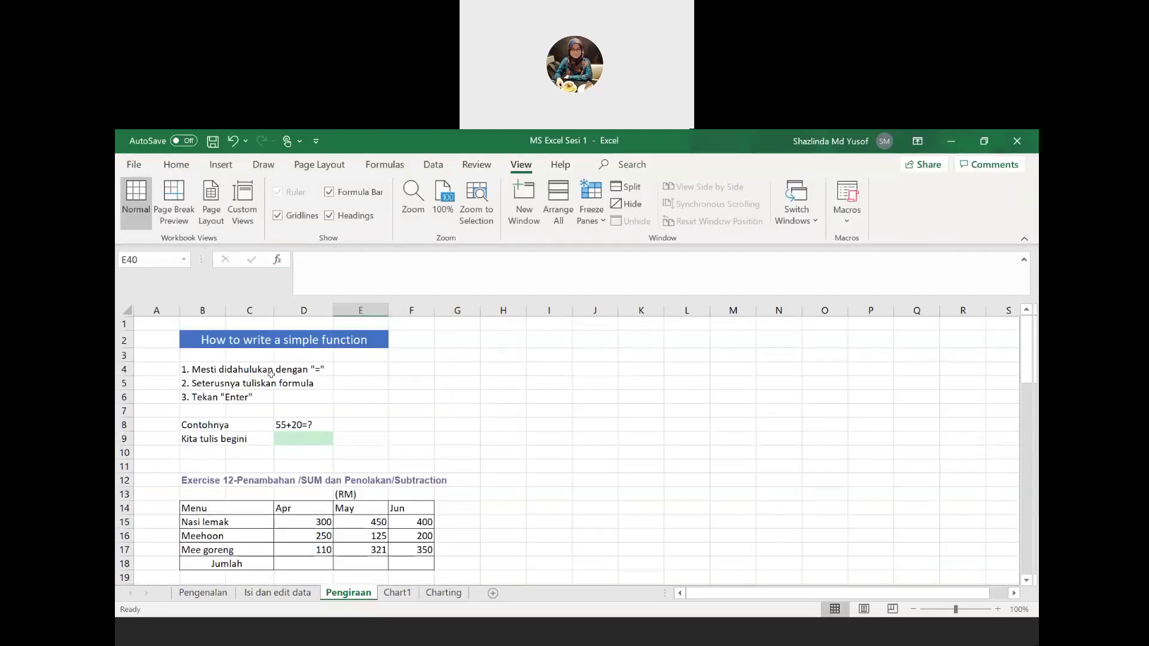
{"action": "left_click", "coordinate": [481, 261]}
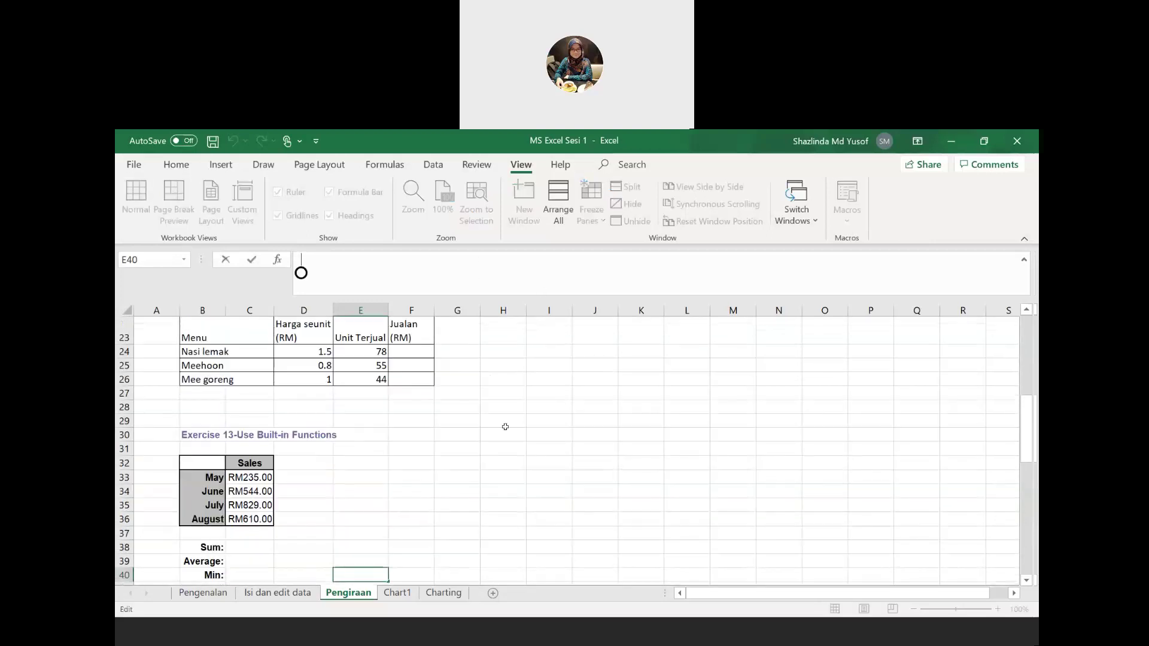
{"action": "scroll", "coordinate": [500, 423], "scroll_direction": "up", "scroll_amount": 3}
{"action": "scroll", "coordinate": [500, 422], "scroll_direction": "up", "scroll_amount": 4}
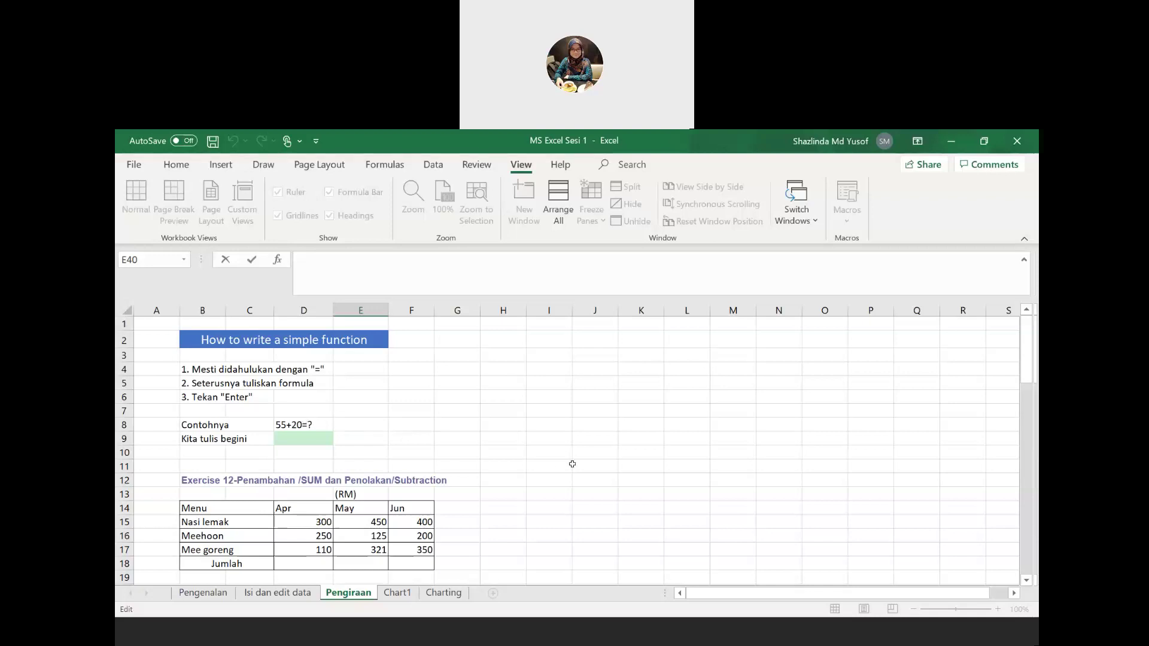
Enter =55+20 in D9 so it shows 75, then reselect D9 to view the formula
{"action": "left_click", "coordinate": [291, 438]}
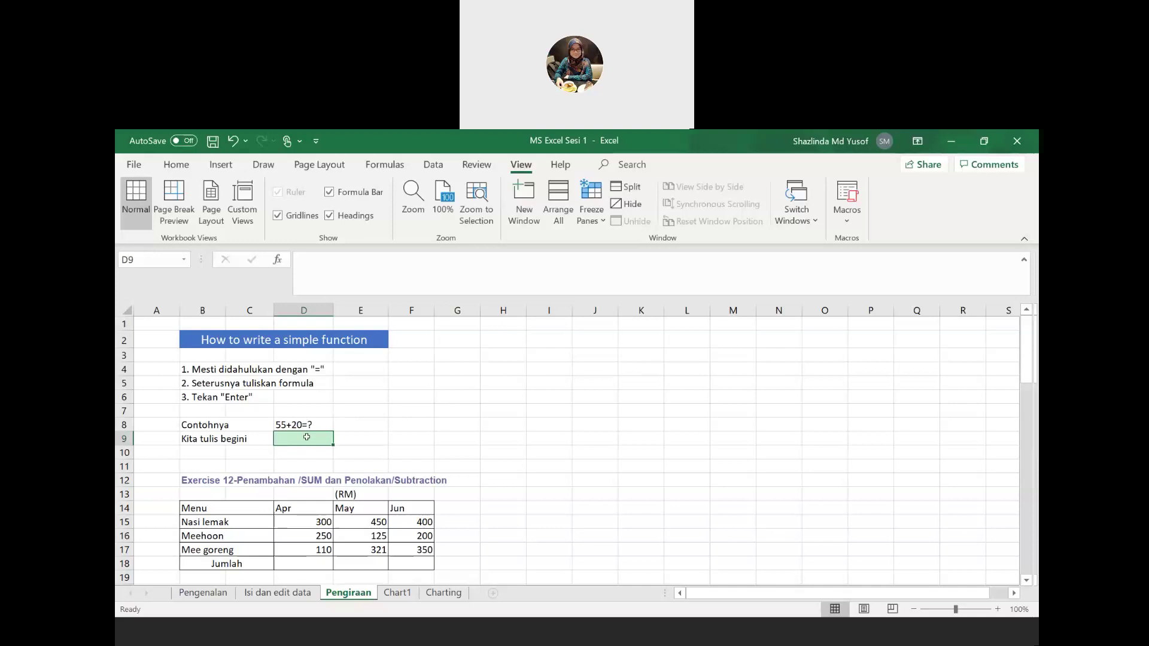
{"action": "type", "text": "="}
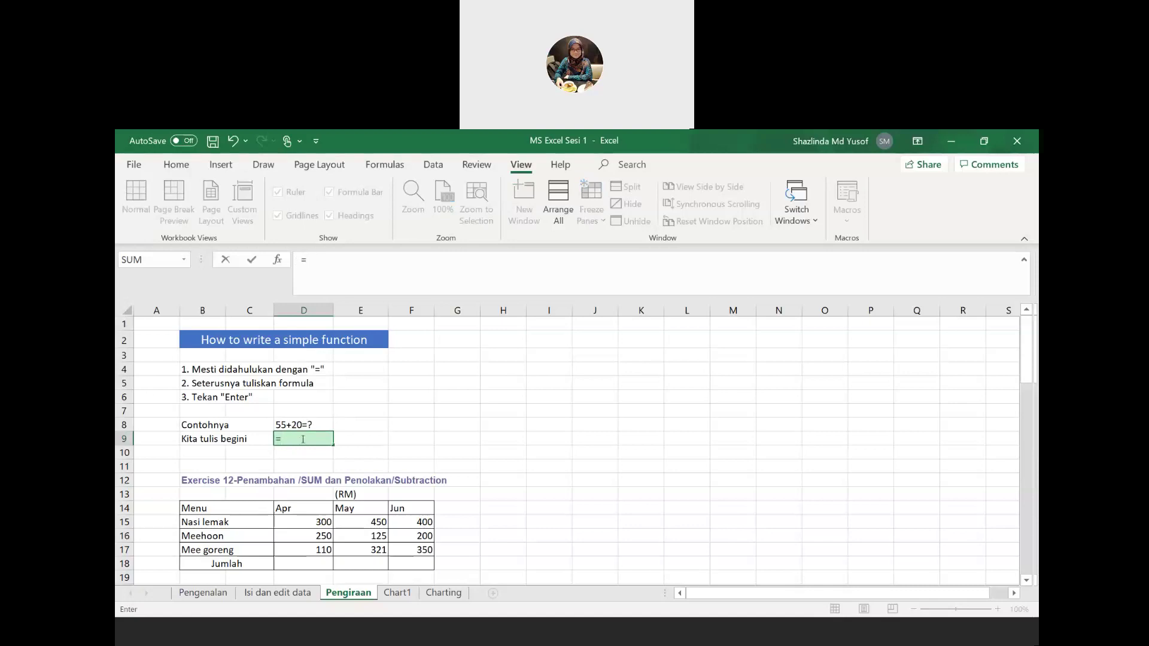
{"action": "type", "text": "55+2"}
{"action": "type", "text": "0"}
{"action": "key", "text": "Return"}
{"action": "left_click", "coordinate": [303, 440]}
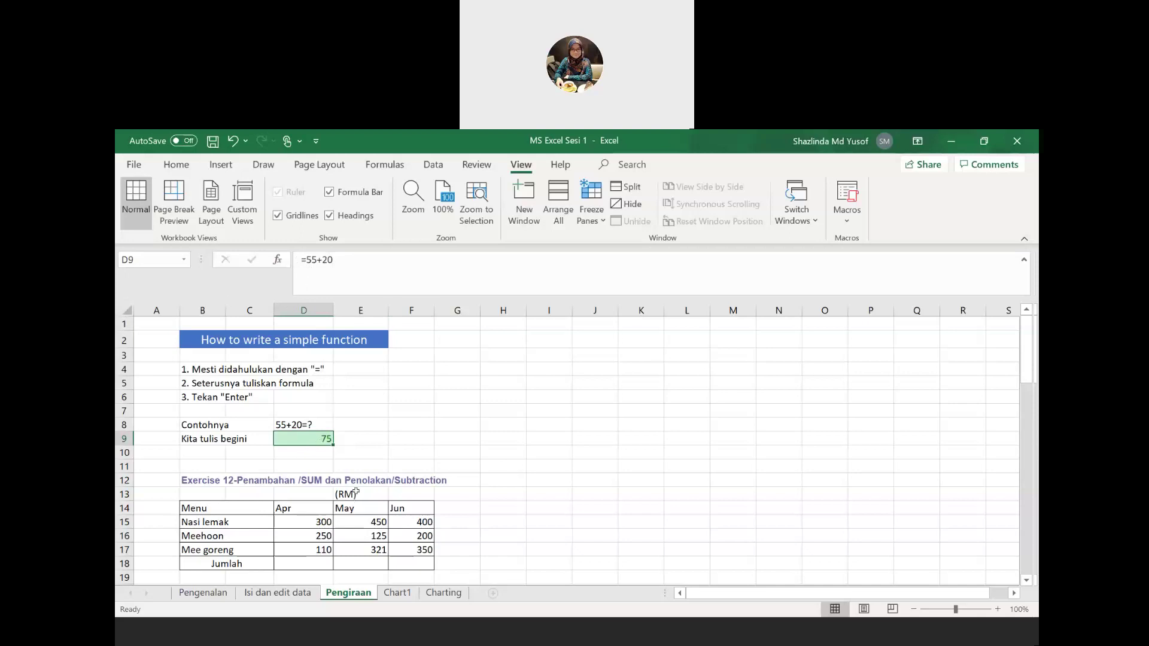
{"action": "left_click", "coordinate": [408, 439]}
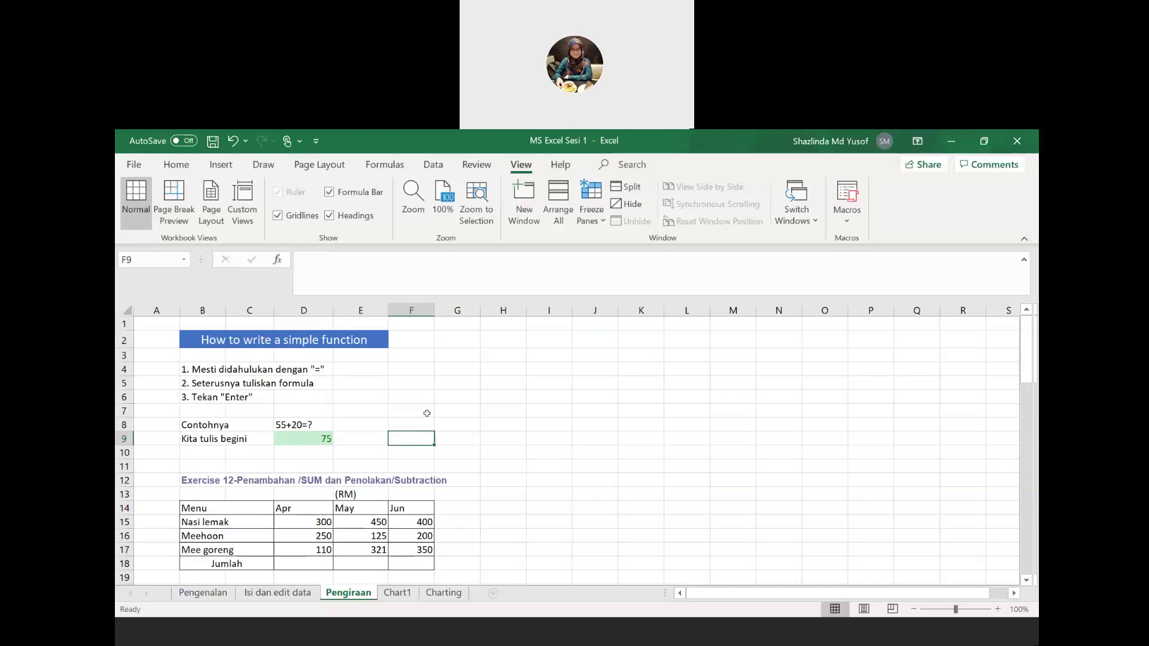
{"action": "left_click", "coordinate": [301, 439]}
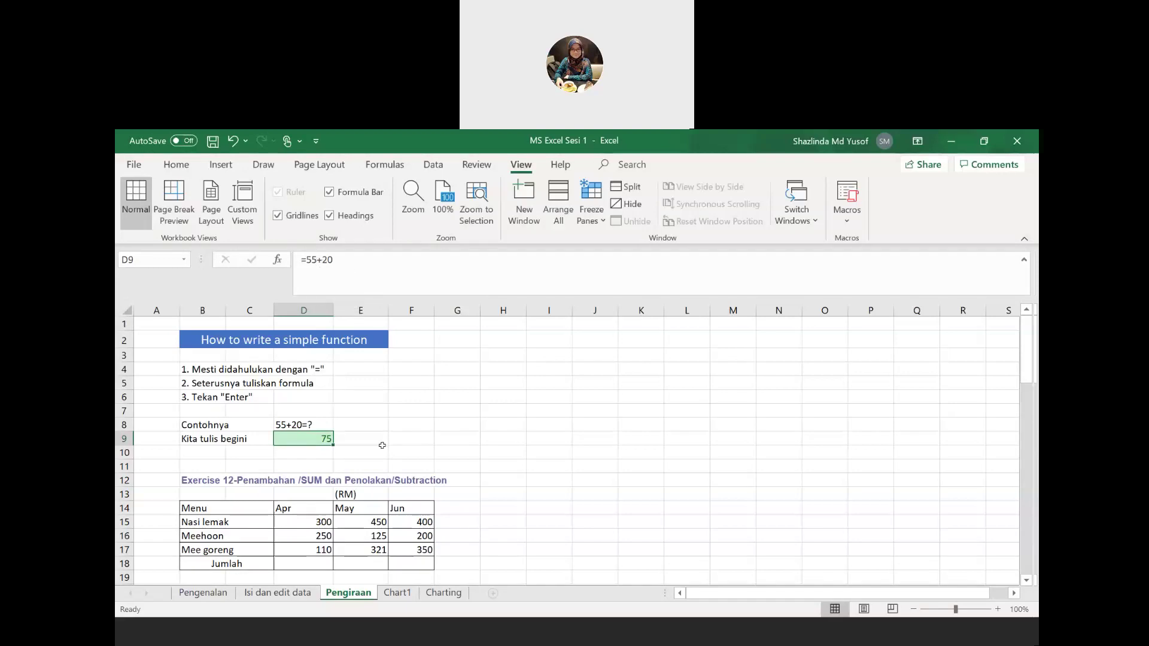
Enter 55 in G8 and 20 in H8
{"action": "left_click", "coordinate": [472, 469]}
{"action": "left_click", "coordinate": [466, 423]}
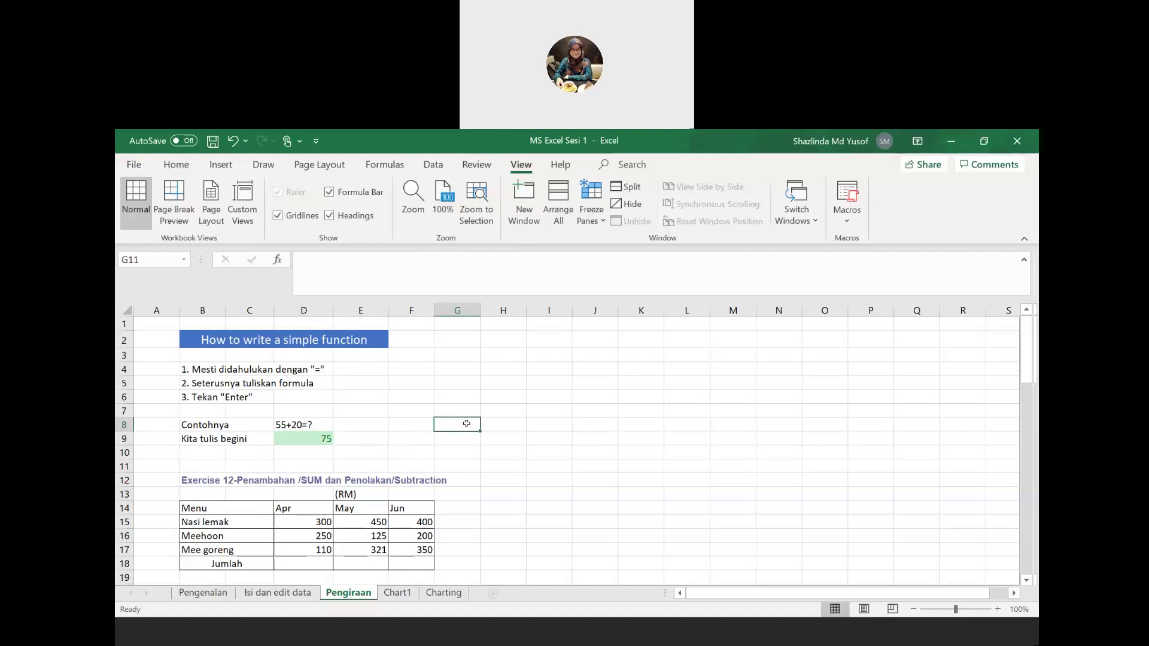
{"action": "type", "text": "55"}
{"action": "key", "text": "Tab"}
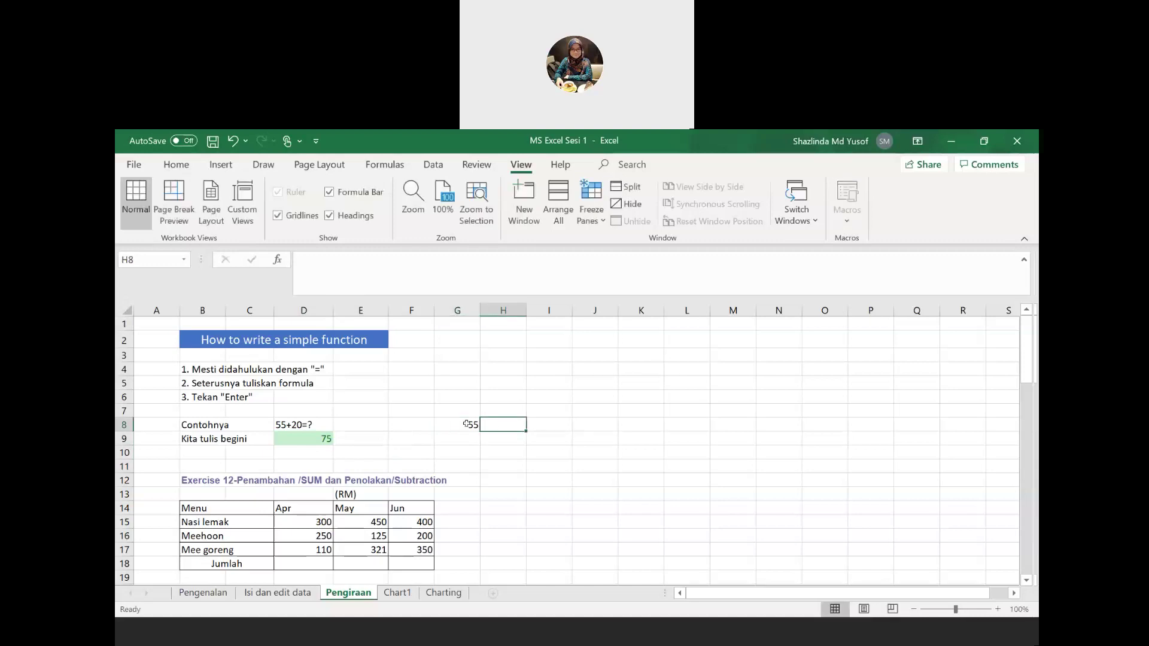
{"action": "type", "text": "20"}
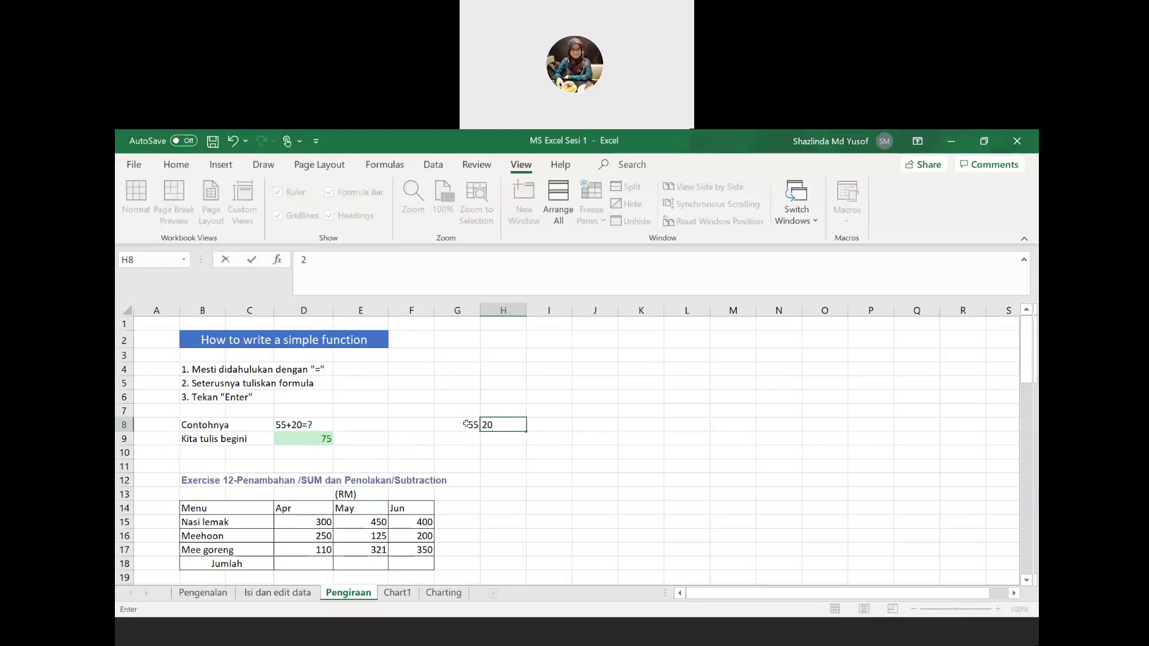
{"action": "key", "text": "Tab"}
Add headings Jumlah in I7, Markah 1 in G7 and Markah2 in H7, then start a formula in I8
{"action": "left_click", "coordinate": [537, 408]}
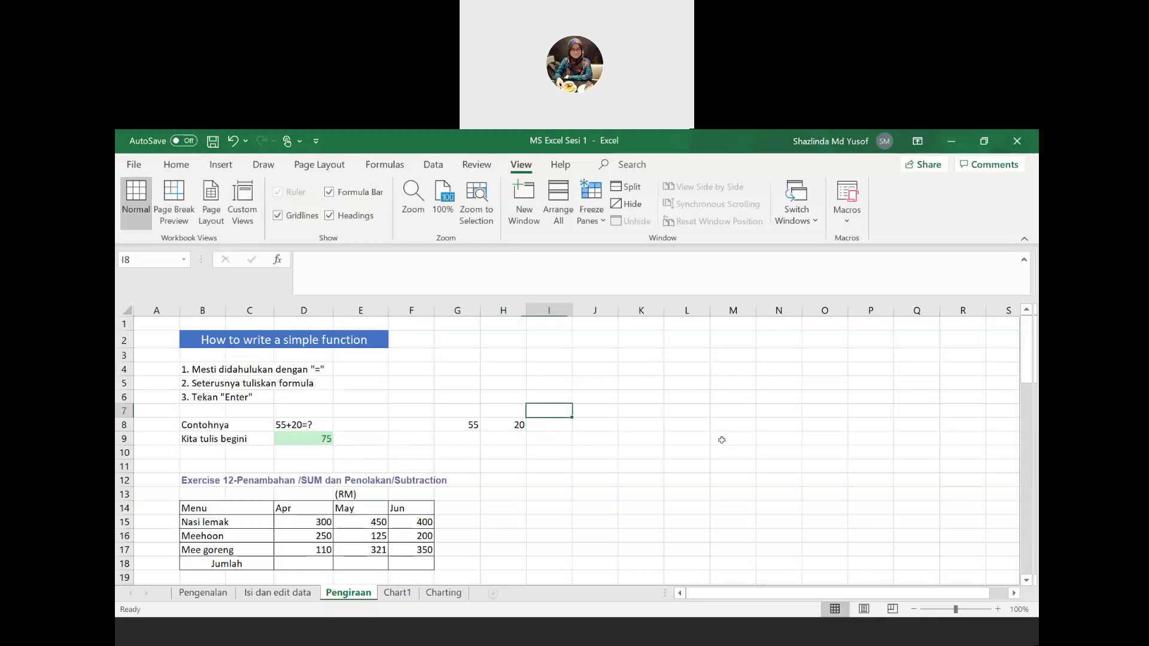
{"action": "type", "text": "Jumlah"}
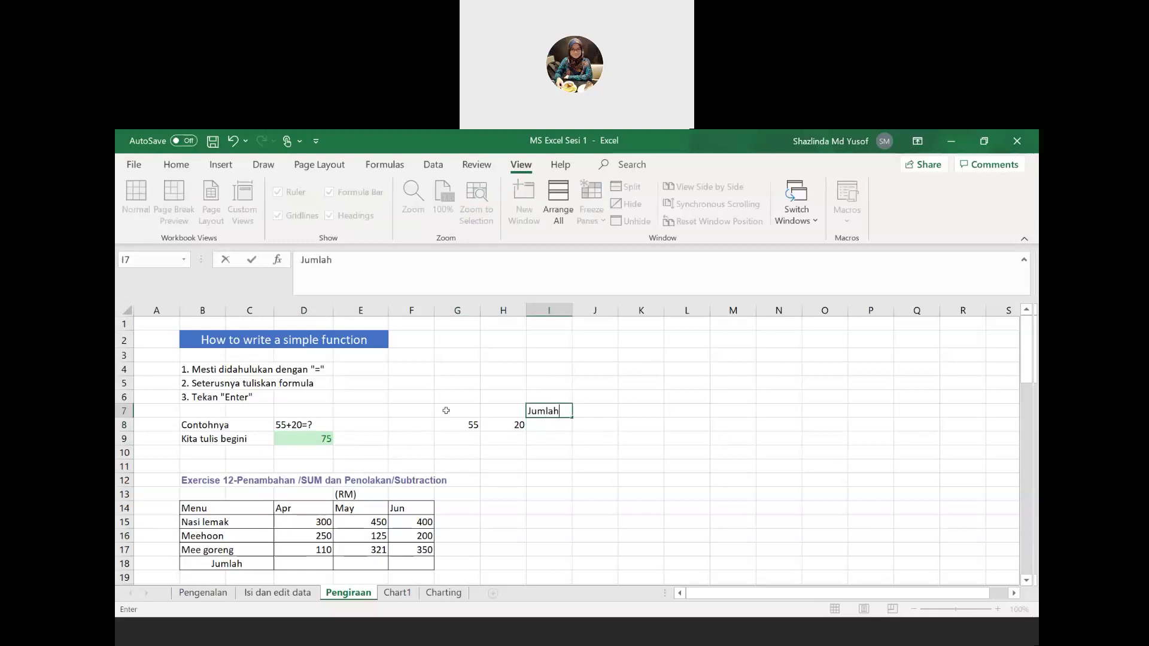
{"action": "left_click", "coordinate": [446, 409]}
{"action": "type", "text": "Markah 1"}
{"action": "key", "text": "Tab"}
{"action": "type", "text": "MArk"}
{"action": "key", "text": "BackSpace"}
{"action": "key", "text": "BackSpace"}
{"action": "key", "text": "BackSpace"}
{"action": "type", "text": "arkah2"}
{"action": "left_click", "coordinate": [563, 423]}
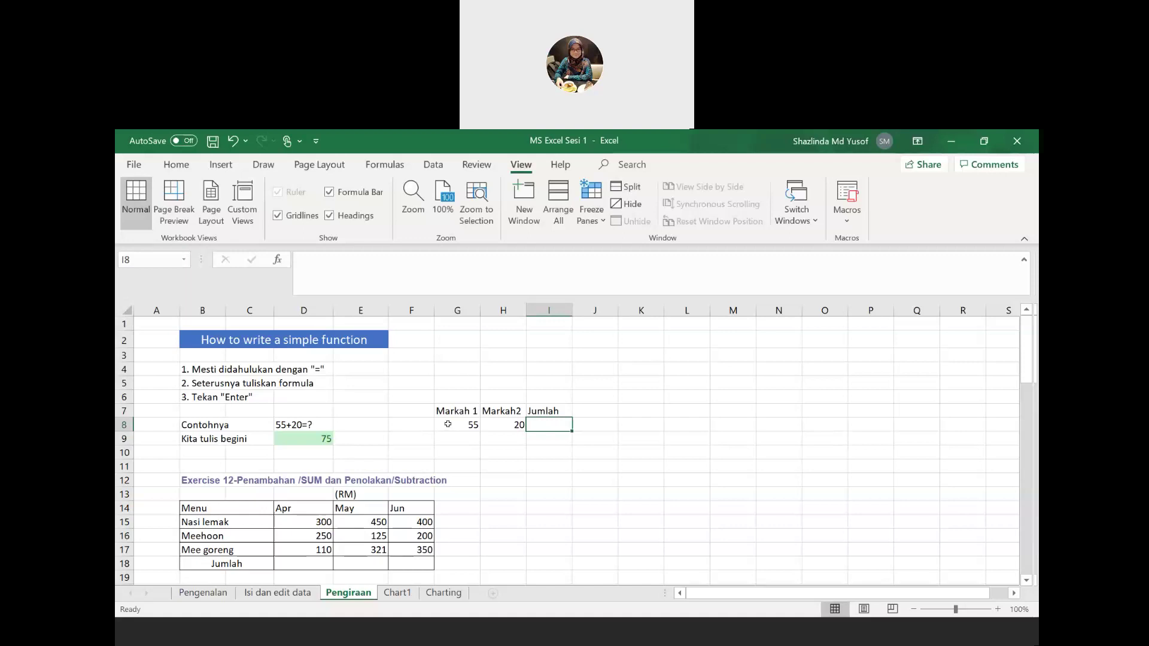
{"action": "type", "text": "="}
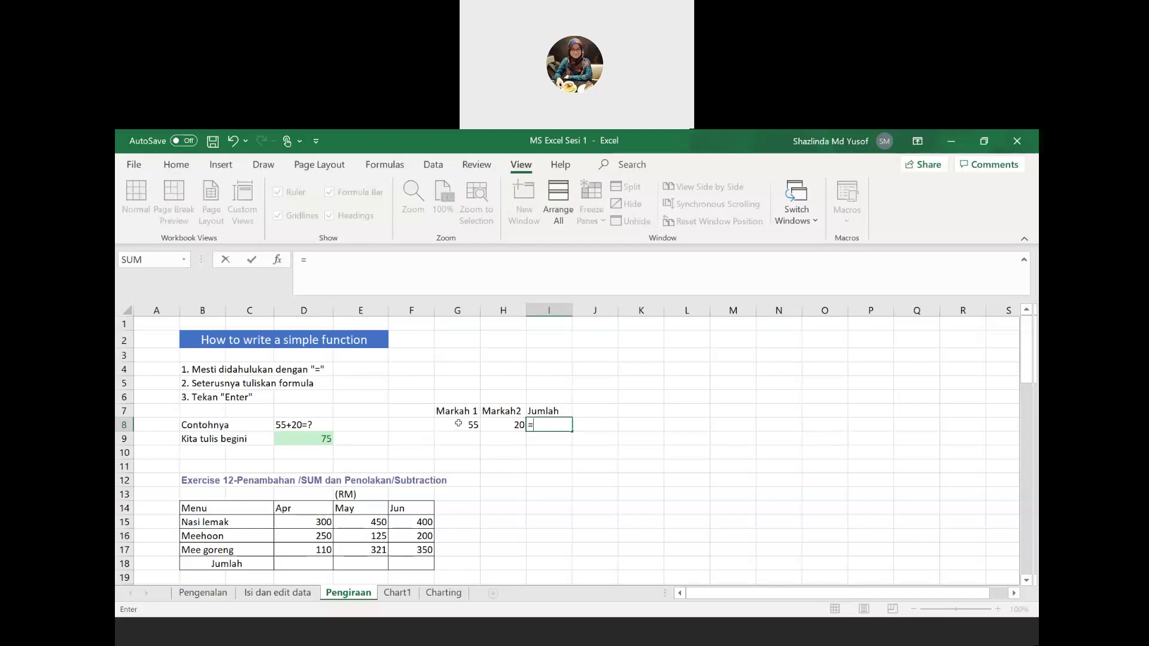
Complete =G8+H8 in I8 so the Jumlah cell shows 75
{"action": "left_click", "coordinate": [458, 424]}
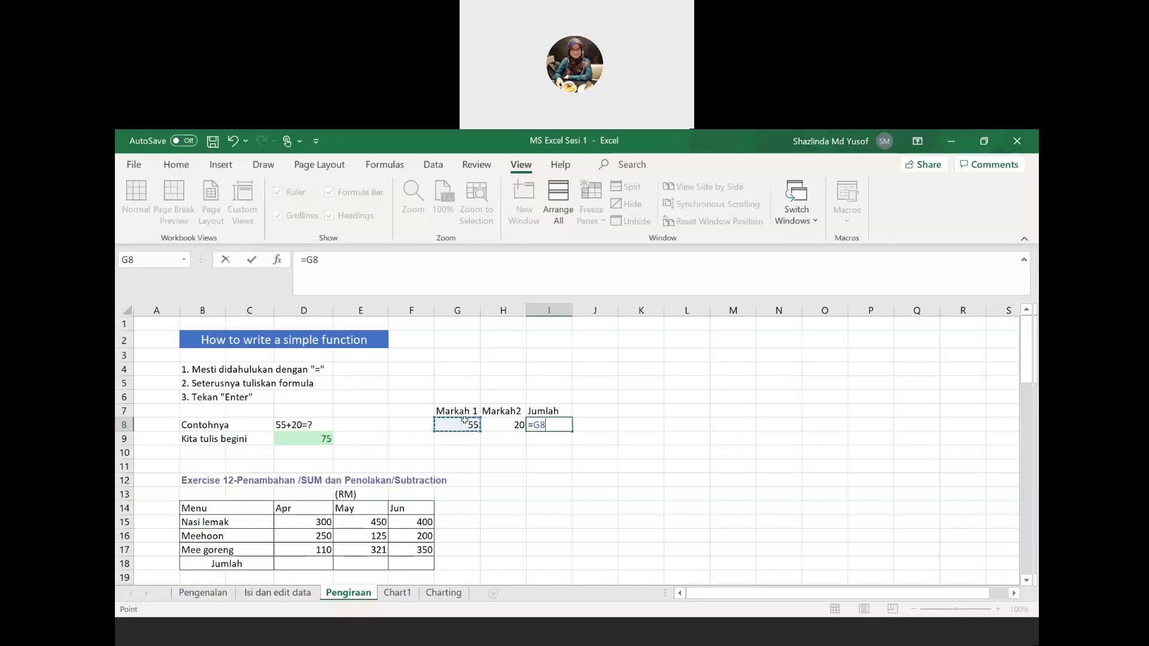
{"action": "type", "text": "+"}
{"action": "left_click", "coordinate": [497, 425]}
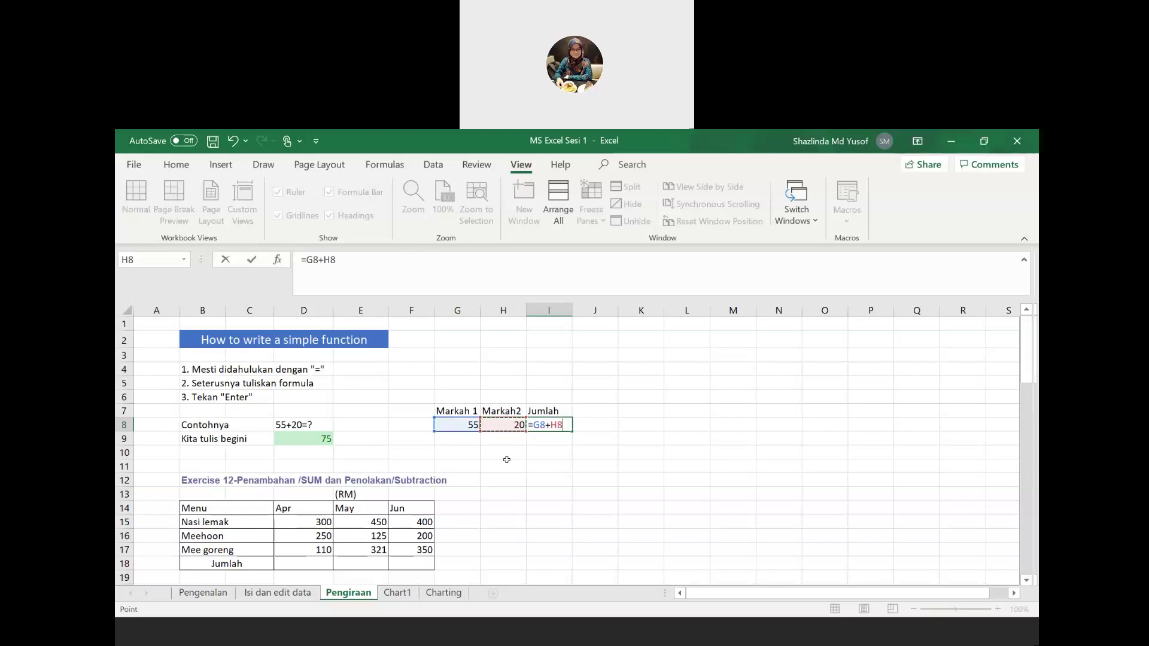
{"action": "key", "text": "Return"}
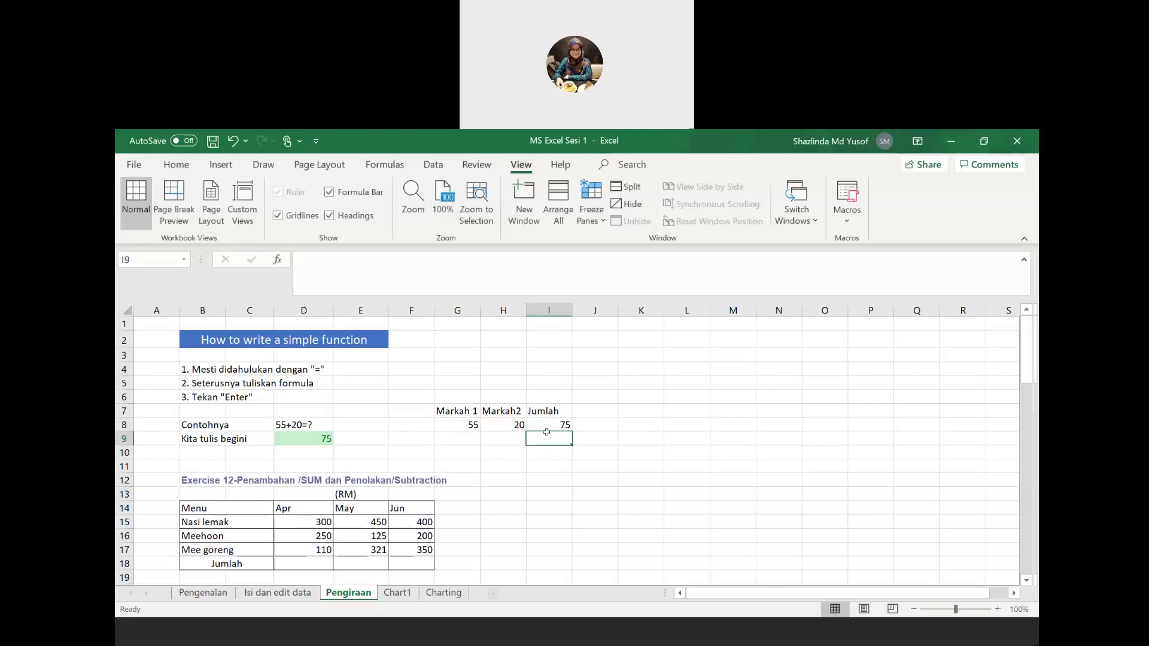
{"action": "left_click", "coordinate": [547, 422]}
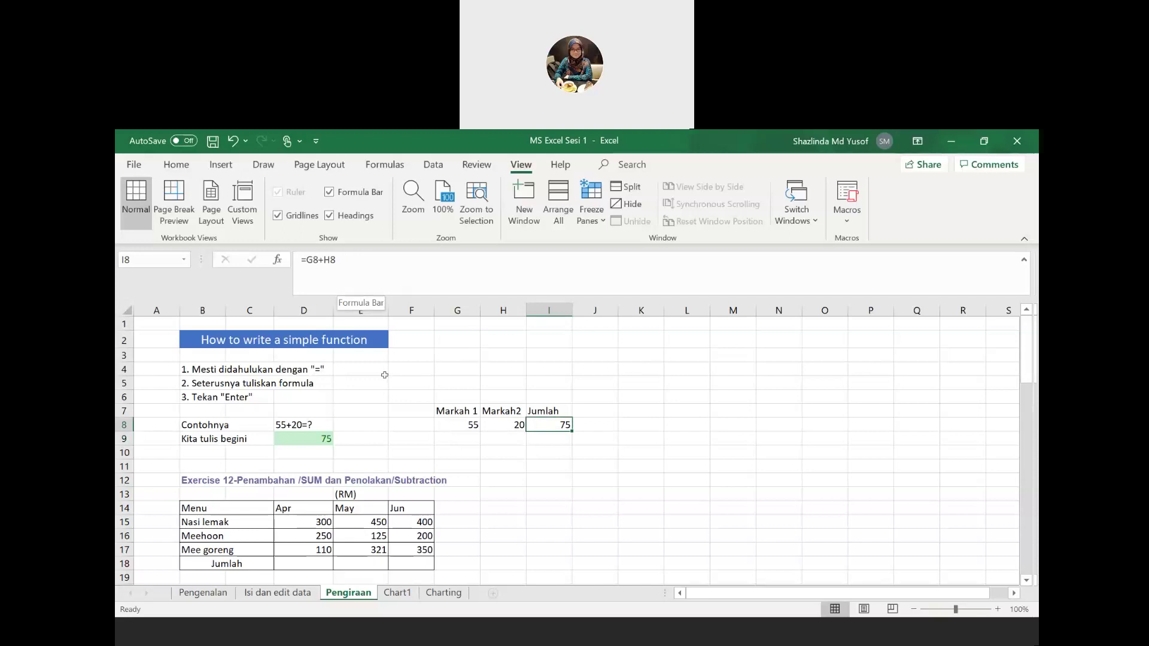
Enter a plus sign in H12 and a minus sign in I12 beside Exercise 12
{"action": "scroll", "coordinate": [520, 497], "scroll_direction": "down", "scroll_amount": 2}
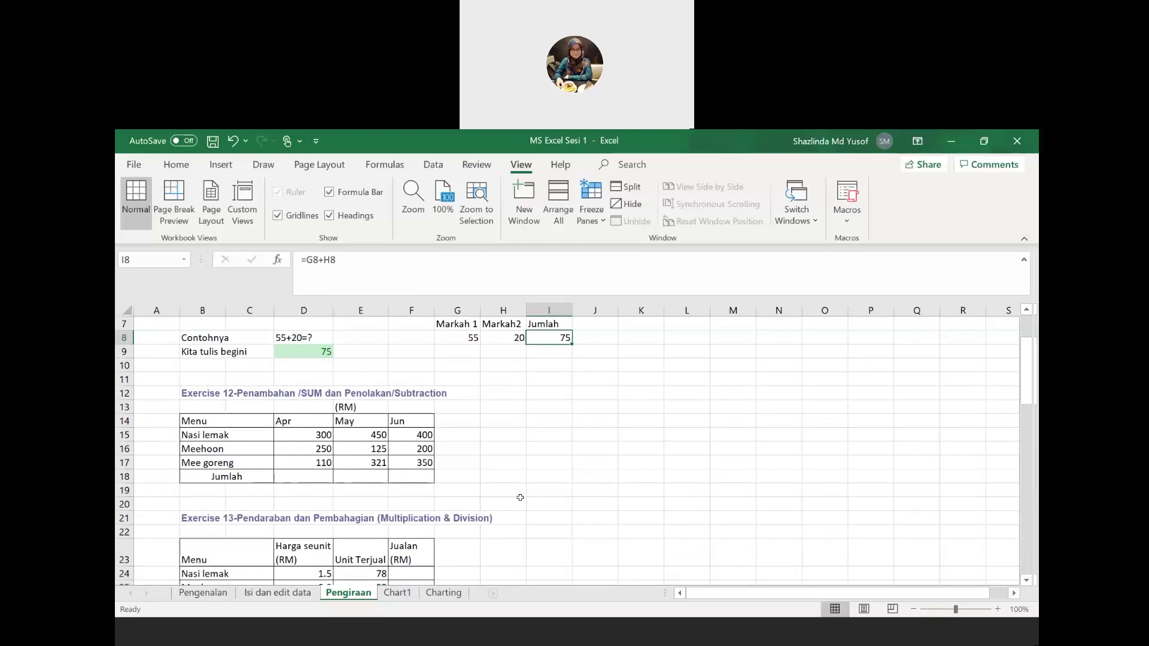
{"action": "scroll", "coordinate": [520, 497], "scroll_direction": "down", "scroll_amount": 1}
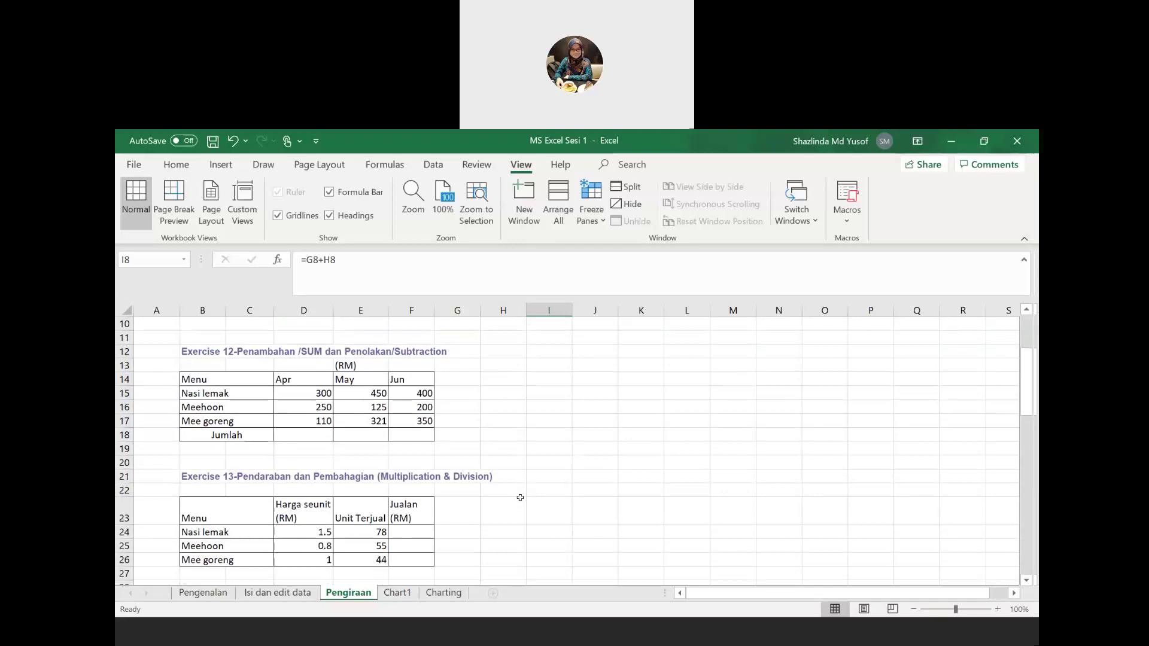
{"action": "left_click", "coordinate": [492, 348]}
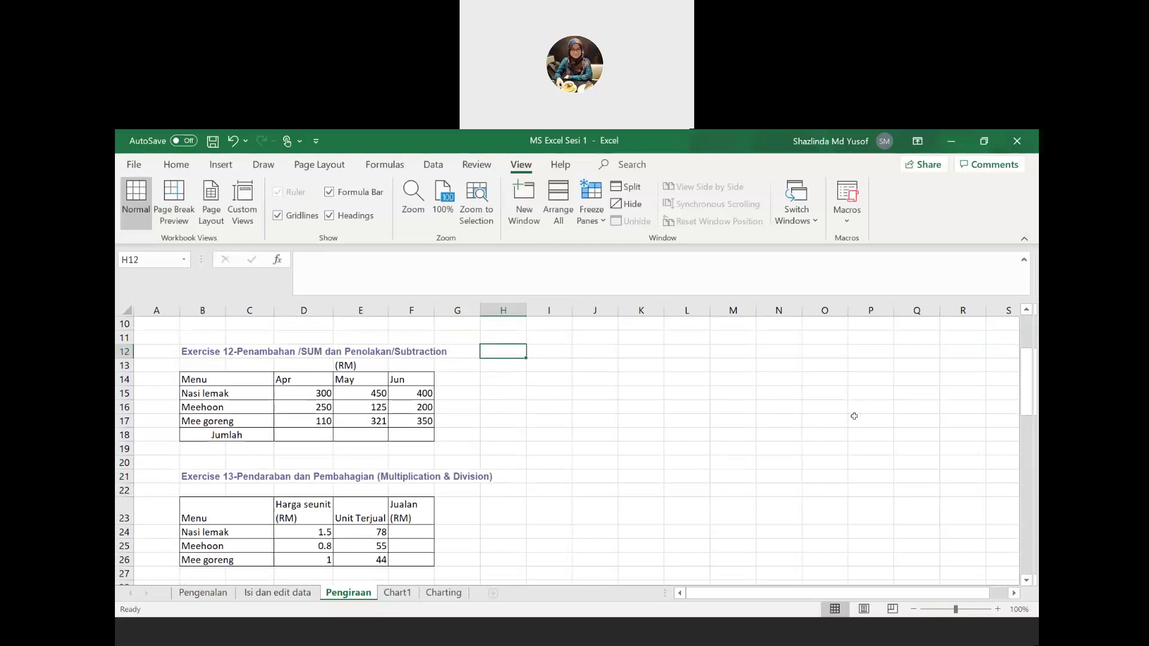
{"action": "type", "text": "+"}
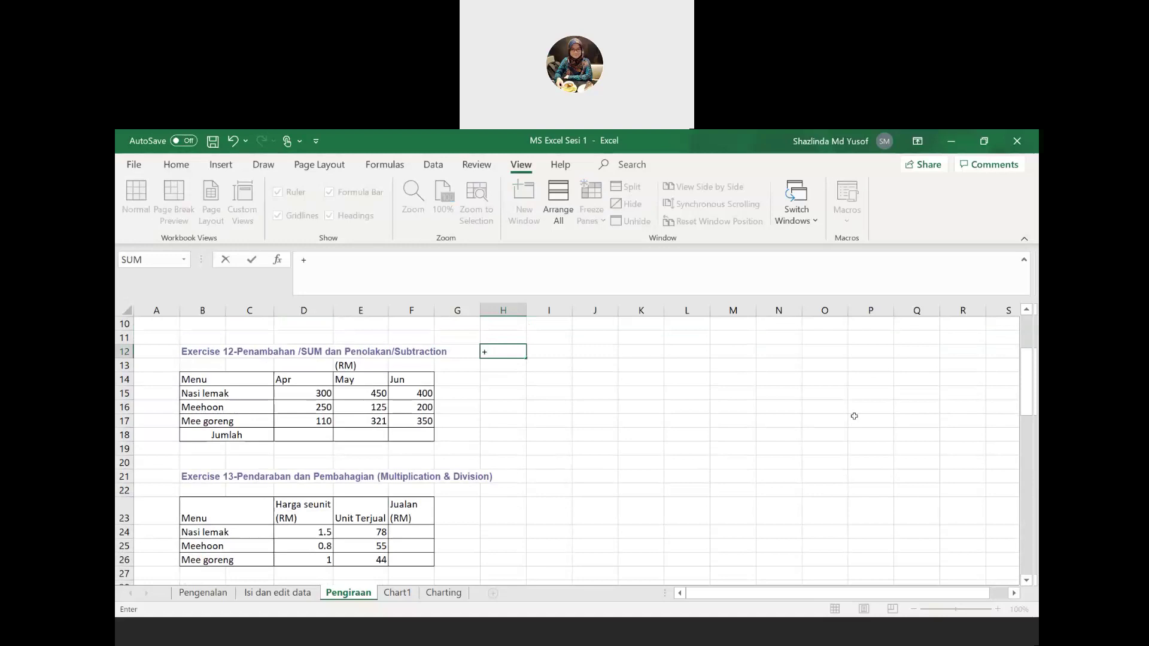
{"action": "key", "text": "BackSpace"}
{"action": "type", "text": "+"}
{"action": "left_click", "coordinate": [594, 420]}
{"action": "left_click", "coordinate": [542, 350]}
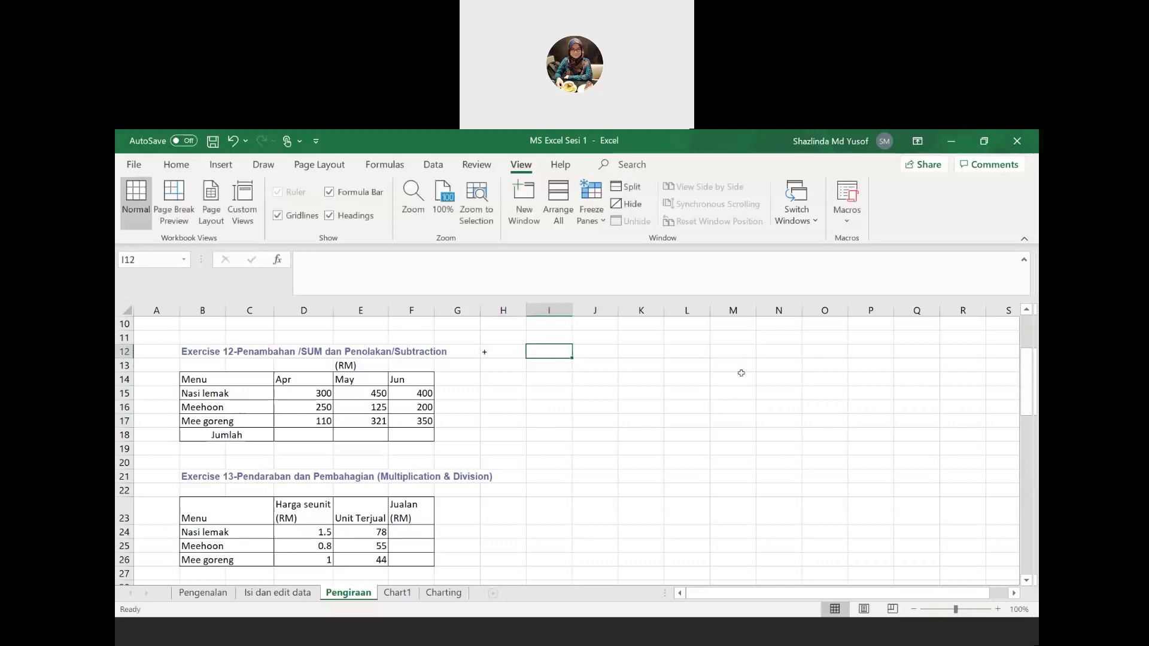
{"action": "type", "text": "'+"}
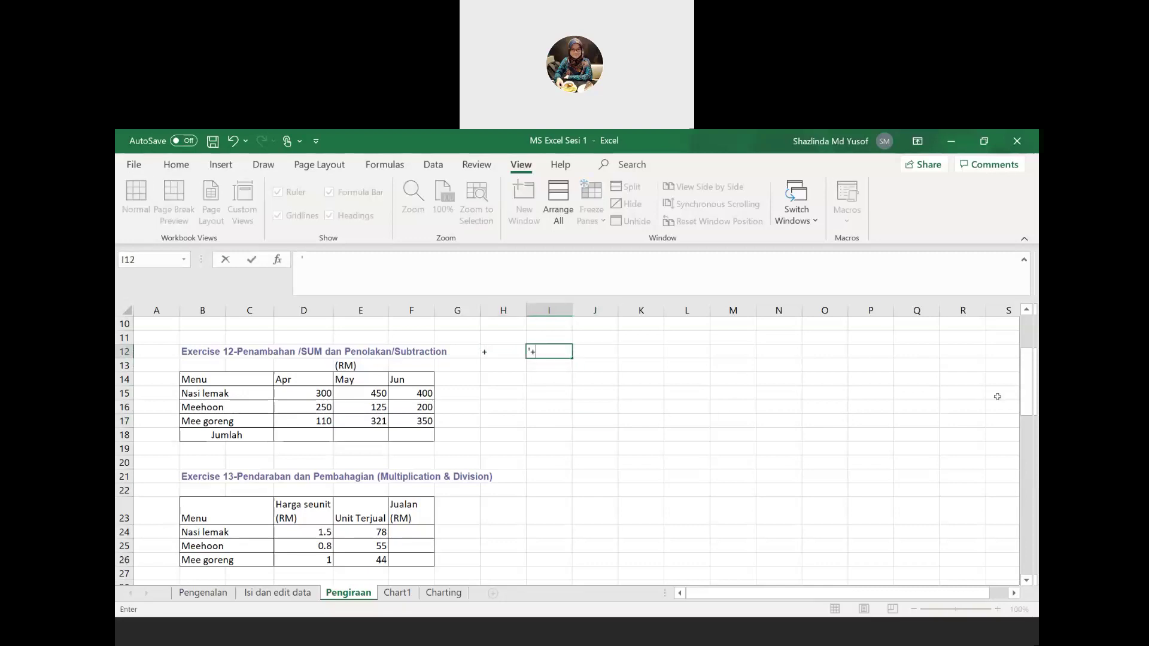
{"action": "key", "text": "BackSpace"}
{"action": "type", "text": "-"}
{"action": "key", "text": "Return"}
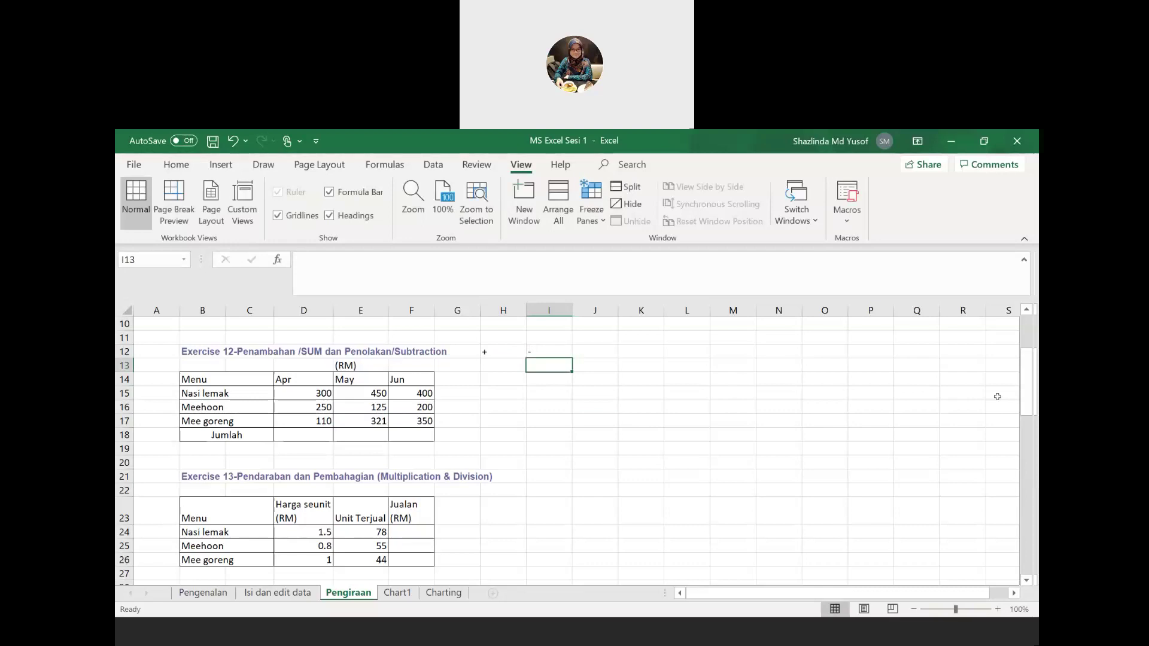
{"action": "left_click", "coordinate": [292, 436]}
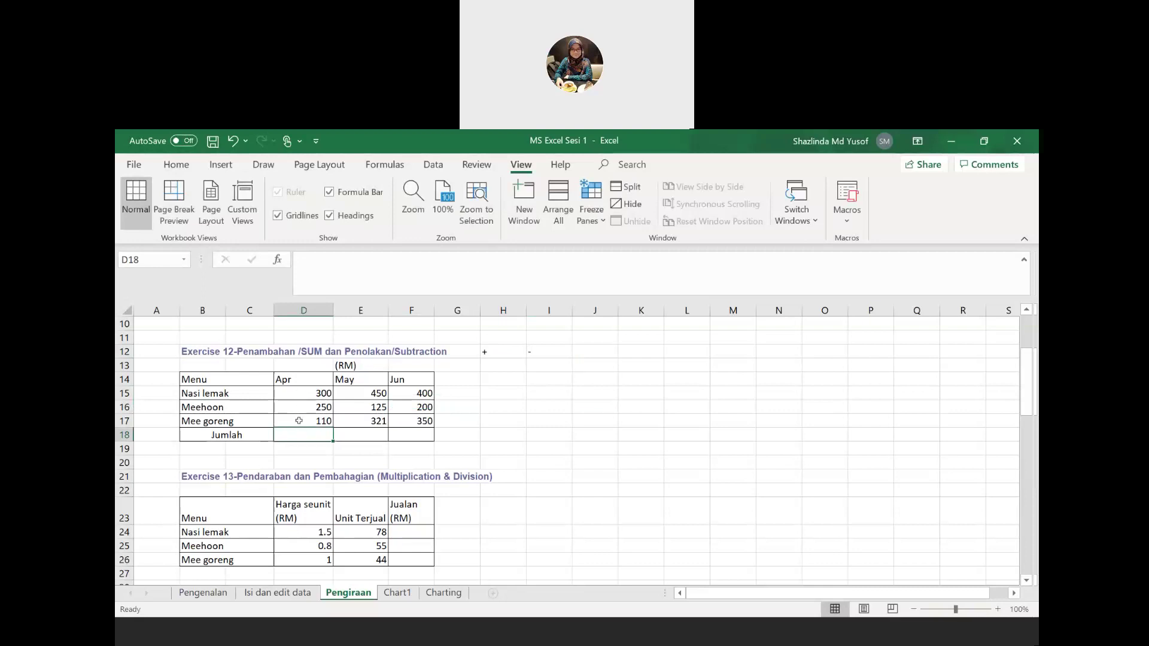
AutoSum the Apr values 300, 250 and 110 into D18 as =SUM(D15:D17), giving 660
{"action": "left_click", "coordinate": [294, 393]}
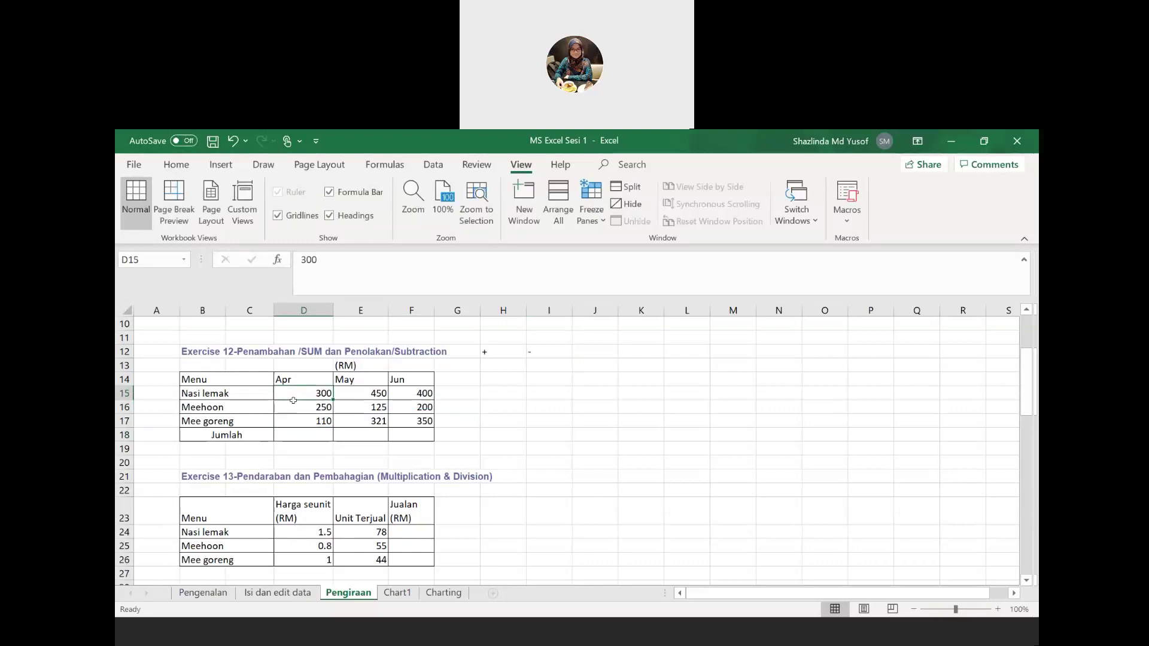
{"action": "left_click", "coordinate": [293, 407]}
{"action": "left_click", "coordinate": [295, 420]}
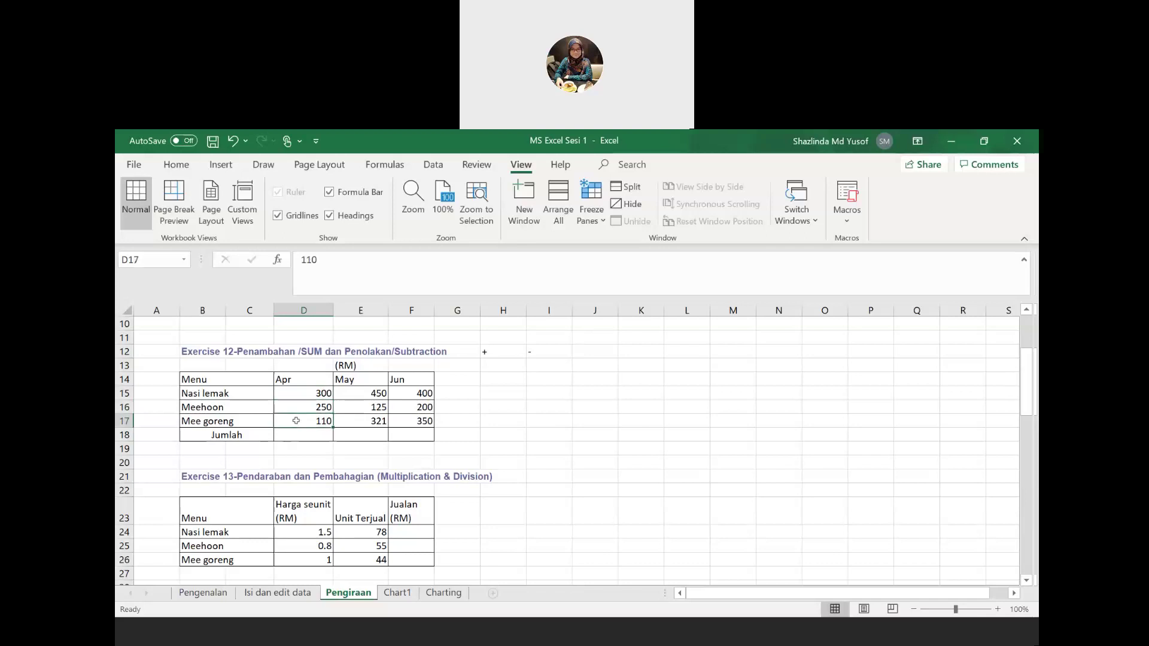
{"action": "left_click", "coordinate": [299, 434]}
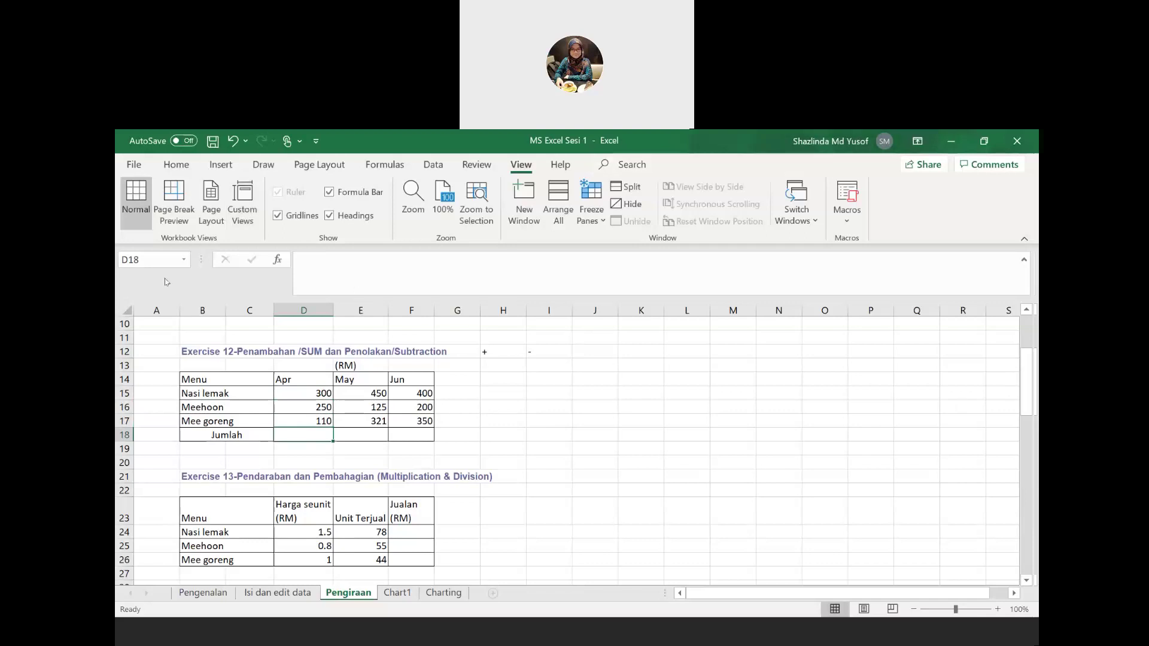
{"action": "left_click", "coordinate": [176, 166]}
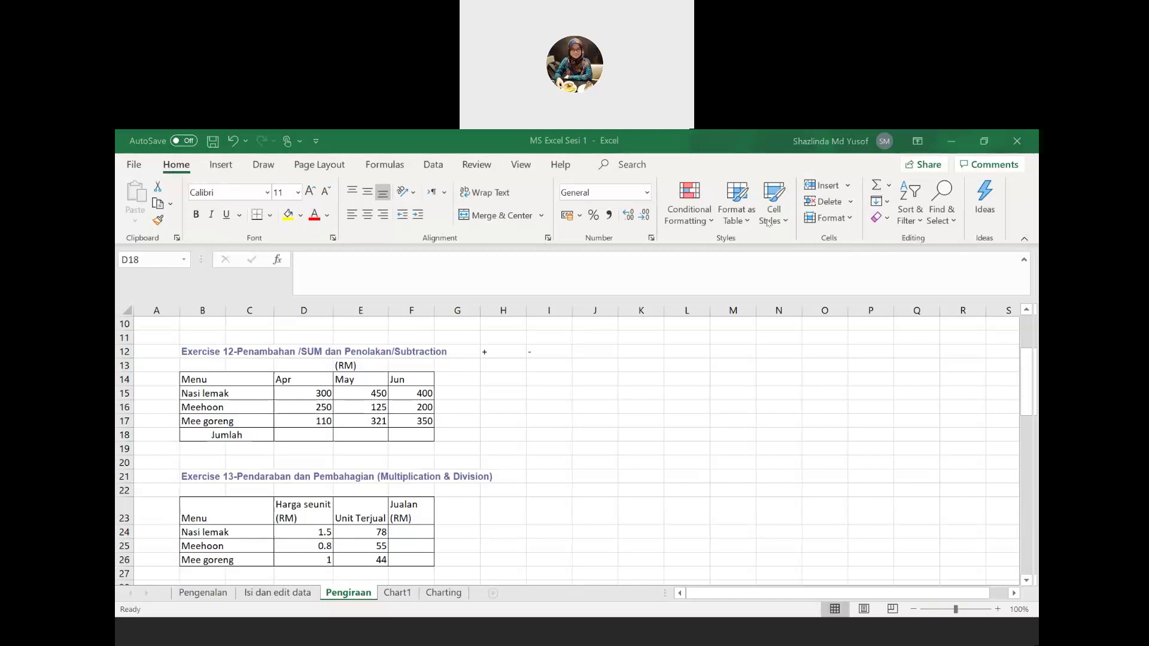
{"action": "left_click", "coordinate": [310, 437]}
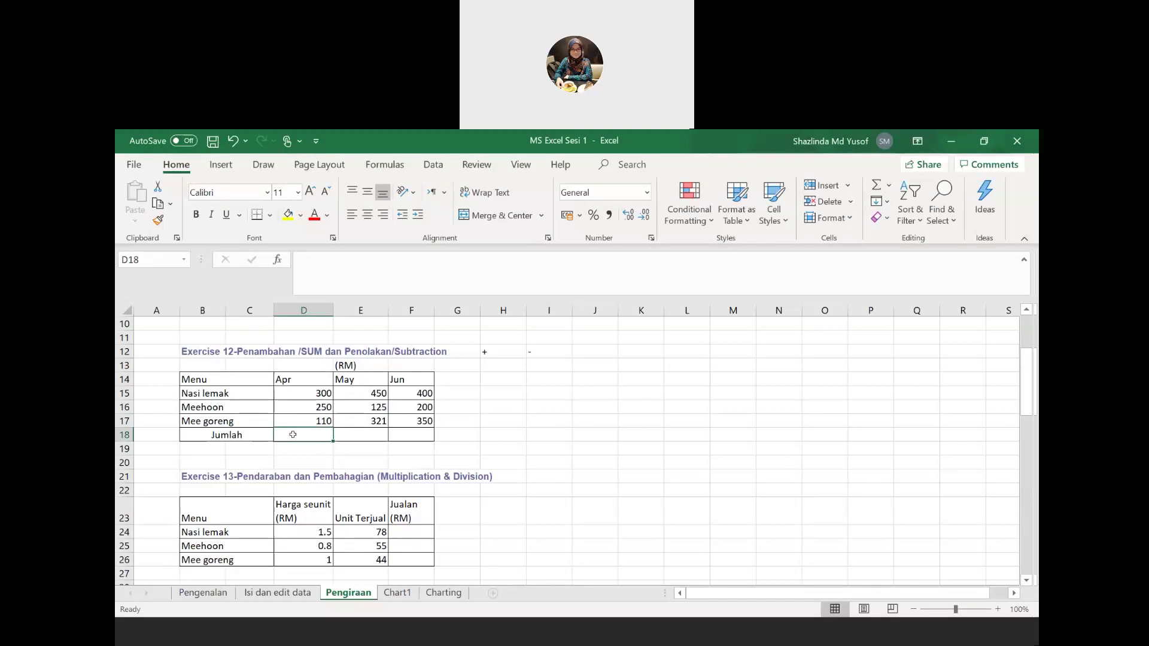
{"action": "left_click", "coordinate": [874, 186]}
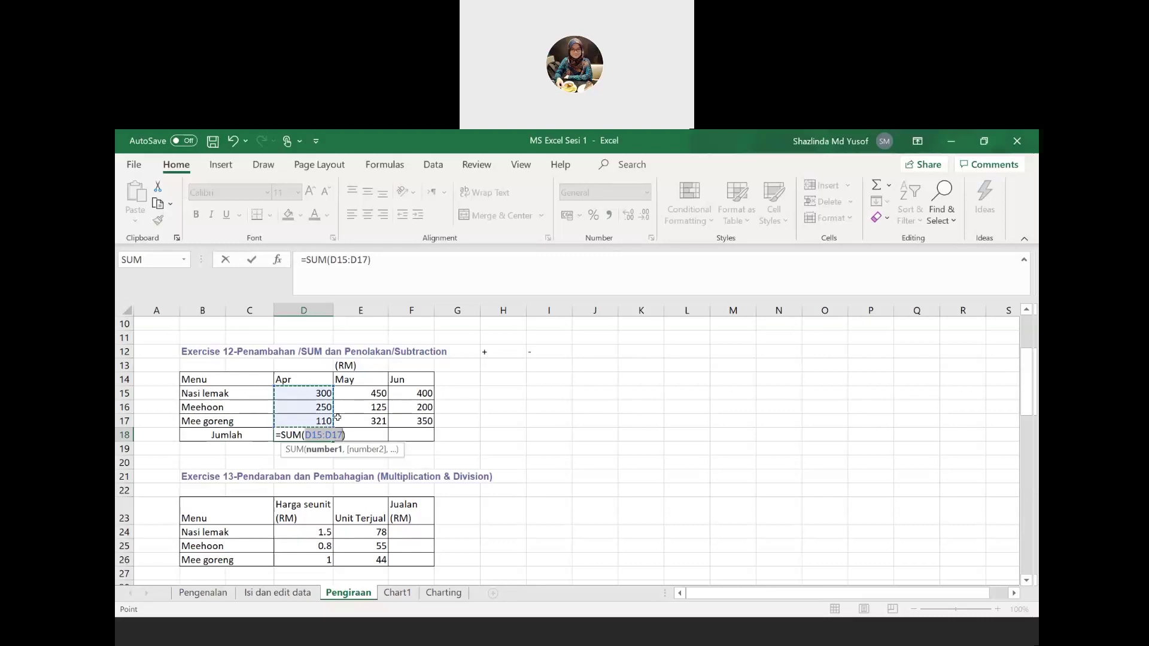
{"action": "key", "text": "Return"}
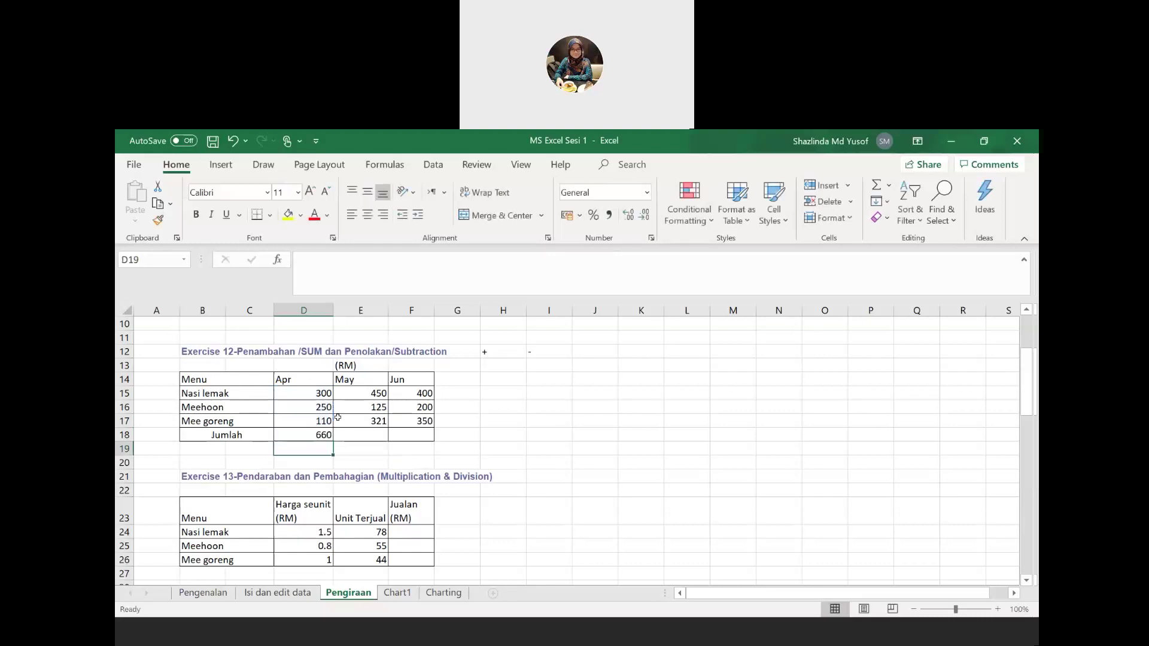
{"action": "left_click", "coordinate": [303, 435]}
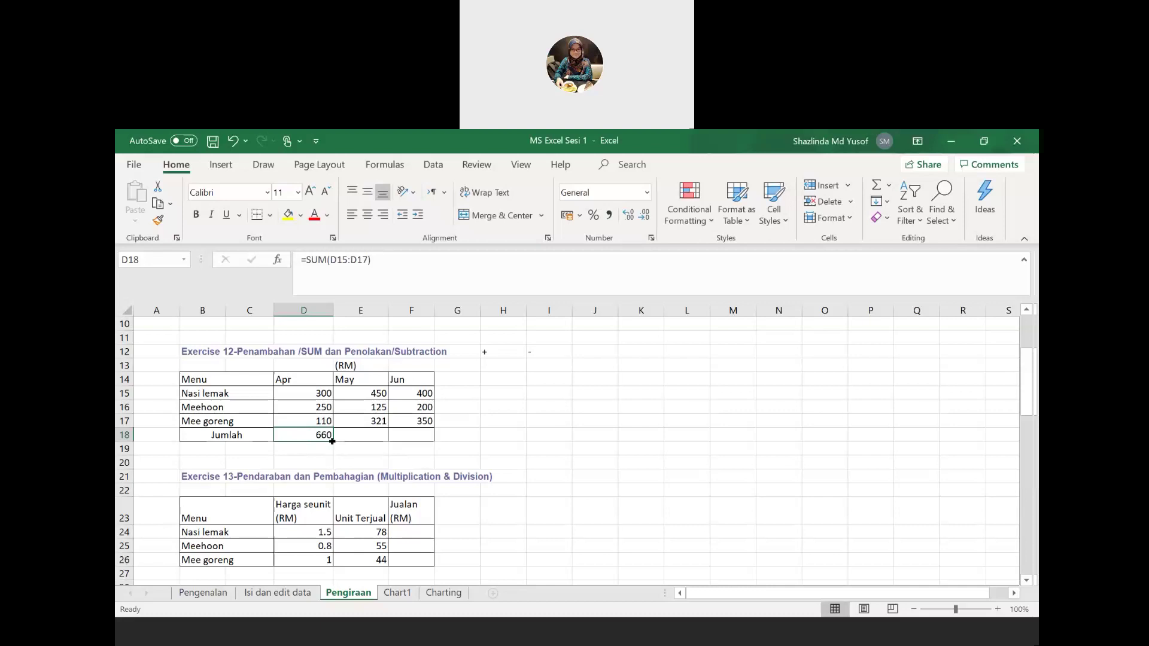
Fill the SUM formula from D18 across to F18 so May and Jun total 896 and 950
{"action": "left_click_drag", "start_coordinate": [332, 441], "coordinate": [442, 439]}
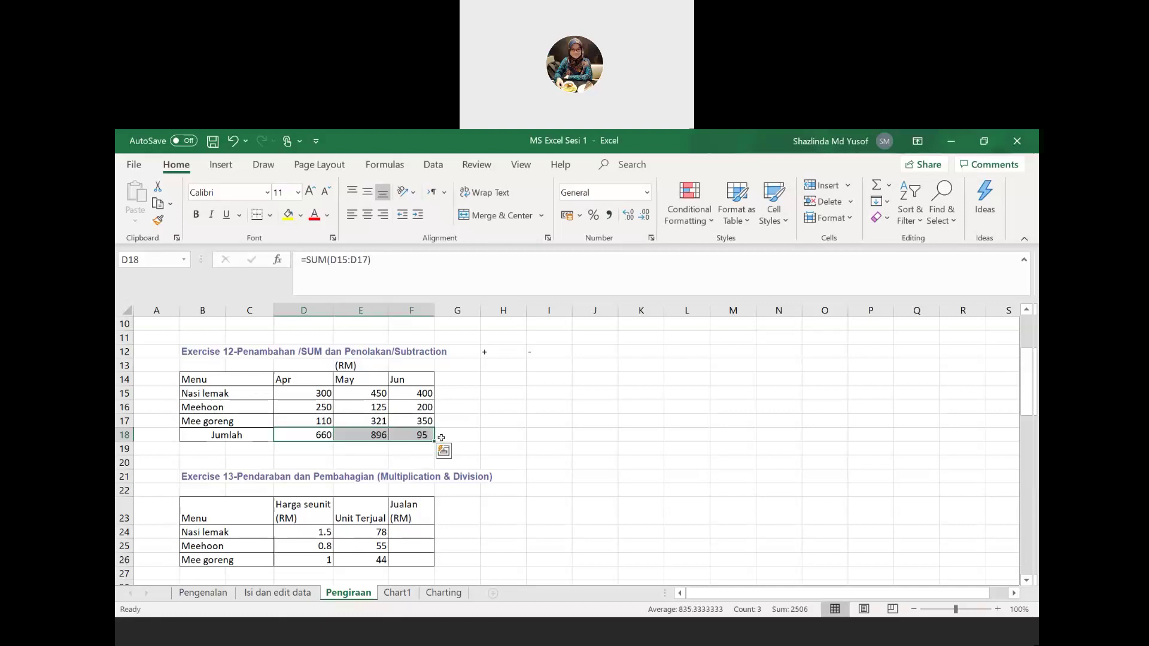
{"action": "left_click", "coordinate": [457, 432]}
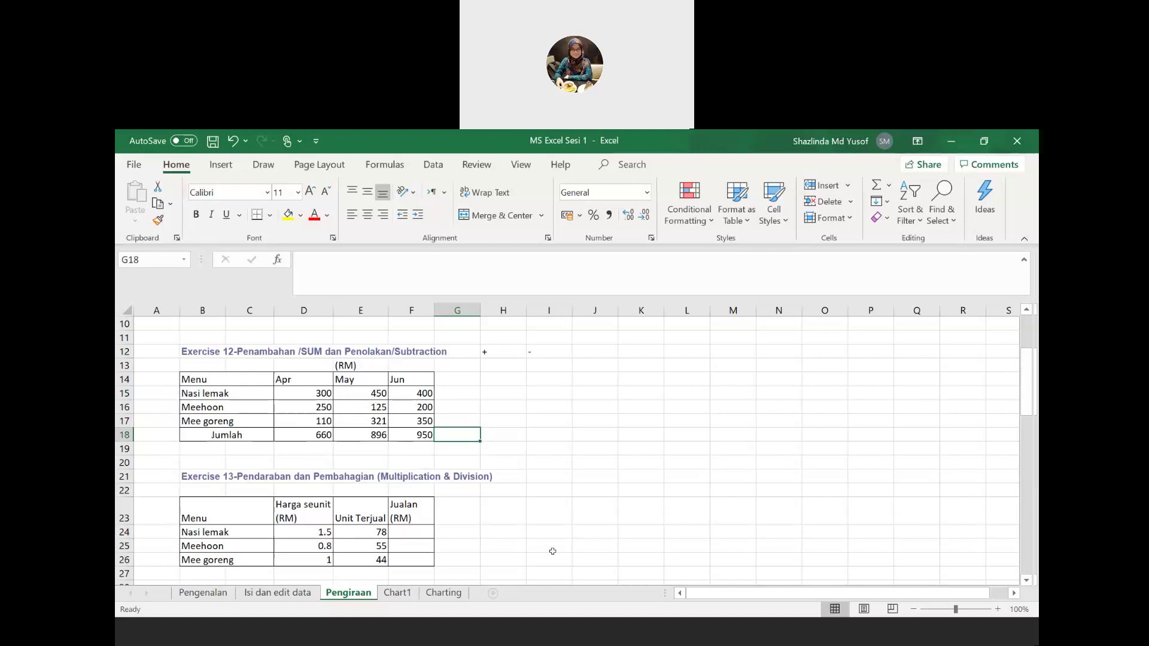
Enter the symbols * in I21 and / in J21 beside the Exercise 13 heading
{"action": "scroll", "coordinate": [519, 515], "scroll_direction": "down", "scroll_amount": 1}
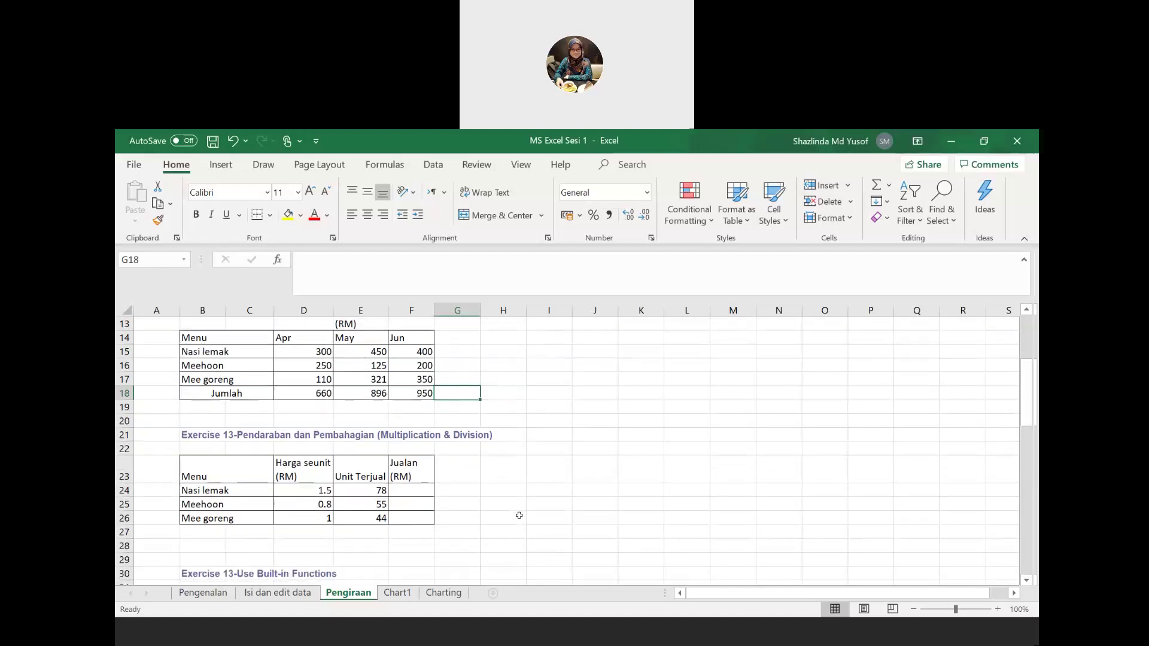
{"action": "scroll", "coordinate": [518, 515], "scroll_direction": "down", "scroll_amount": 1}
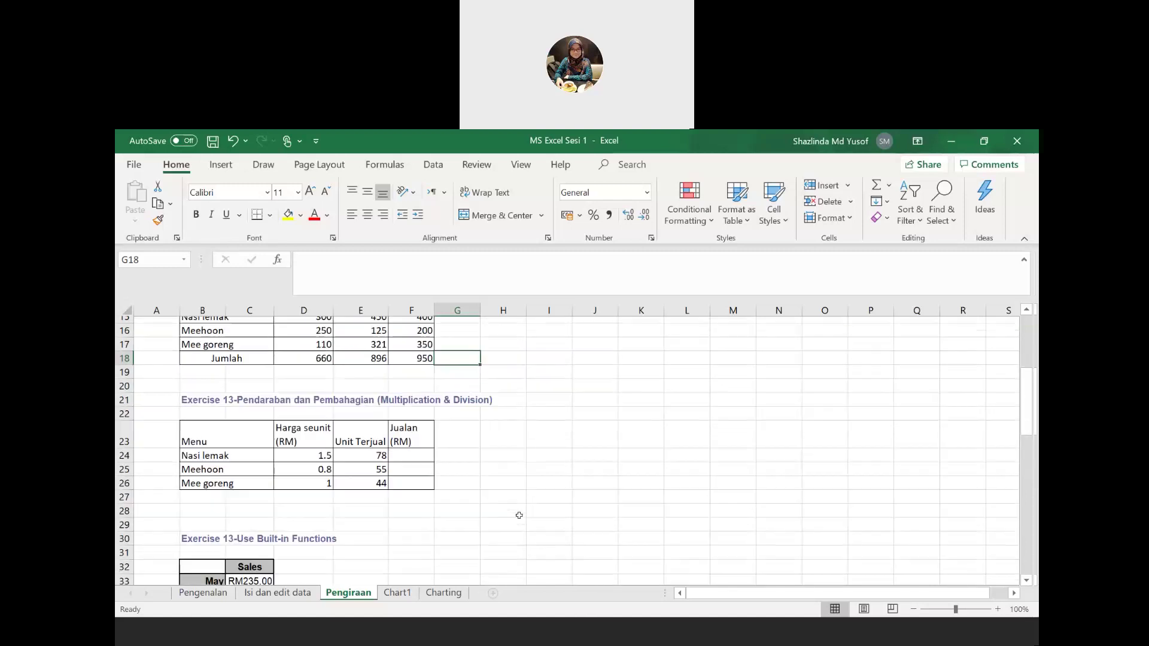
{"action": "left_click", "coordinate": [545, 392]}
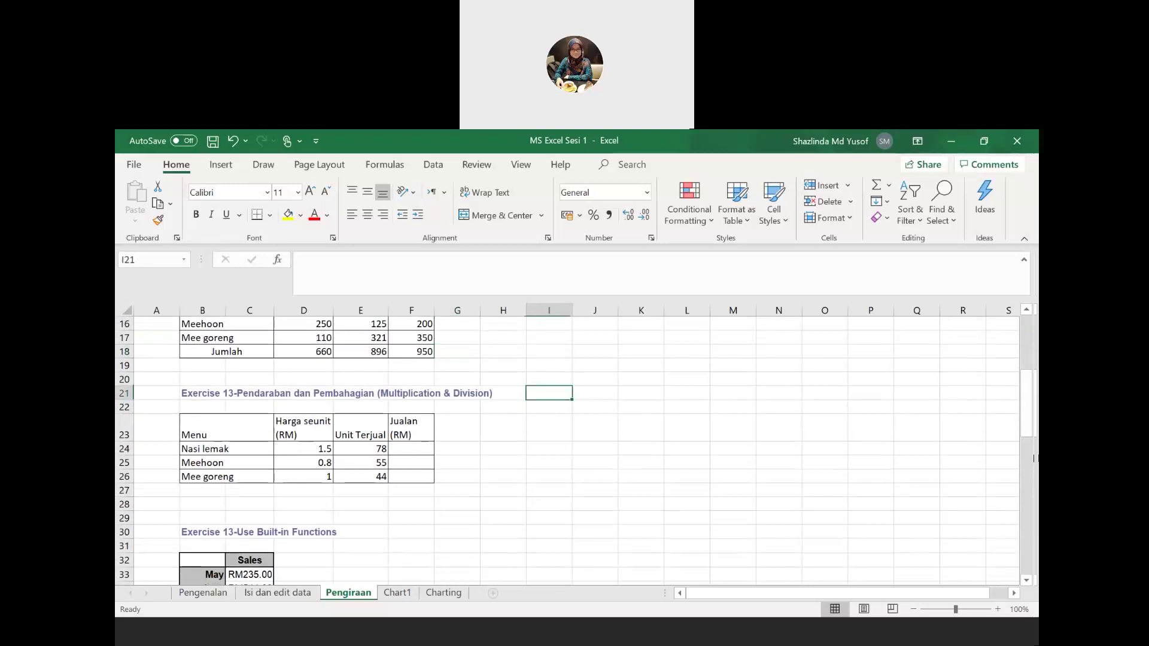
{"action": "type", "text": "'"}
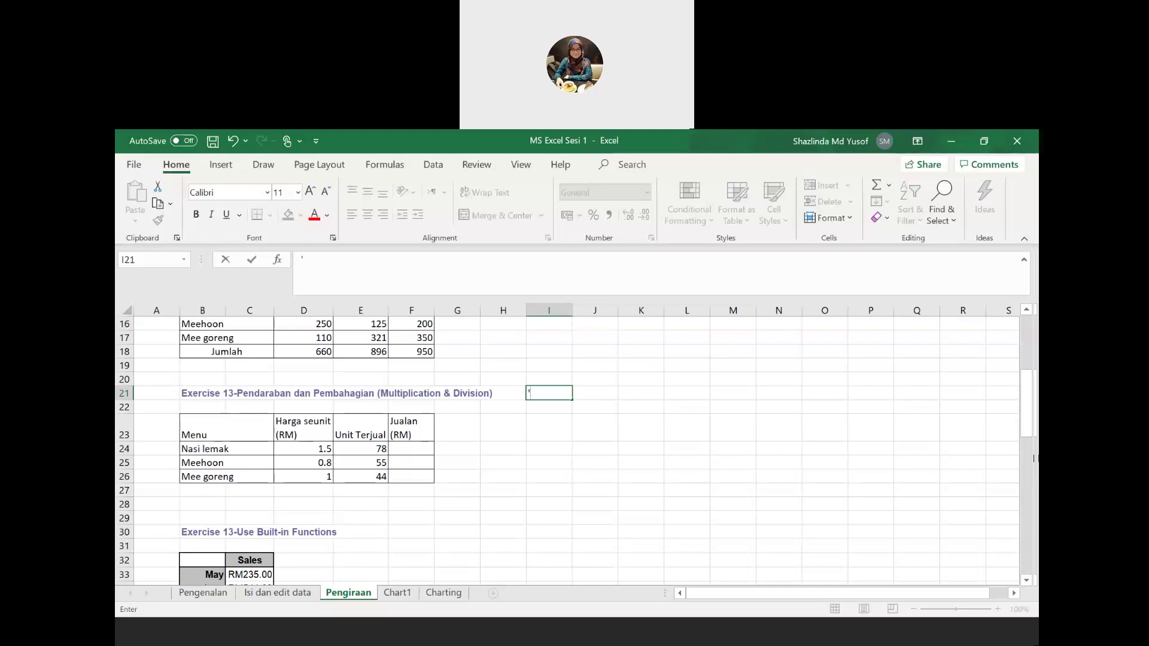
{"action": "type", "text": "*"}
{"action": "key", "text": "Return"}
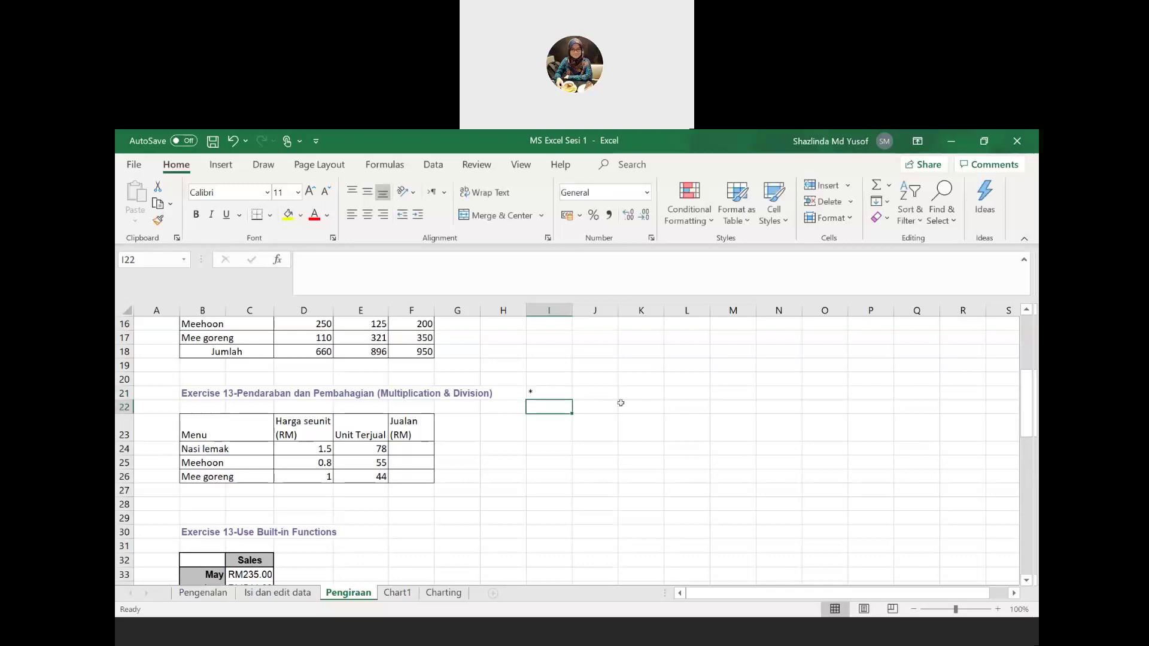
{"action": "left_click", "coordinate": [591, 391]}
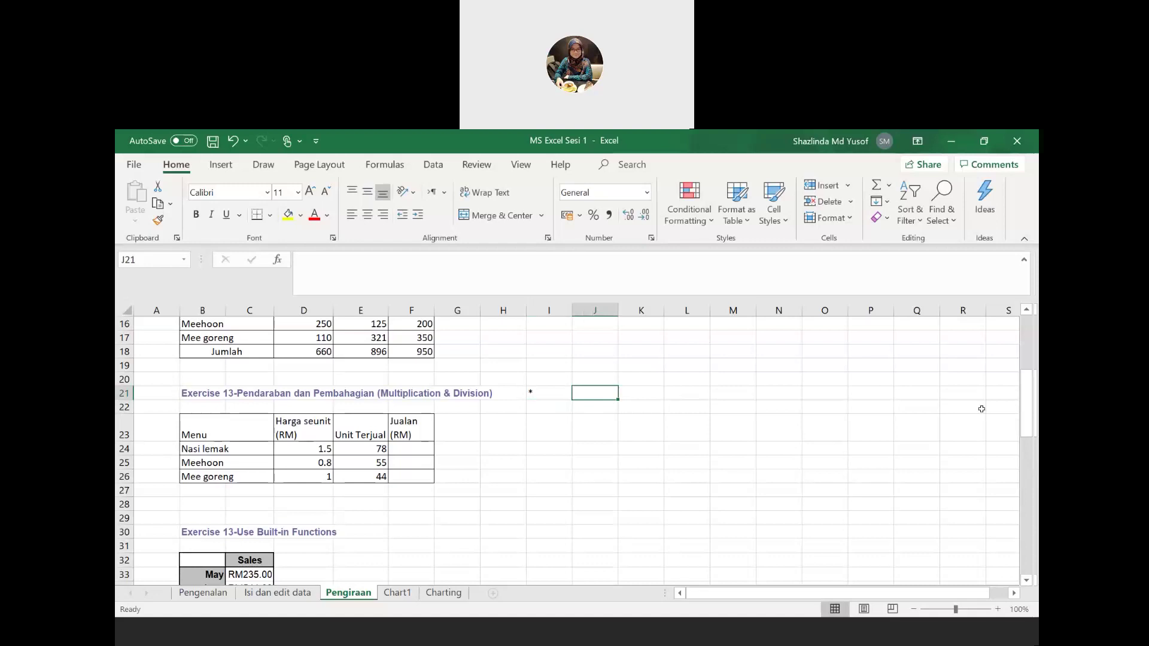
{"action": "type", "text": "'"}
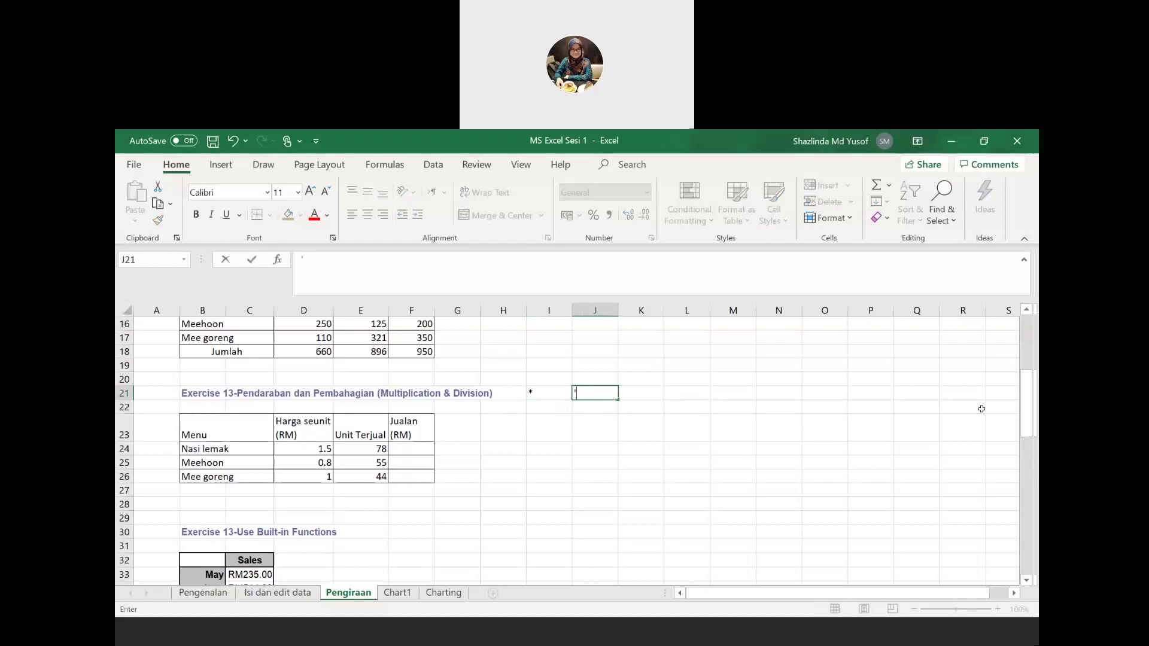
{"action": "type", "text": "/"}
{"action": "key", "text": "Return"}
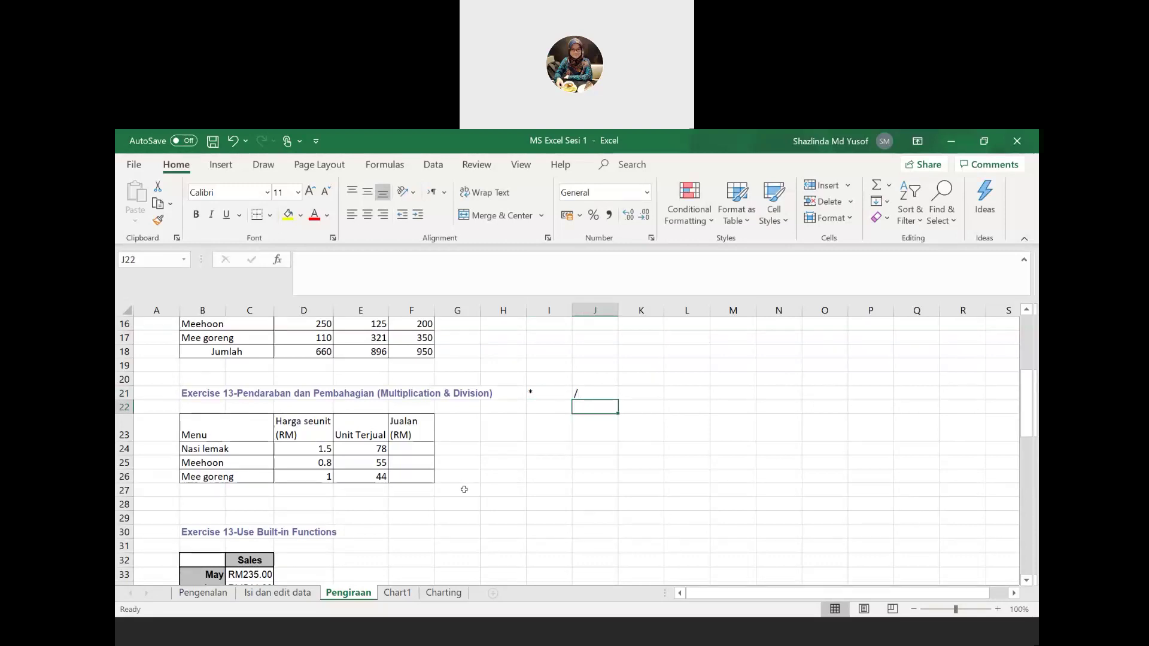
Enter =D24*E24 in F24 so Nasi lemak's Jualan shows 117
{"action": "scroll", "coordinate": [462, 489], "scroll_direction": "down", "scroll_amount": 1}
{"action": "scroll", "coordinate": [463, 489], "scroll_direction": "up", "scroll_amount": 1}
{"action": "left_click", "coordinate": [405, 448]}
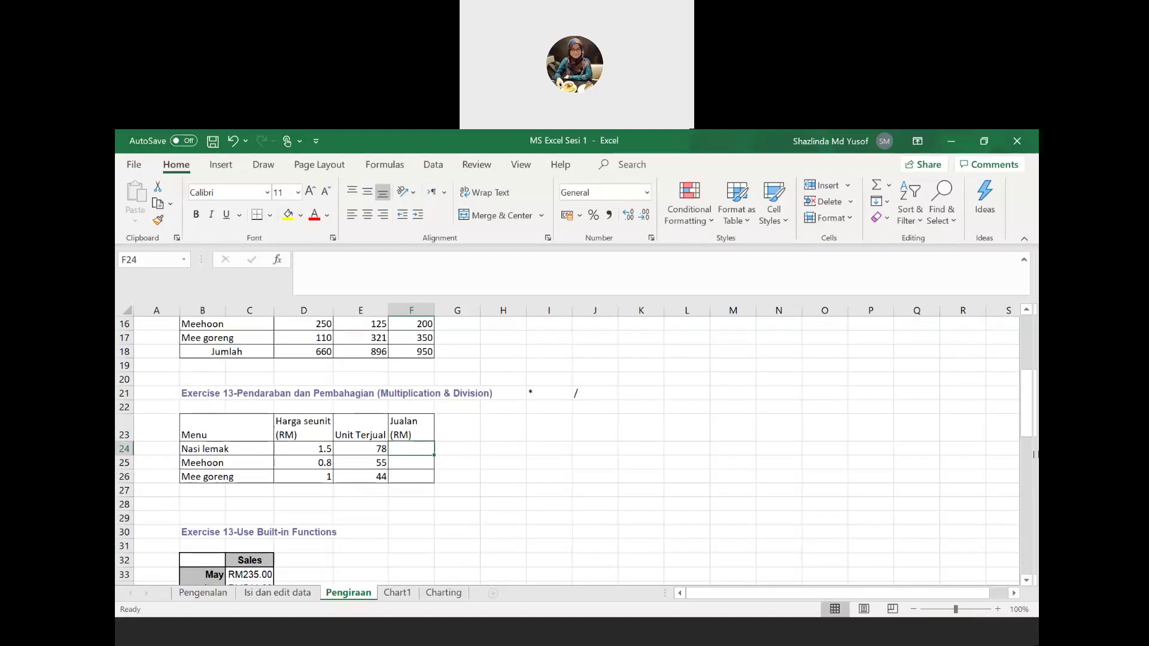
{"action": "type", "text": "="}
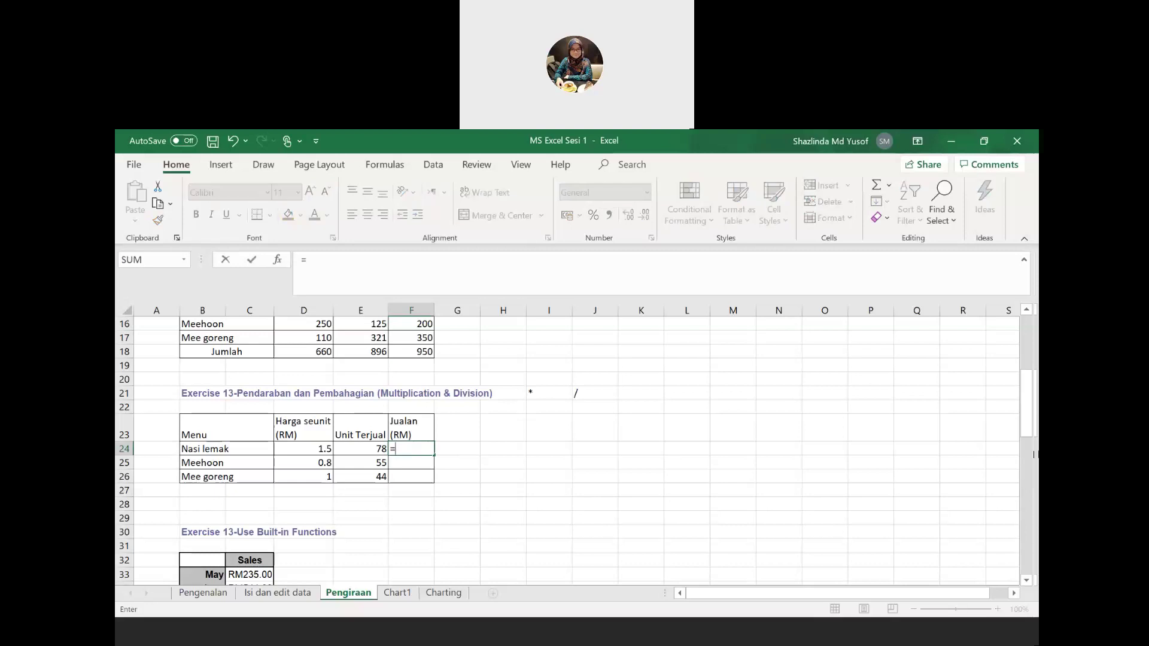
{"action": "left_click", "coordinate": [305, 448]}
{"action": "type", "text": "*"}
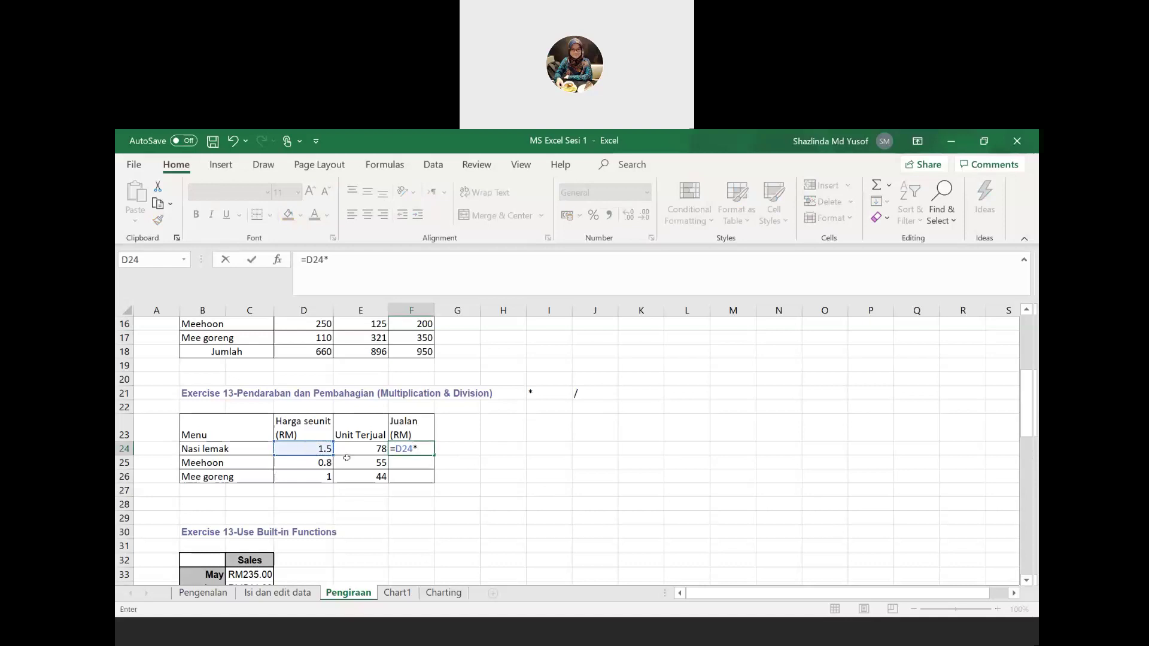
{"action": "left_click", "coordinate": [363, 447]}
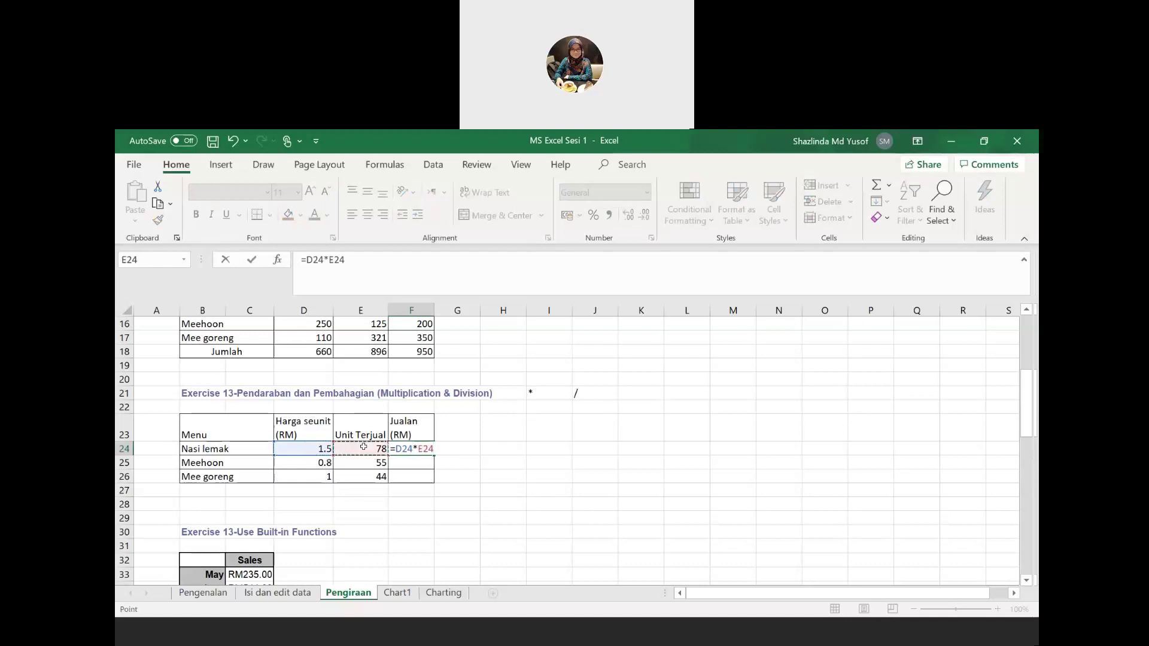
{"action": "key", "text": "Return"}
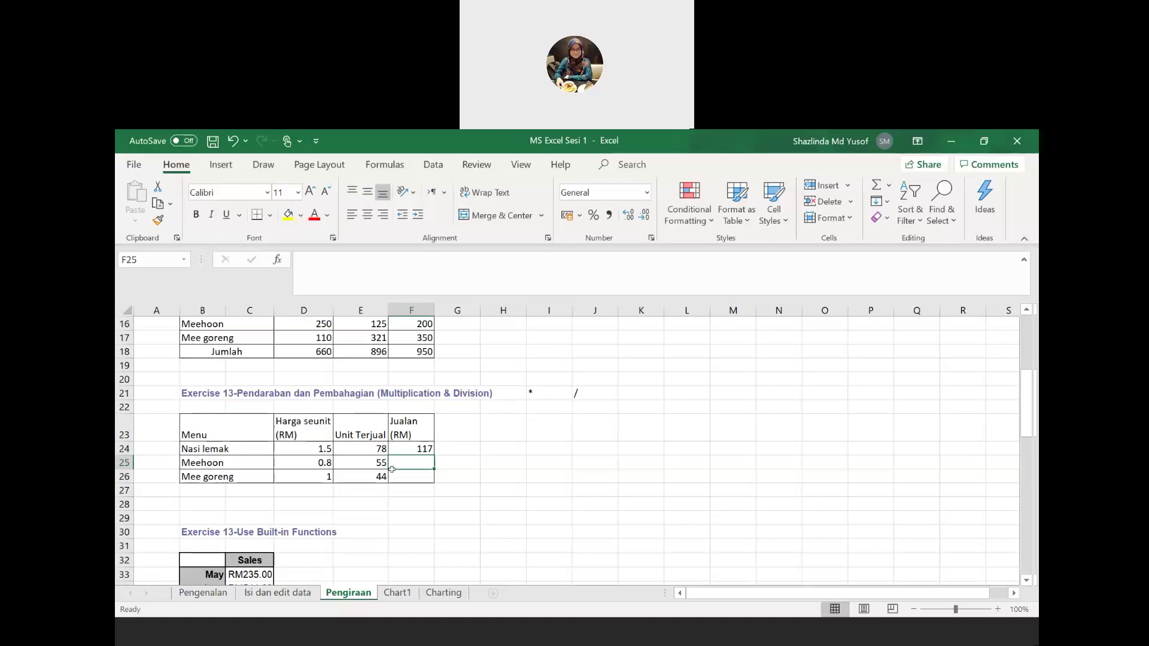
{"action": "left_click", "coordinate": [412, 448]}
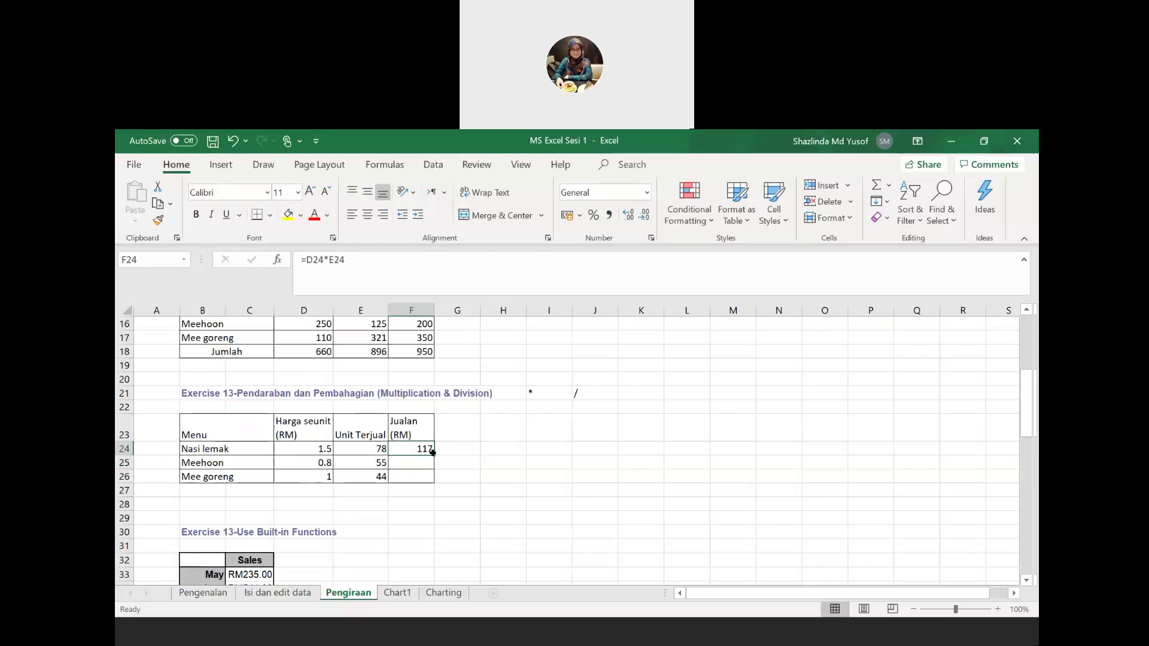
Fill the Jualan formula down into F25 and F26, both showing 44, and check them
{"action": "double_click", "coordinate": [432, 453]}
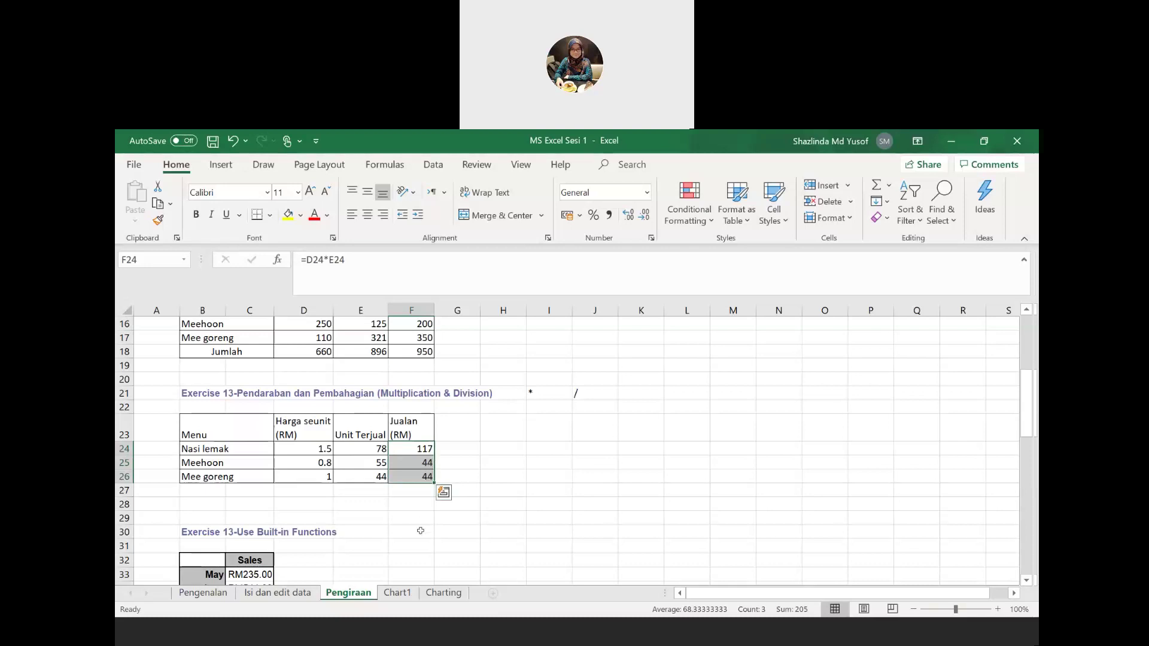
{"action": "left_click", "coordinate": [233, 142]}
{"action": "double_click", "coordinate": [433, 455]}
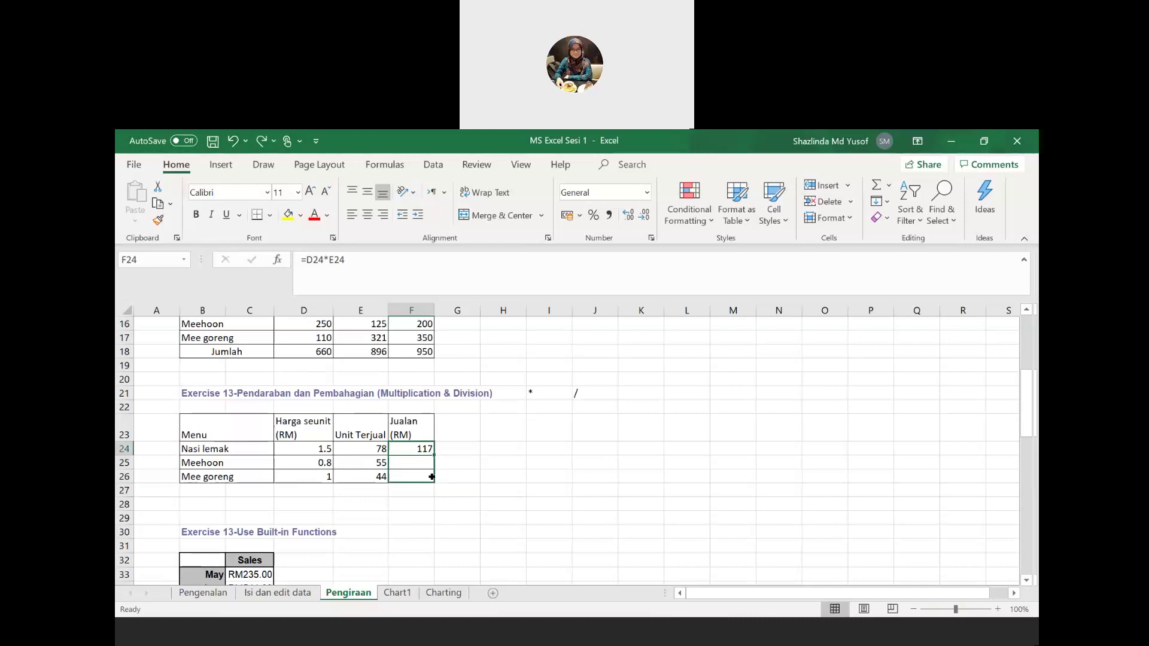
{"action": "left_click", "coordinate": [495, 478]}
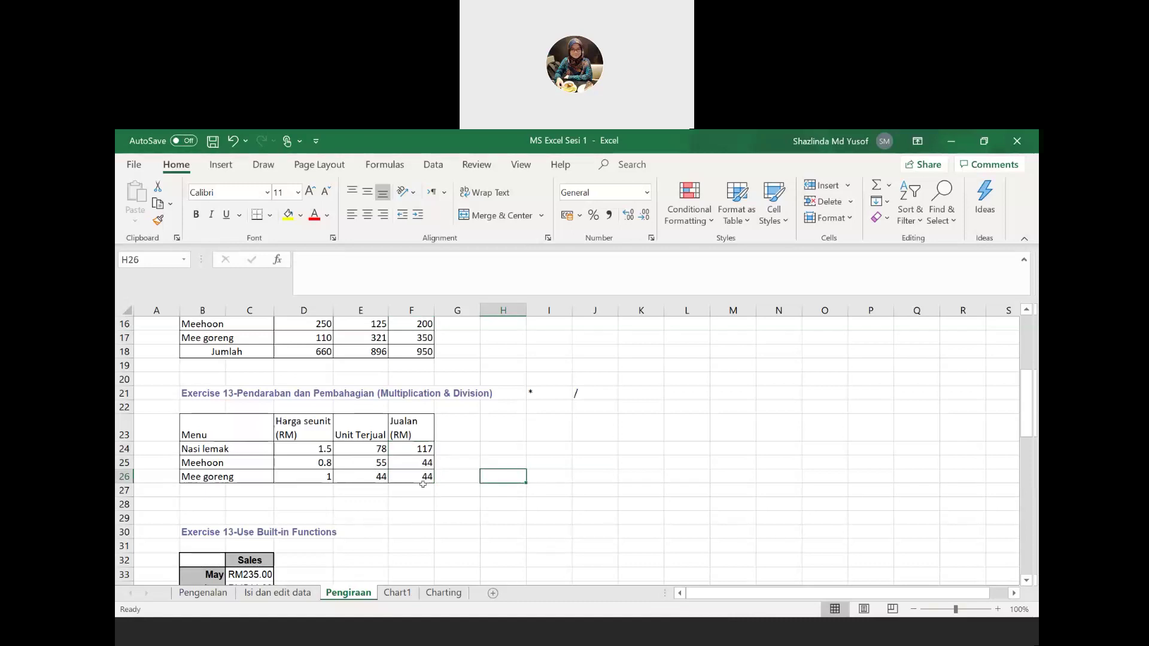
{"action": "left_click", "coordinate": [422, 479]}
{"action": "left_click", "coordinate": [421, 458]}
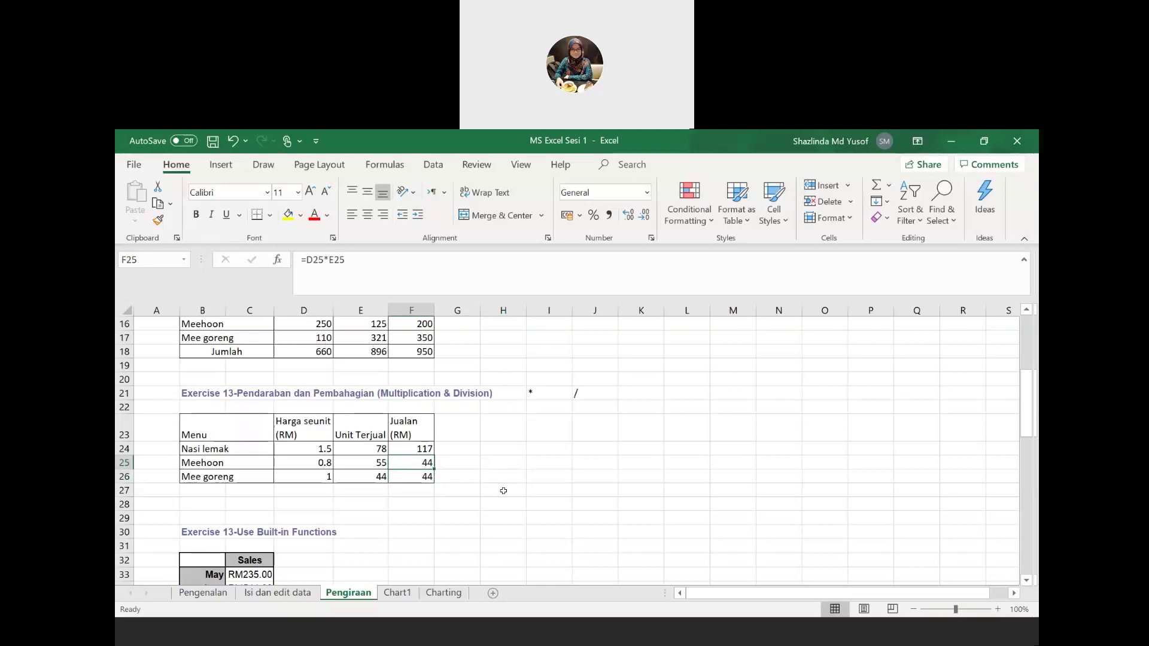
Total the May–August sales in C38 with =SUM(C33:C36), giving 2,218
{"action": "scroll", "coordinate": [503, 490], "scroll_direction": "down", "scroll_amount": 1}
{"action": "scroll", "coordinate": [503, 491], "scroll_direction": "down", "scroll_amount": 1}
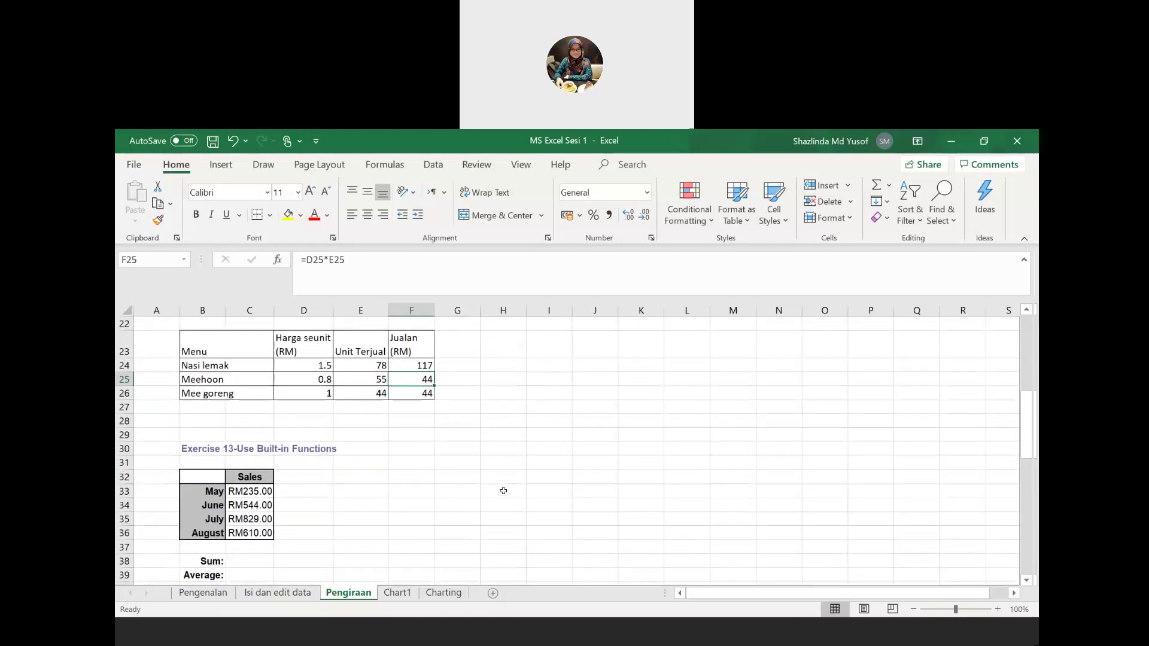
{"action": "scroll", "coordinate": [504, 491], "scroll_direction": "down", "scroll_amount": 1}
{"action": "scroll", "coordinate": [503, 491], "scroll_direction": "down", "scroll_amount": 1}
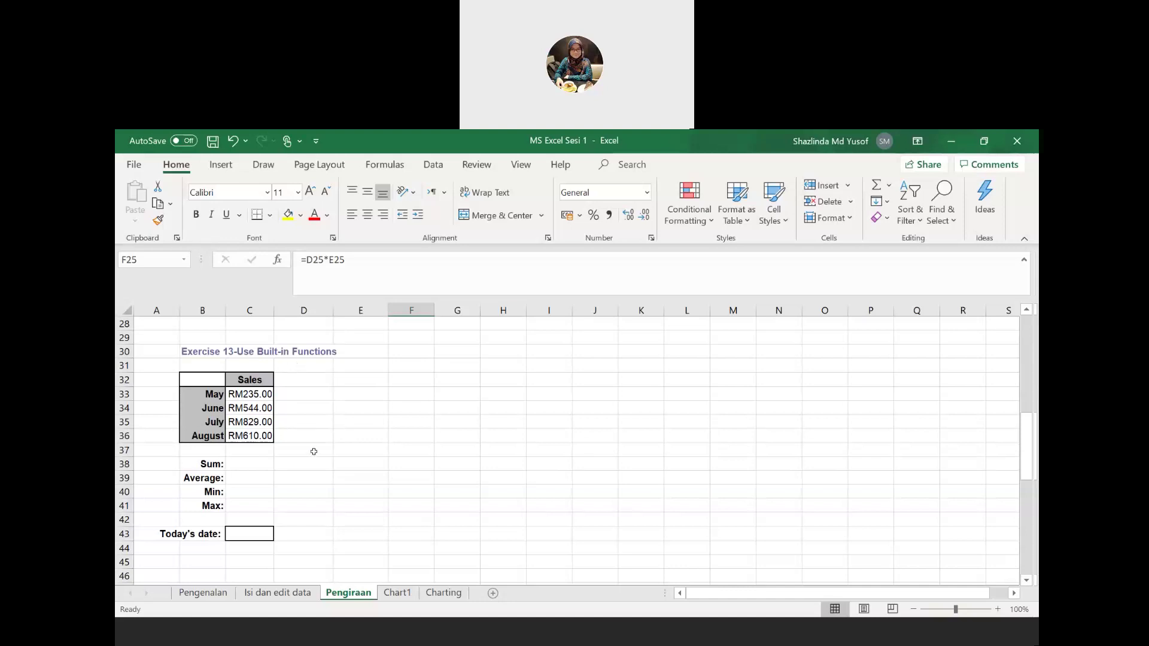
{"action": "left_click", "coordinate": [250, 468]}
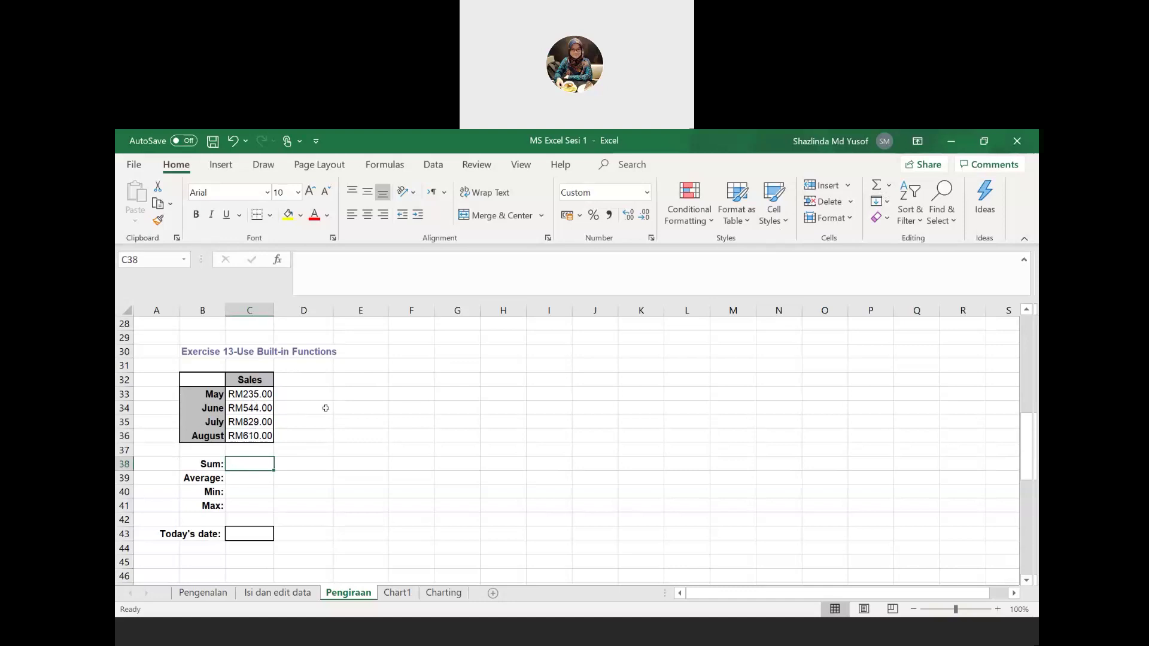
{"action": "left_click", "coordinate": [876, 187]}
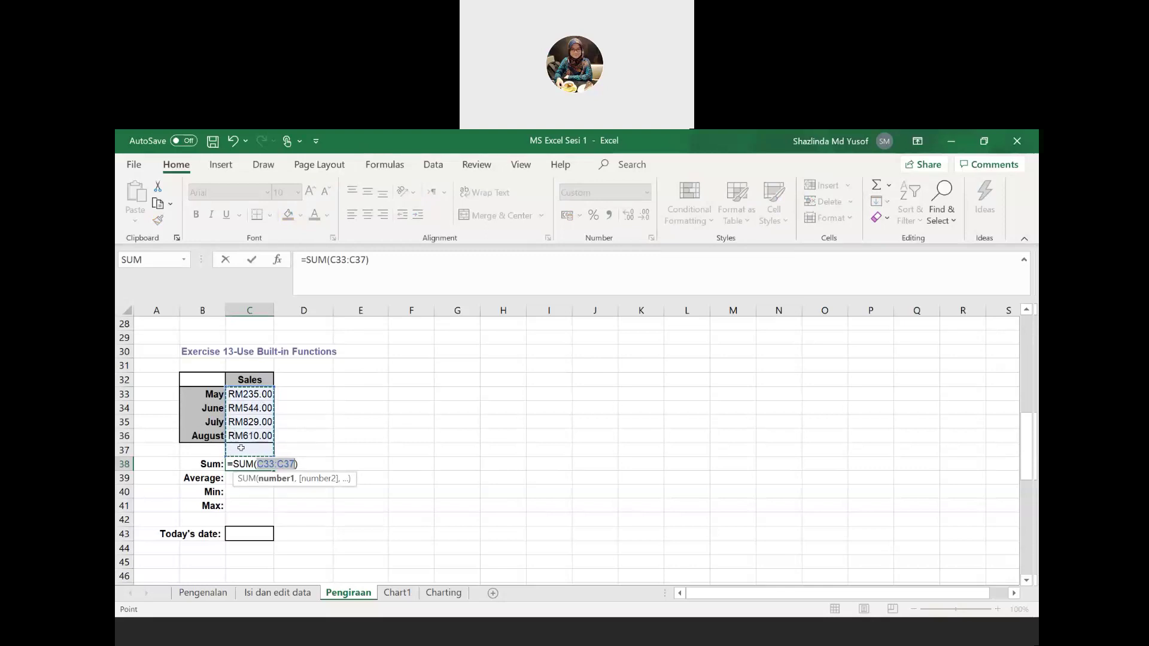
{"action": "left_click_drag", "start_coordinate": [222, 450], "coordinate": [220, 439]}
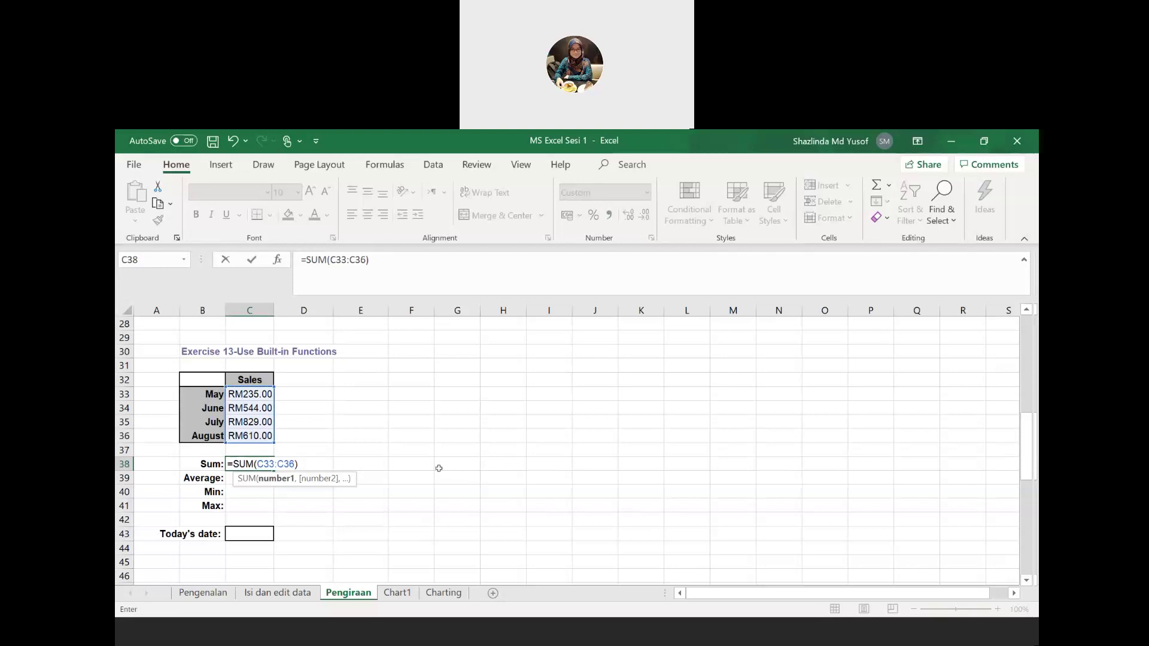
{"action": "key", "text": "Return"}
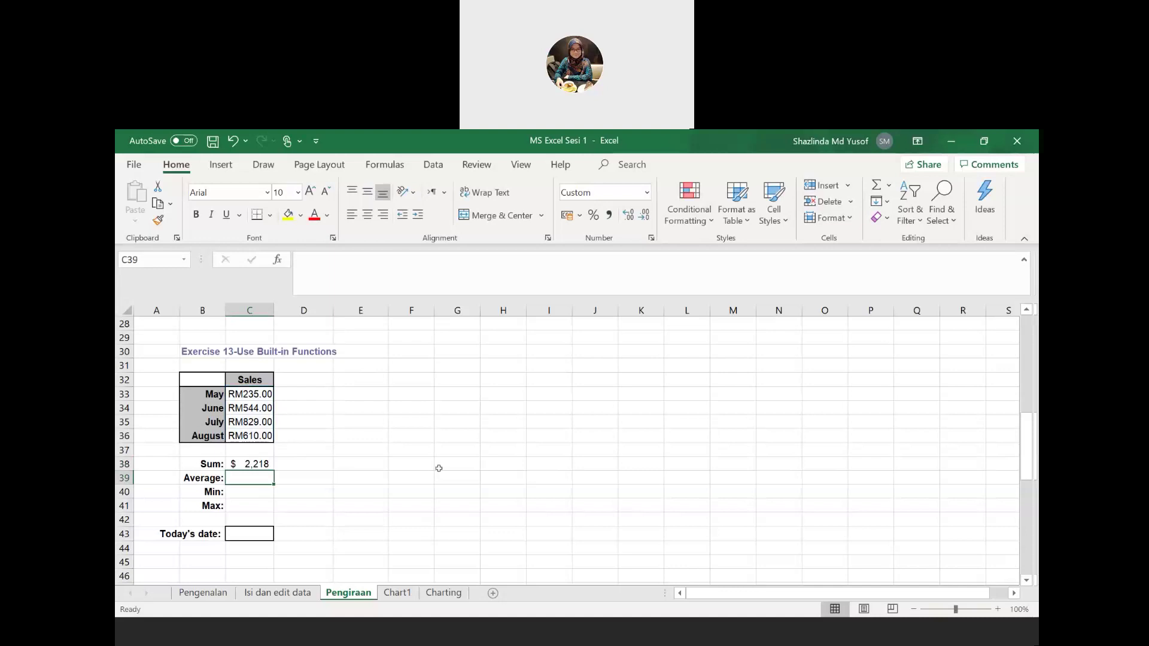
{"action": "type", "text": "="}
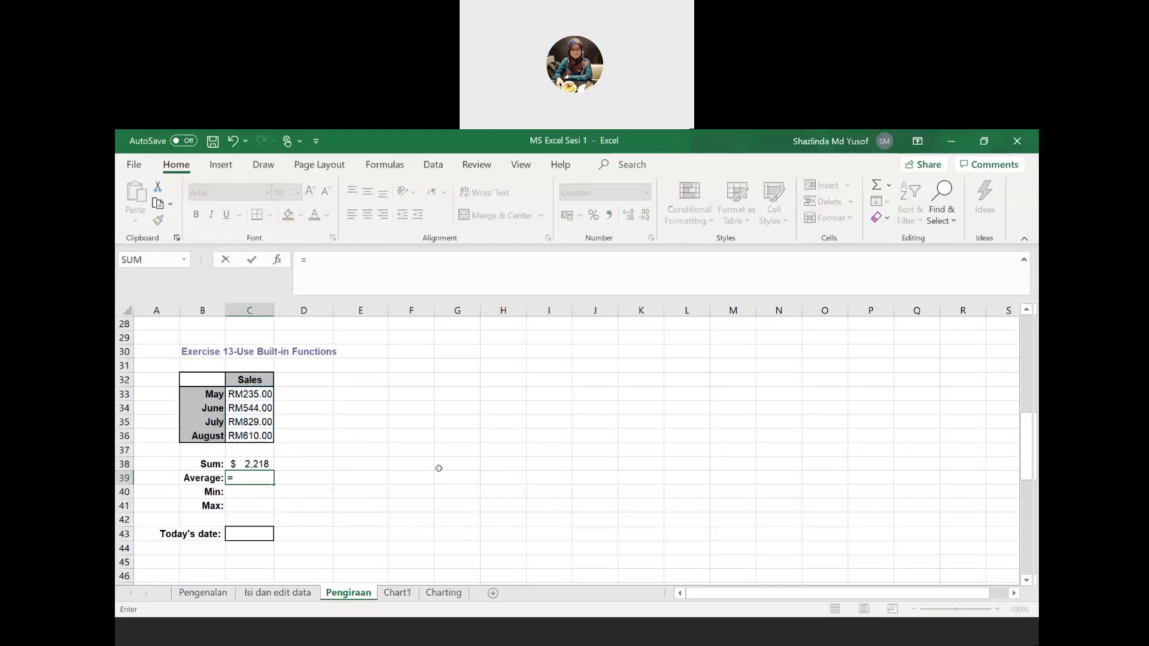
Enter =AVERAGE(C33:C36) in C39, showing $ 554.50
{"action": "type", "text": "av"}
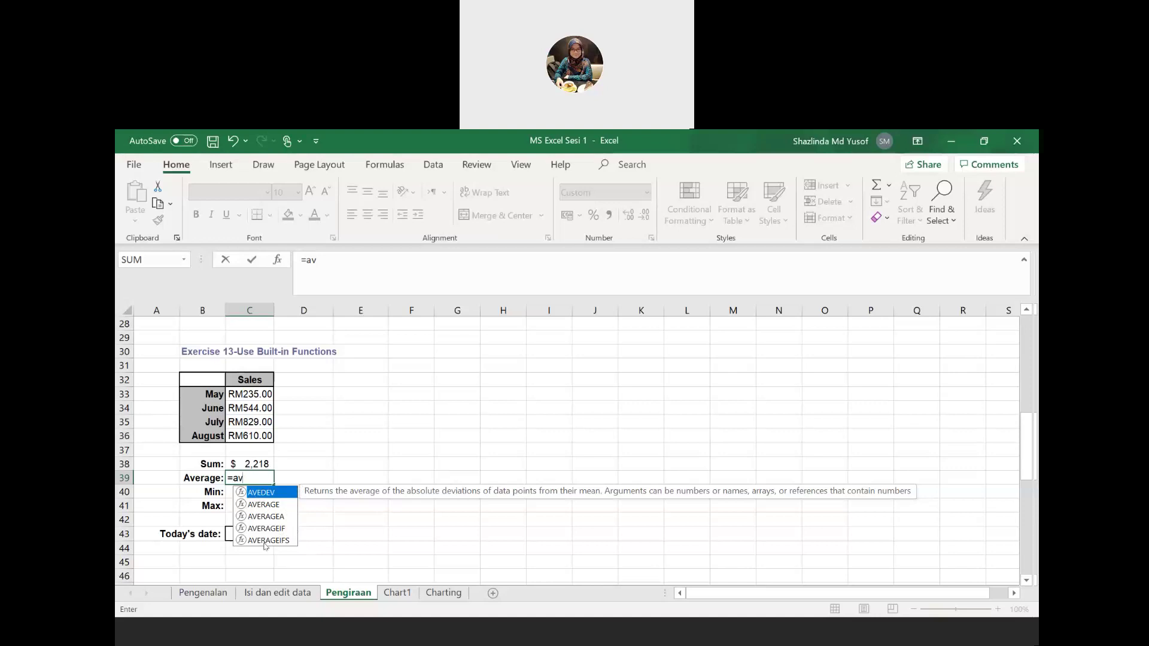
{"action": "left_click", "coordinate": [273, 506]}
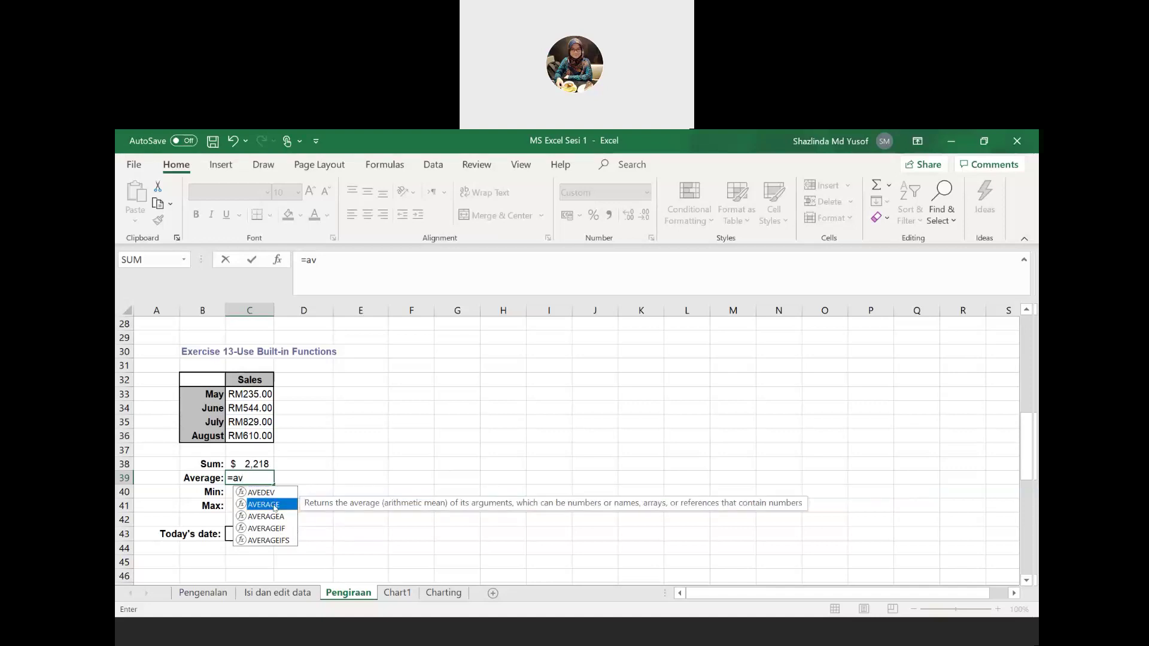
{"action": "double_click", "coordinate": [274, 505]}
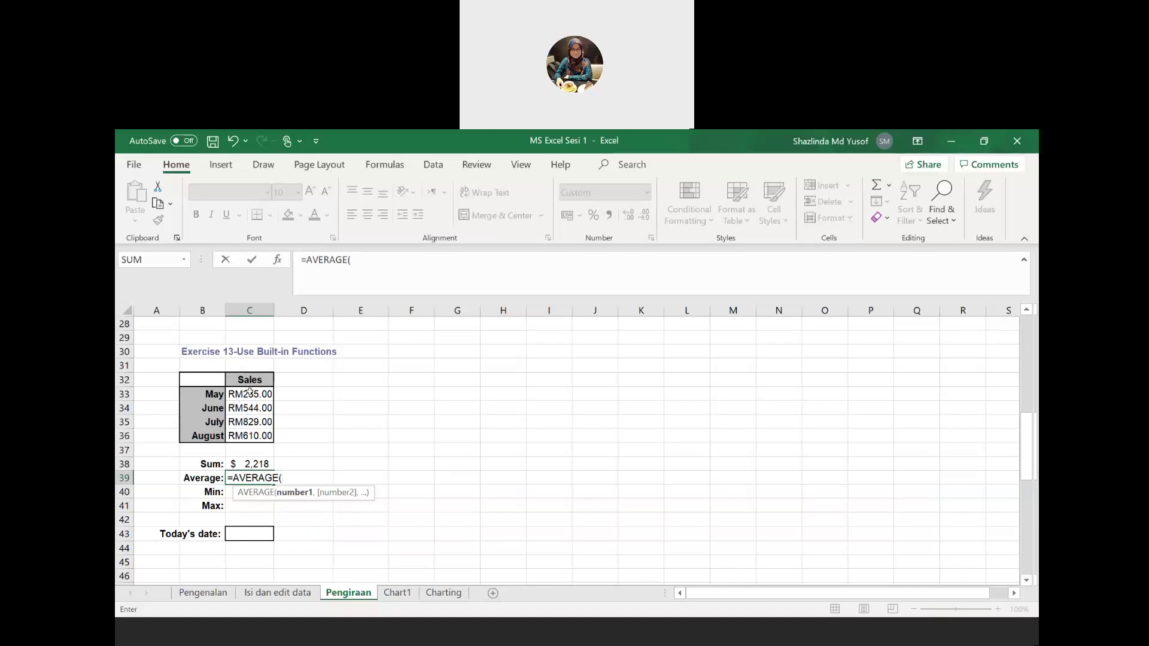
{"action": "left_click_drag", "start_coordinate": [243, 399], "coordinate": [253, 436]}
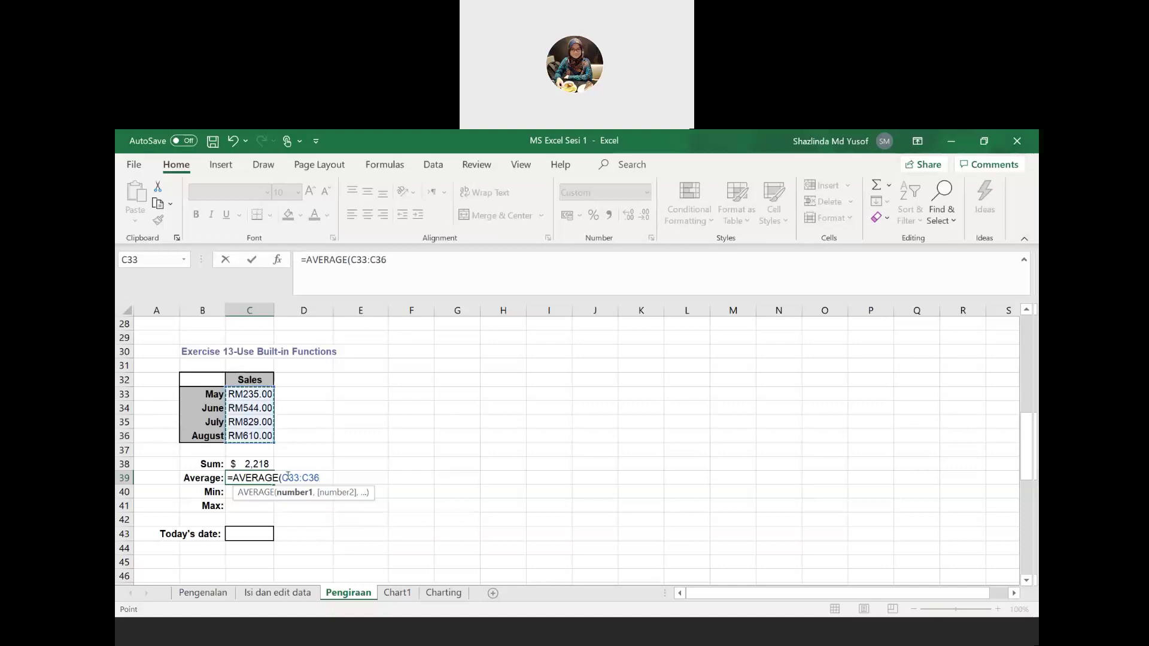
{"action": "type", "text": ")"}
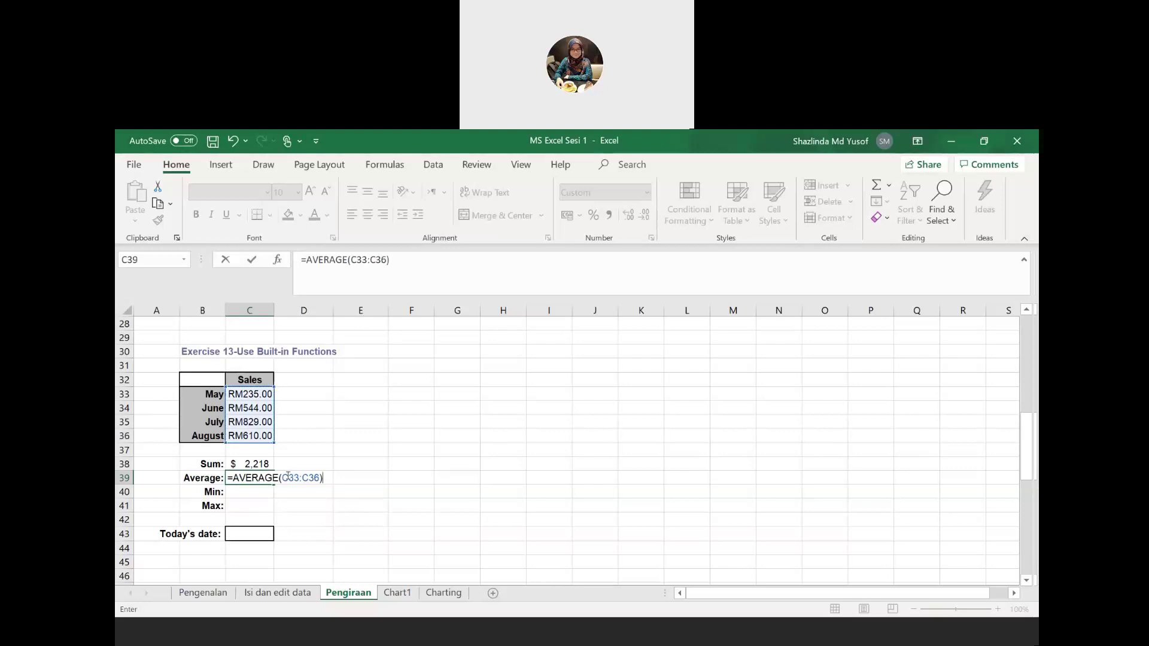
{"action": "key", "text": "Return"}
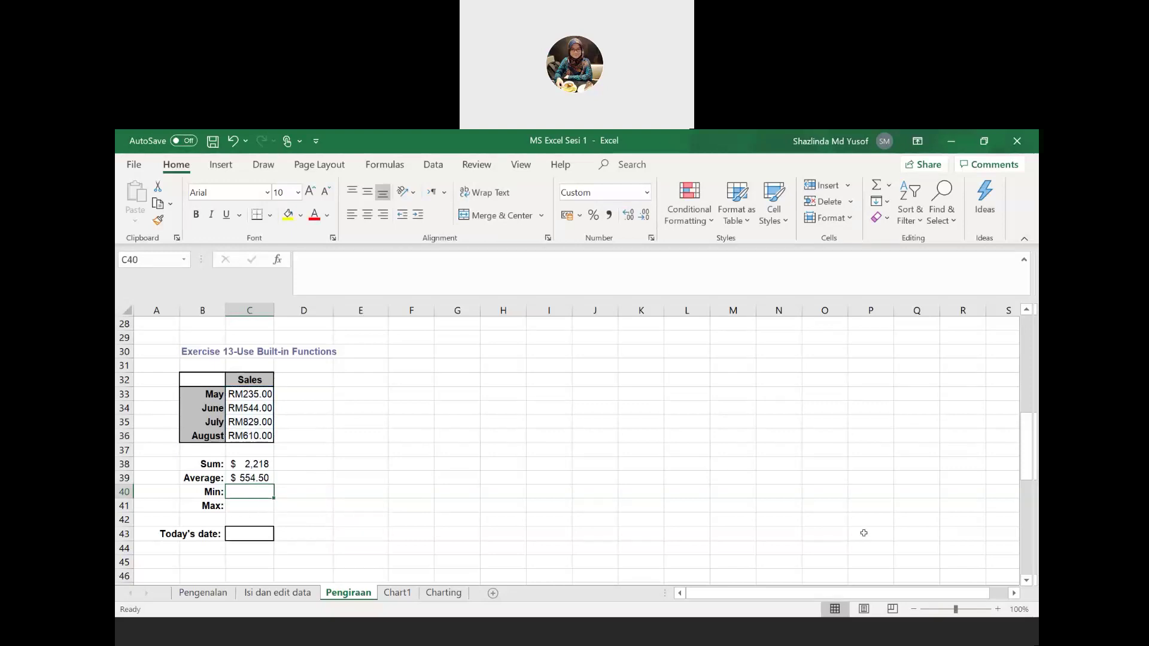
Enter =MIN(C33:C36) in the Min cell, showing $ 235
{"action": "type", "text": "=min"}
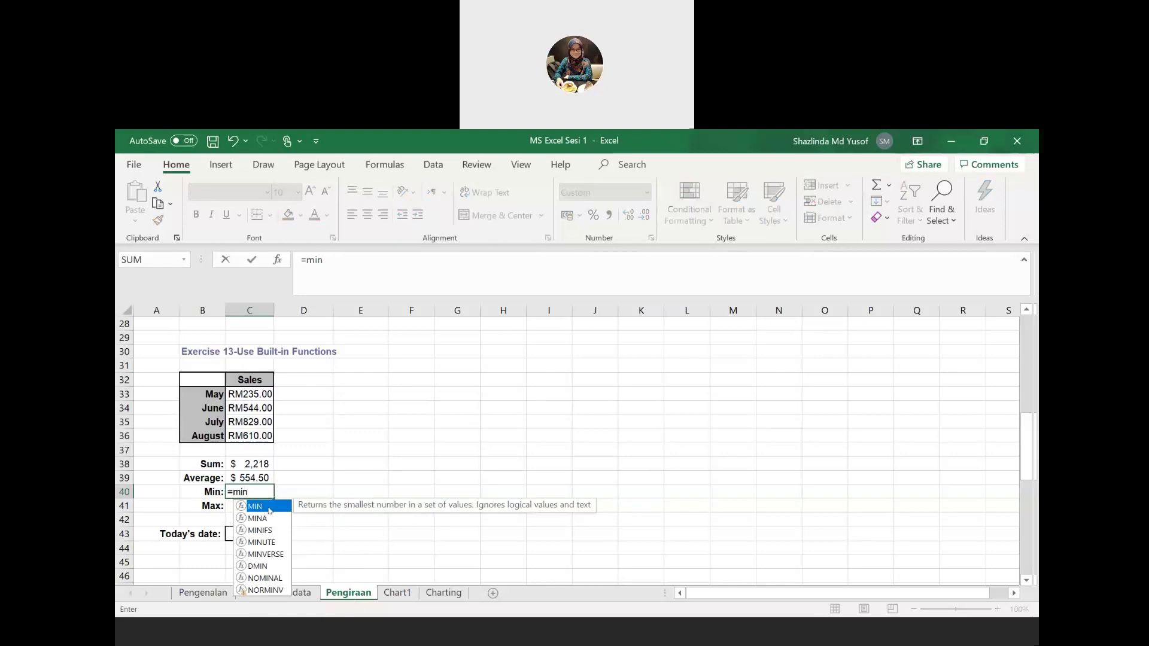
{"action": "double_click", "coordinate": [270, 510]}
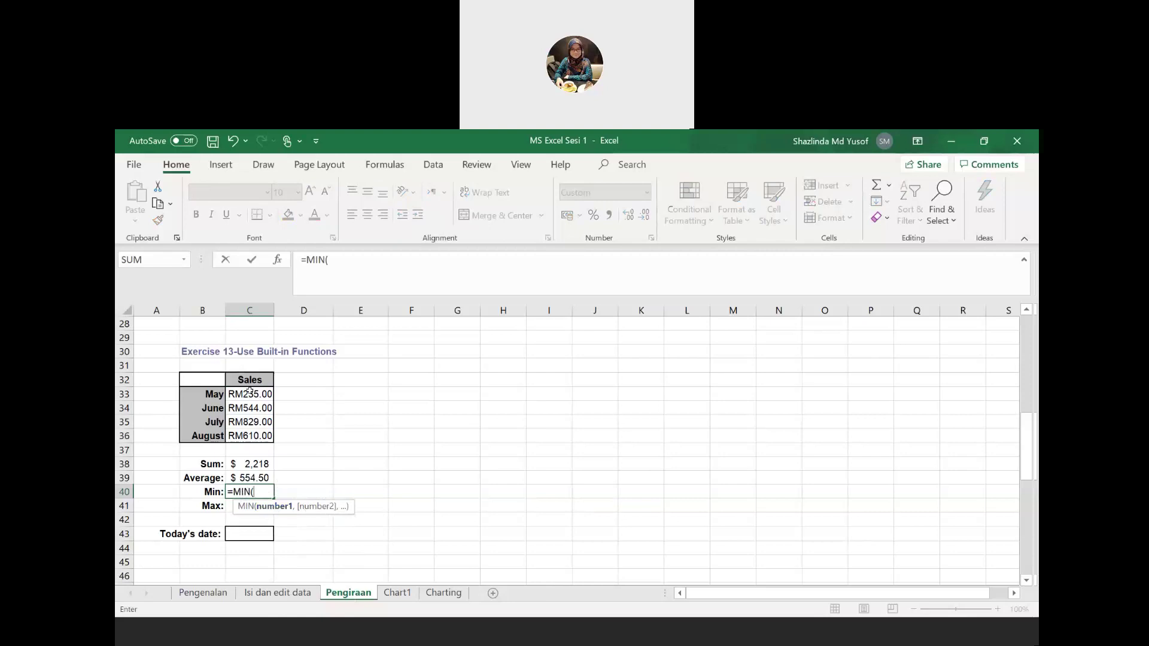
{"action": "left_click_drag", "start_coordinate": [250, 392], "coordinate": [264, 437]}
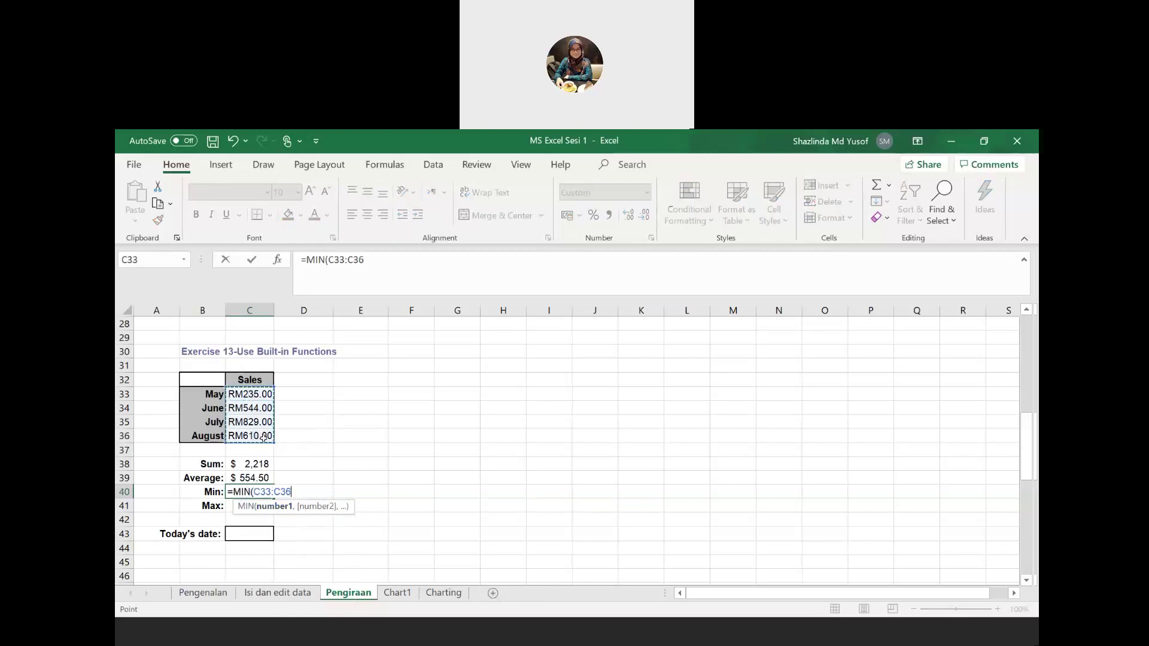
{"action": "type", "text": ")"}
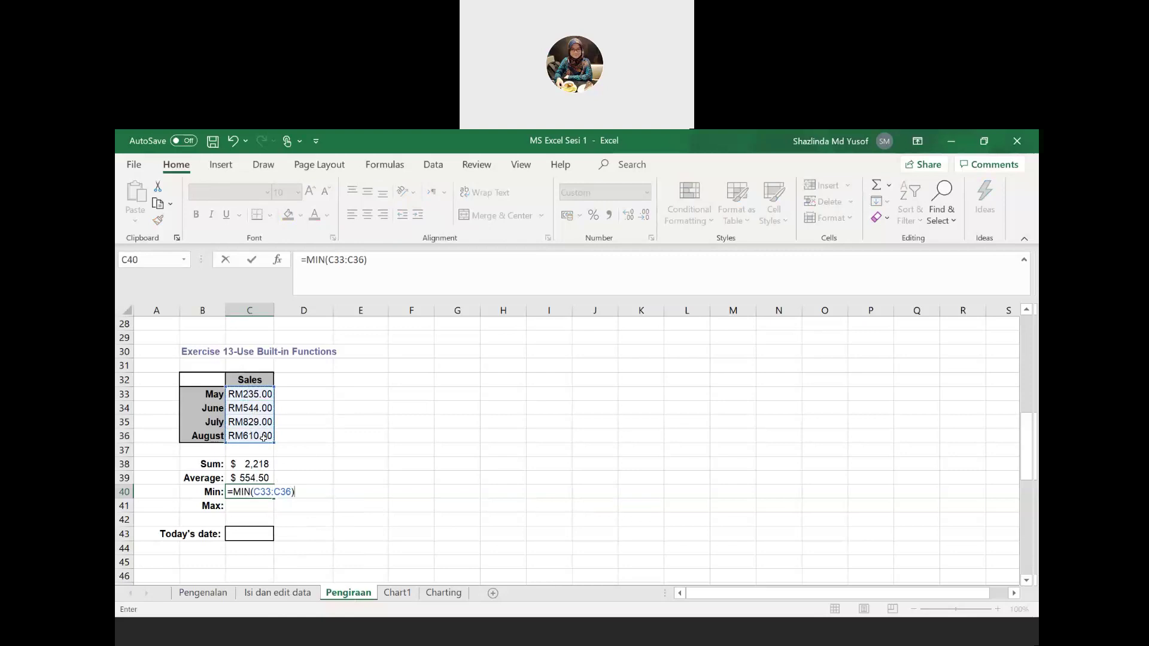
{"action": "key", "text": "Return"}
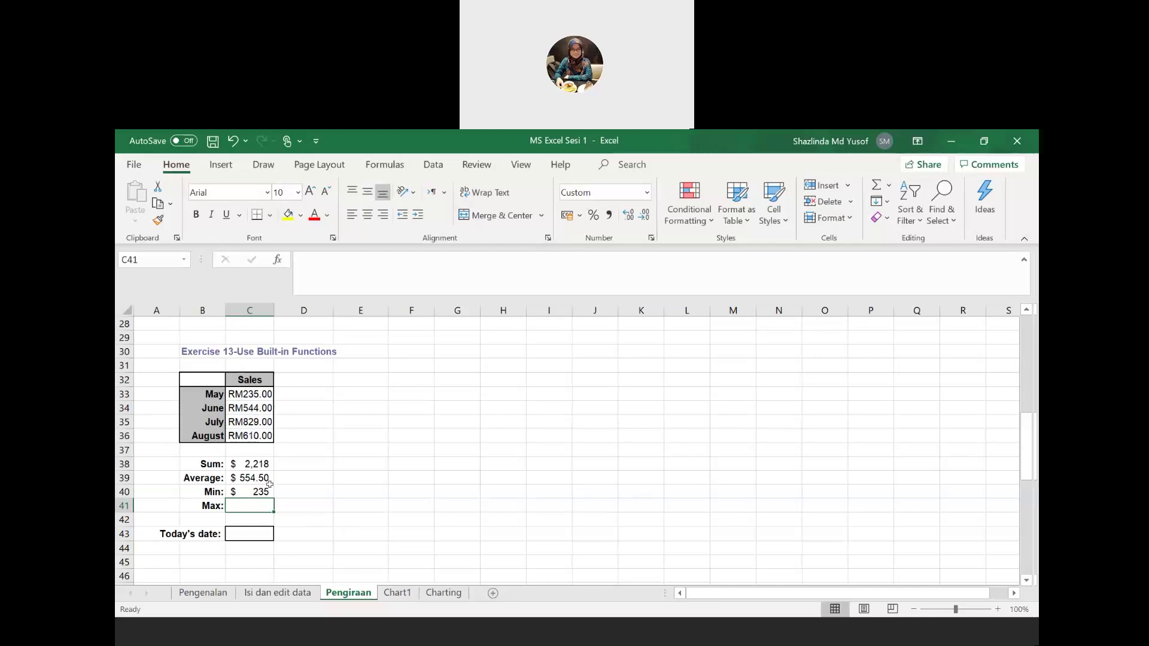
Enter =MAX(C33:C36) in the Max cell, showing $ 829
{"action": "type", "text": "=max"}
{"action": "double_click", "coordinate": [270, 525]}
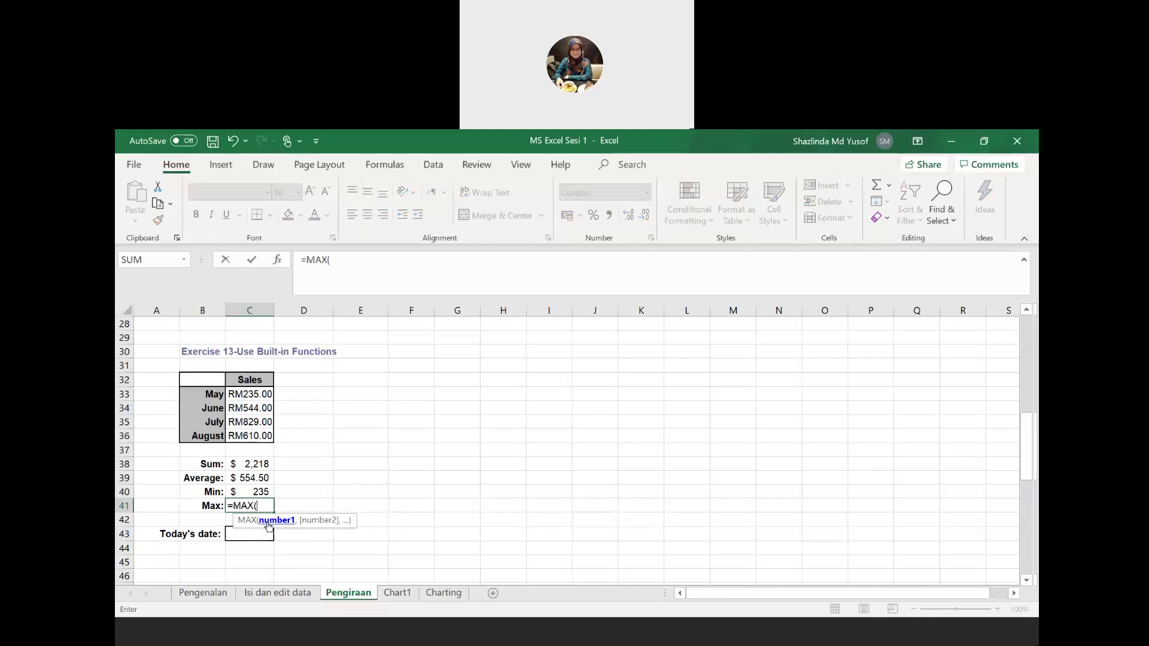
{"action": "left_click_drag", "start_coordinate": [251, 392], "coordinate": [254, 434]}
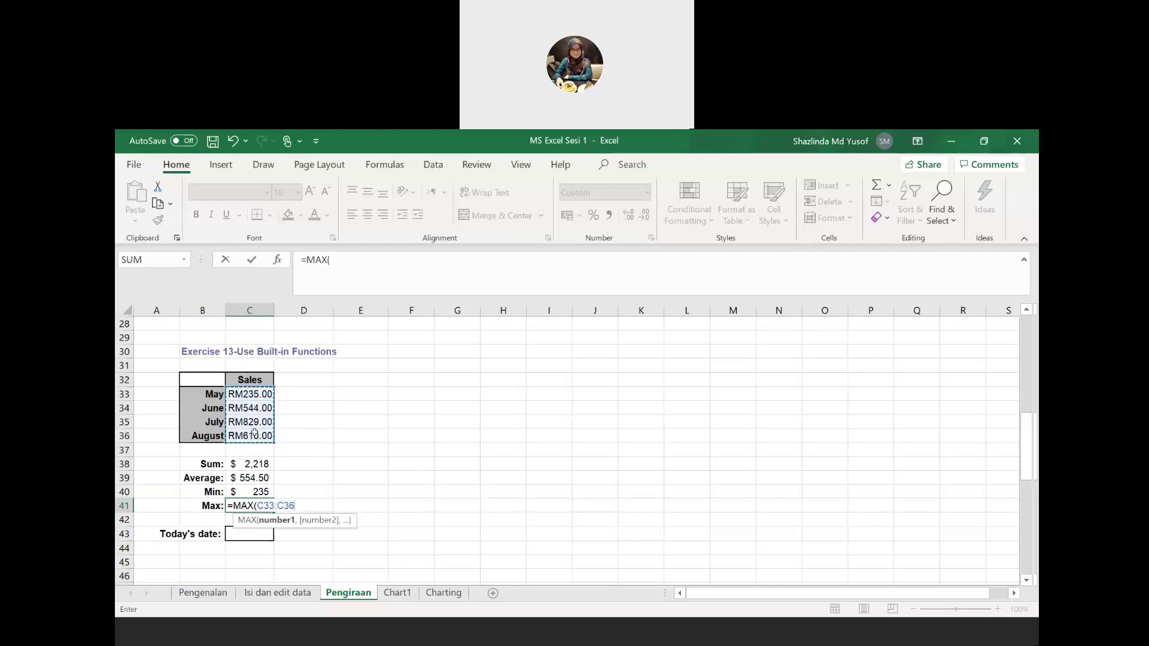
{"action": "type", "text": ")"}
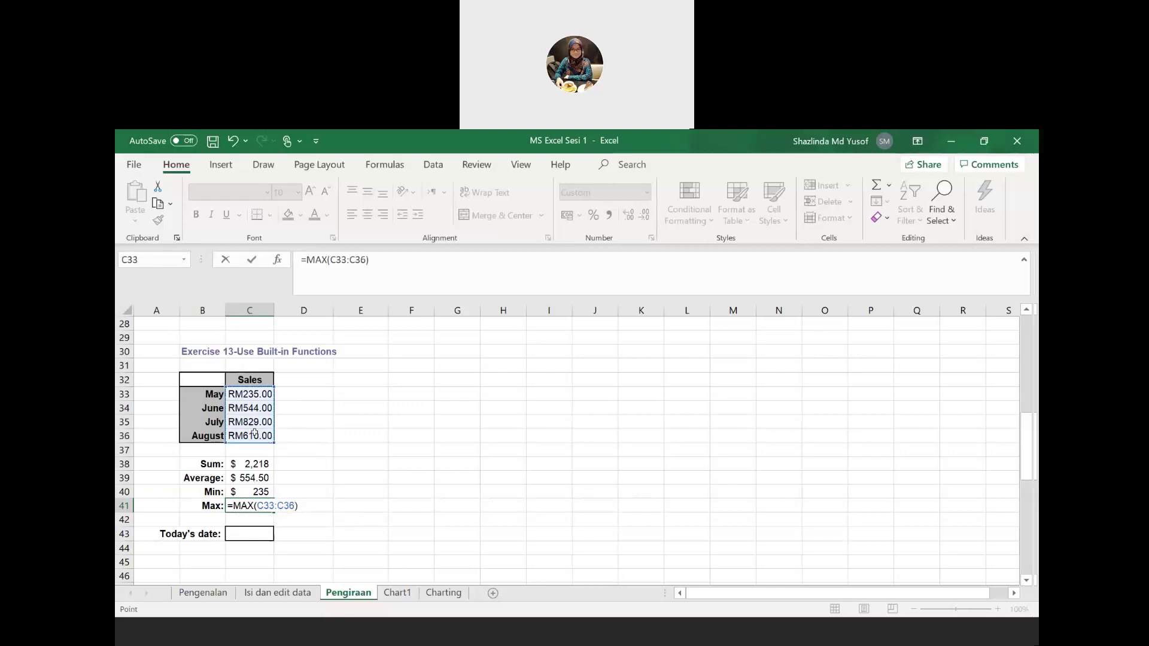
{"action": "key", "text": "Return"}
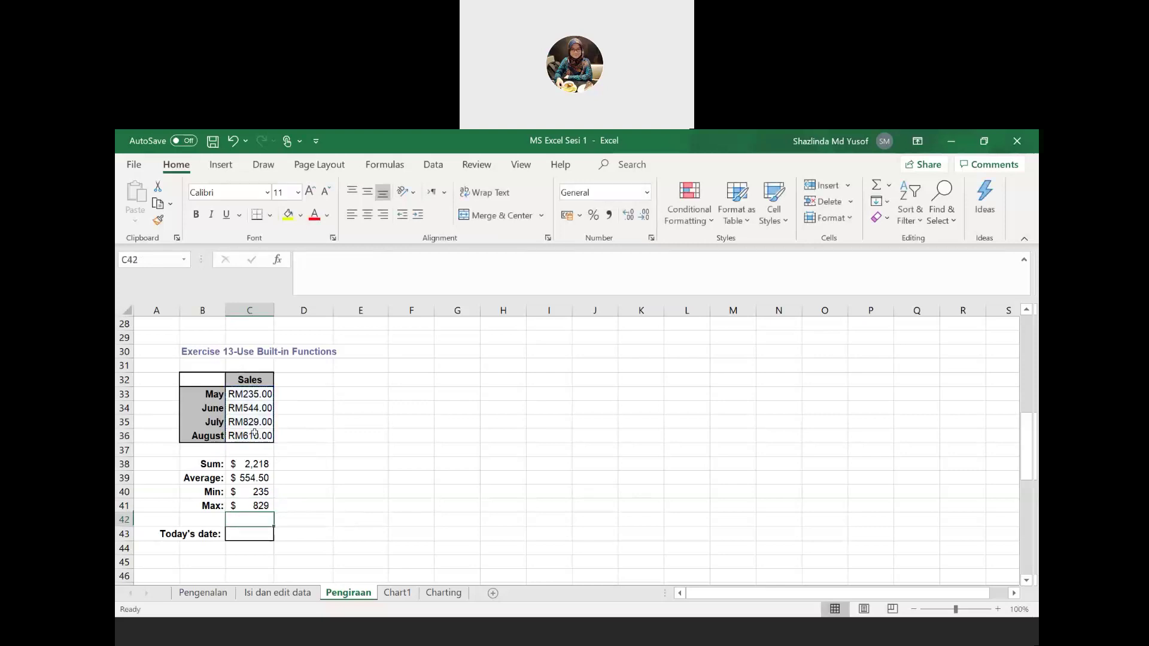
{"action": "left_click", "coordinate": [329, 545]}
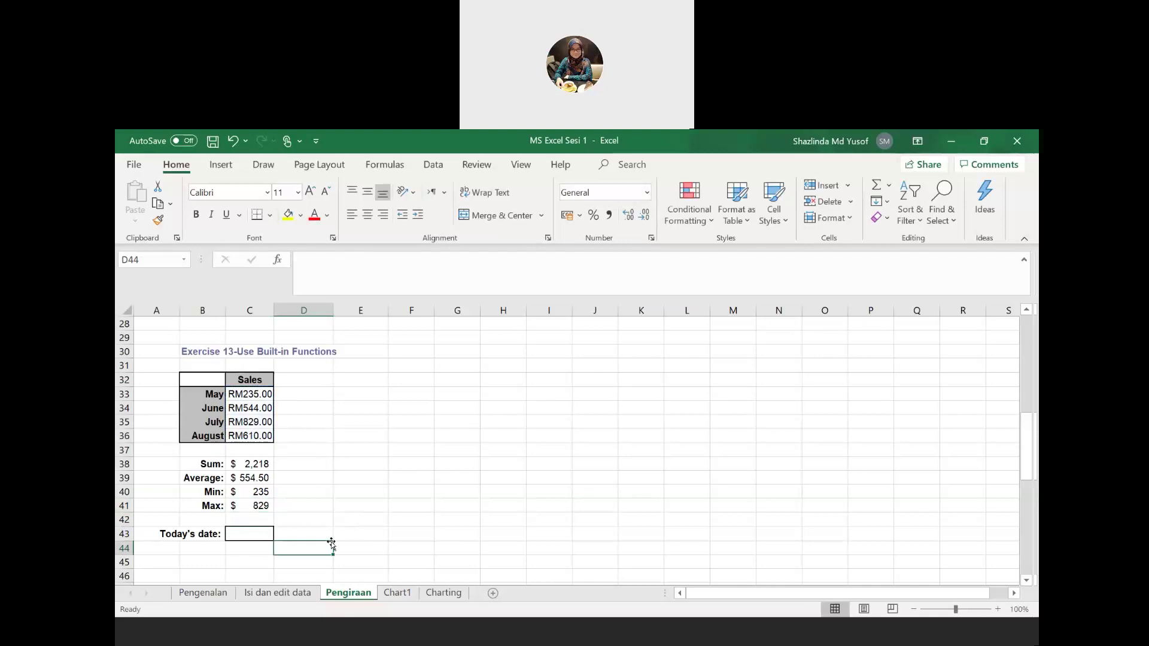
{"action": "left_click", "coordinate": [241, 530]}
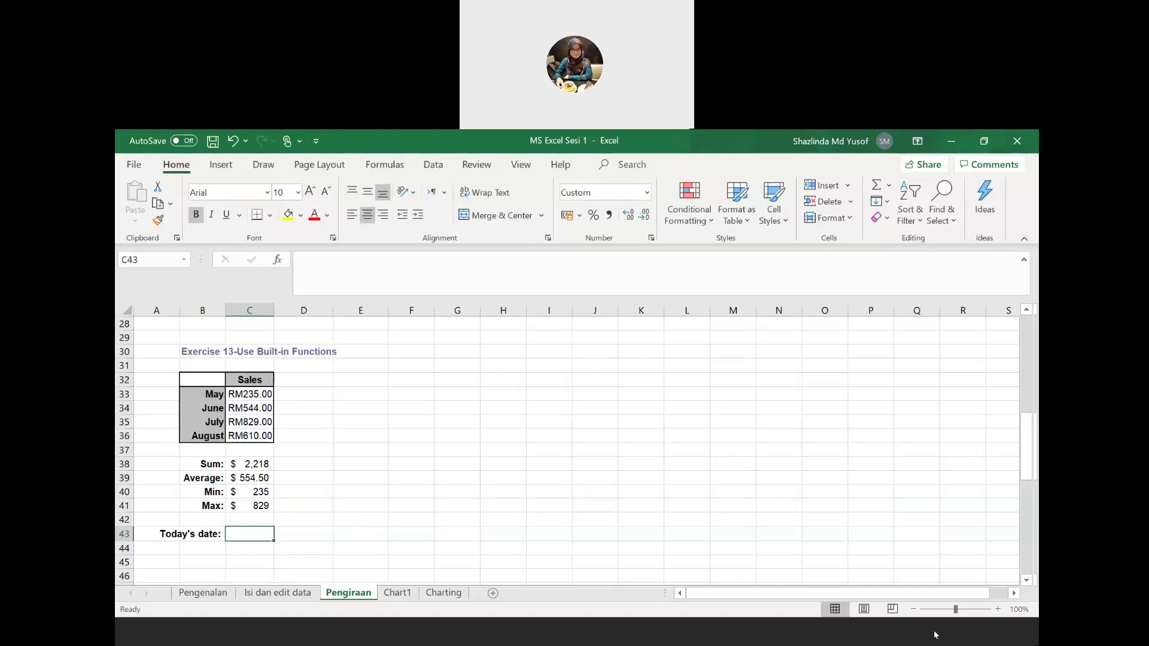
Enter =TODAY() in C43 so it displays 9/3/20
{"action": "type", "text": "="}
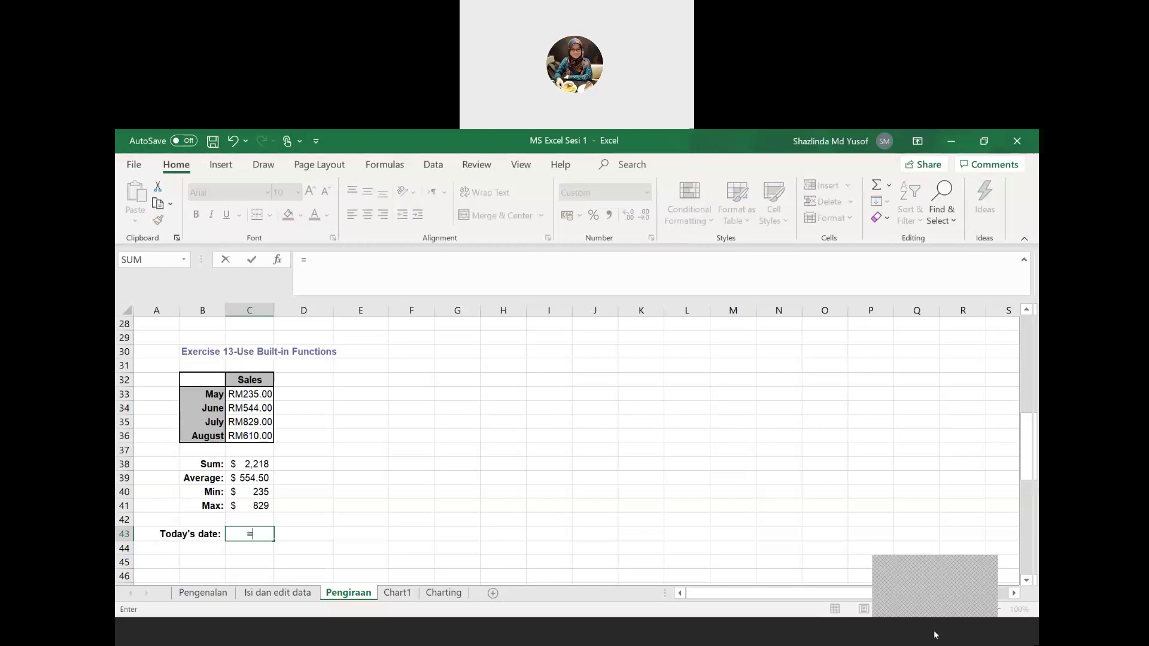
{"action": "type", "text": "t"}
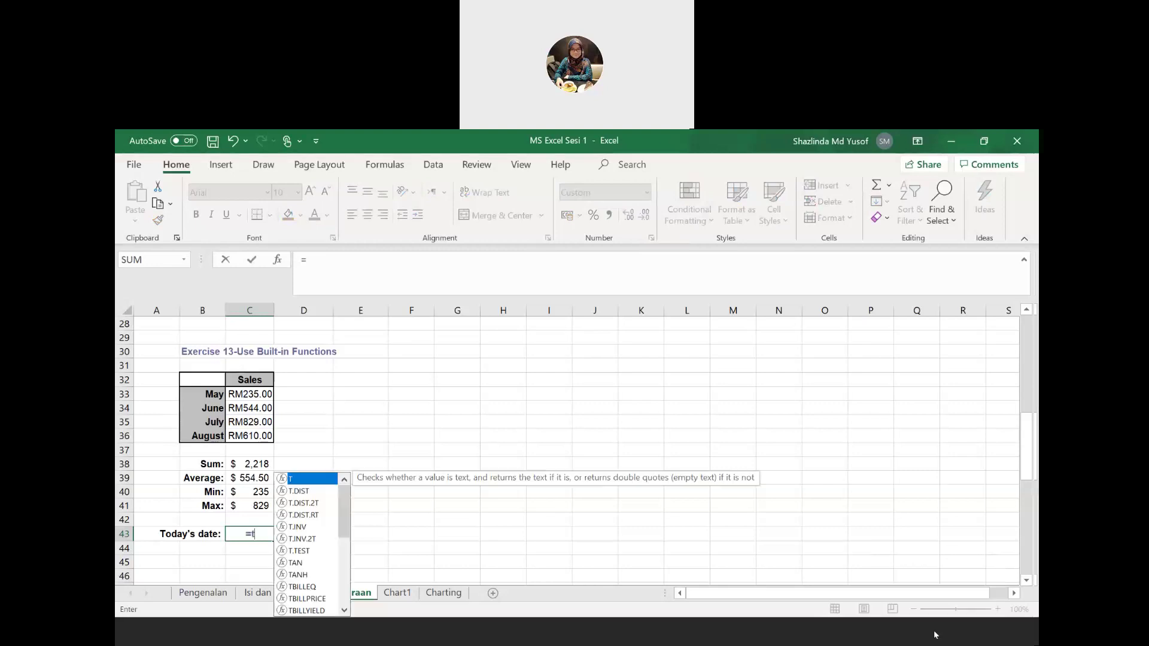
{"action": "type", "text": "oday"}
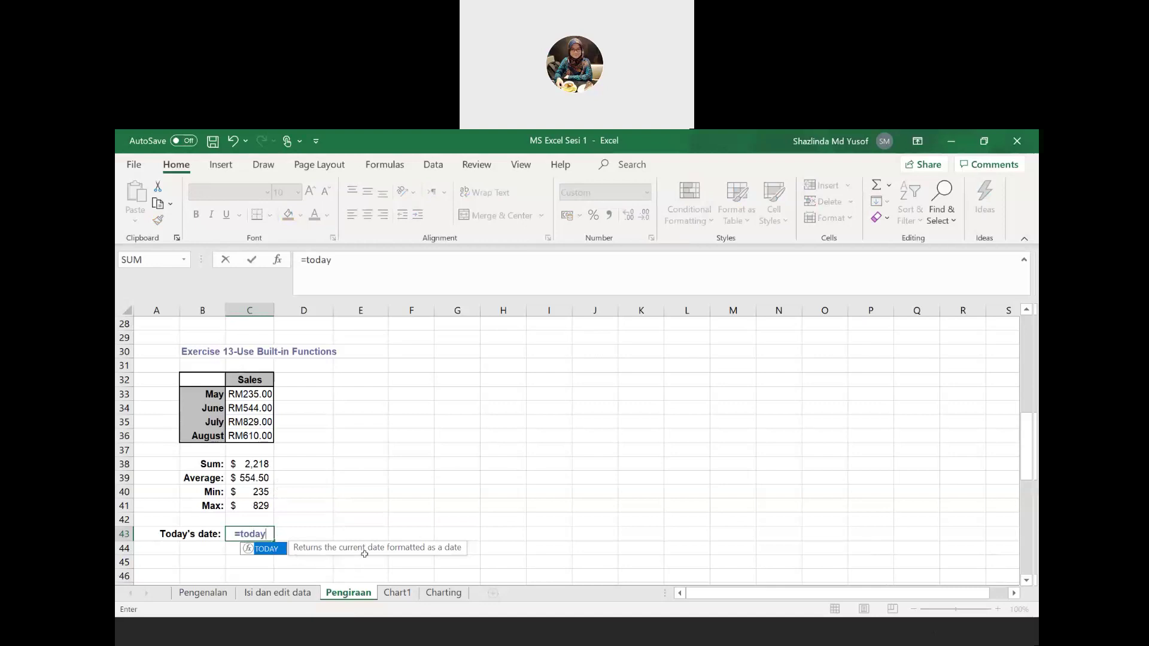
{"action": "double_click", "coordinate": [275, 549]}
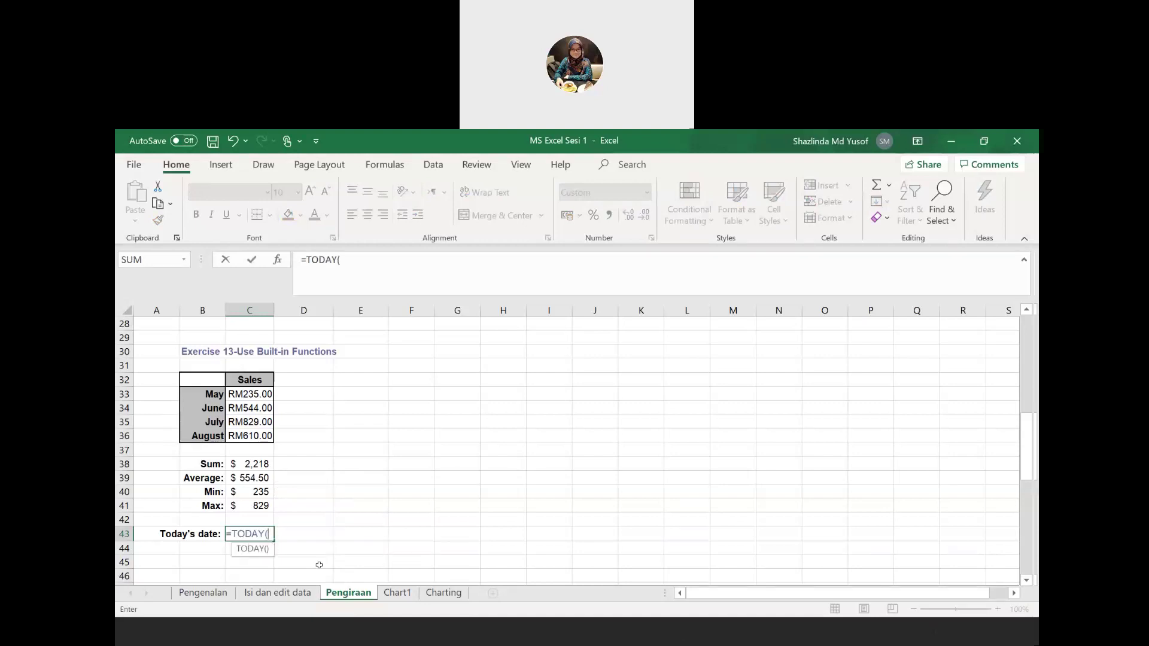
{"action": "type", "text": ")"}
{"action": "key", "text": "Return"}
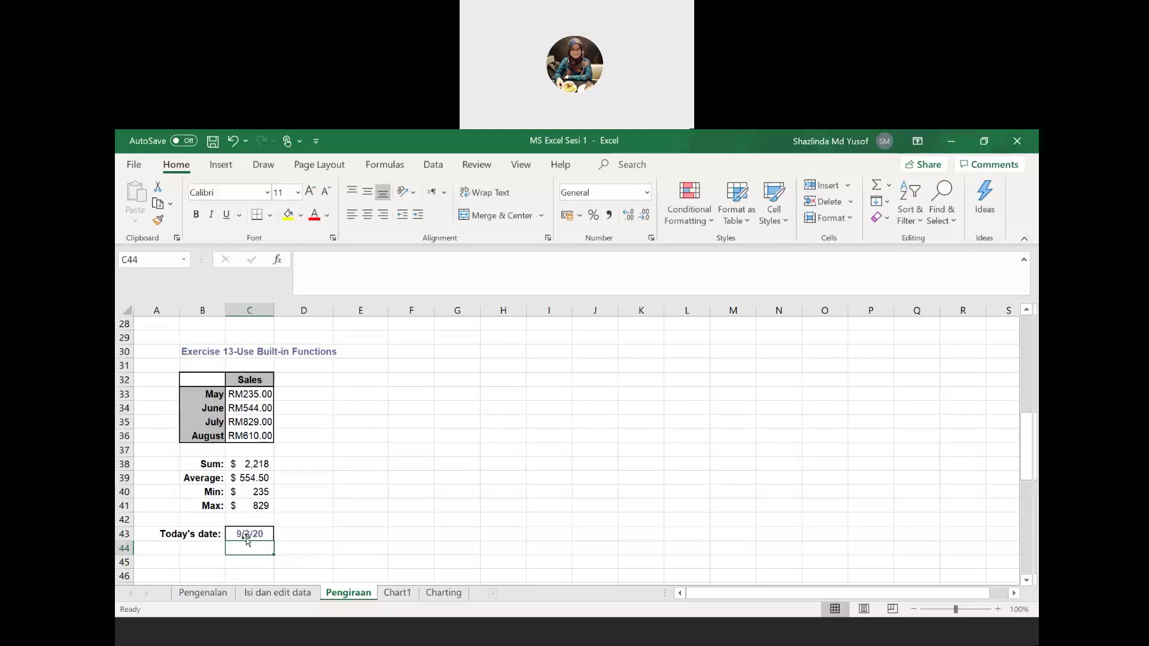
{"action": "left_click", "coordinate": [234, 532]}
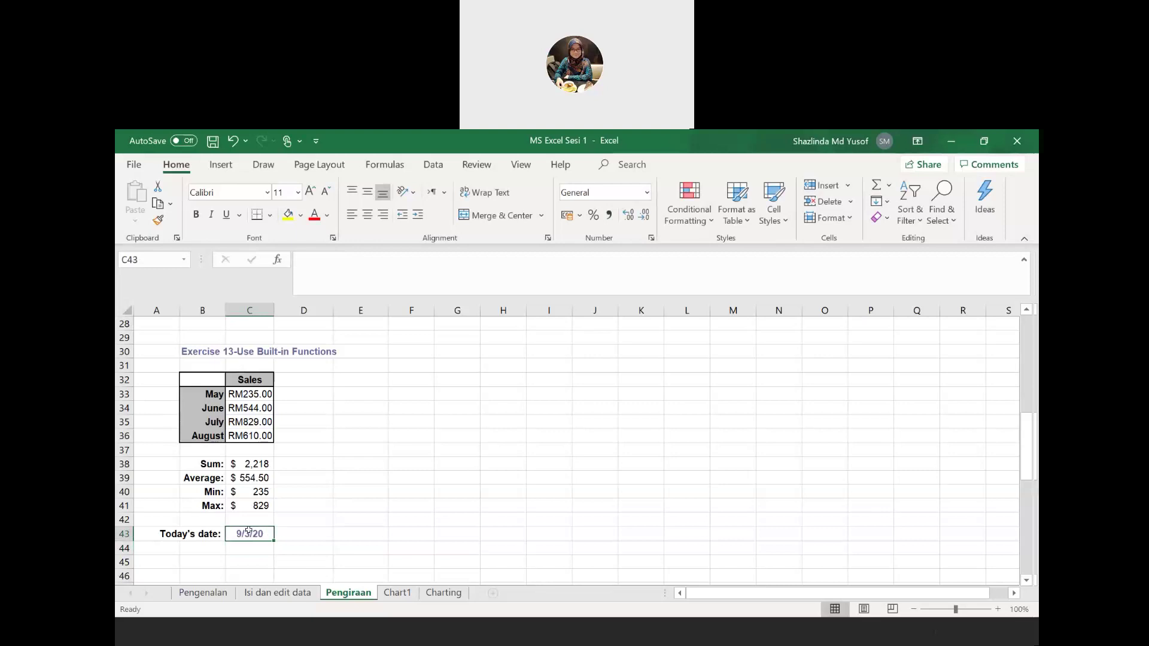
Give C43 the '14 March, 2012' long date format, showing 3 September, 2020
{"action": "scroll", "coordinate": [634, 434], "scroll_direction": "up", "scroll_amount": 1}
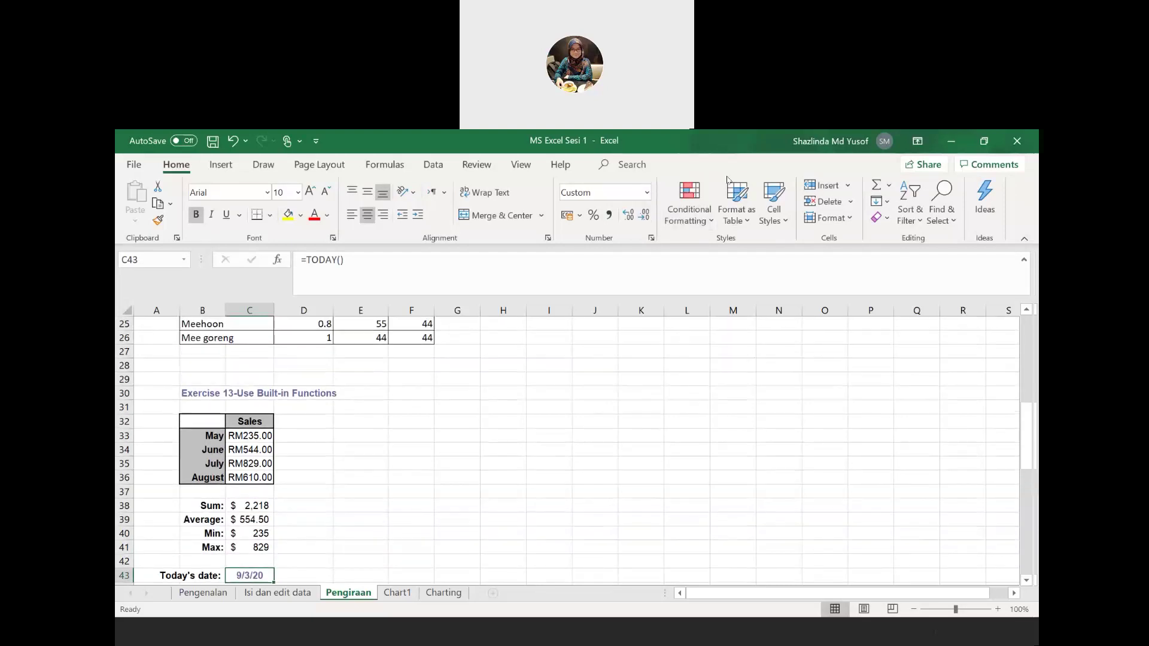
{"action": "left_click", "coordinate": [646, 193]}
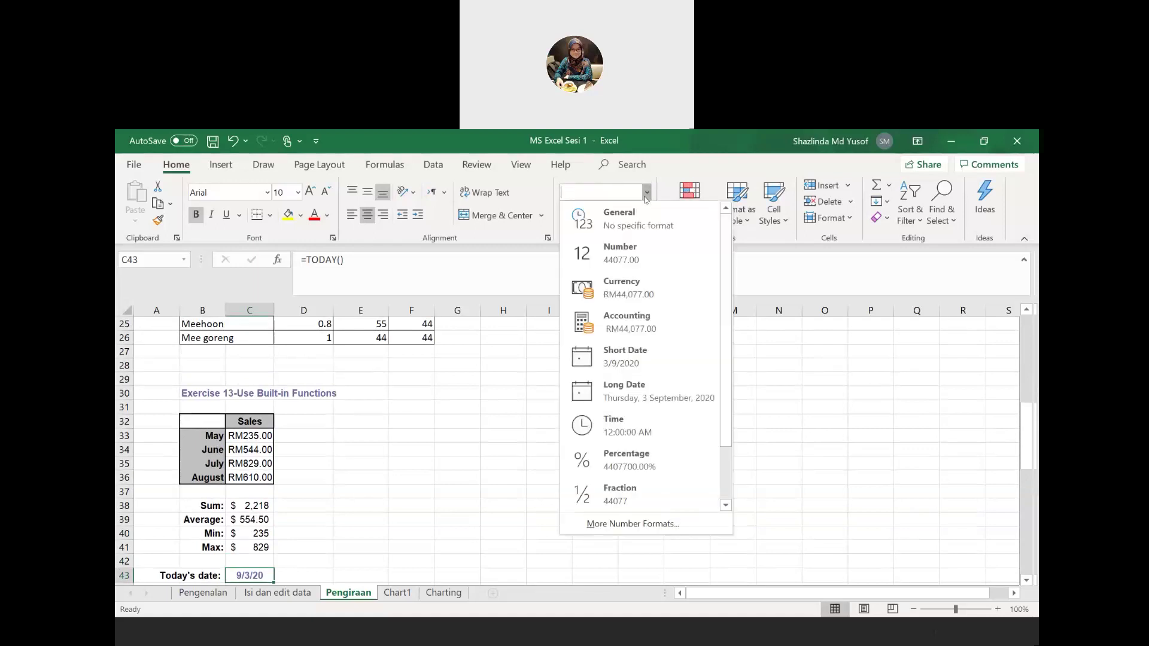
{"action": "left_click", "coordinate": [632, 359]}
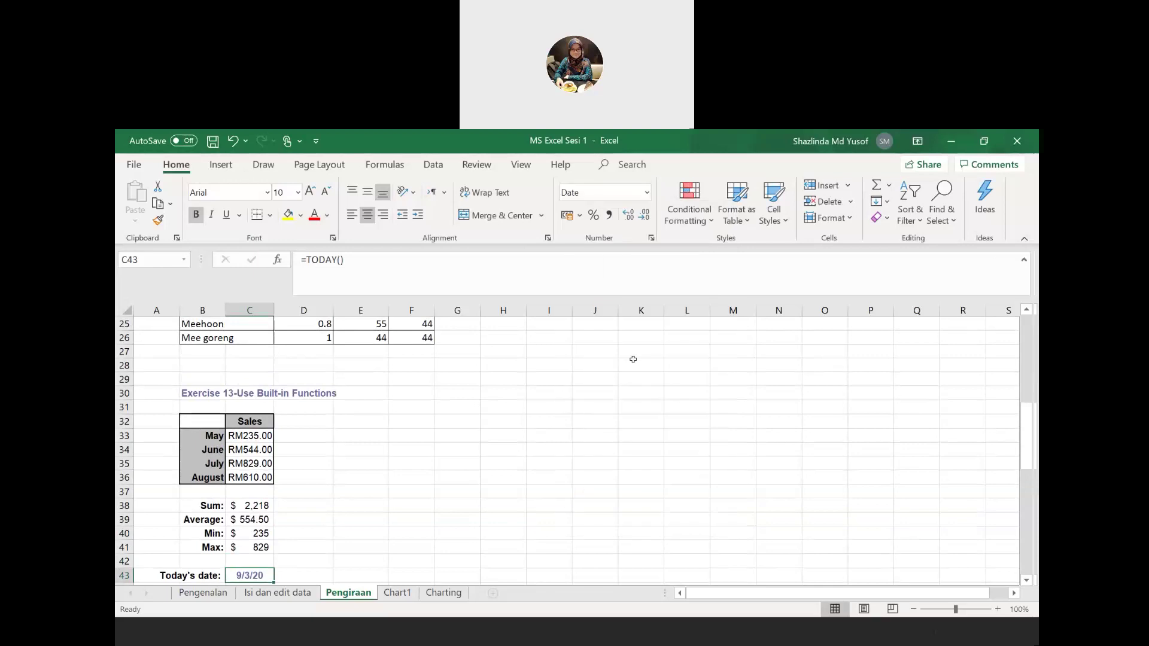
{"action": "left_click", "coordinate": [647, 192]}
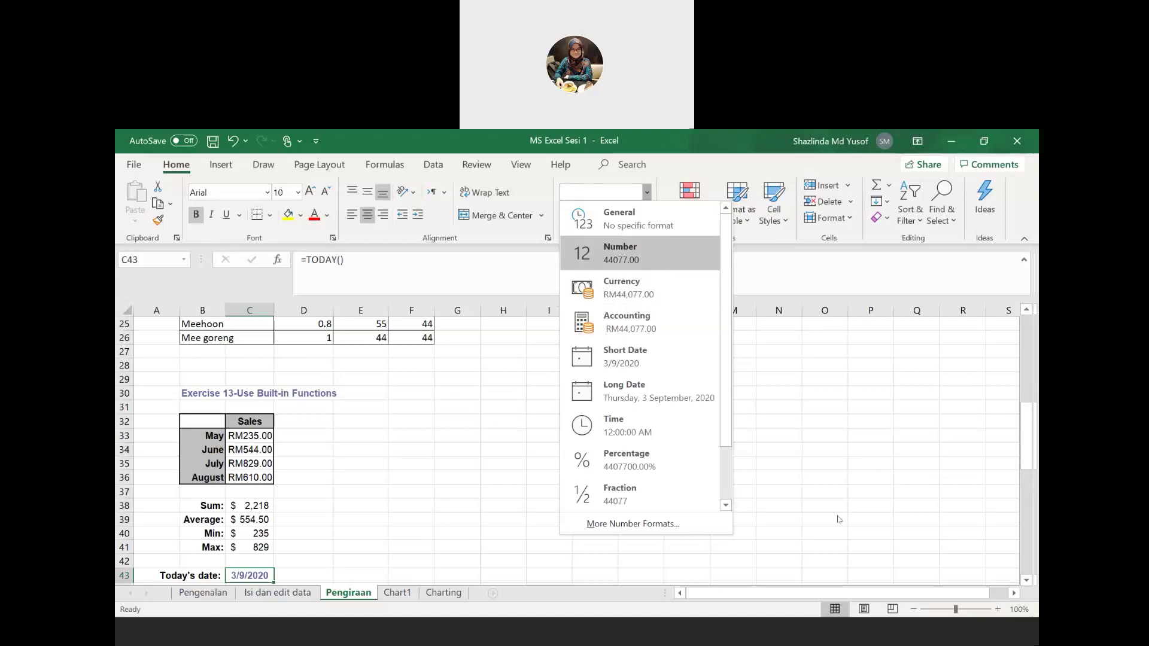
{"action": "left_click", "coordinate": [850, 475]}
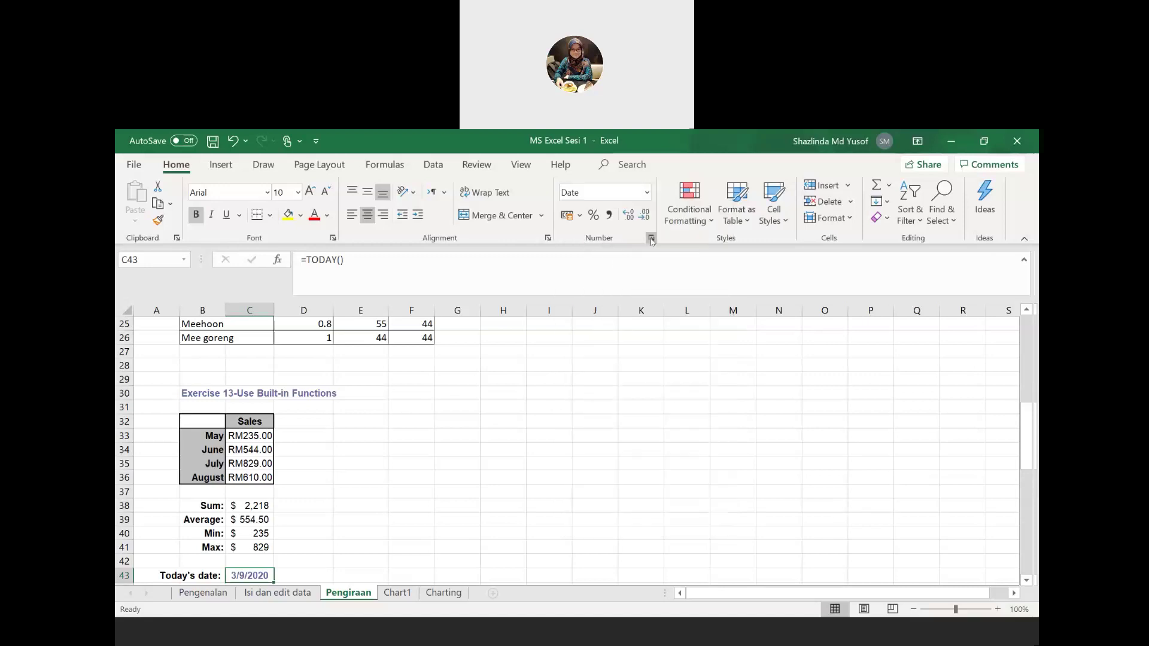
{"action": "left_click", "coordinate": [650, 238]}
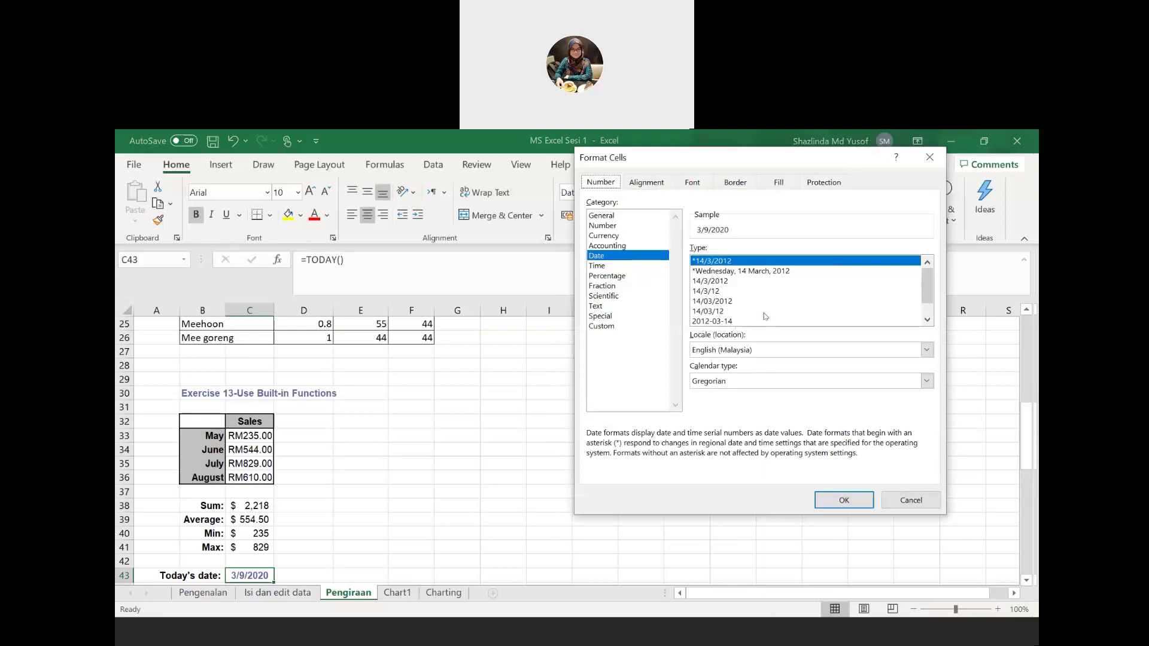
{"action": "left_click", "coordinate": [736, 322]}
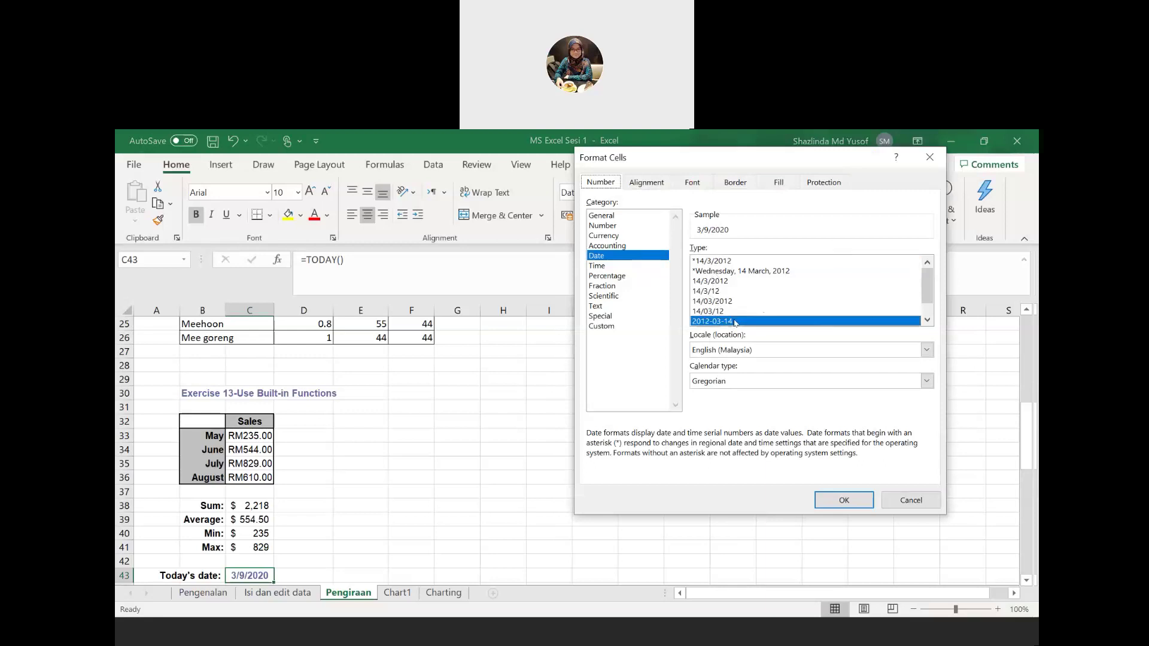
{"action": "left_click", "coordinate": [928, 320]}
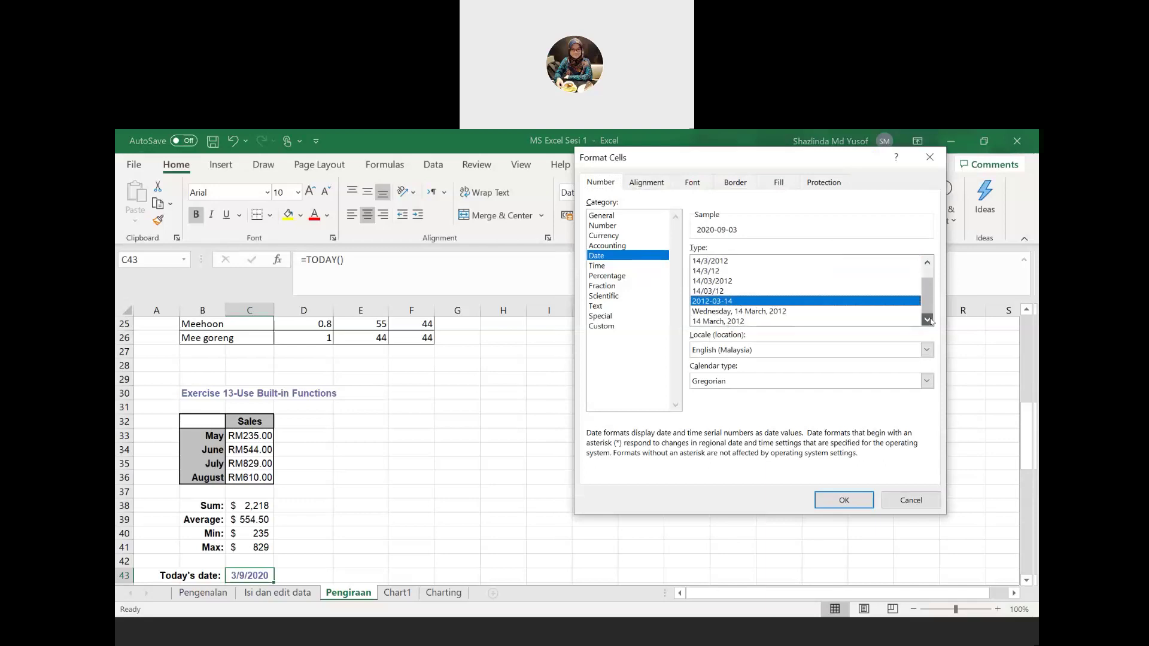
{"action": "left_click", "coordinate": [750, 322]}
{"action": "key", "text": "Return"}
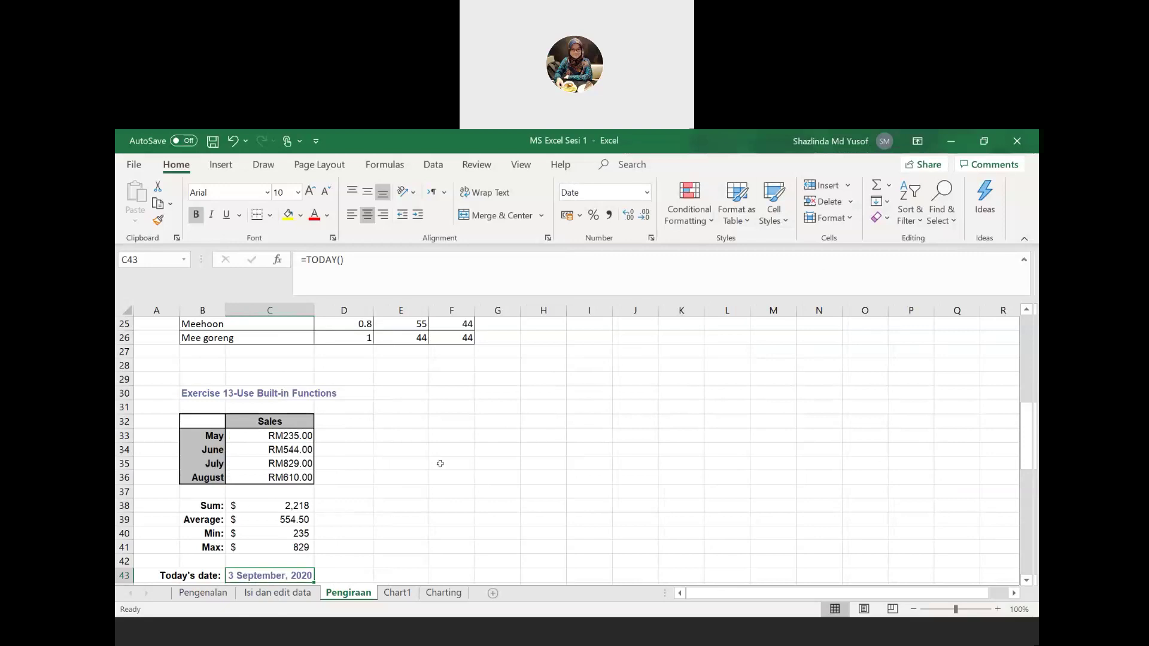
Scroll down to Exercises 14 and 15, then view the Sales column chart on Chart1
{"action": "scroll", "coordinate": [440, 464], "scroll_direction": "down", "scroll_amount": 2}
{"action": "scroll", "coordinate": [440, 464], "scroll_direction": "down", "scroll_amount": 1}
{"action": "scroll", "coordinate": [439, 463], "scroll_direction": "down", "scroll_amount": 2}
{"action": "scroll", "coordinate": [440, 464], "scroll_direction": "down", "scroll_amount": 1}
{"action": "scroll", "coordinate": [440, 464], "scroll_direction": "down", "scroll_amount": 1}
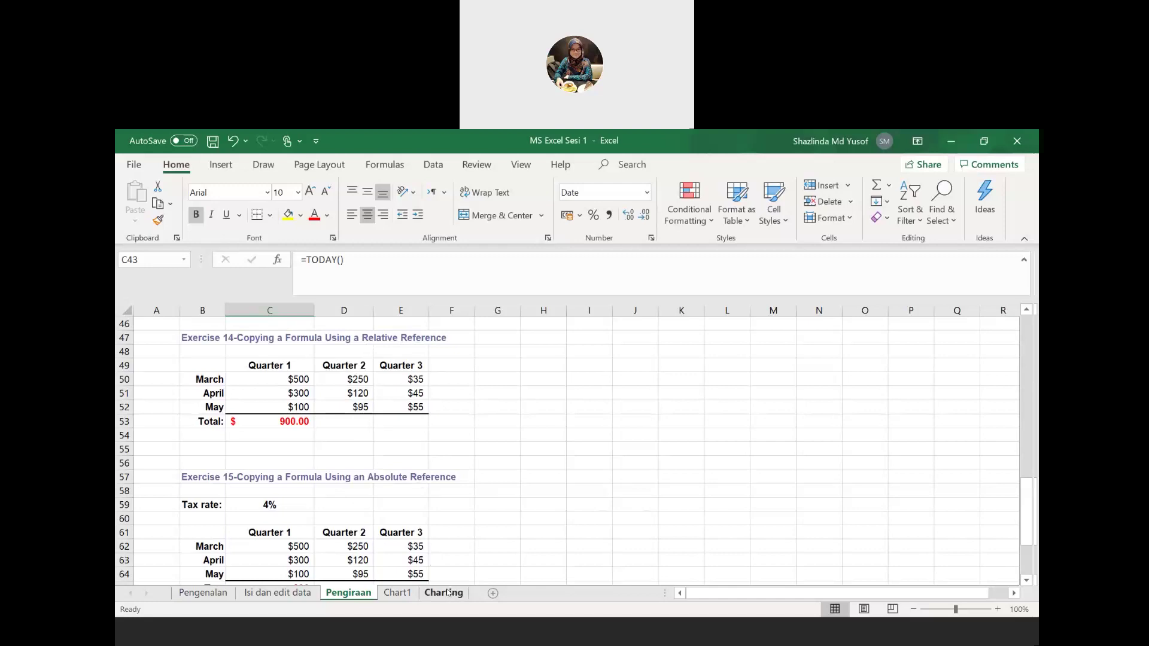
{"action": "scroll", "coordinate": [478, 512], "scroll_direction": "down", "scroll_amount": 3}
{"action": "scroll", "coordinate": [477, 514], "scroll_direction": "down", "scroll_amount": 2}
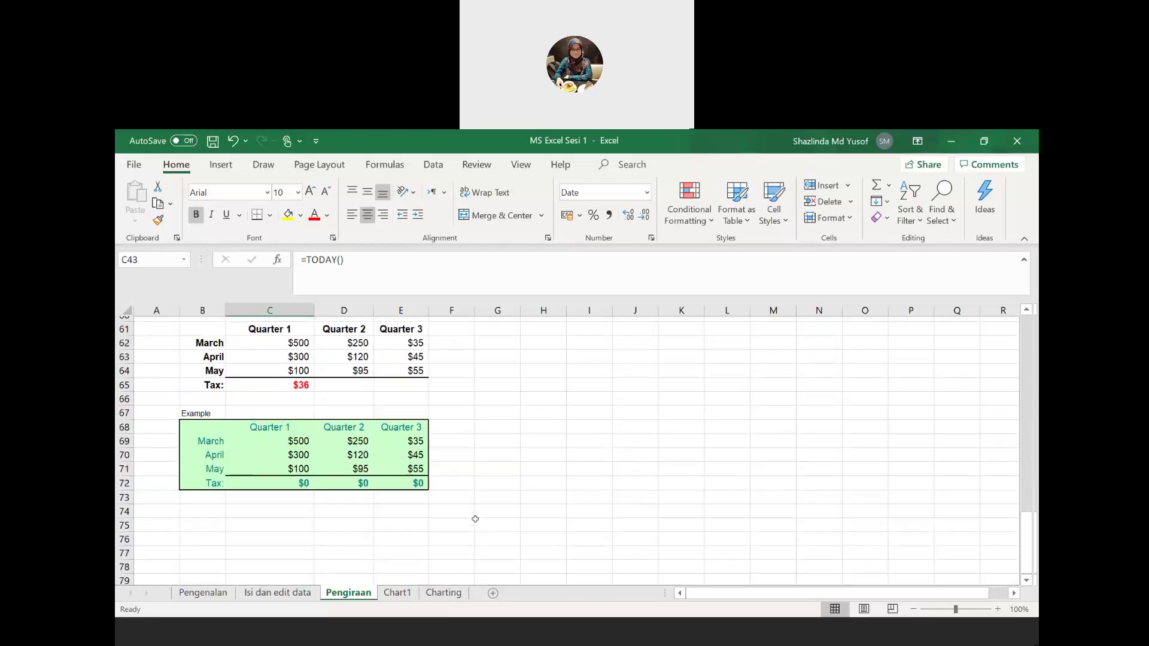
{"action": "scroll", "coordinate": [475, 519], "scroll_direction": "up", "scroll_amount": 2}
{"action": "scroll", "coordinate": [475, 519], "scroll_direction": "up", "scroll_amount": 1}
{"action": "scroll", "coordinate": [475, 520], "scroll_direction": "up", "scroll_amount": 2}
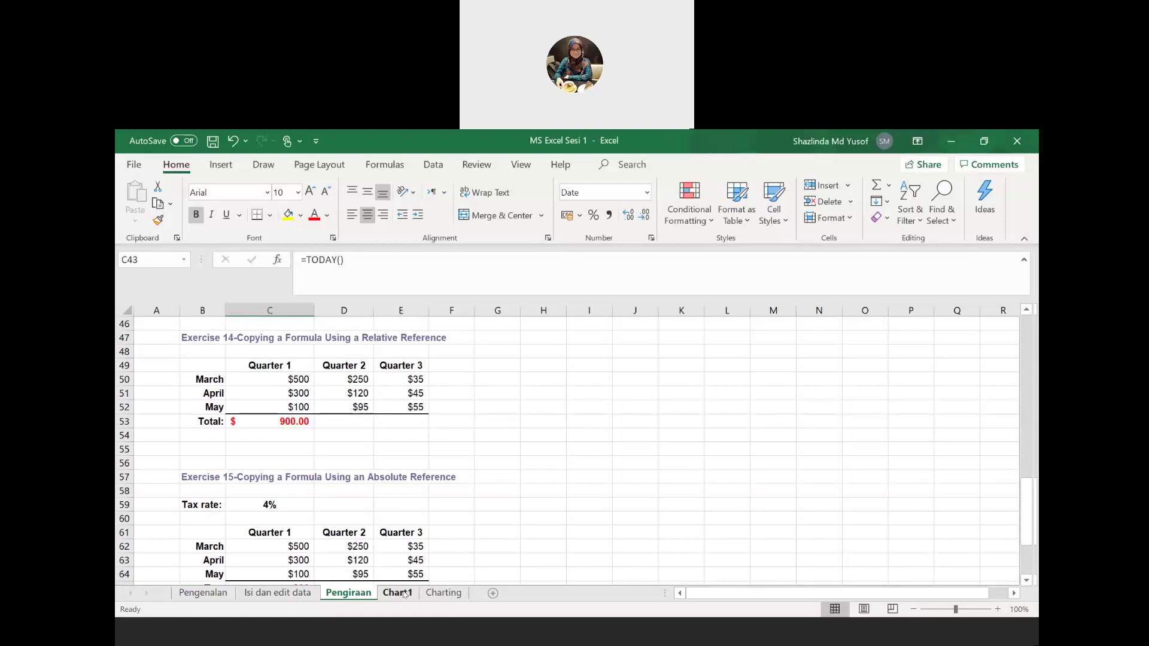
{"action": "left_click", "coordinate": [404, 593]}
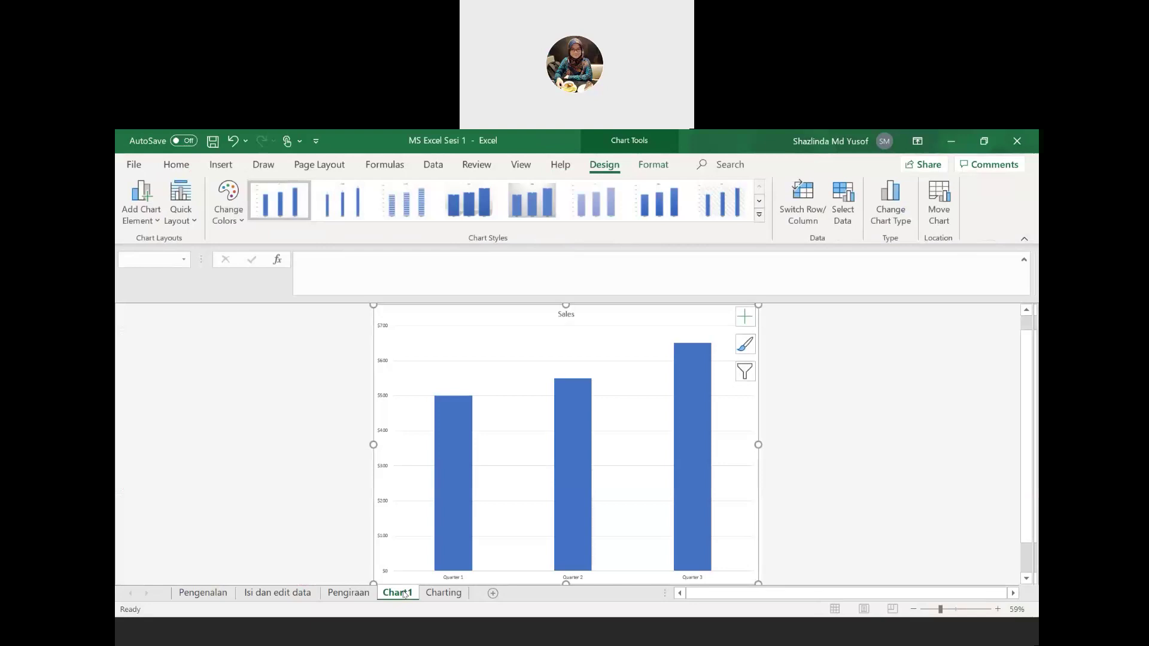
Select the Sales table B5:C8 on the Charting sheet and chart it onto a new Chart2 sheet
{"action": "left_click", "coordinate": [437, 593]}
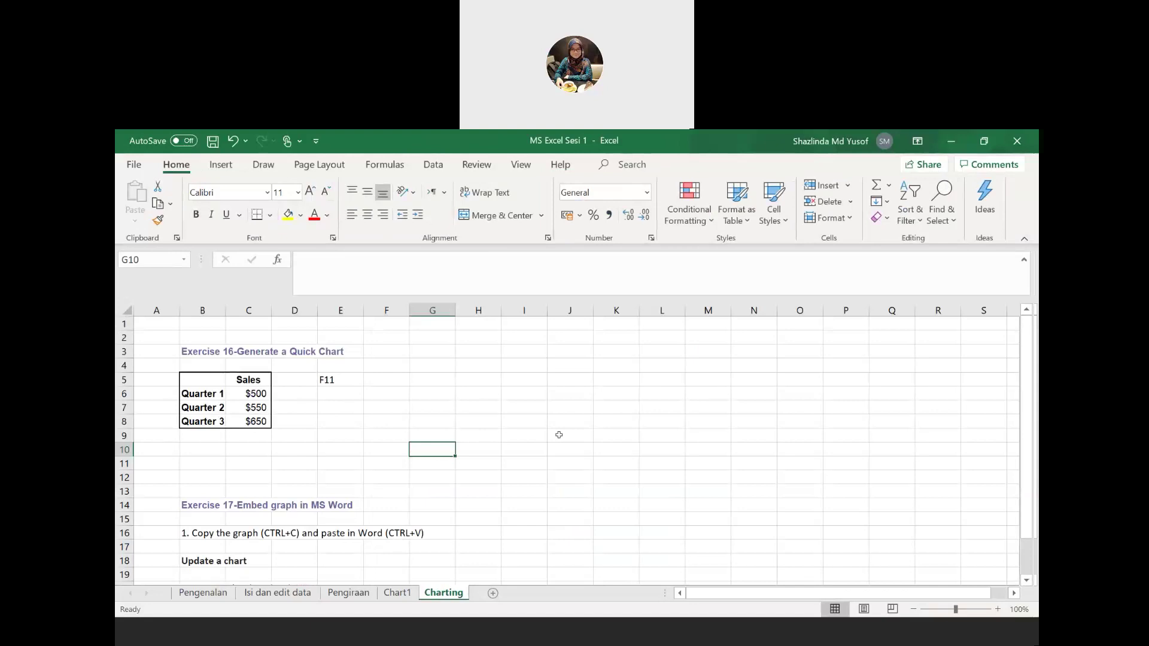
{"action": "left_click", "coordinate": [197, 378]}
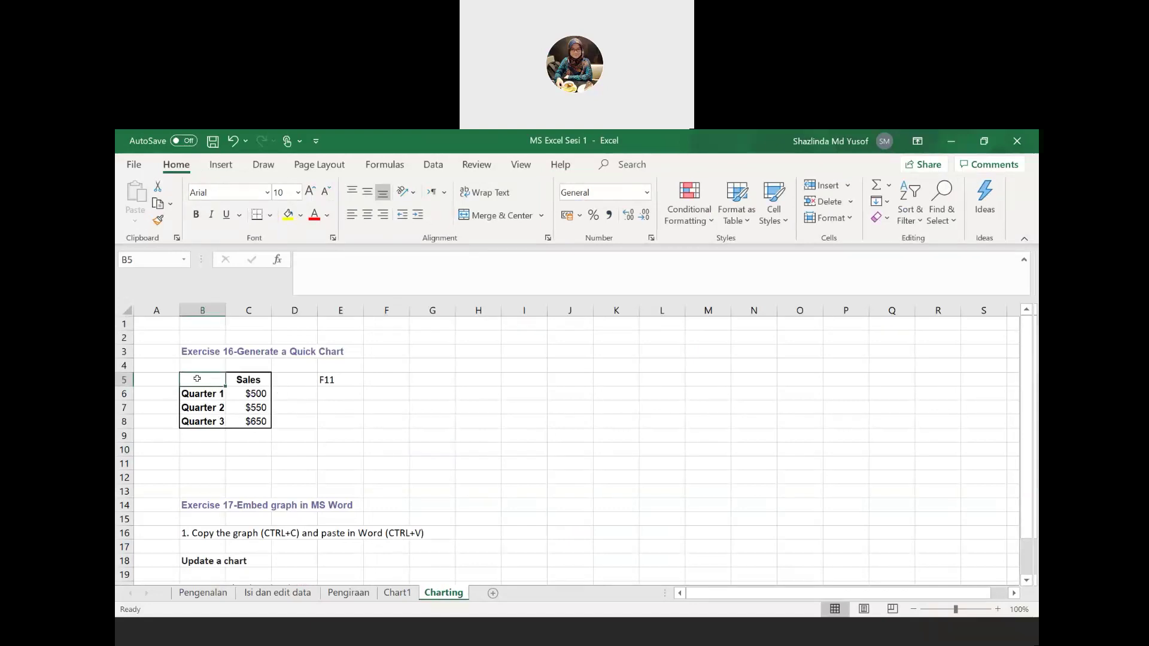
{"action": "key", "text": "ctrl+Page_Up"}
{"action": "key", "text": "ctrl+Page_Up"}
{"action": "key", "text": "ctrl+Page_Up"}
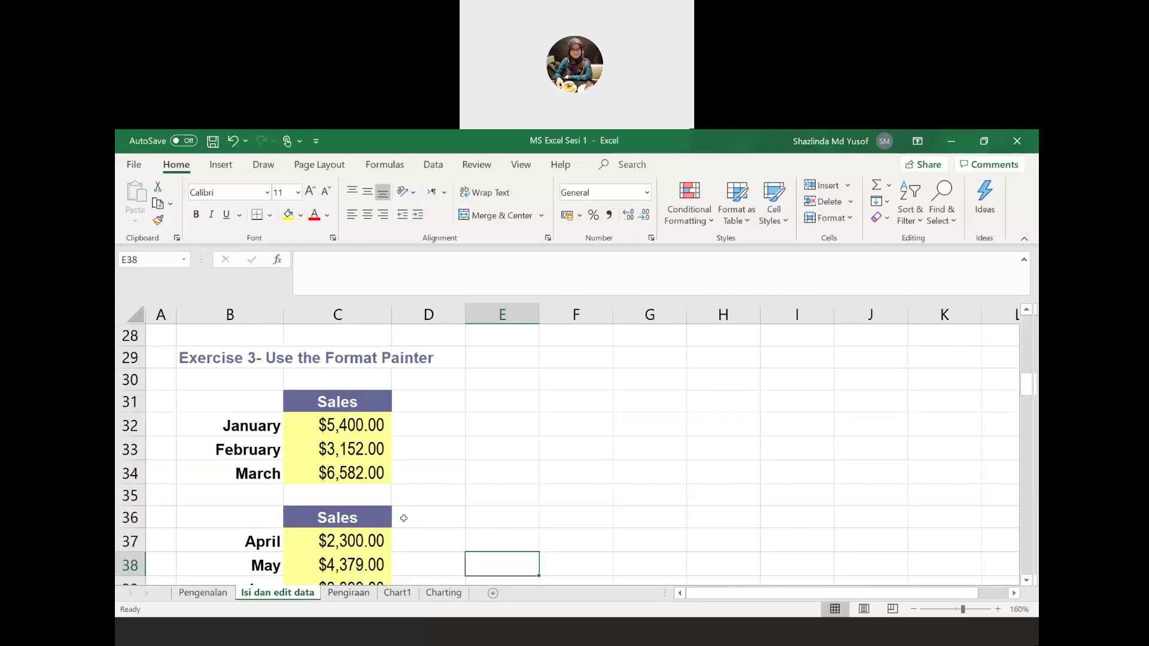
{"action": "scroll", "coordinate": [407, 517], "scroll_direction": "down", "scroll_amount": 3}
{"action": "scroll", "coordinate": [406, 517], "scroll_direction": "down", "scroll_amount": 3}
{"action": "scroll", "coordinate": [406, 517], "scroll_direction": "down", "scroll_amount": 3}
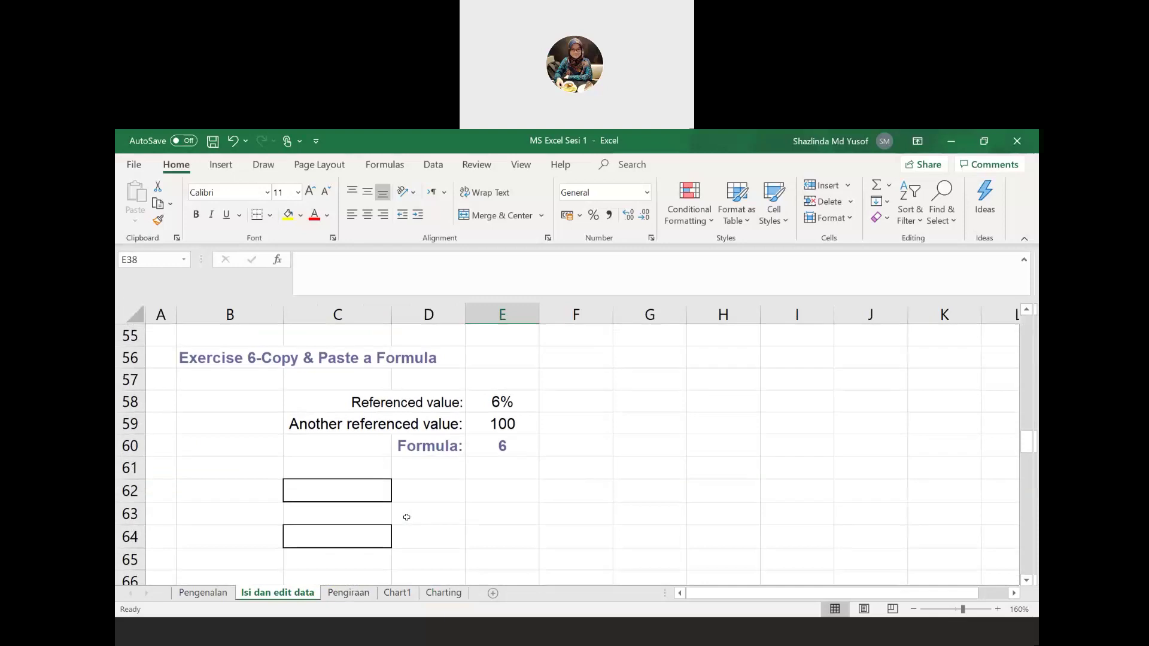
{"action": "left_click", "coordinate": [398, 593]}
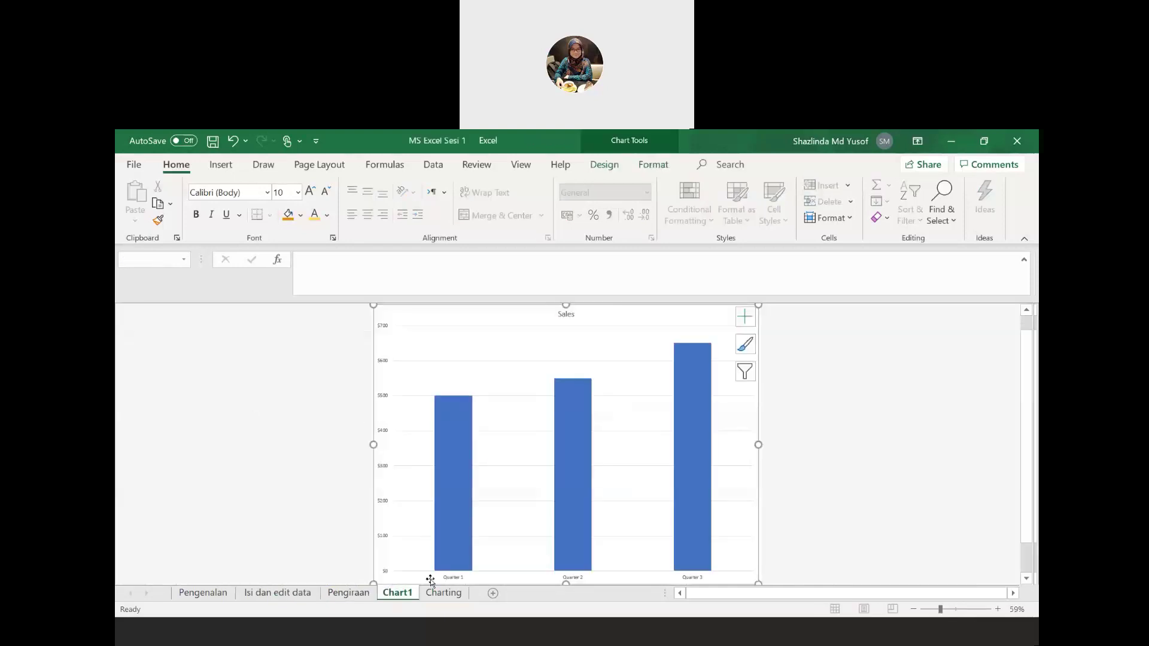
{"action": "left_click", "coordinate": [443, 593]}
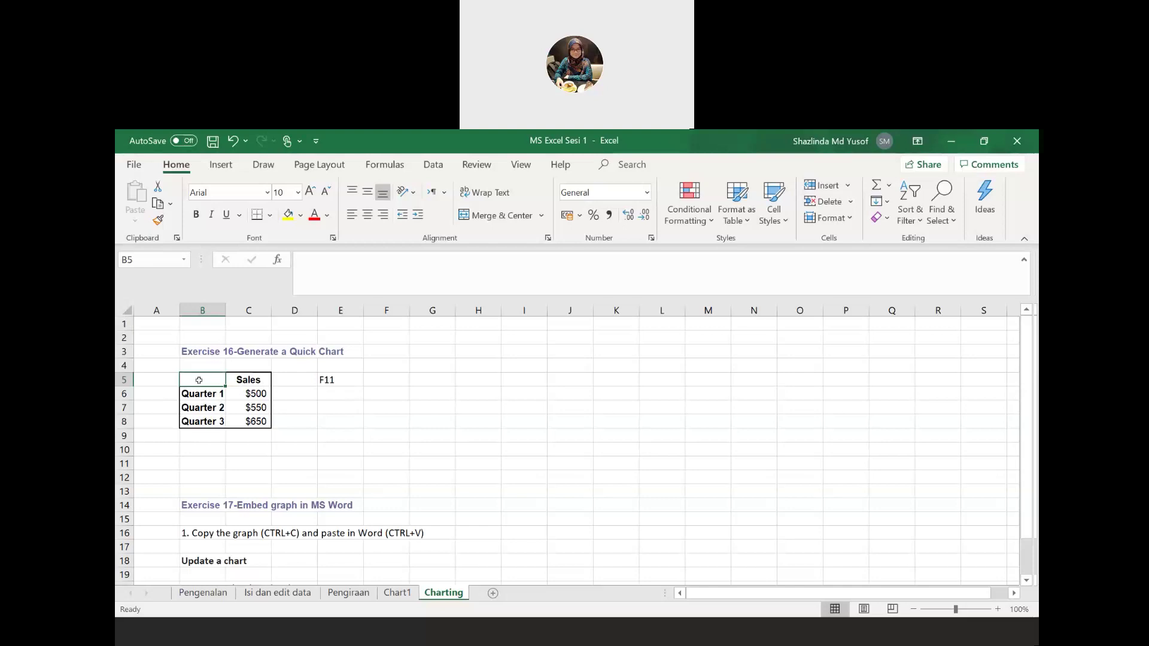
{"action": "left_click_drag", "start_coordinate": [212, 382], "coordinate": [237, 420]}
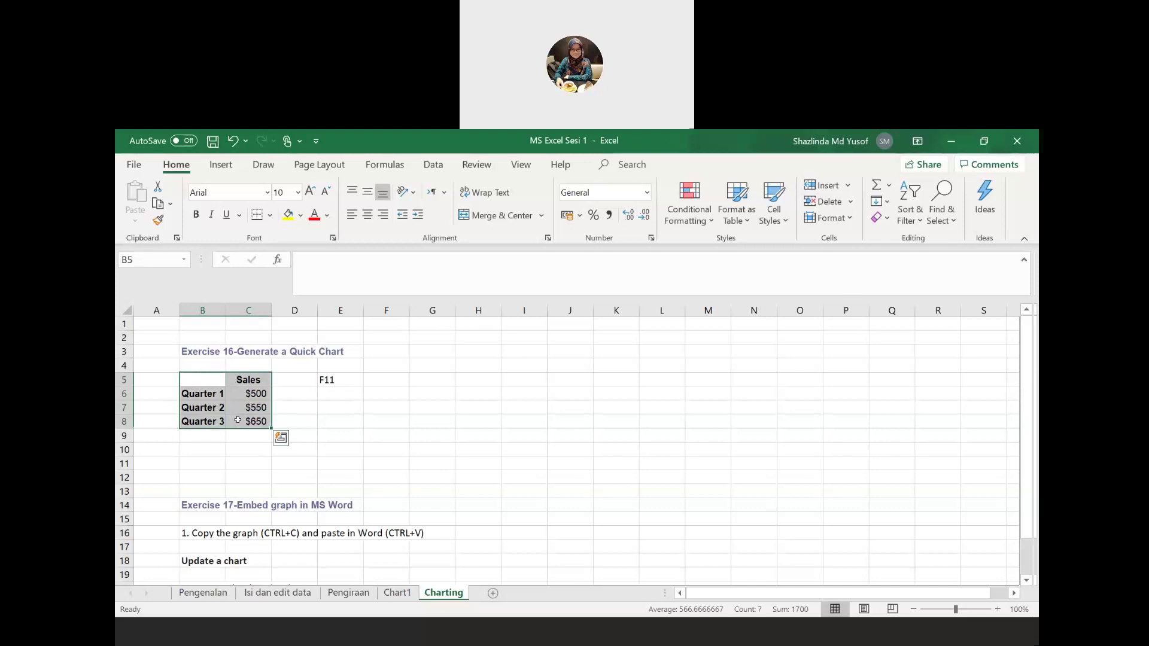
{"action": "key", "text": "F11"}
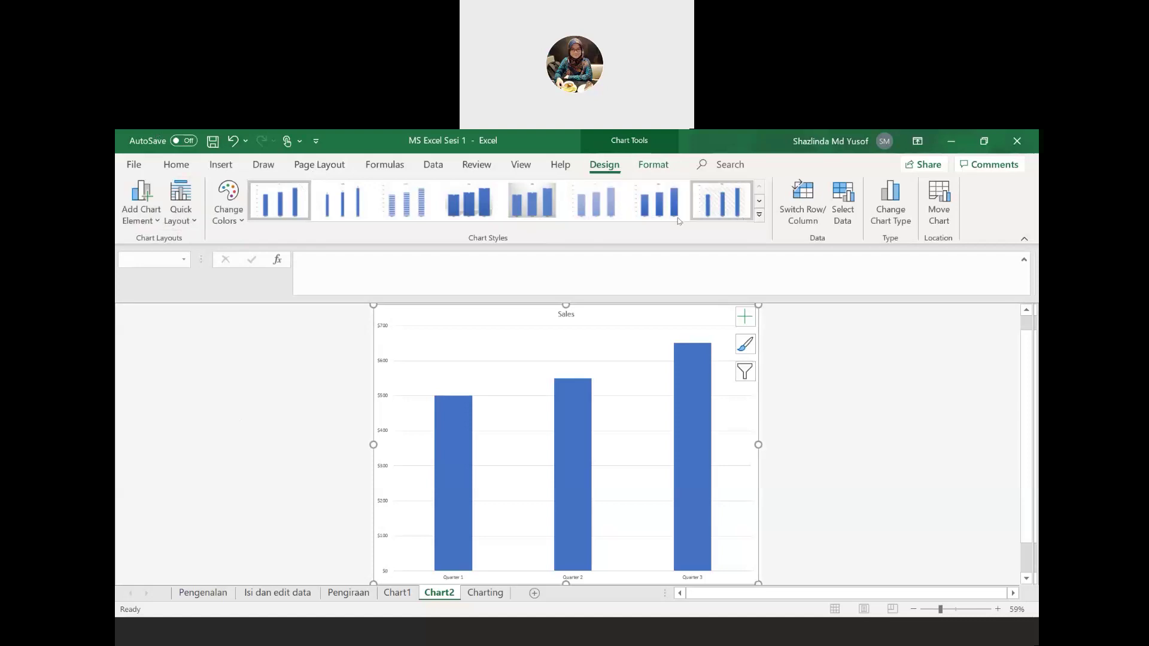
Give the Sales chart Chart Style 8, with thin bars and gridlines, and bring up Change Chart Type
{"action": "left_click", "coordinate": [464, 209]}
{"action": "left_click", "coordinate": [721, 207]}
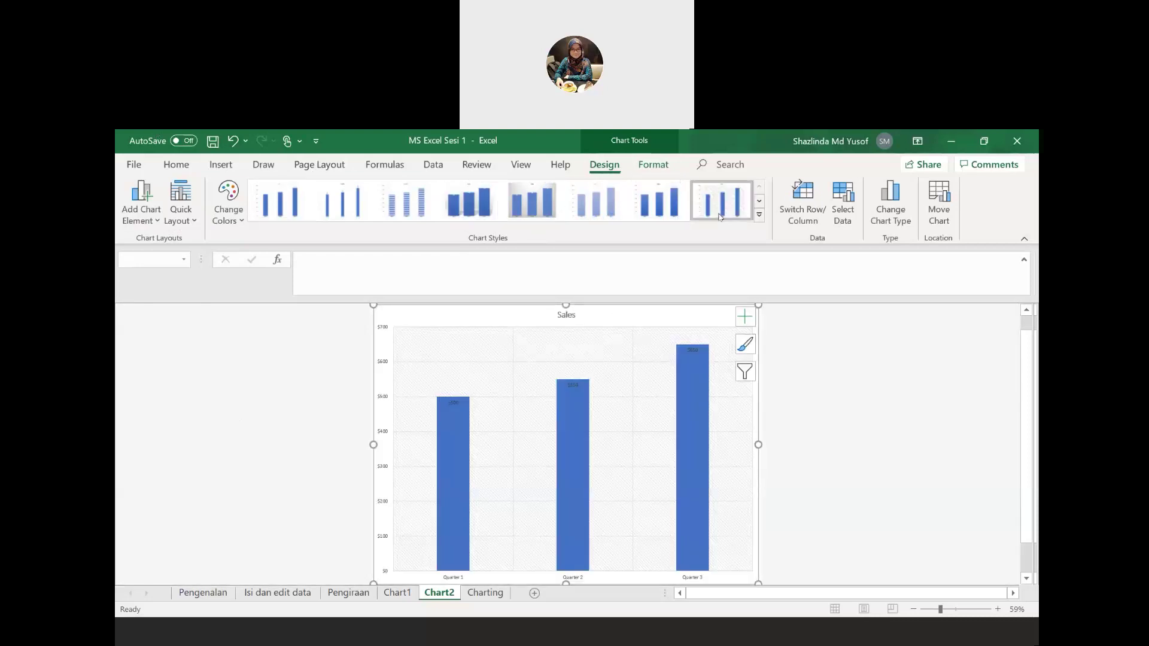
{"action": "scroll", "coordinate": [862, 393], "scroll_direction": "down", "scroll_amount": 1}
{"action": "scroll", "coordinate": [862, 393], "scroll_direction": "down", "scroll_amount": 1}
{"action": "scroll", "coordinate": [862, 393], "scroll_direction": "down", "scroll_amount": 2}
{"action": "scroll", "coordinate": [861, 393], "scroll_direction": "up", "scroll_amount": 2}
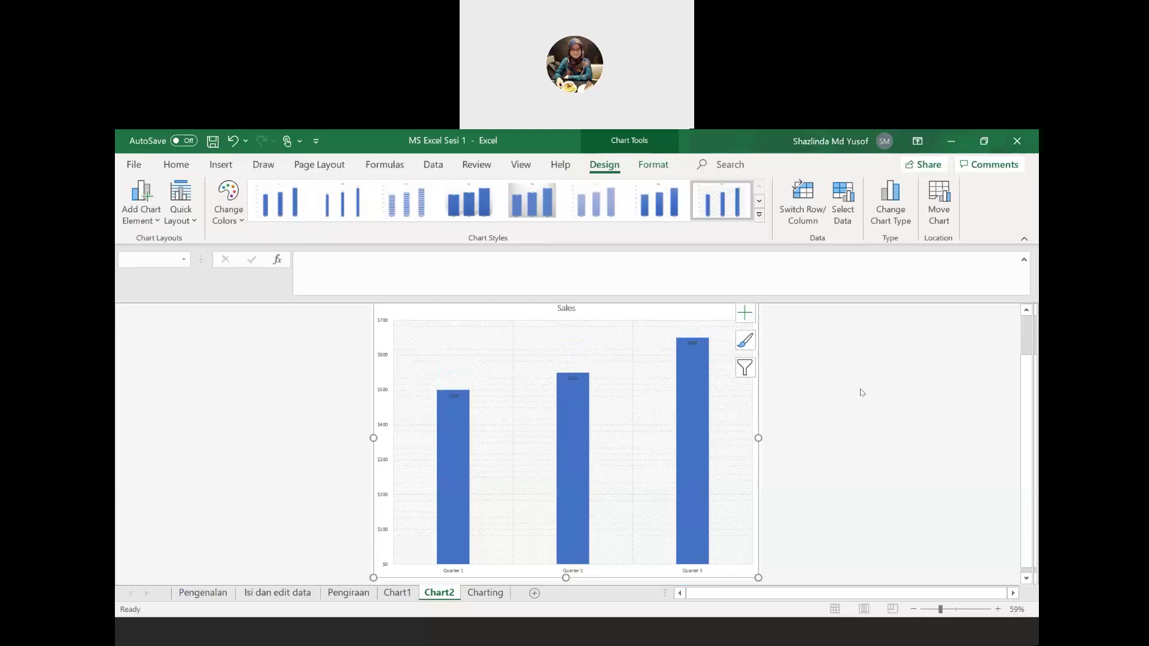
{"action": "left_click", "coordinate": [904, 225]}
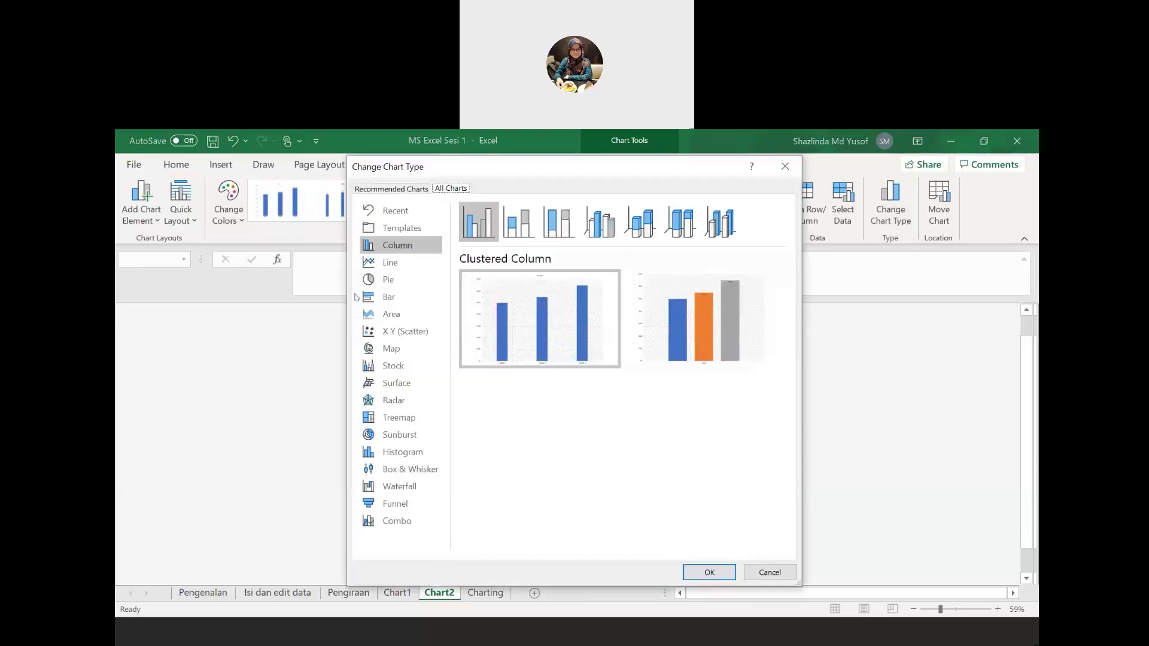
Cancel the Change Chart Type dialog unchanged and select the Sales chart title
{"action": "left_click", "coordinate": [775, 570]}
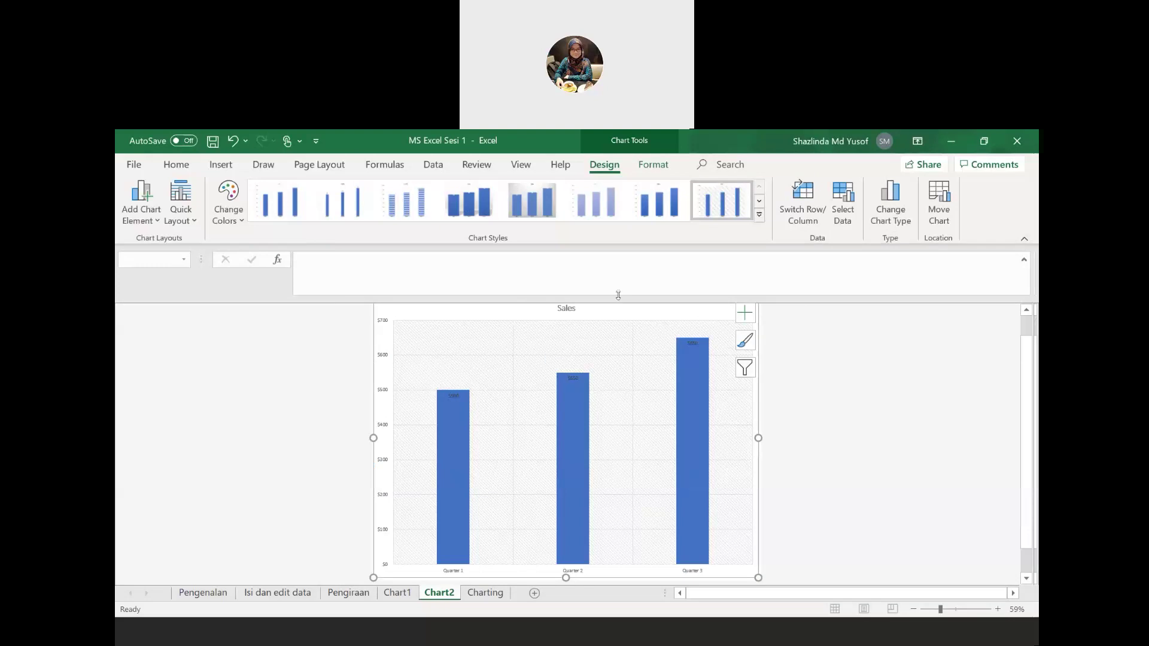
{"action": "left_click", "coordinate": [566, 306]}
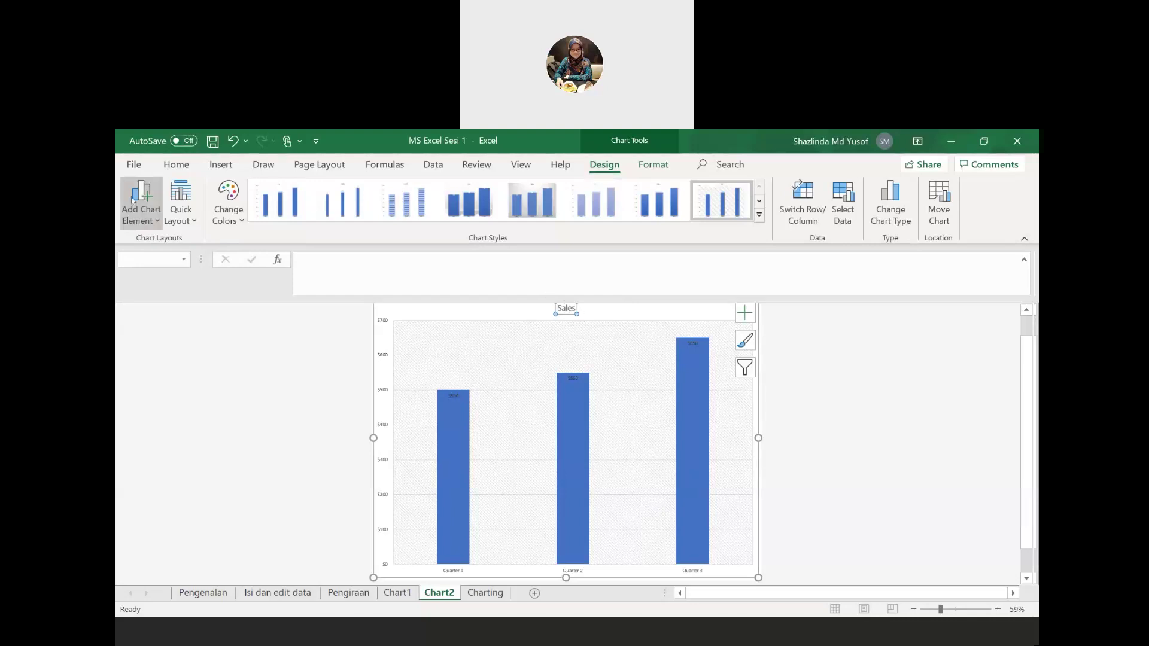
Increase the Sales chart title text from 18 to 24 point
{"action": "left_click", "coordinate": [176, 170]}
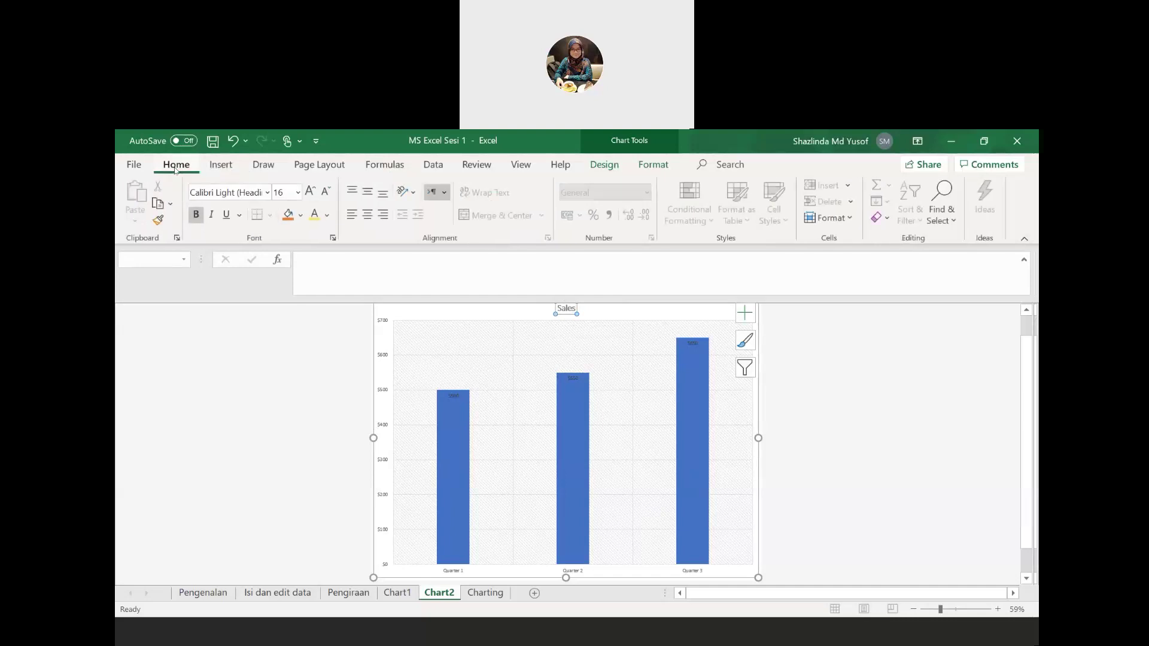
{"action": "double_click", "coordinate": [557, 307]}
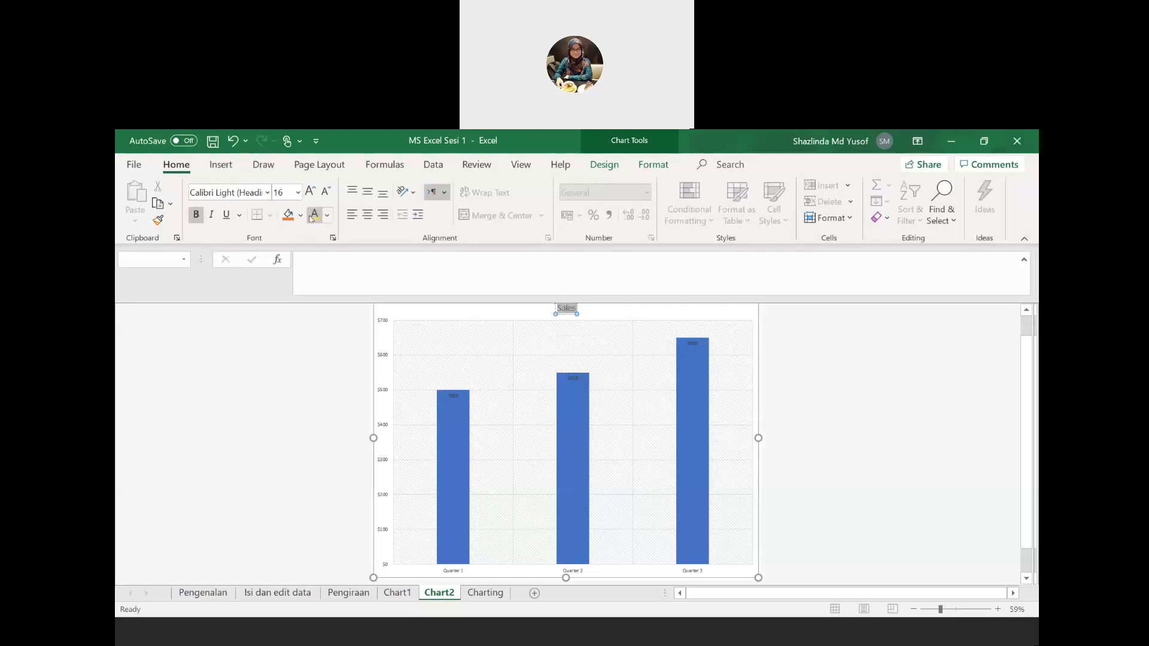
{"action": "left_click", "coordinate": [310, 191]}
{"action": "left_click", "coordinate": [310, 192]}
{"action": "left_click", "coordinate": [310, 191]}
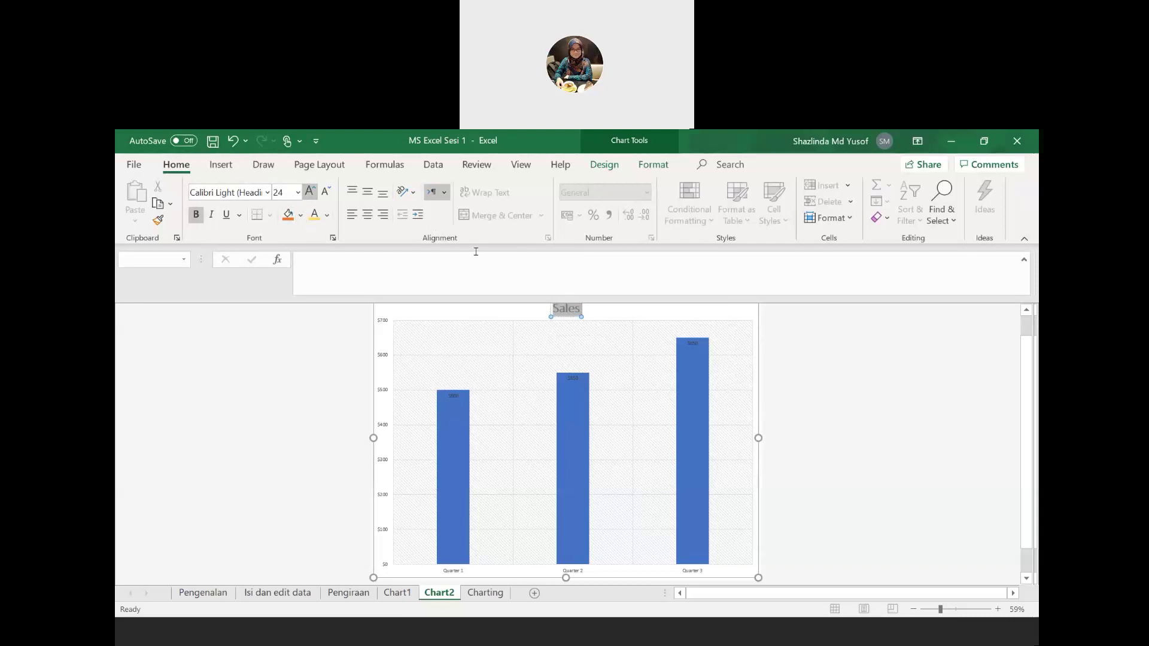
{"action": "left_click", "coordinate": [734, 313]}
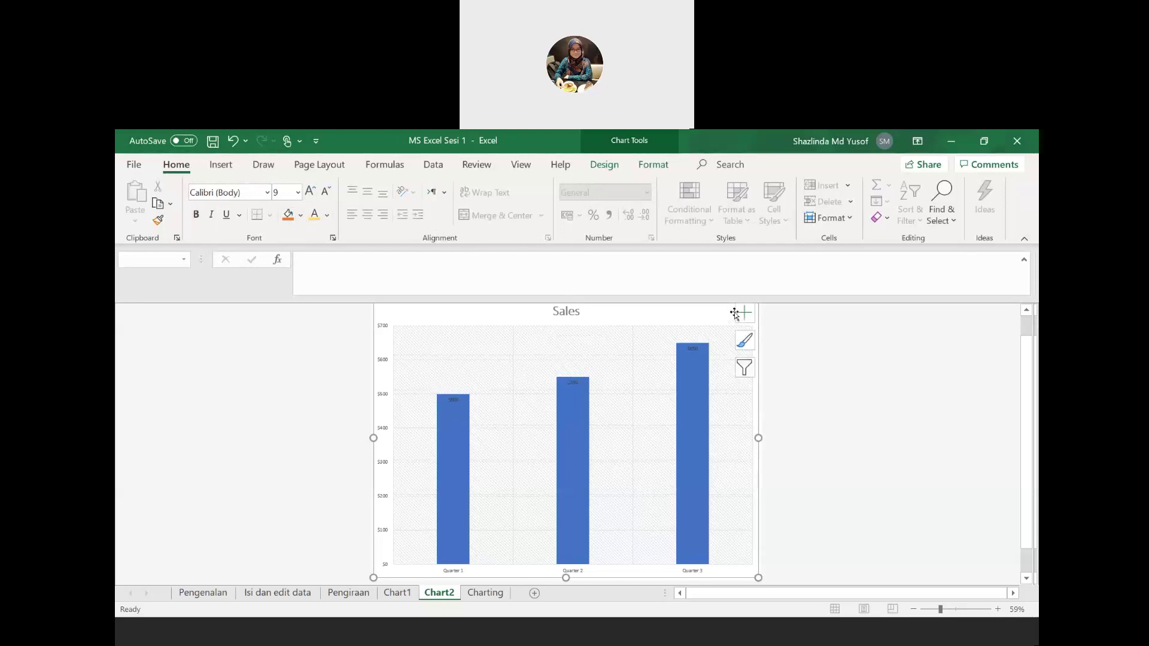
{"action": "right_click", "coordinate": [483, 317]}
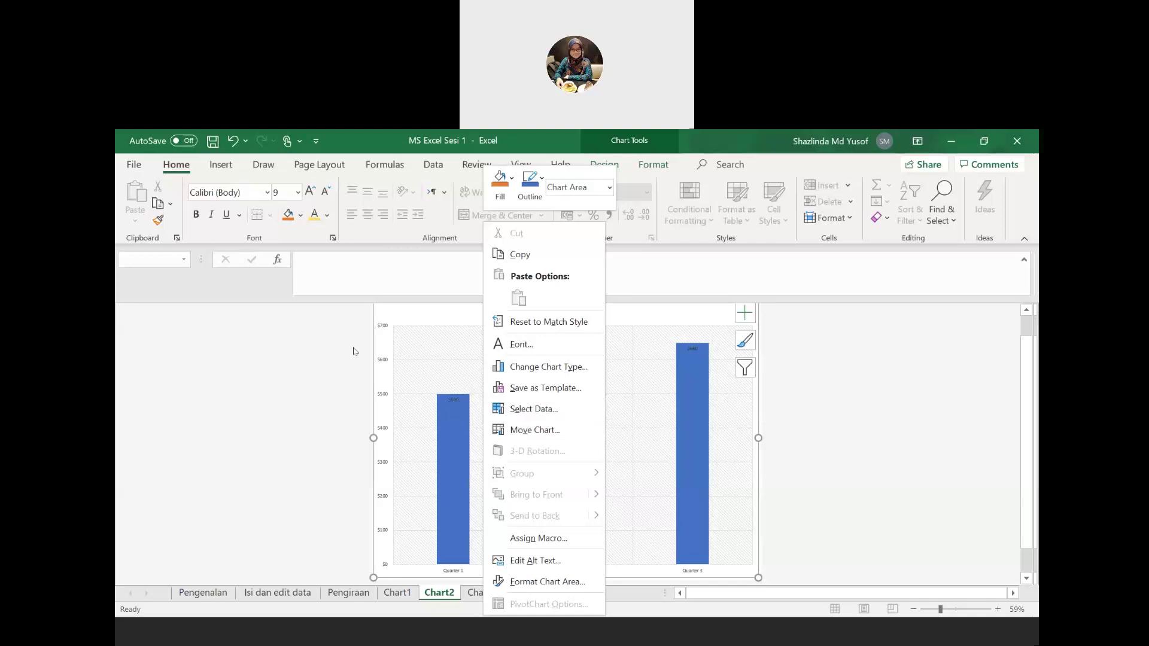
{"action": "left_click", "coordinate": [515, 430]}
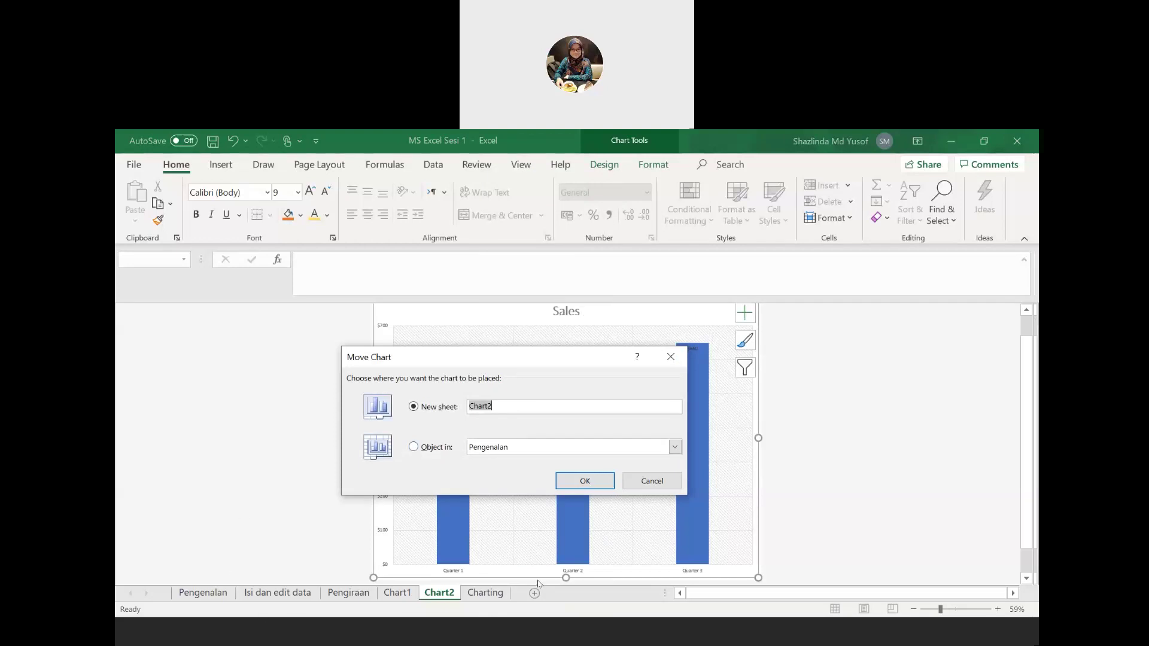
{"action": "left_click", "coordinate": [675, 446]}
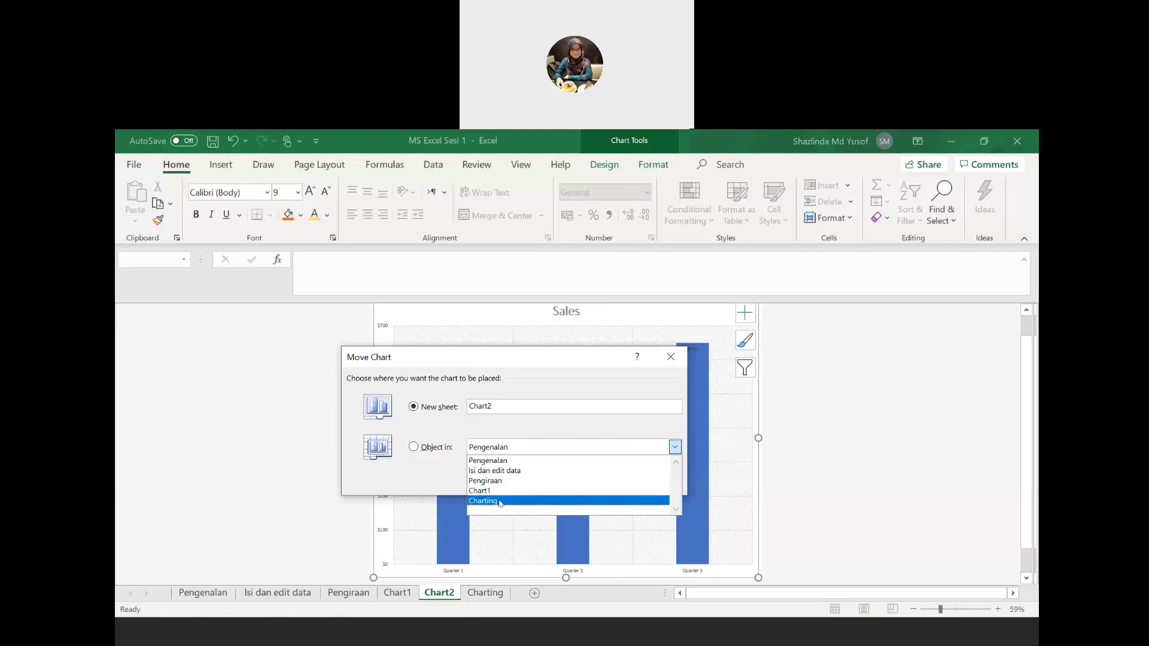
{"action": "left_click", "coordinate": [670, 357]}
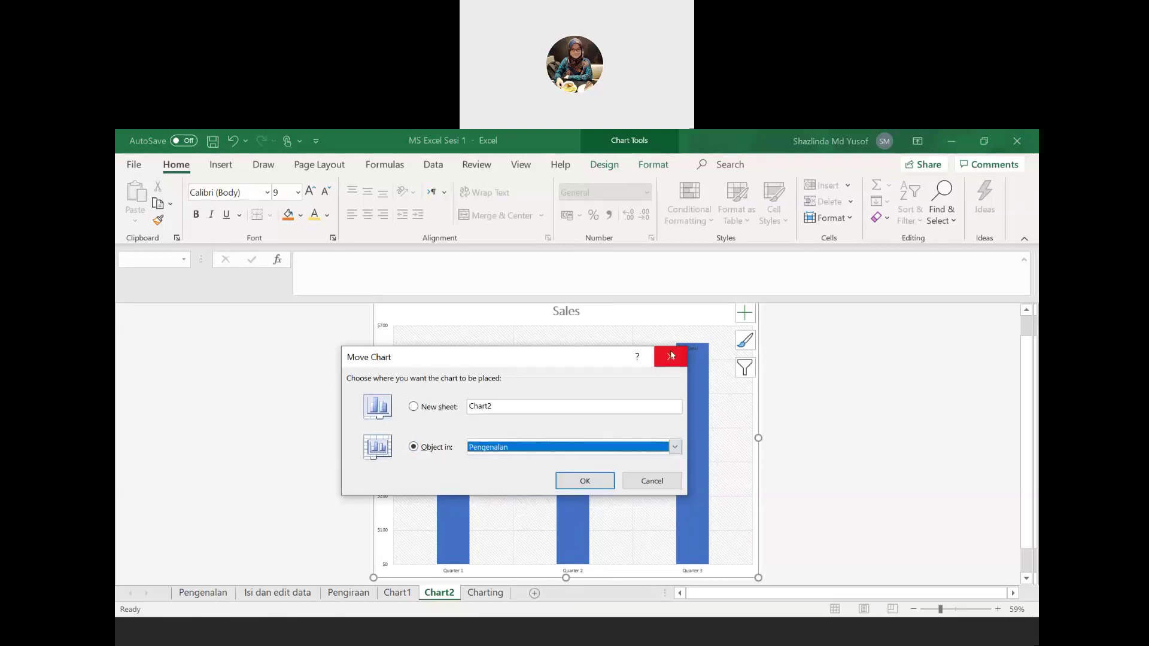
{"action": "left_click", "coordinate": [416, 408]}
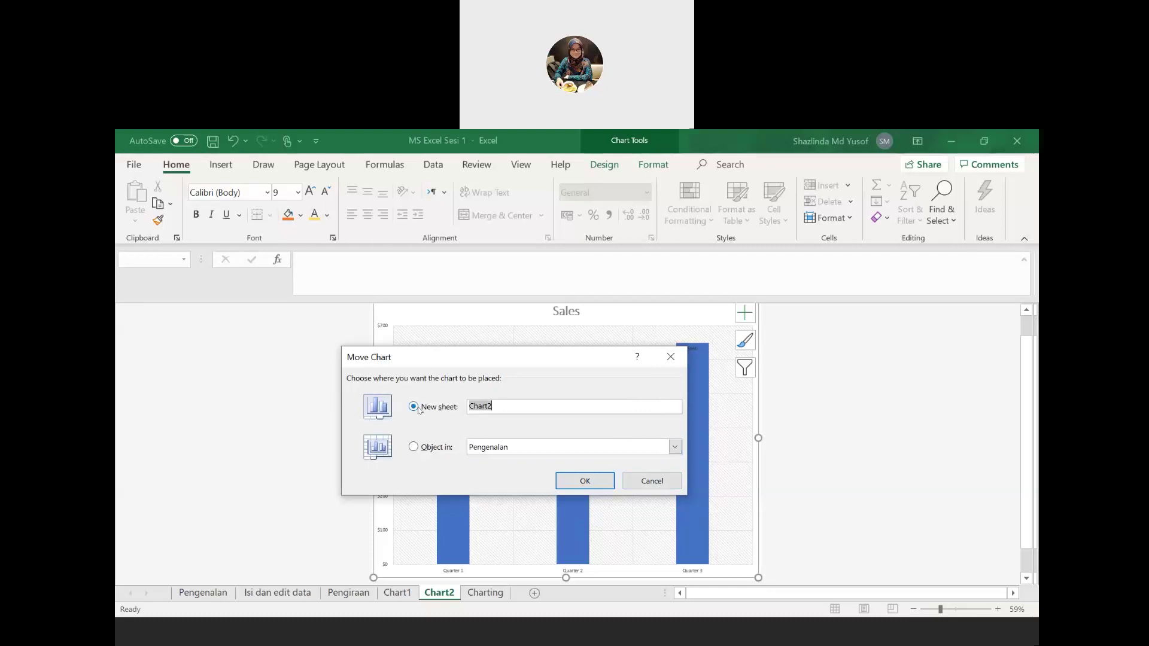
{"action": "left_click", "coordinate": [671, 356]}
{"action": "left_click", "coordinate": [825, 387]}
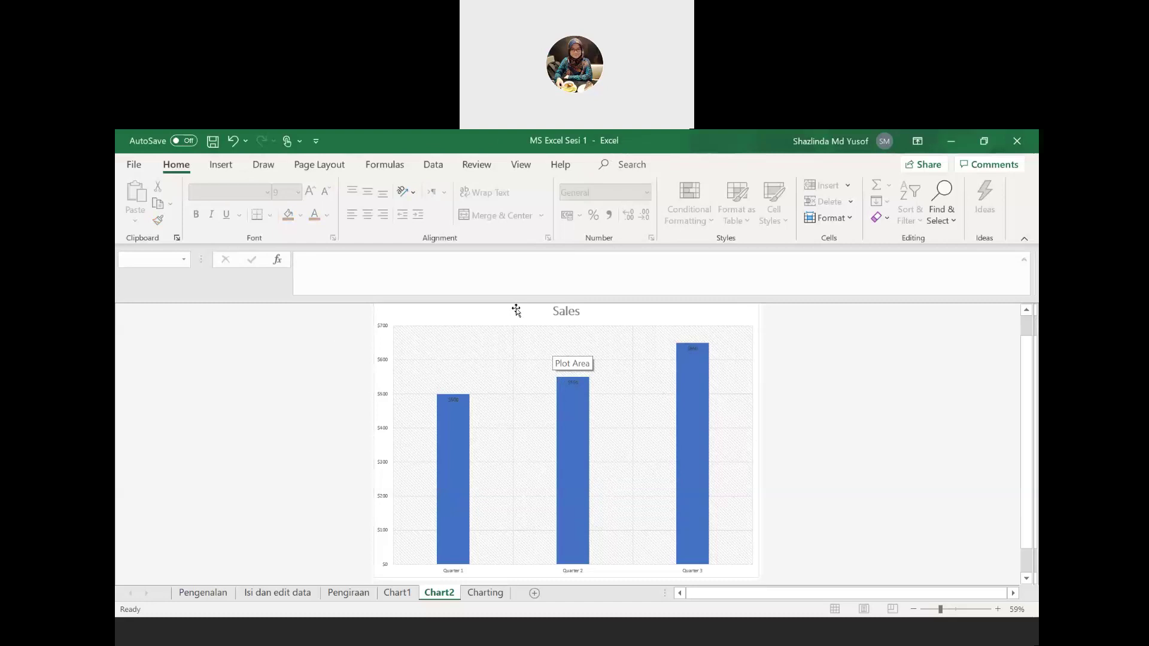
{"action": "left_click", "coordinate": [601, 307]}
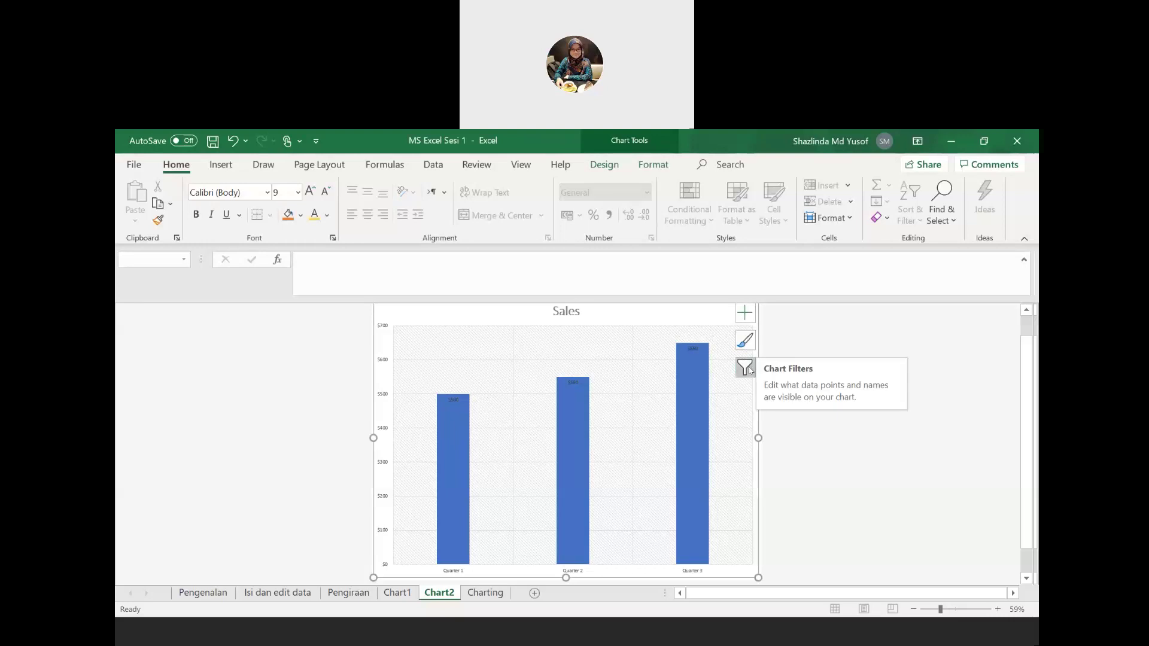
Add Axis Titles to the Sales chart, briefly trying then removing a Data Table
{"action": "left_click", "coordinate": [747, 316]}
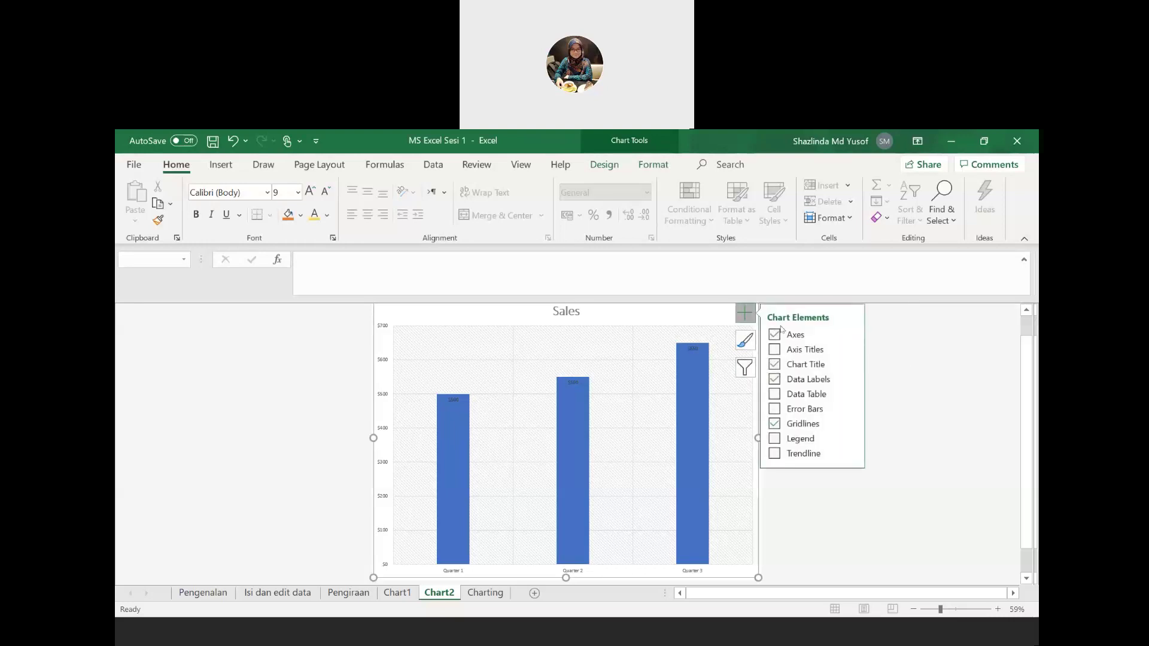
{"action": "left_click", "coordinate": [778, 350]}
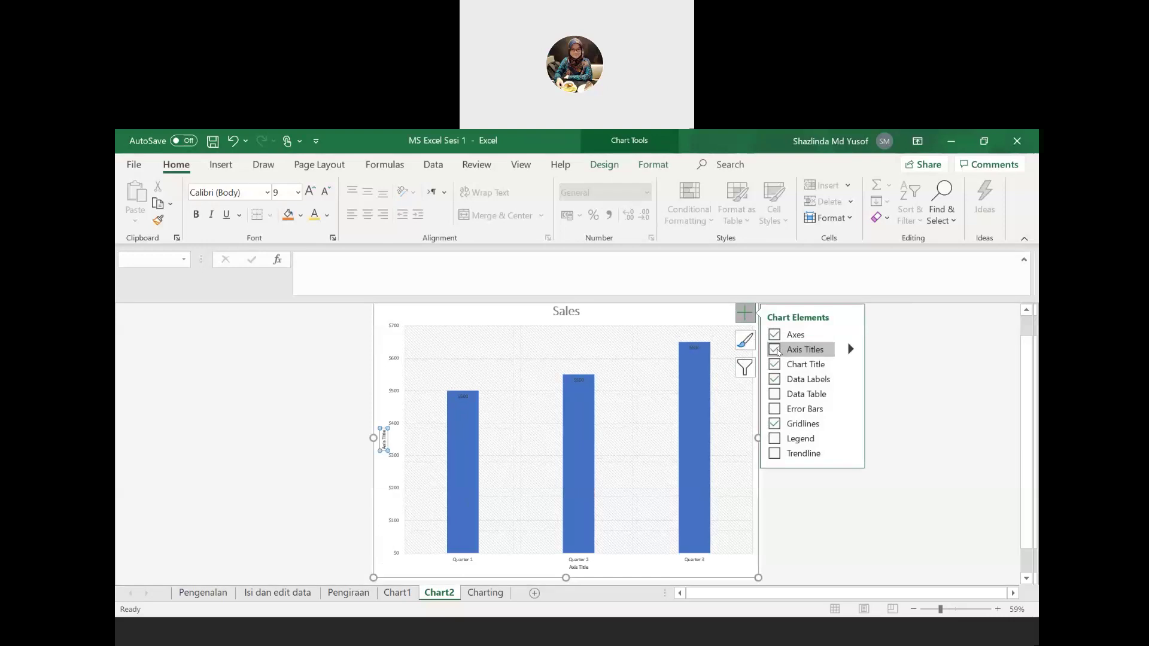
{"action": "left_click", "coordinate": [775, 393]}
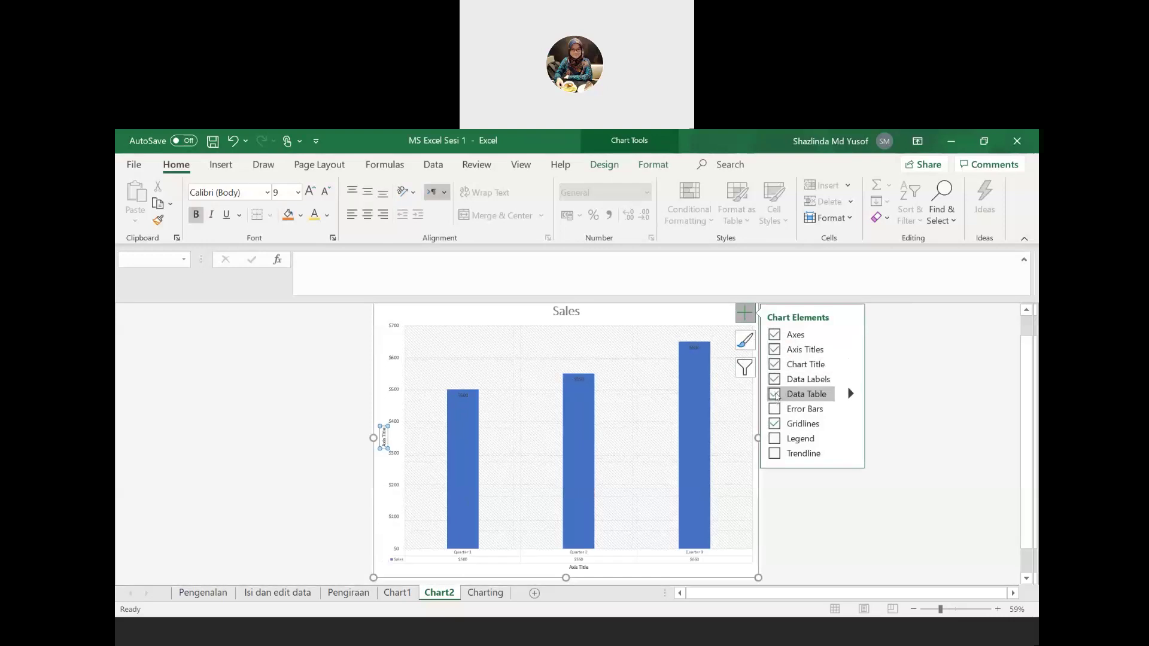
{"action": "left_click", "coordinate": [775, 394]}
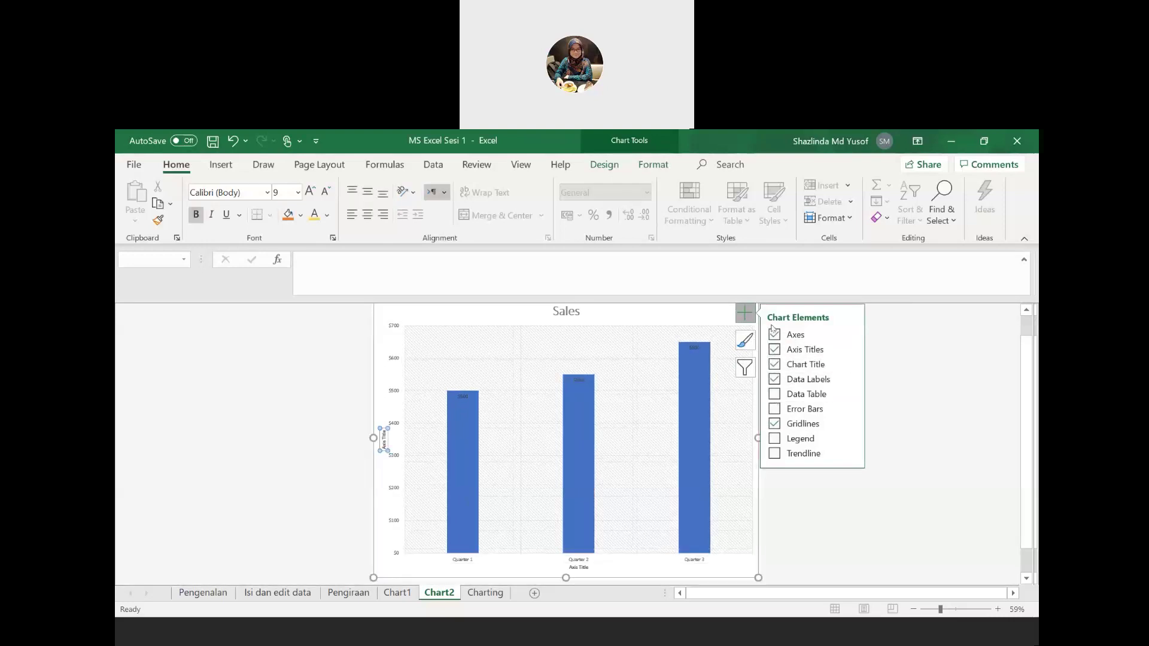
{"action": "left_click", "coordinate": [820, 505]}
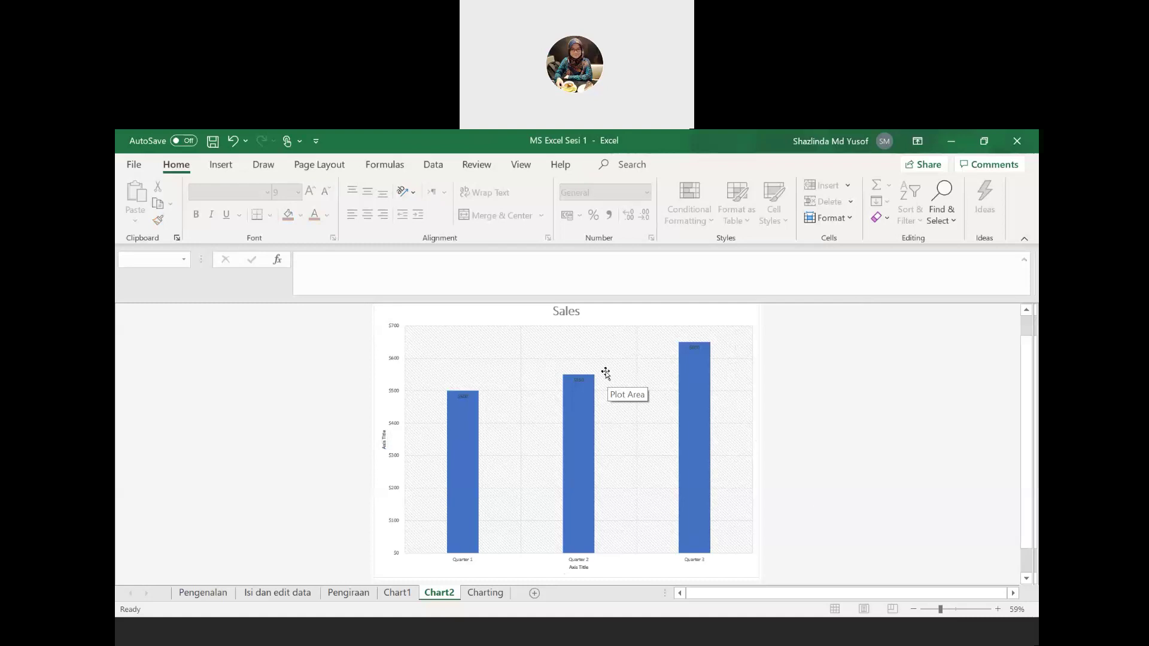
Reselect the Sales chart, revisit its elements list, and toggle the chart's selection
{"action": "left_click", "coordinate": [461, 316]}
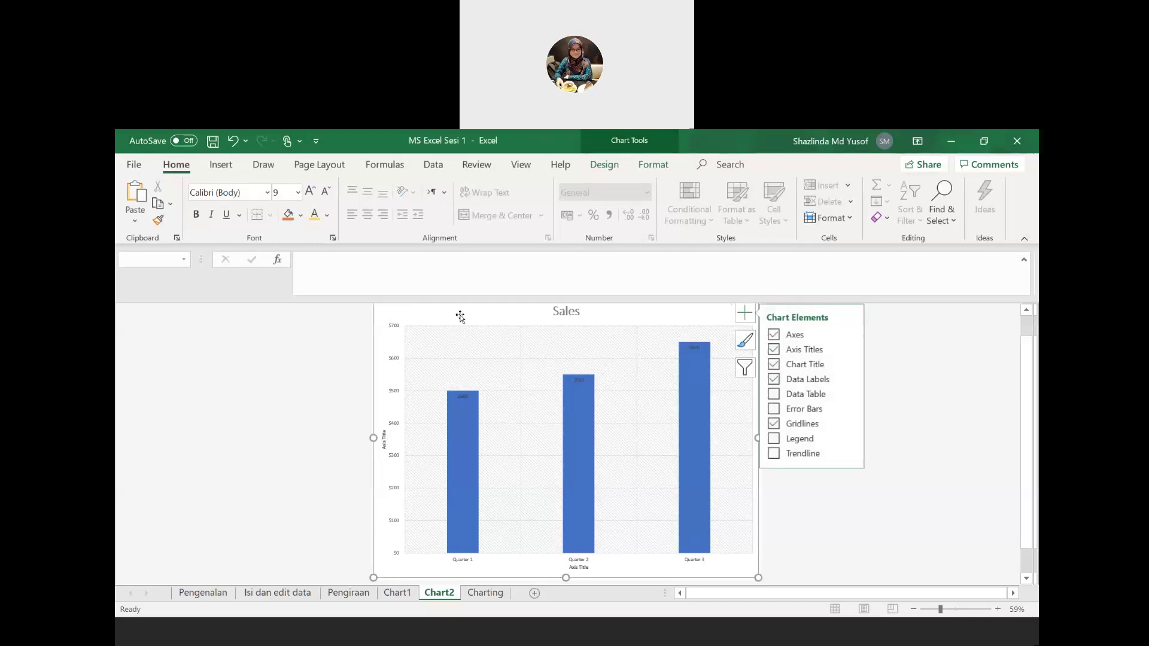
{"action": "left_click", "coordinate": [396, 326]}
{"action": "left_click", "coordinate": [416, 316]}
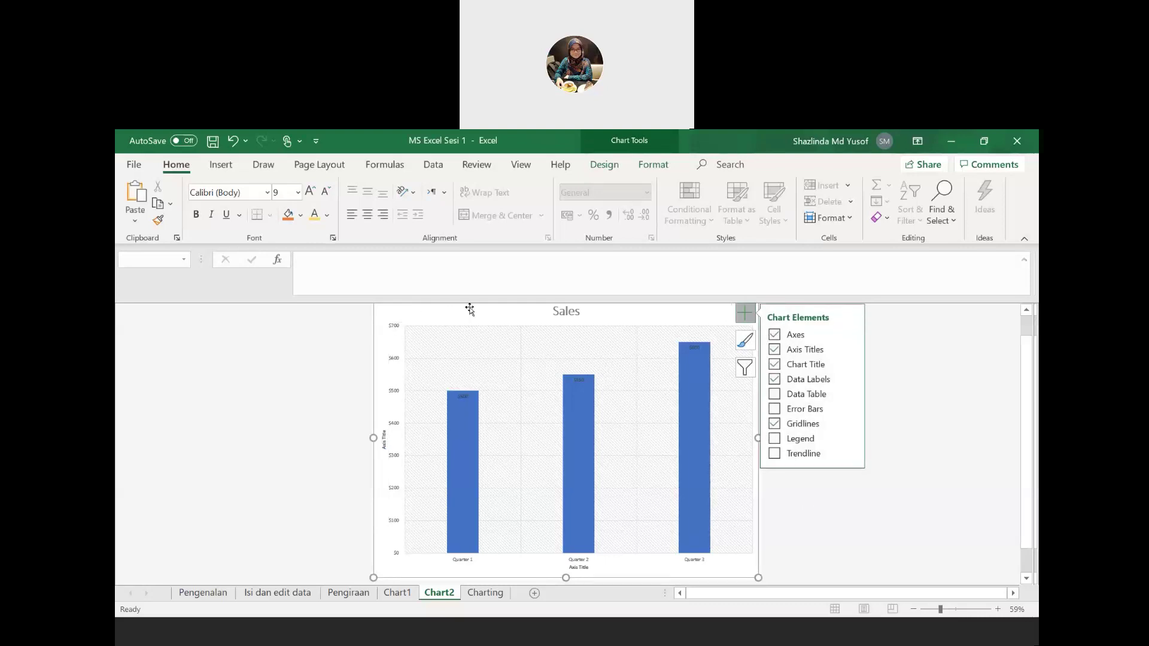
{"action": "left_click", "coordinate": [259, 384]}
{"action": "left_click", "coordinate": [443, 315]}
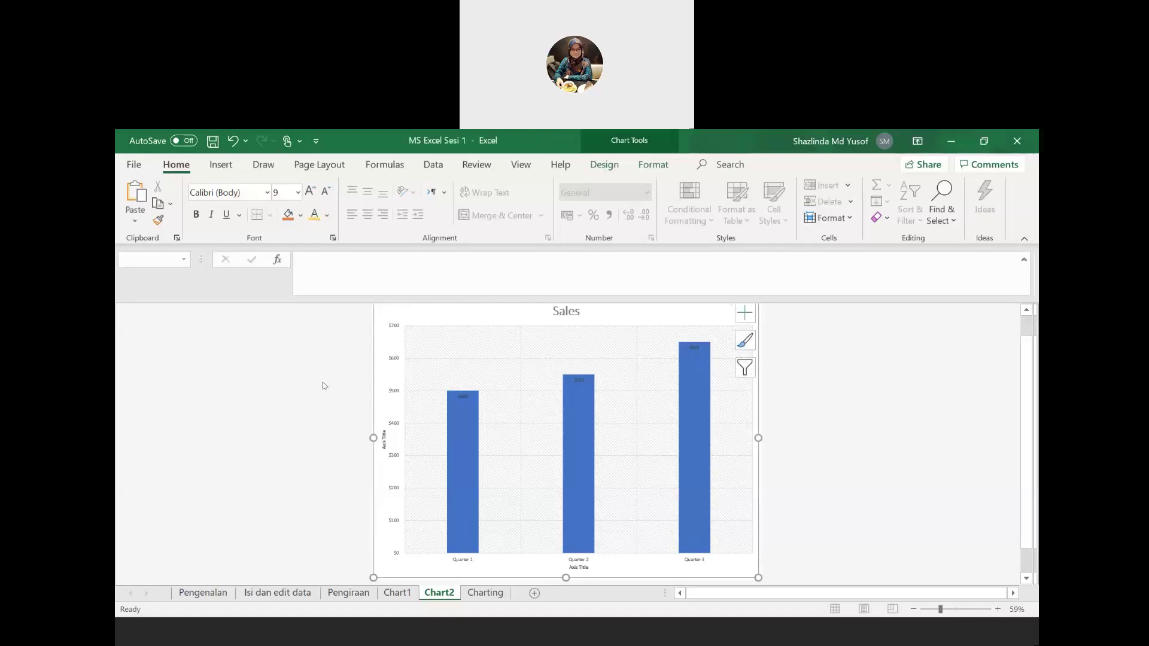
{"action": "left_click", "coordinate": [321, 384]}
{"action": "left_click", "coordinate": [419, 315]}
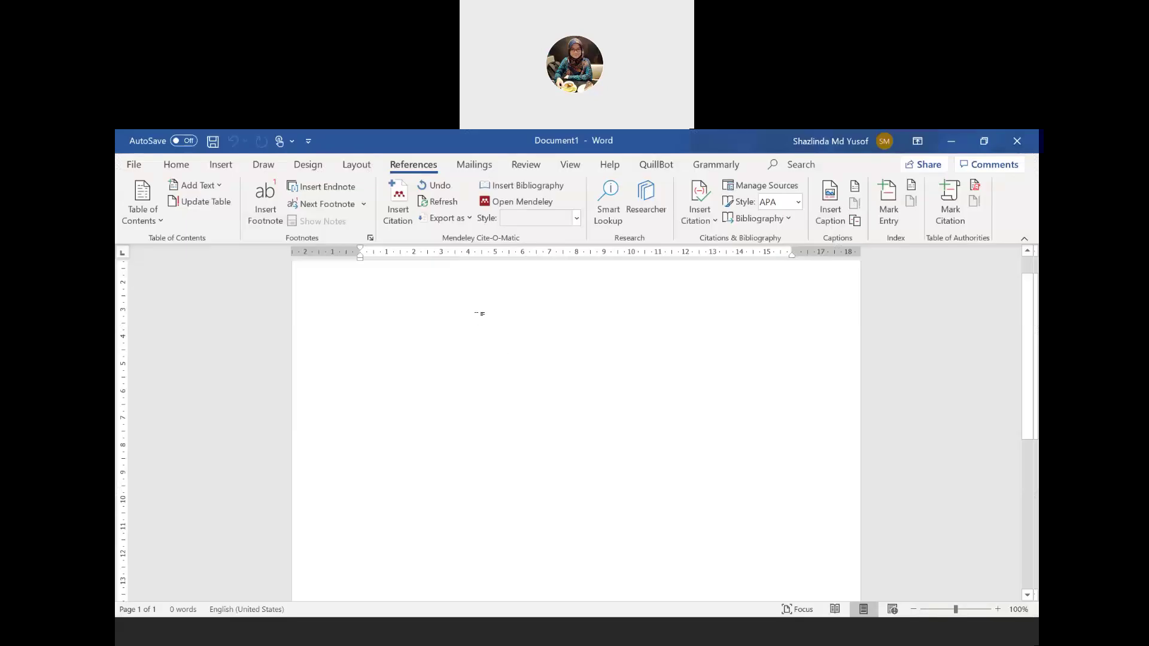
Paste the copied Sales chart into Word's Document1 and return to Excel
{"action": "scroll", "coordinate": [484, 327], "scroll_direction": "up", "scroll_amount": 1}
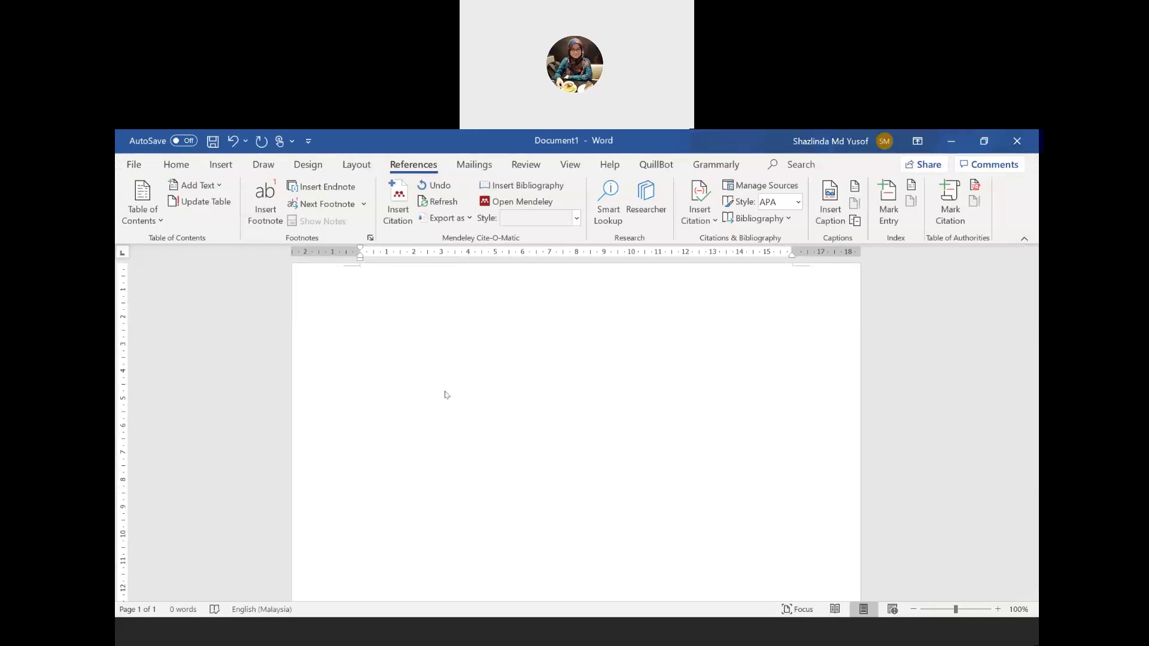
{"action": "key", "text": "ctrl+v"}
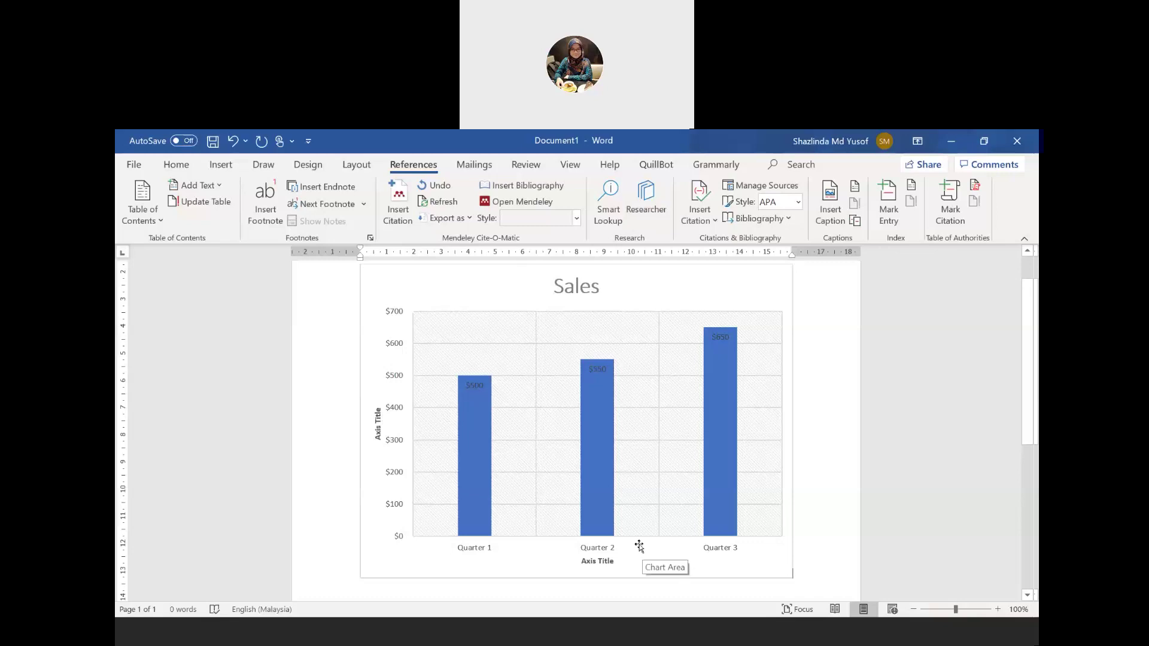
{"action": "left_click", "coordinate": [593, 635]}
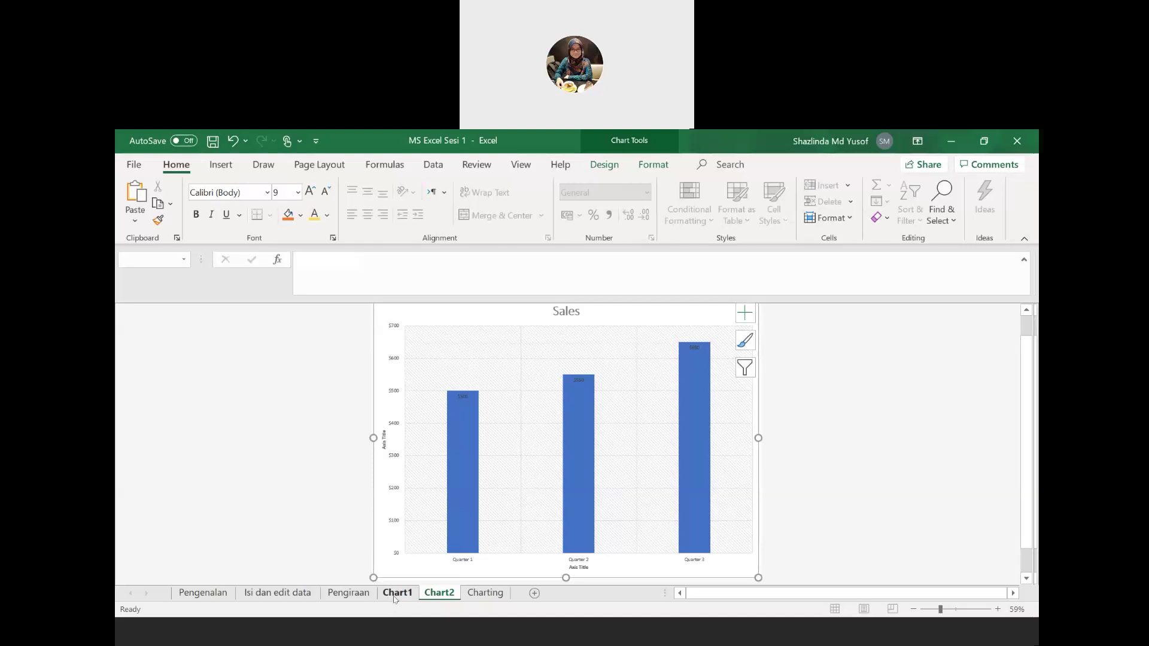
Change Quarter 1 sales in C6 on the Charting sheet to 200, then check Word
{"action": "left_click", "coordinate": [484, 593]}
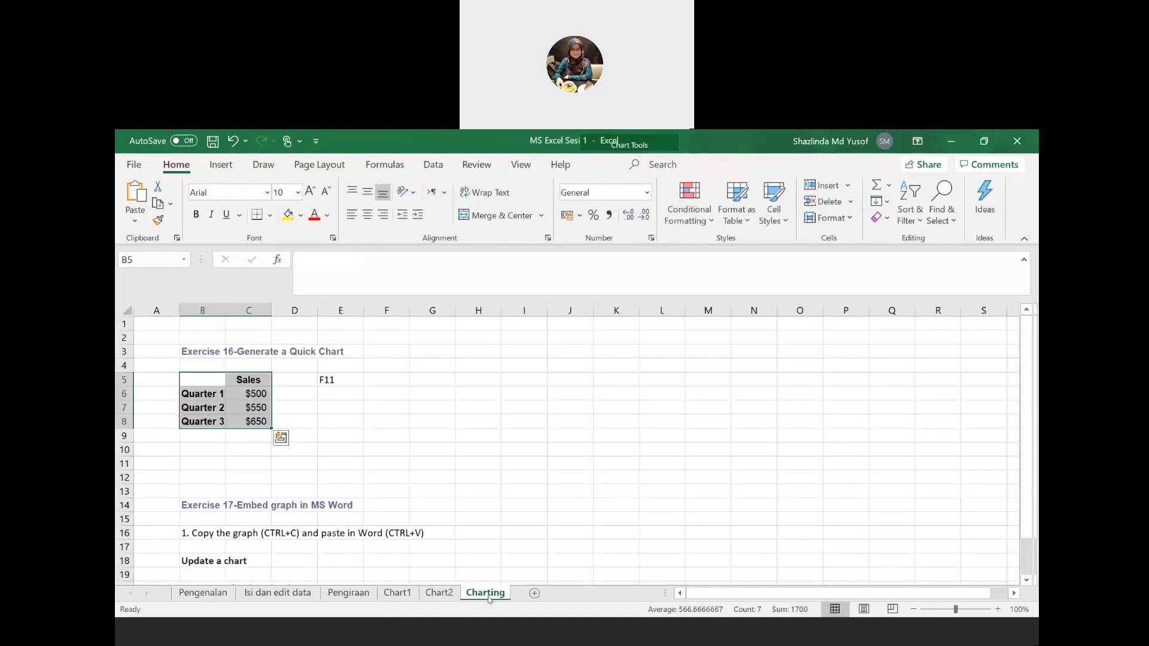
{"action": "left_click", "coordinate": [246, 393]}
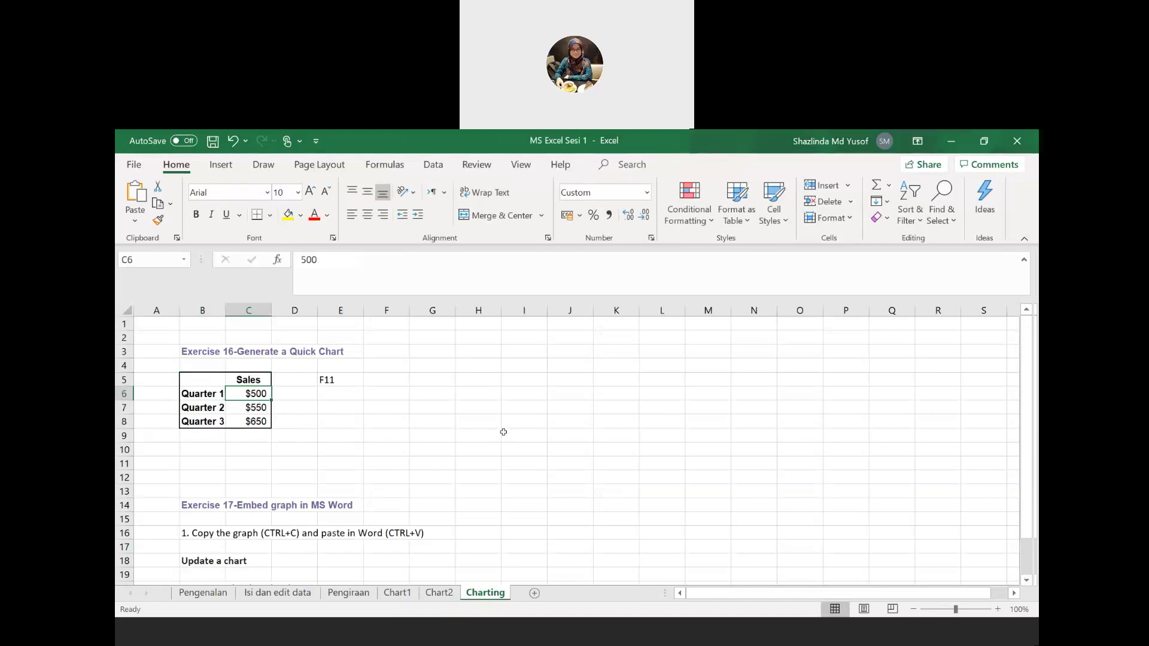
{"action": "type", "text": "2"}
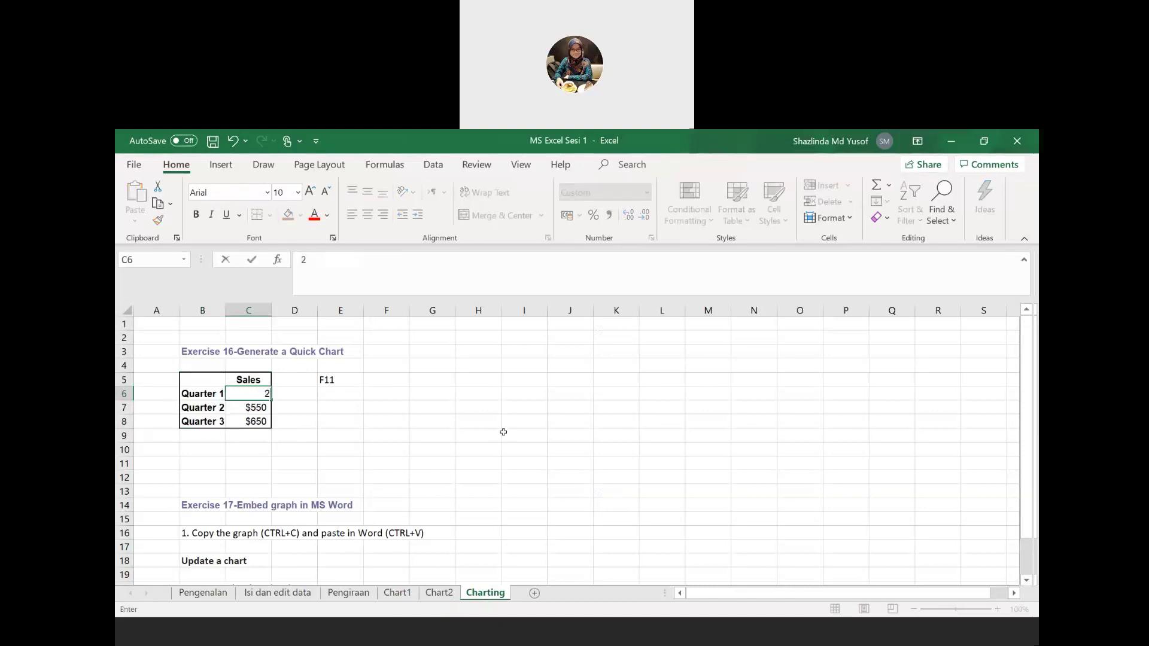
{"action": "type", "text": "00"}
{"action": "key", "text": "Return"}
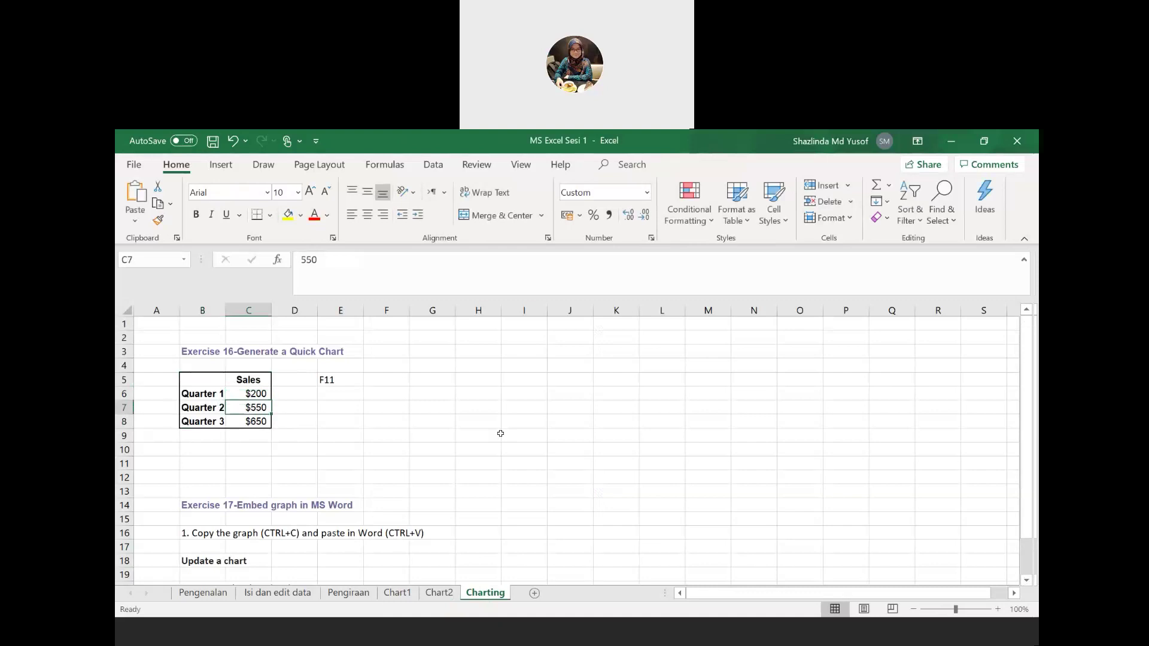
{"action": "left_click", "coordinate": [556, 637]}
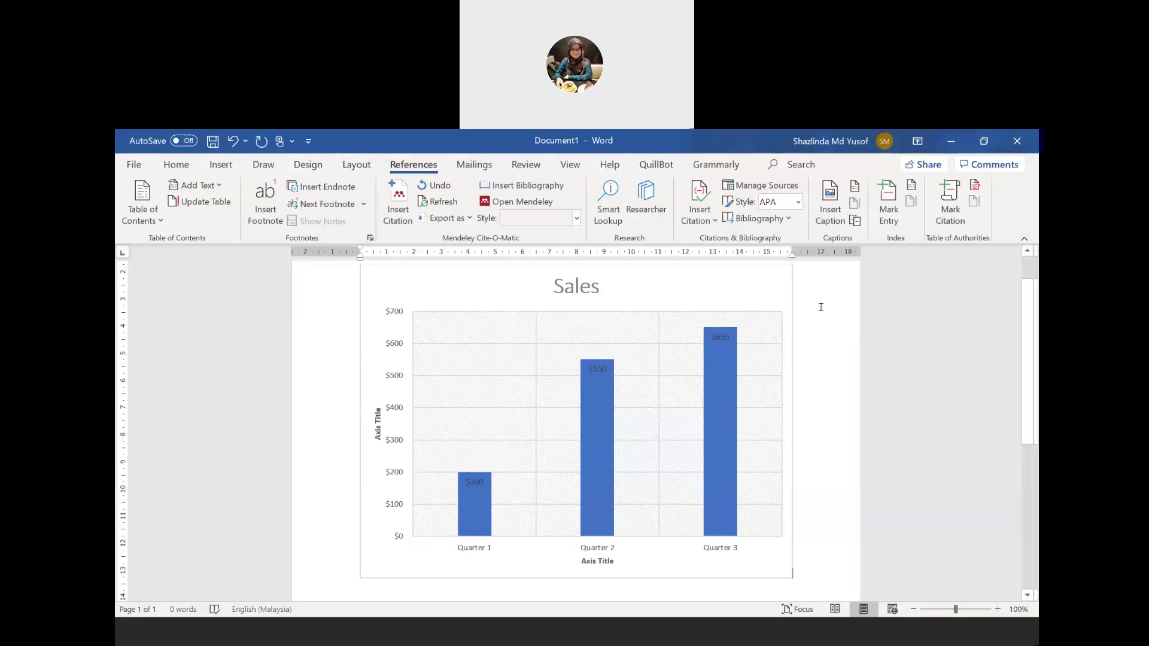
Check the Word chart's data options, then set C6 back to 500 in Excel
{"action": "left_click", "coordinate": [694, 285]}
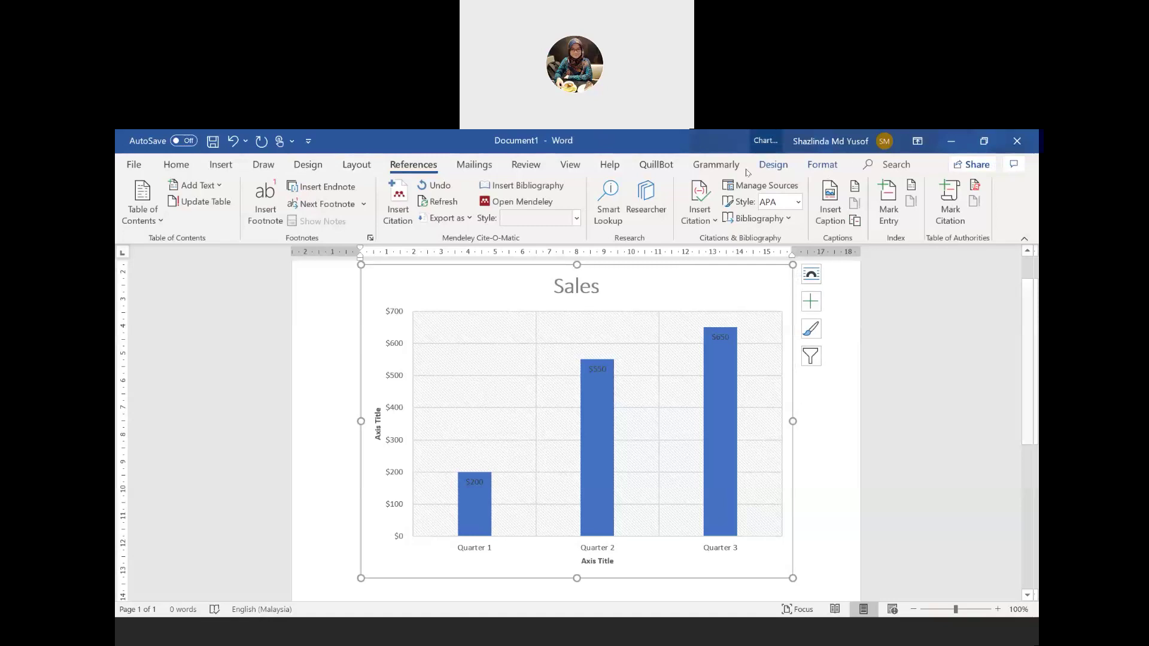
{"action": "left_click", "coordinate": [765, 142]}
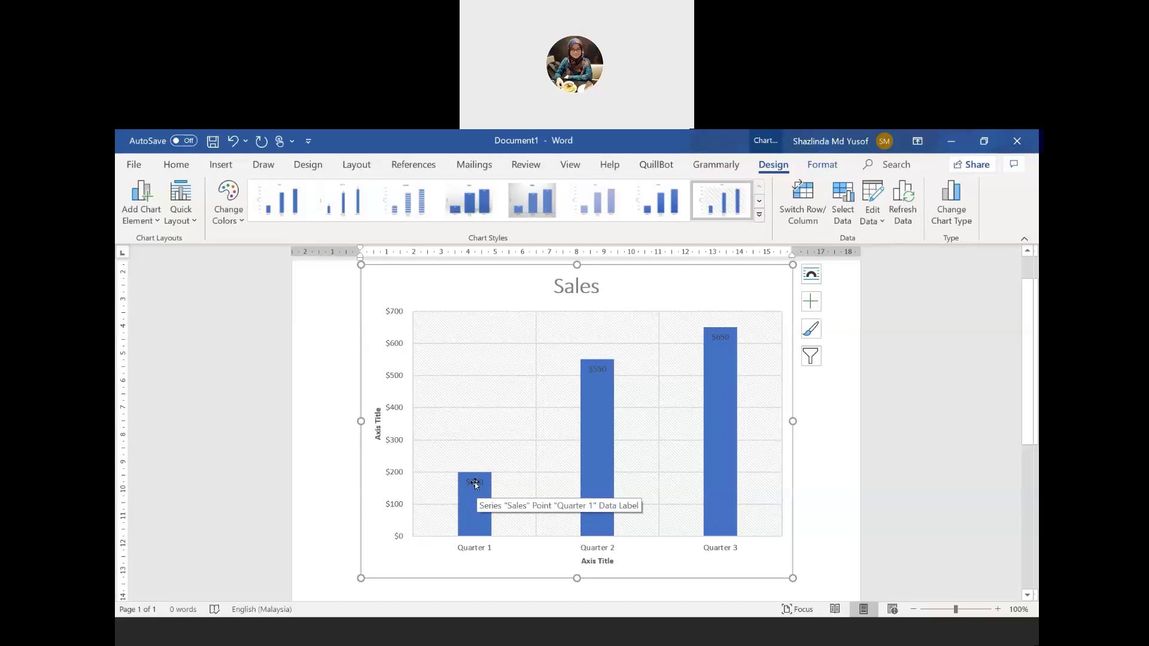
{"action": "left_click", "coordinate": [596, 633]}
{"action": "left_click", "coordinate": [257, 395]}
{"action": "type", "text": "500"}
{"action": "key", "text": "Return"}
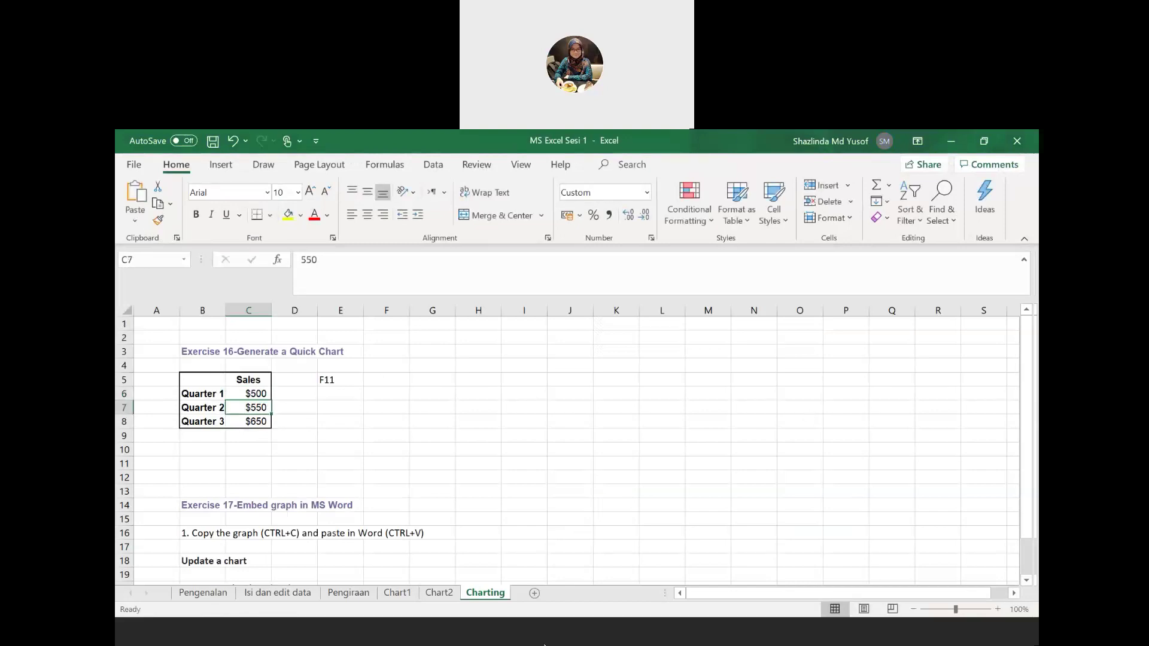
Refresh the embedded Word chart's data, then open Excel's Isi dan edit data sheet
{"action": "left_click", "coordinate": [560, 638]}
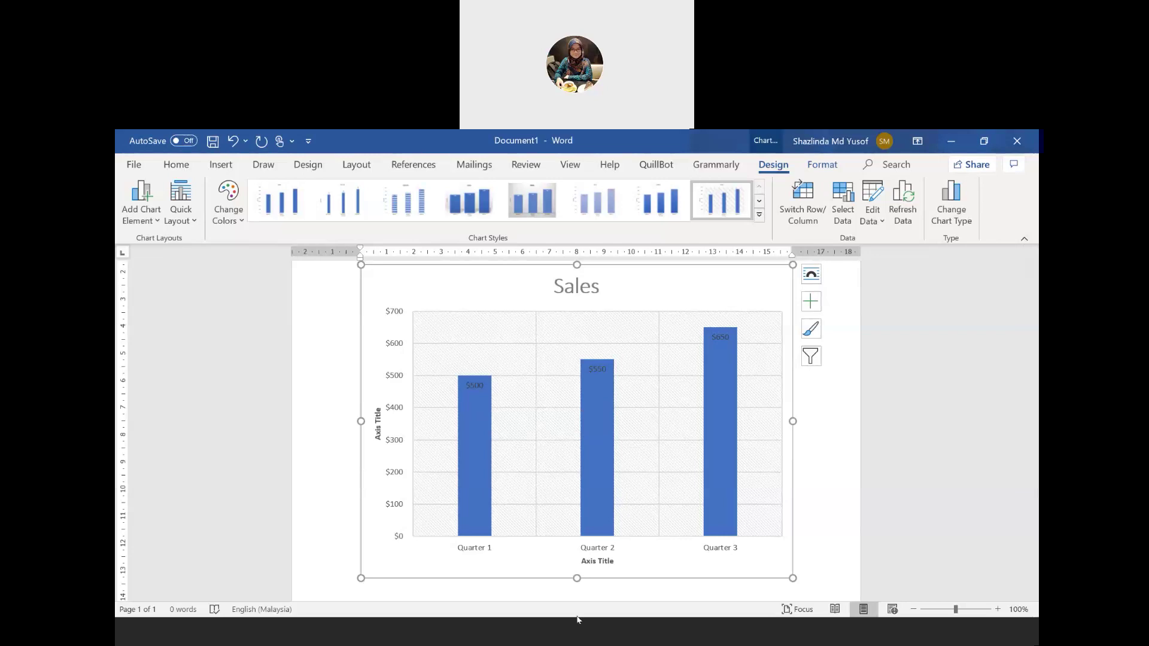
{"action": "left_click", "coordinate": [592, 631]}
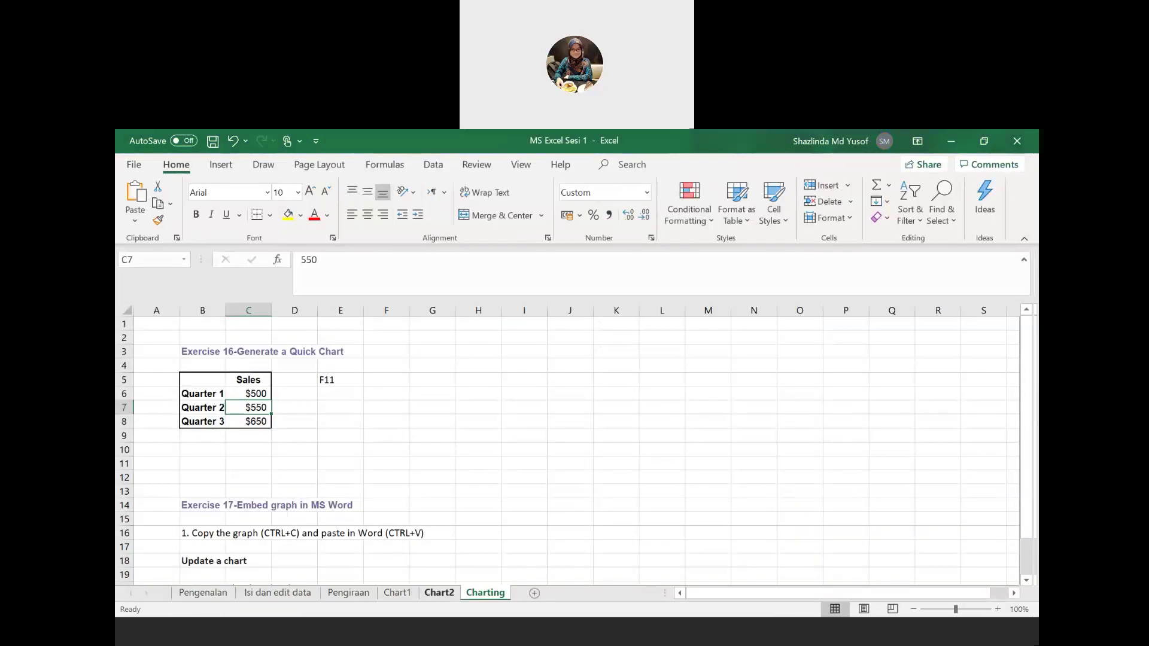
{"action": "key", "text": "alt+Tab"}
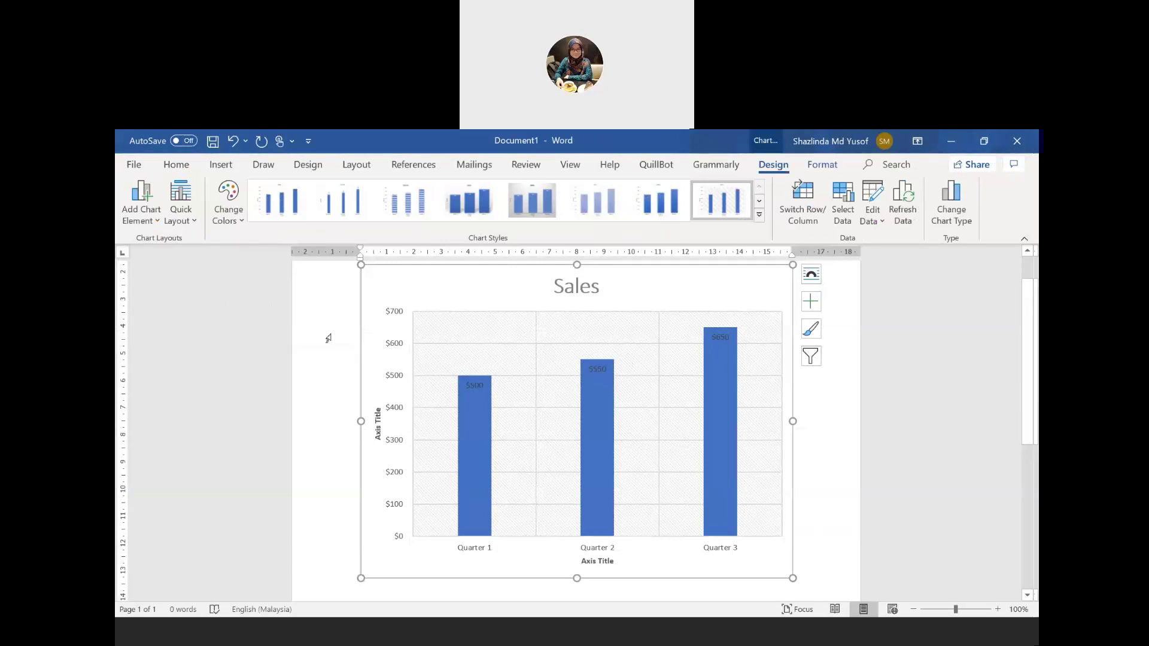
{"action": "left_click", "coordinate": [844, 465]}
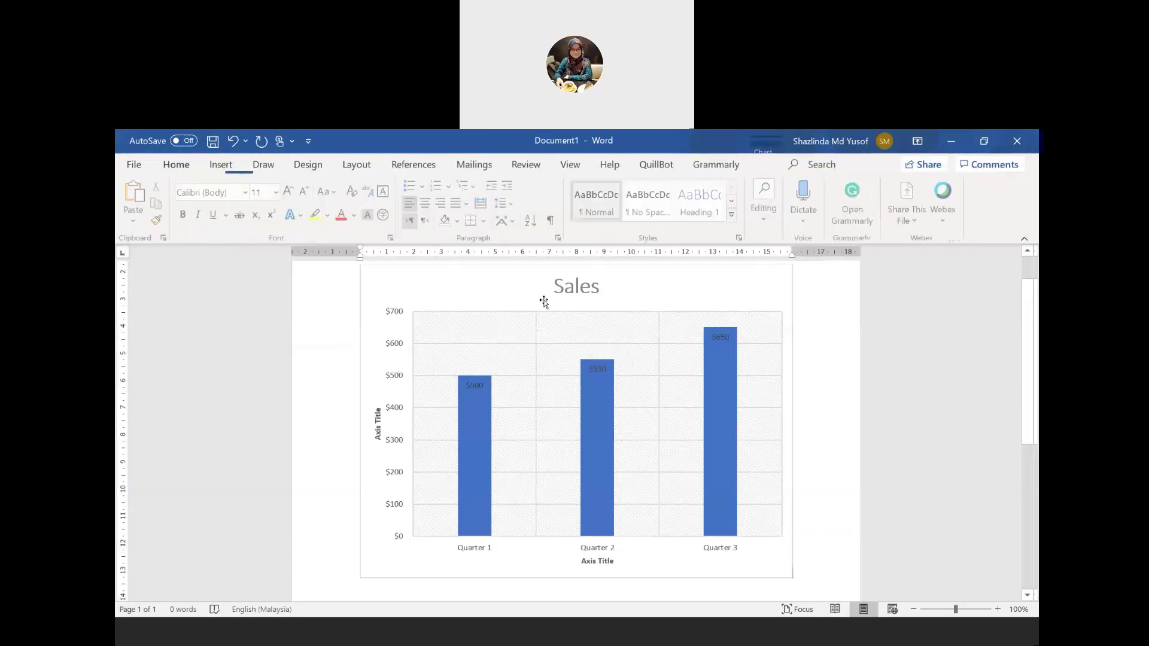
{"action": "left_click", "coordinate": [484, 287]}
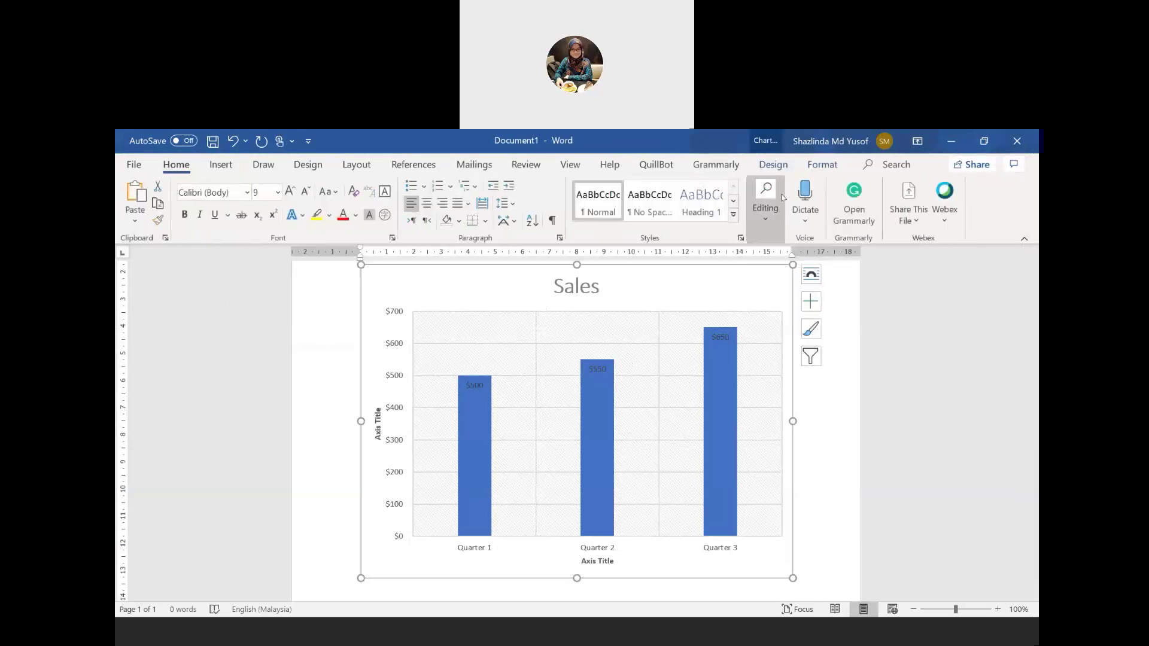
{"action": "left_click", "coordinate": [769, 141]}
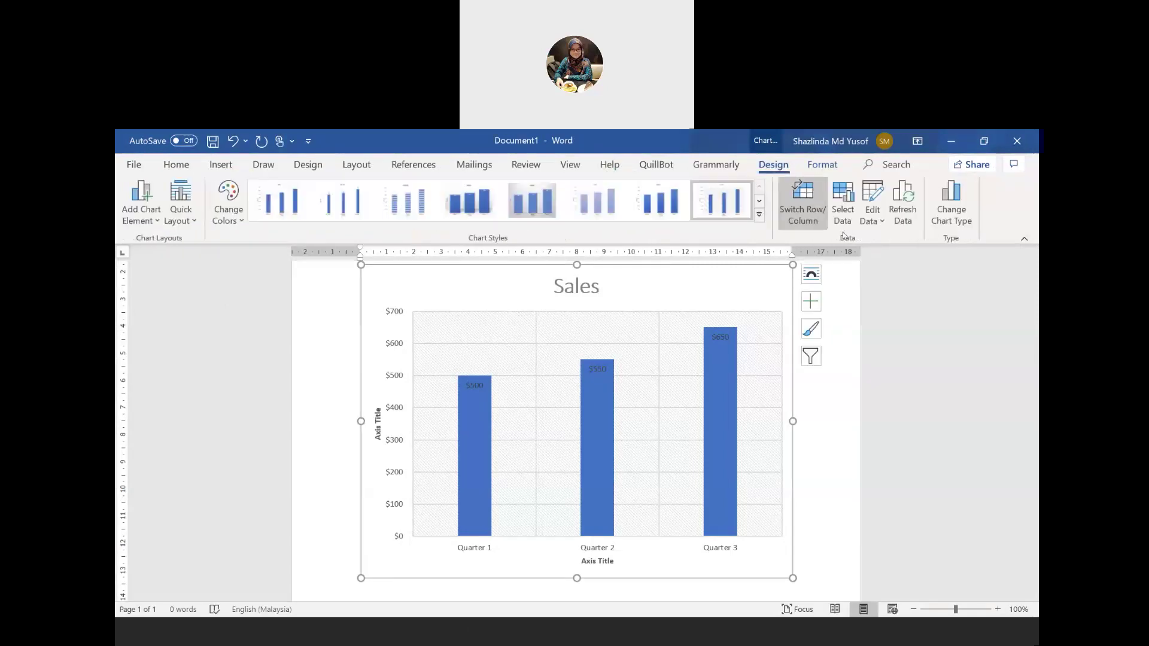
{"action": "left_click", "coordinate": [903, 222]}
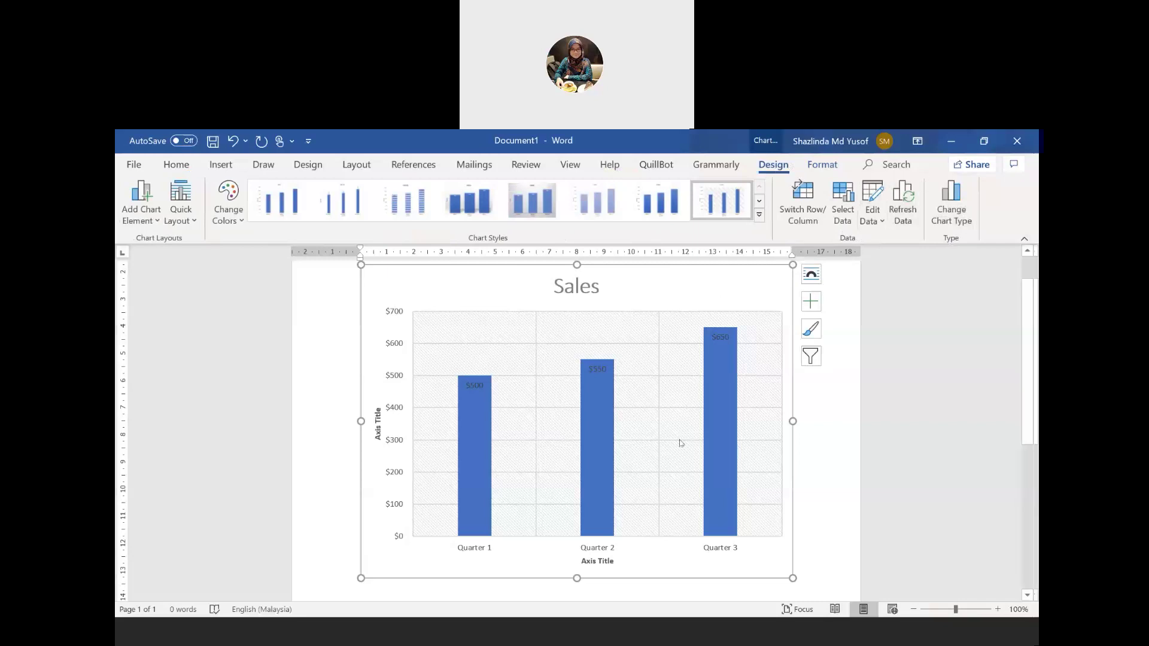
{"action": "left_click", "coordinate": [586, 642]}
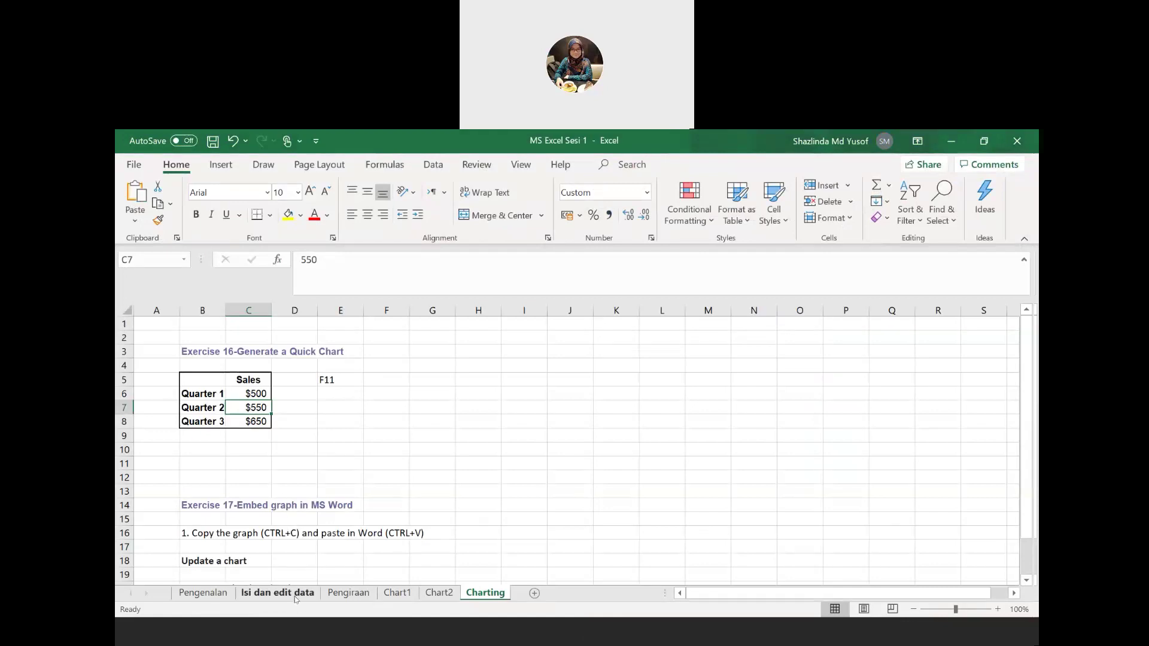
{"action": "left_click", "coordinate": [297, 594]}
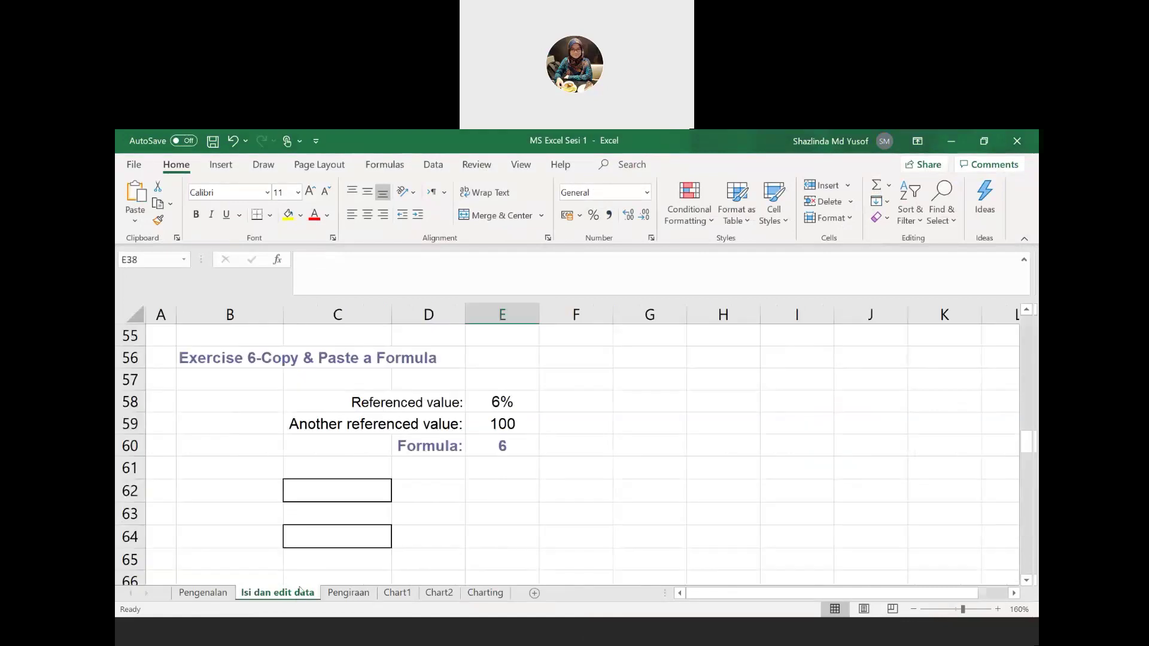
Scroll to Exercise 10 Flash Fill (rows 97–108) and select cell G102
{"action": "scroll", "coordinate": [247, 457], "scroll_direction": "up", "scroll_amount": 1}
{"action": "scroll", "coordinate": [247, 457], "scroll_direction": "up", "scroll_amount": 2}
{"action": "scroll", "coordinate": [247, 457], "scroll_direction": "up", "scroll_amount": 2}
{"action": "scroll", "coordinate": [247, 457], "scroll_direction": "up", "scroll_amount": 2}
{"action": "scroll", "coordinate": [247, 457], "scroll_direction": "up", "scroll_amount": 2}
{"action": "scroll", "coordinate": [247, 457], "scroll_direction": "up", "scroll_amount": 1}
{"action": "scroll", "coordinate": [247, 457], "scroll_direction": "up", "scroll_amount": 2}
{"action": "scroll", "coordinate": [248, 457], "scroll_direction": "up", "scroll_amount": 1}
{"action": "scroll", "coordinate": [246, 459], "scroll_direction": "down", "scroll_amount": 2}
{"action": "scroll", "coordinate": [247, 459], "scroll_direction": "down", "scroll_amount": 1}
{"action": "scroll", "coordinate": [247, 459], "scroll_direction": "down", "scroll_amount": 3}
{"action": "scroll", "coordinate": [247, 459], "scroll_direction": "down", "scroll_amount": 1}
{"action": "scroll", "coordinate": [246, 462], "scroll_direction": "down", "scroll_amount": 2}
{"action": "scroll", "coordinate": [246, 462], "scroll_direction": "down", "scroll_amount": 2}
{"action": "scroll", "coordinate": [246, 463], "scroll_direction": "down", "scroll_amount": 2}
{"action": "scroll", "coordinate": [246, 463], "scroll_direction": "down", "scroll_amount": 2}
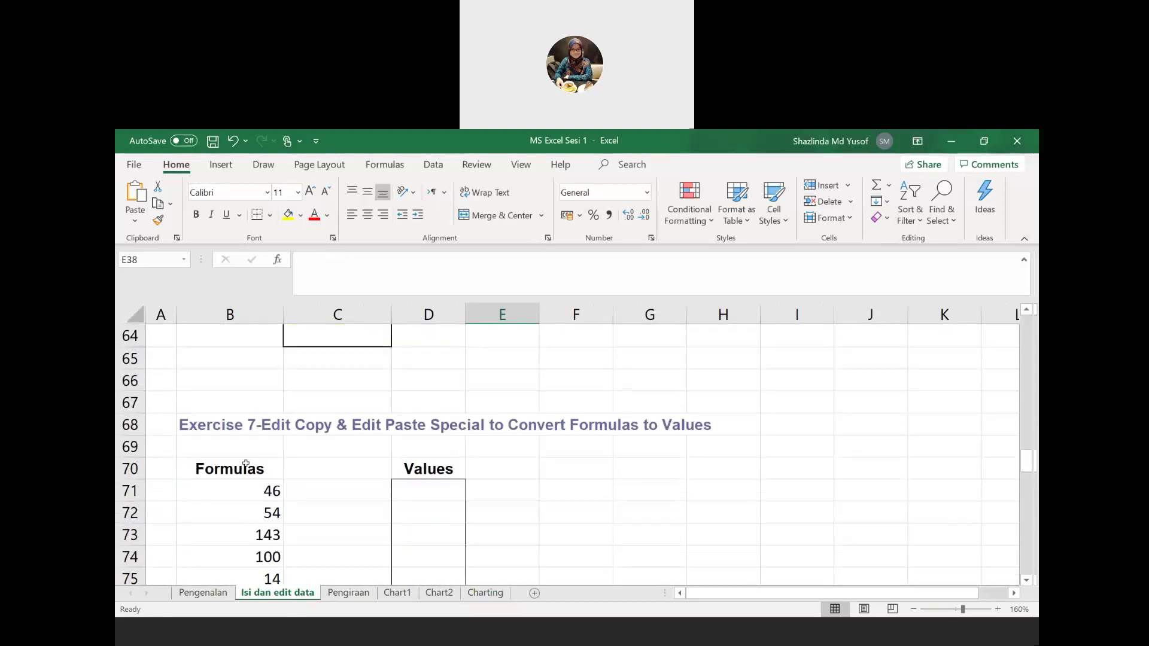
{"action": "scroll", "coordinate": [246, 464], "scroll_direction": "down", "scroll_amount": 2}
{"action": "scroll", "coordinate": [246, 464], "scroll_direction": "down", "scroll_amount": 2}
{"action": "scroll", "coordinate": [246, 463], "scroll_direction": "down", "scroll_amount": 2}
{"action": "scroll", "coordinate": [246, 463], "scroll_direction": "down", "scroll_amount": 1}
{"action": "scroll", "coordinate": [246, 463], "scroll_direction": "down", "scroll_amount": 2}
{"action": "scroll", "coordinate": [245, 463], "scroll_direction": "down", "scroll_amount": 1}
{"action": "scroll", "coordinate": [246, 467], "scroll_direction": "down", "scroll_amount": 1}
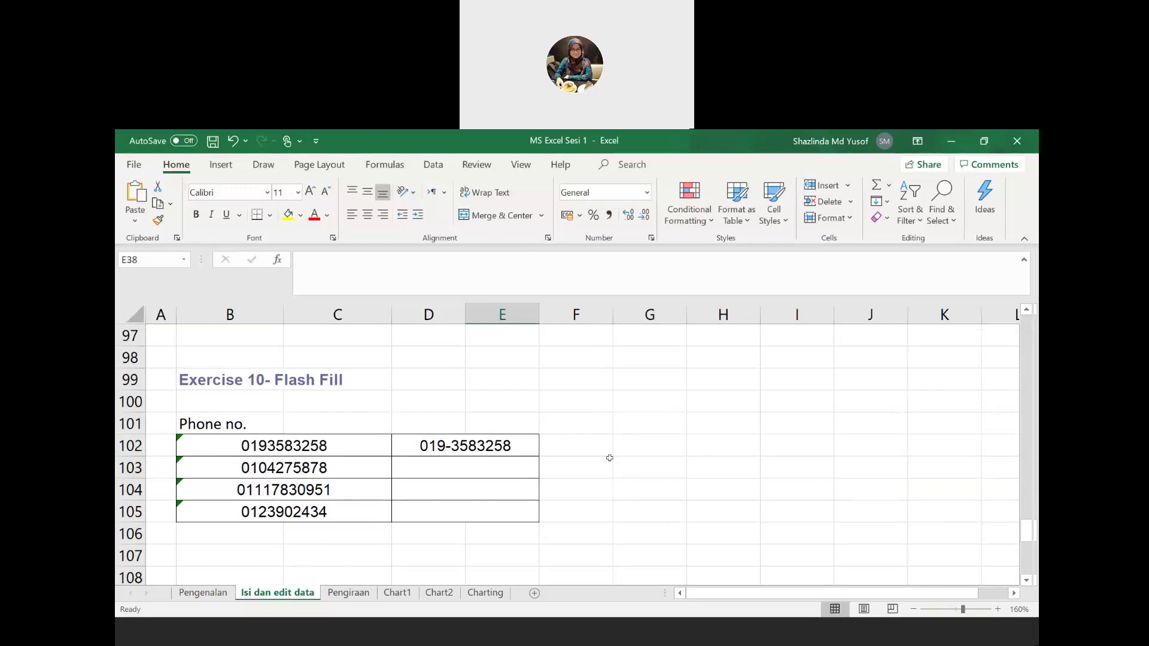
{"action": "left_click", "coordinate": [646, 440]}
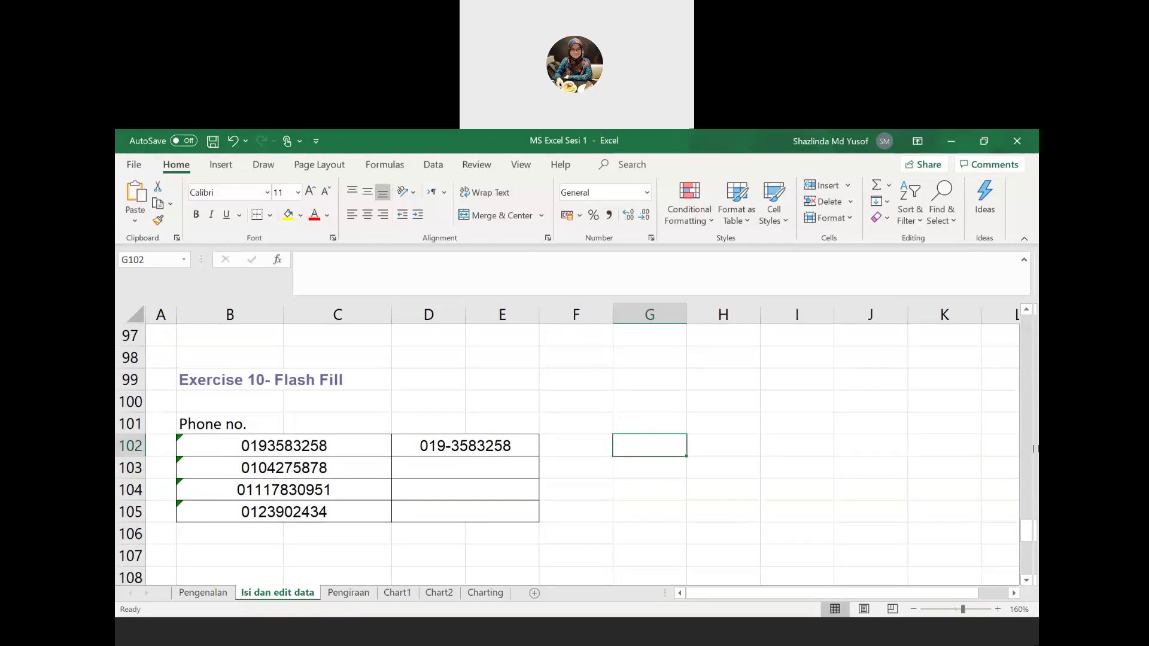
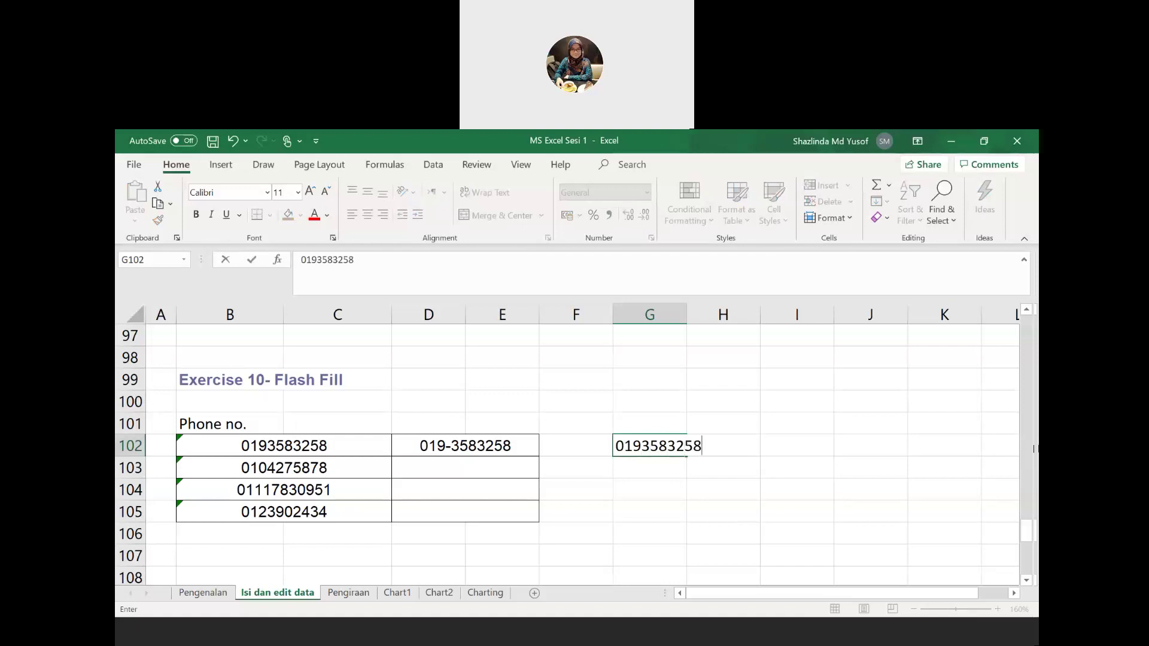
{"action": "key", "text": "Return"}
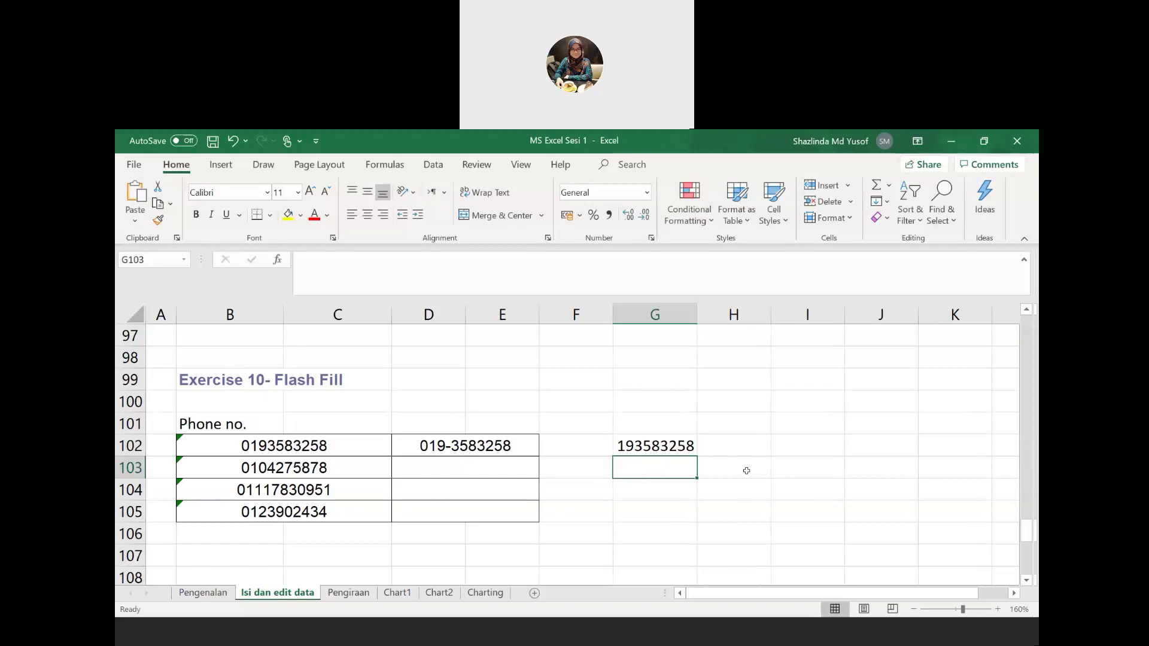
{"action": "left_click", "coordinate": [638, 446]}
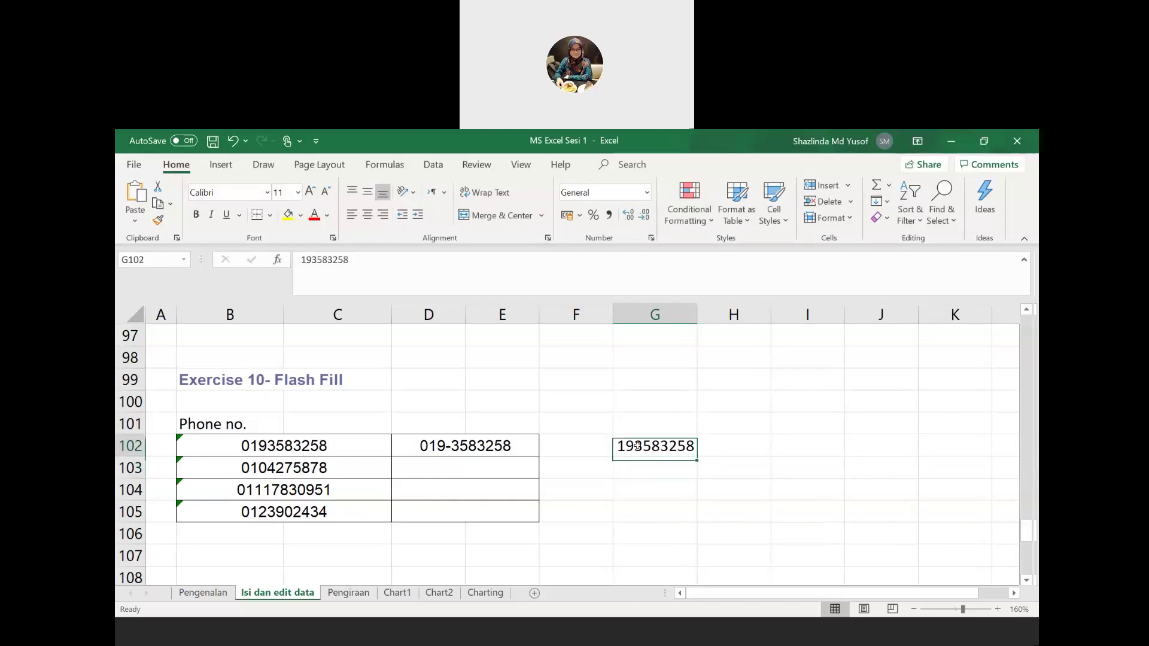
{"action": "key", "text": "Delete"}
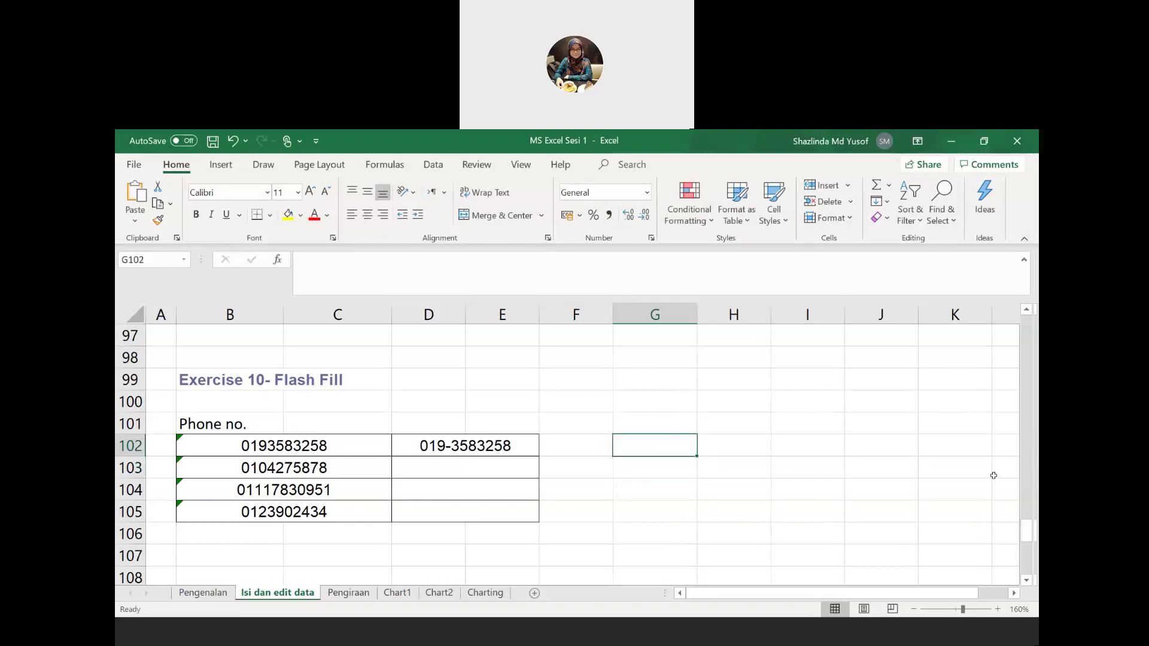
{"action": "type", "text": "'"}
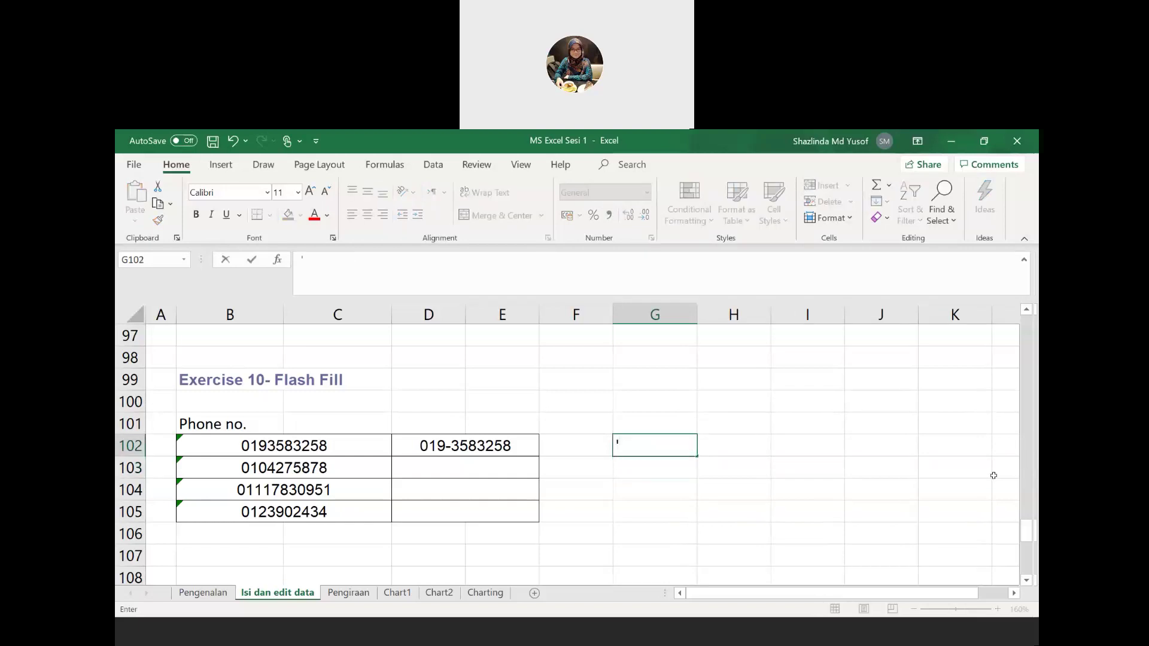